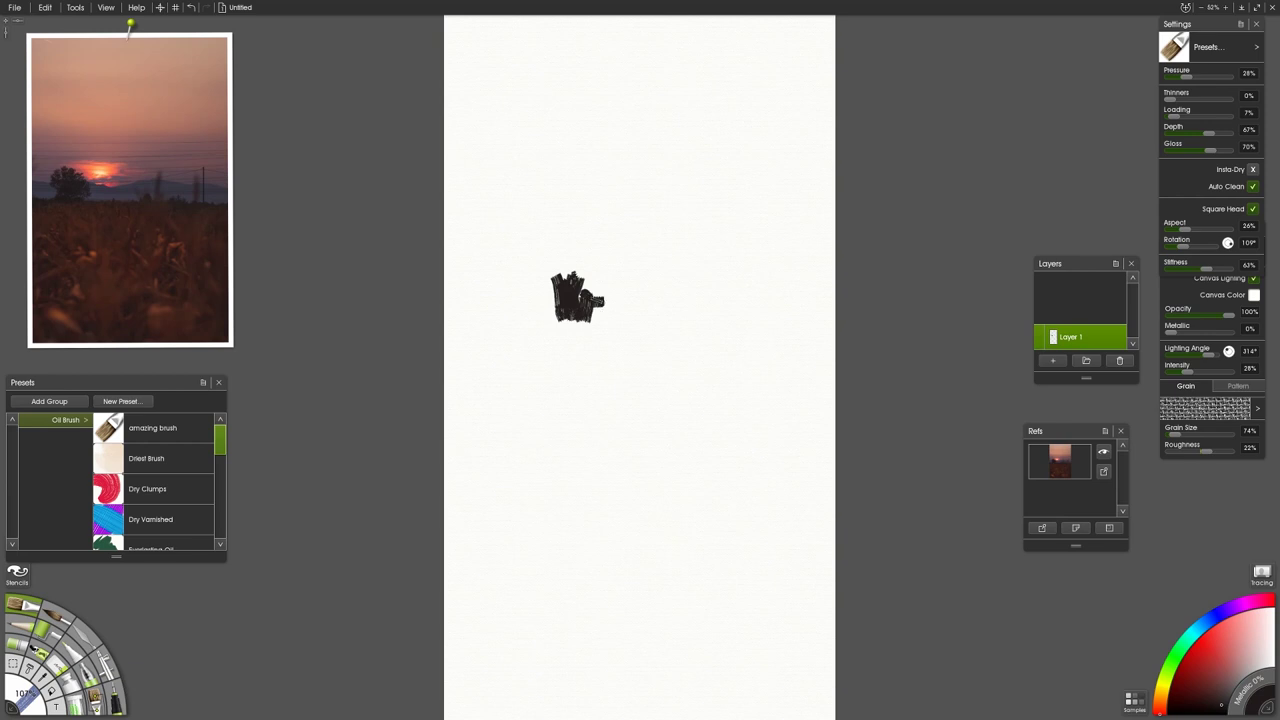
# Step: Paint the black silhouette of the large tree and the dark ground line at its base with thick oil strokes
pyautogui.moveTo(598, 298)
pyautogui.mouseDown()
pyautogui.moveTo(602, 326)
pyautogui.moveTo(499, 325)
pyautogui.mouseUp()
pyautogui.moveTo(594, 328); pyautogui.dragTo(647, 327)
pyautogui.moveTo(577, 329); pyautogui.dragTo(645, 331)
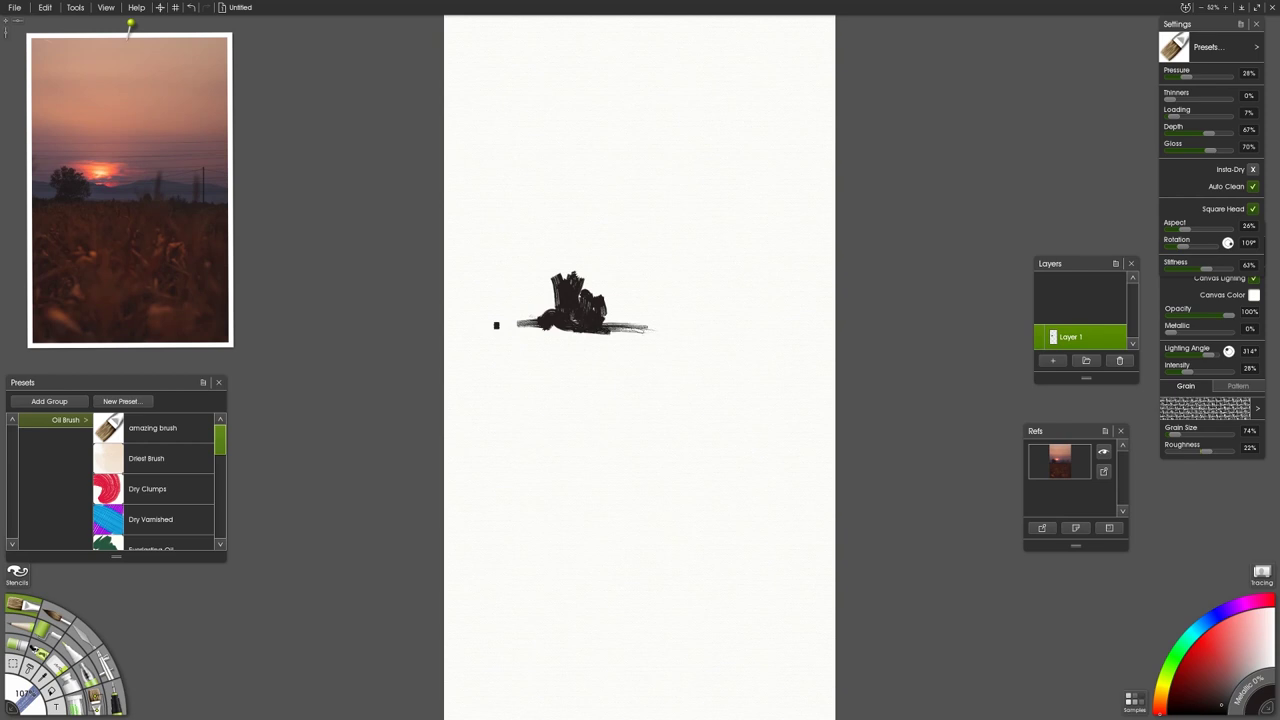
pyautogui.moveTo(498, 333); pyautogui.dragTo(656, 326)
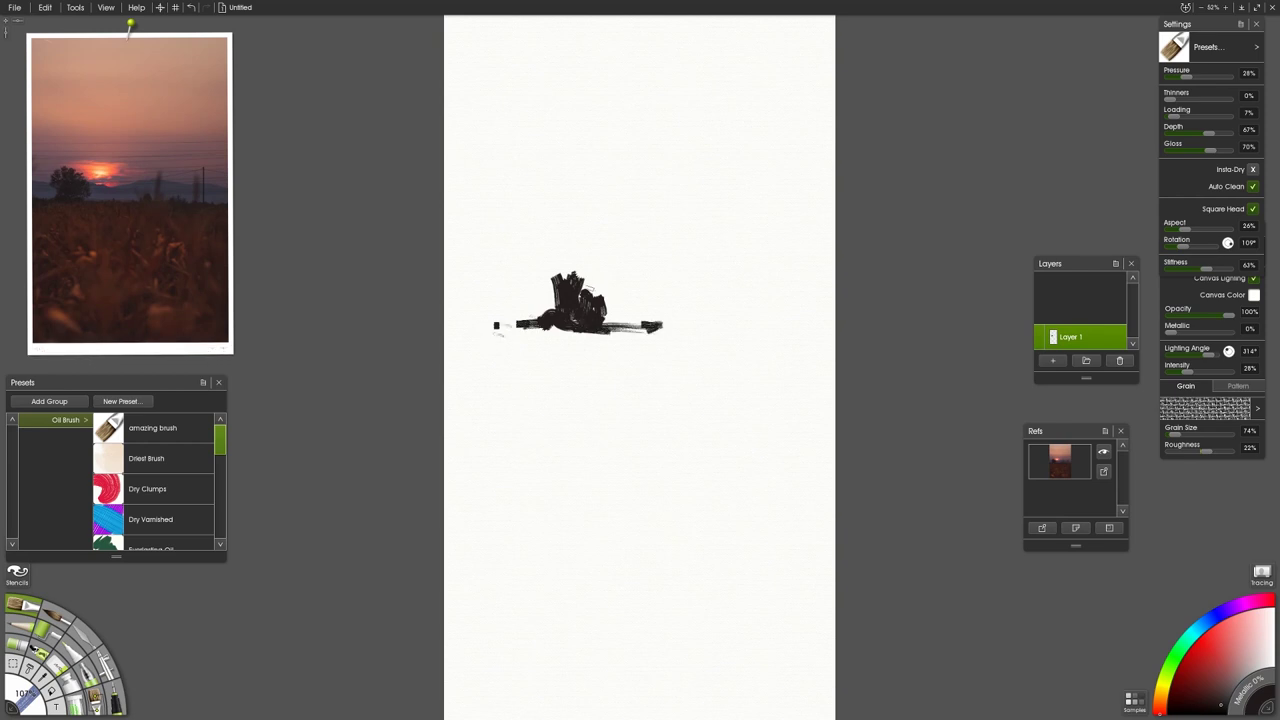
pyautogui.moveTo(546, 269); pyautogui.dragTo(566, 327)
pyautogui.moveTo(548, 259)
pyautogui.mouseDown()
pyautogui.moveTo(572, 288)
pyautogui.moveTo(592, 272)
pyautogui.moveTo(577, 251)
pyautogui.moveTo(596, 262)
pyautogui.moveTo(592, 300)
pyautogui.moveTo(630, 300)
pyautogui.moveTo(622, 328)
pyautogui.mouseUp()
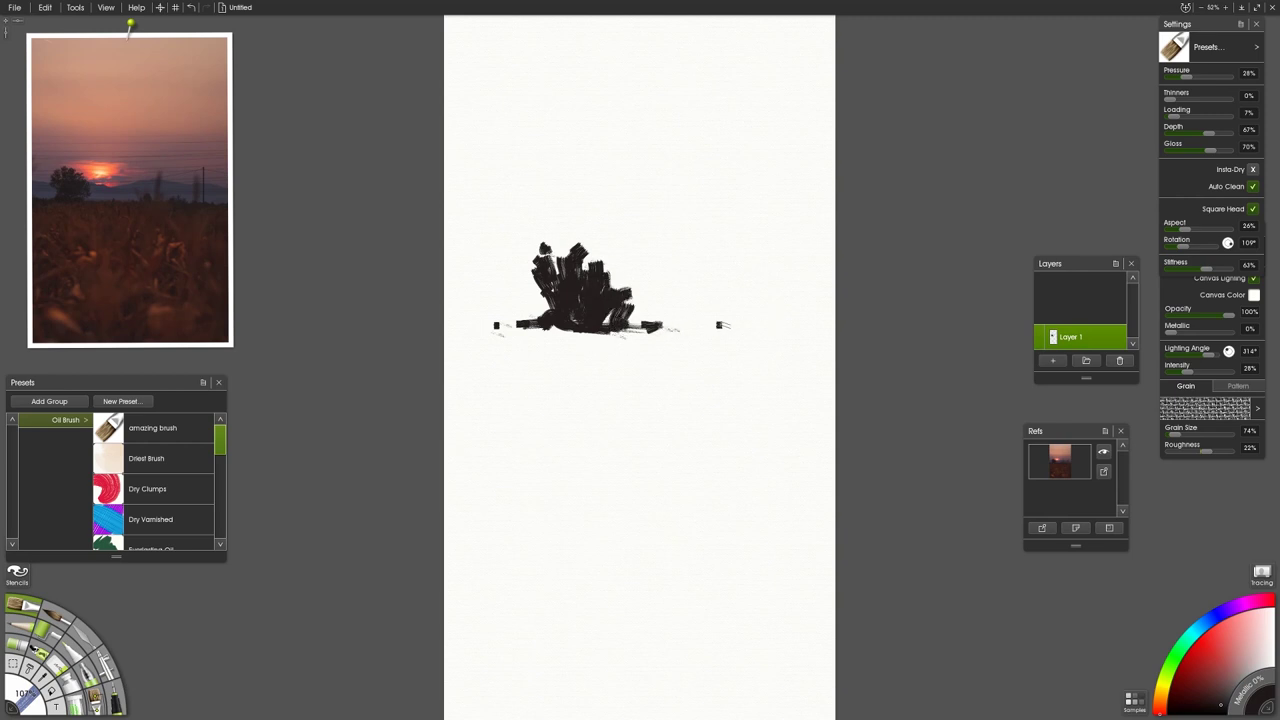
# Step: Paint small black bushes along the horizon near the canvas's right edge and touch up the ground line left of the tree
pyautogui.moveTo(720, 325)
pyautogui.mouseDown()
pyautogui.moveTo(750, 326)
pyautogui.moveTo(762, 310)
pyautogui.moveTo(756, 328)
pyautogui.moveTo(828, 332)
pyautogui.mouseUp()
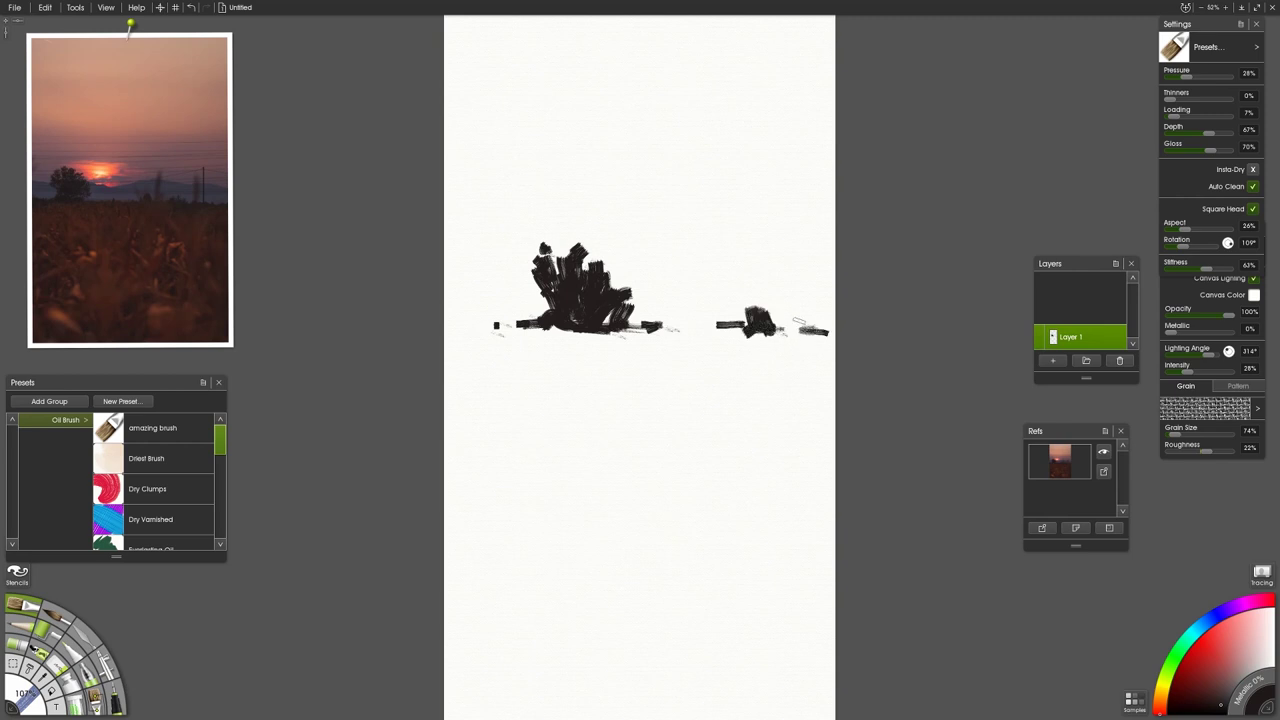
pyautogui.moveTo(795, 316)
pyautogui.mouseDown()
pyautogui.moveTo(804, 326)
pyautogui.moveTo(722, 325)
pyautogui.mouseUp()
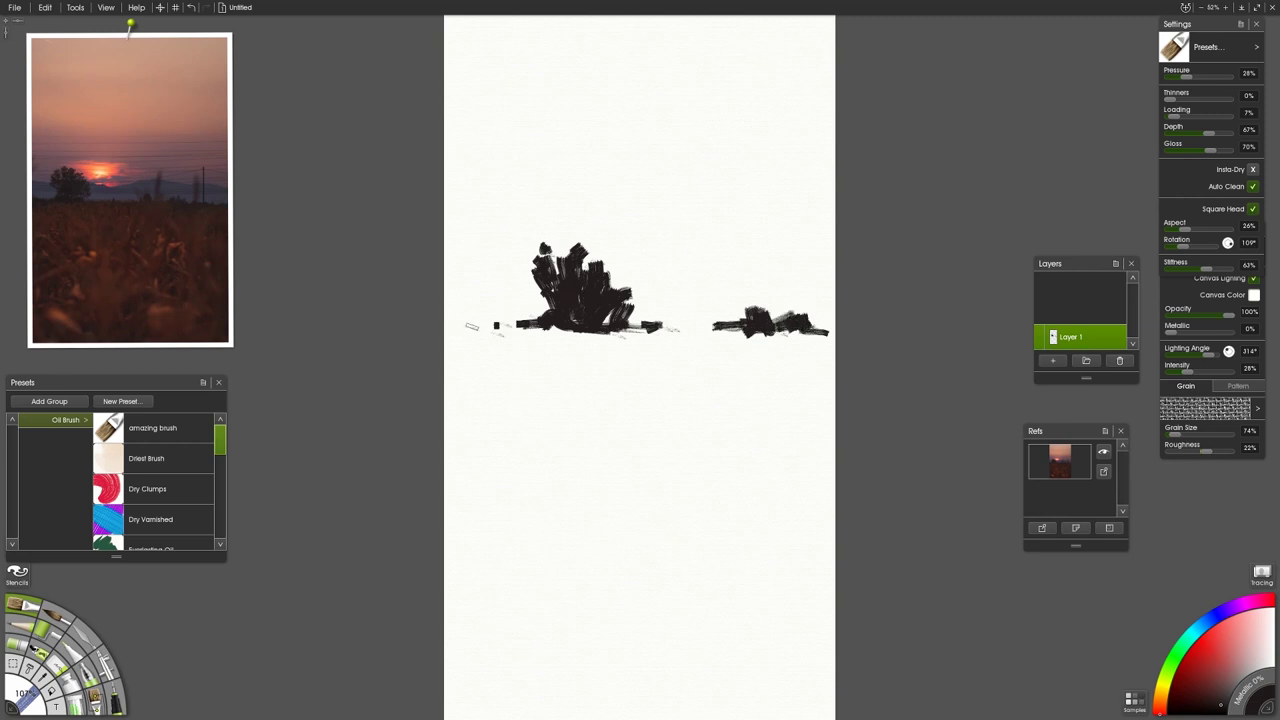
pyautogui.moveTo(471, 326)
pyautogui.mouseDown()
pyautogui.moveTo(502, 303)
pyautogui.moveTo(452, 297)
pyautogui.moveTo(495, 297)
pyautogui.moveTo(452, 315)
pyautogui.moveTo(495, 295)
pyautogui.moveTo(493, 318)
pyautogui.moveTo(519, 304)
pyautogui.moveTo(507, 295)
pyautogui.moveTo(495, 313)
pyautogui.moveTo(477, 296)
pyautogui.moveTo(549, 302)
pyautogui.moveTo(519, 309)
pyautogui.mouseUp()
# Step: Sample slate blue from the reference photo, enlarge the brush to 155%, and paint the distant mountain range on both sides of the tree
pyautogui.click(51, 194)
pyautogui.press(']')
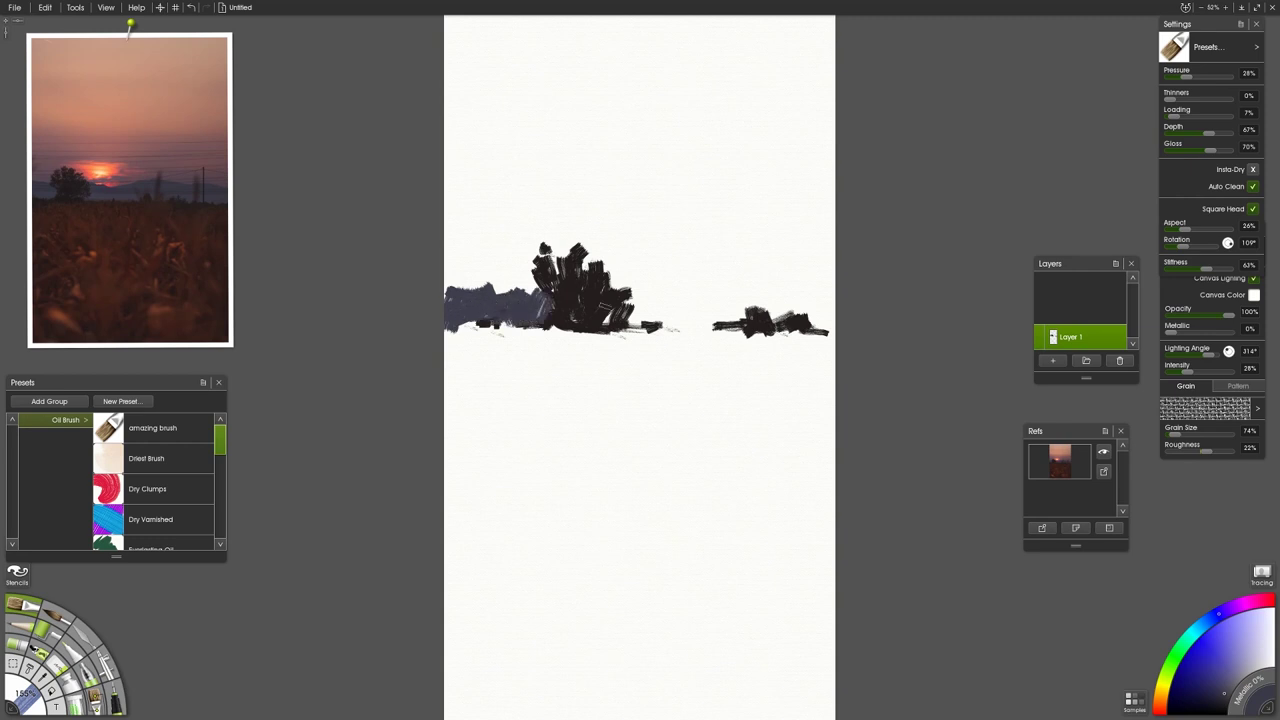
pyautogui.moveTo(622, 300)
pyautogui.mouseDown()
pyautogui.moveTo(606, 318)
pyautogui.moveTo(645, 300)
pyautogui.moveTo(636, 314)
pyautogui.moveTo(662, 311)
pyautogui.moveTo(640, 322)
pyautogui.moveTo(692, 297)
pyautogui.moveTo(682, 314)
pyautogui.moveTo(718, 296)
pyautogui.moveTo(686, 302)
pyautogui.moveTo(730, 311)
pyautogui.moveTo(755, 278)
pyautogui.moveTo(712, 294)
pyautogui.moveTo(748, 288)
pyautogui.moveTo(740, 318)
pyautogui.moveTo(692, 318)
pyautogui.moveTo(779, 293)
pyautogui.moveTo(764, 303)
pyautogui.moveTo(819, 324)
pyautogui.moveTo(820, 305)
pyautogui.moveTo(828, 323)
pyautogui.moveTo(804, 313)
pyautogui.mouseUp()
# Step: Sample a lighter slate blue from the reference's hills and paint patches over the lower mountains on both sides of the tree
pyautogui.click(172, 185)
pyautogui.moveTo(170, 178)
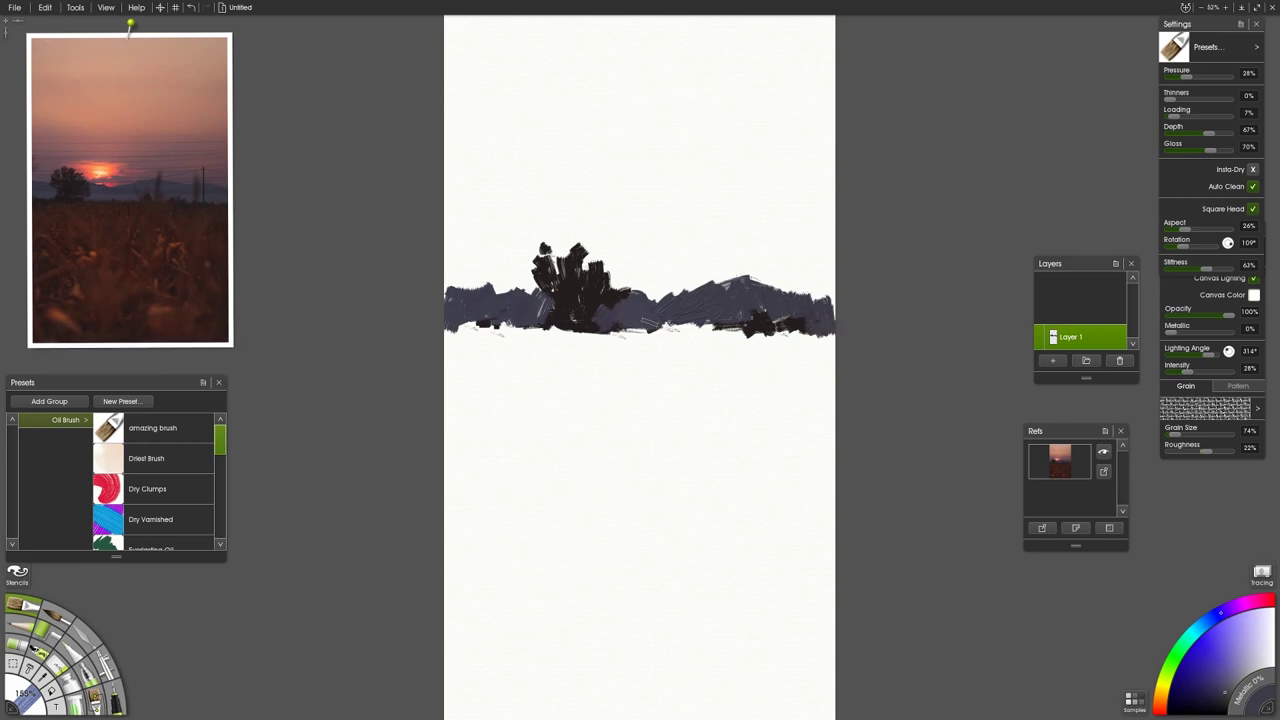
pyautogui.moveTo(665, 322); pyautogui.dragTo(732, 322)
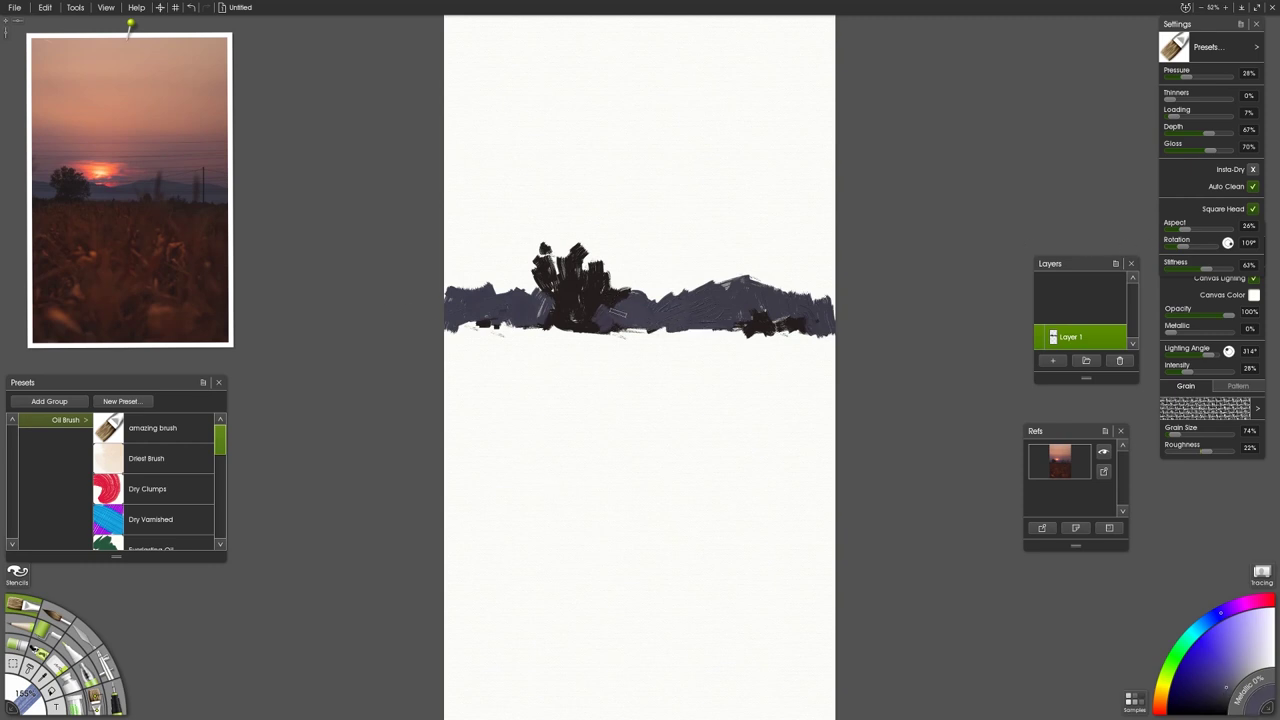
pyautogui.moveTo(614, 314); pyautogui.dragTo(643, 316)
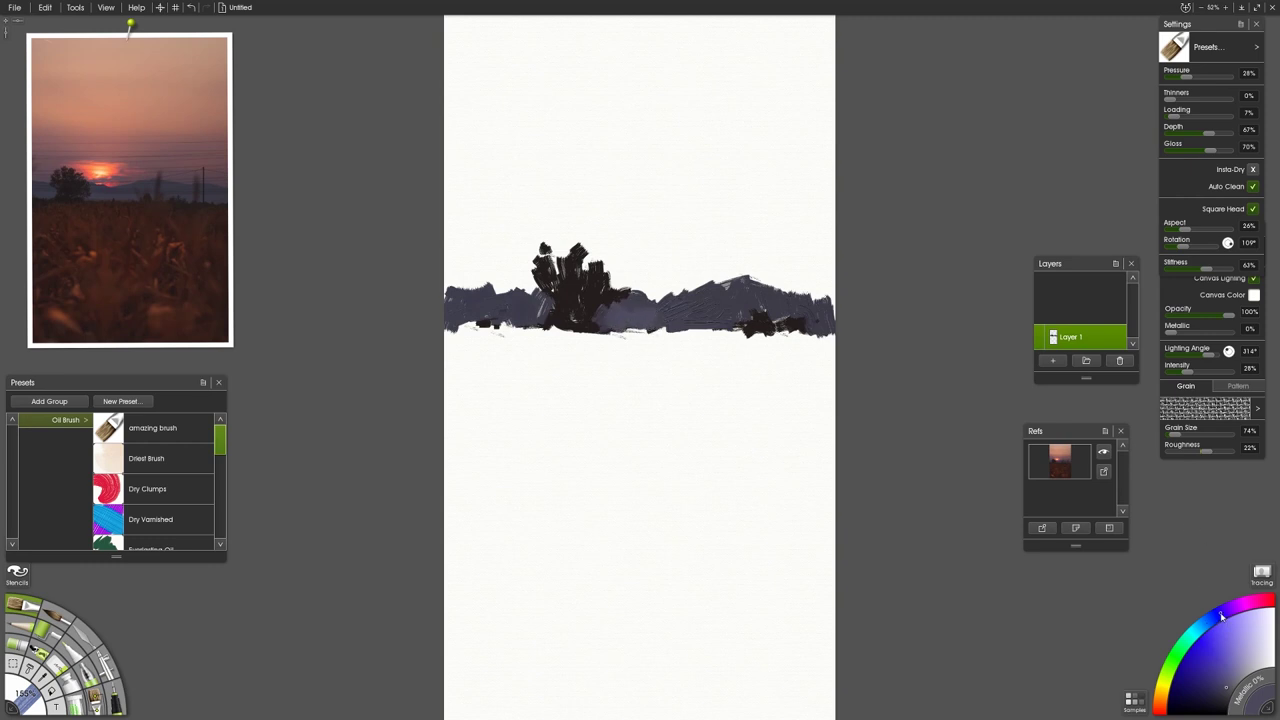
pyautogui.moveTo(660, 314)
pyautogui.mouseDown()
pyautogui.moveTo(680, 331)
pyautogui.moveTo(708, 327)
pyautogui.moveTo(674, 314)
pyautogui.moveTo(705, 322)
pyautogui.mouseUp()
pyautogui.moveTo(539, 306); pyautogui.dragTo(518, 321)
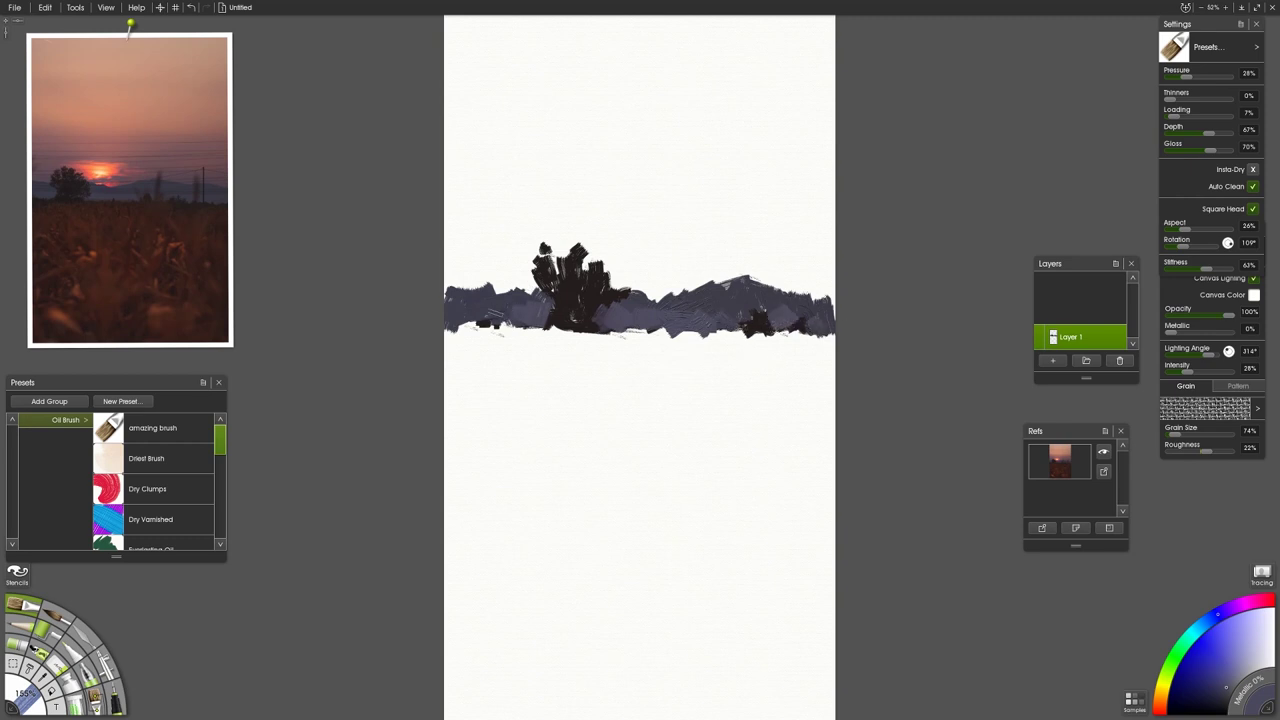
pyautogui.moveTo(494, 313)
pyautogui.mouseDown()
pyautogui.moveTo(469, 309)
pyautogui.moveTo(486, 329)
pyautogui.mouseUp()
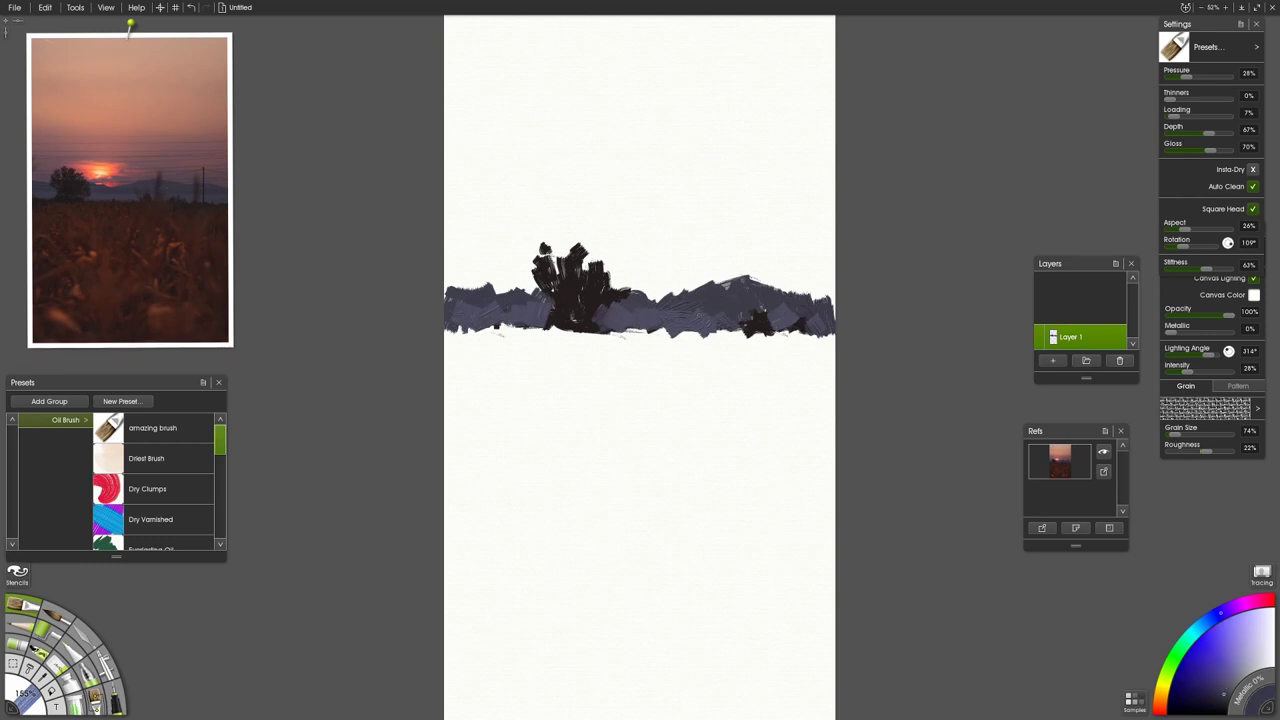
pyautogui.moveTo(702, 314); pyautogui.dragTo(752, 304)
# Step: Paint a dark brown strip of field along the foot of the mountains and tree, using colors sampled from the reference
pyautogui.moveTo(114, 177)
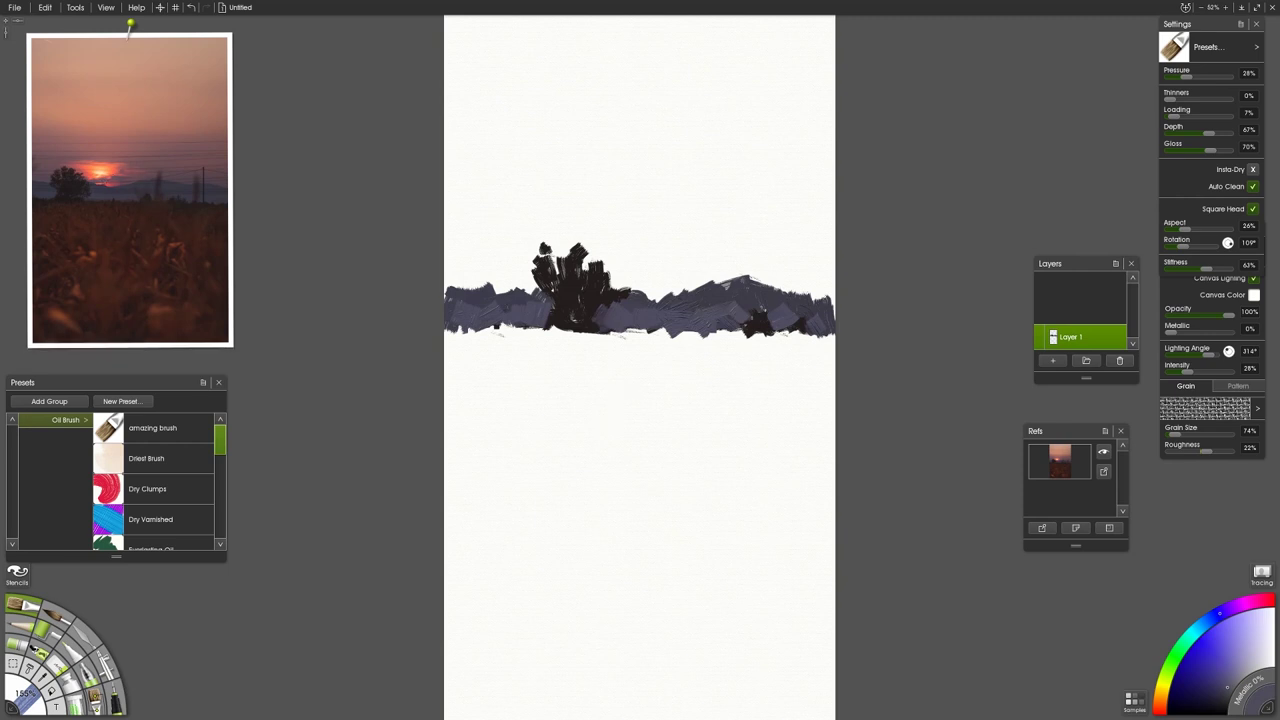
pyautogui.click(60, 203)
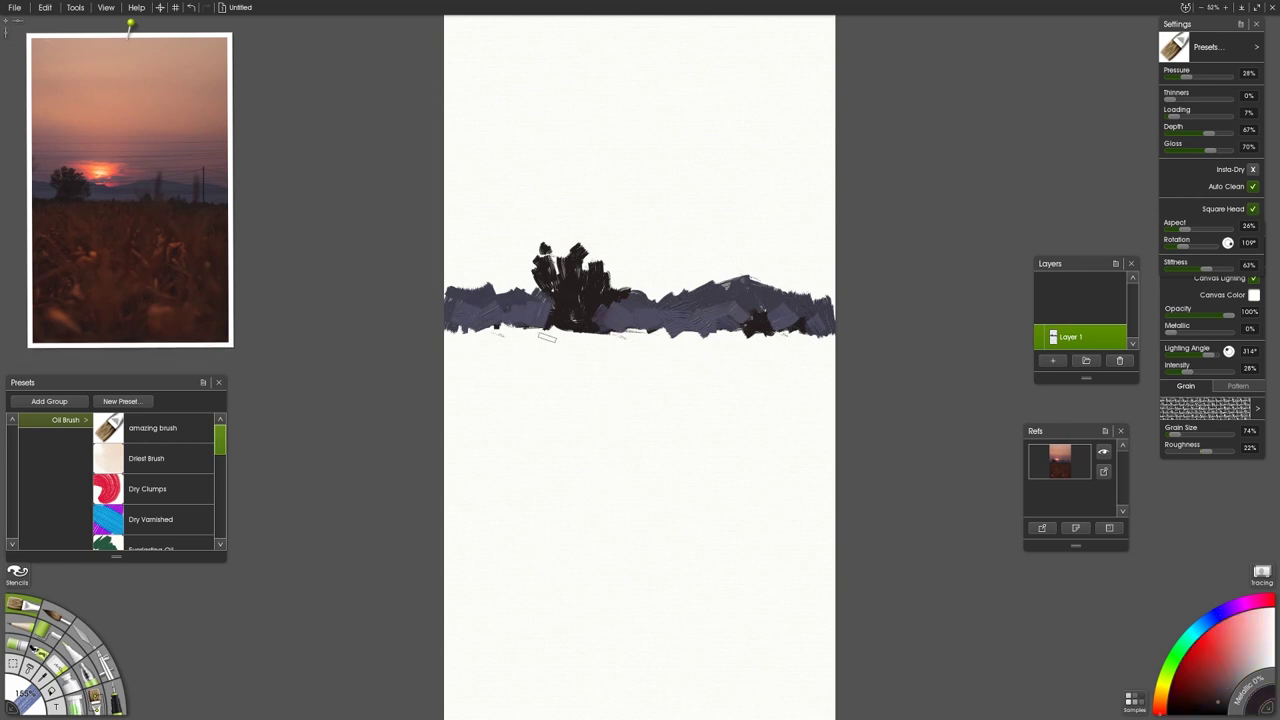
pyautogui.moveTo(550, 336)
pyautogui.mouseDown()
pyautogui.moveTo(541, 355)
pyautogui.moveTo(534, 334)
pyautogui.moveTo(556, 325)
pyautogui.moveTo(566, 340)
pyautogui.moveTo(589, 328)
pyautogui.moveTo(650, 338)
pyautogui.mouseUp()
pyautogui.click(75, 234)
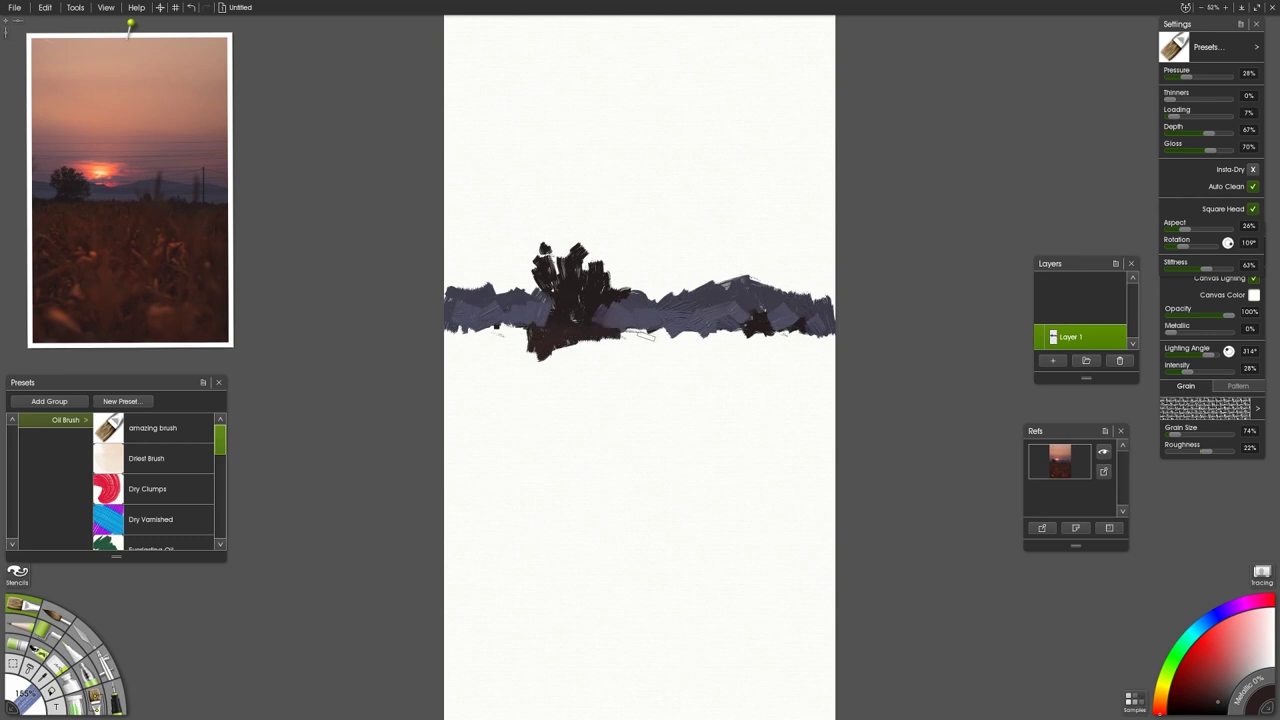
pyautogui.moveTo(746, 331)
pyautogui.mouseDown()
pyautogui.moveTo(652, 334)
pyautogui.moveTo(818, 338)
pyautogui.moveTo(780, 346)
pyautogui.mouseUp()
pyautogui.moveTo(492, 331)
pyautogui.mouseDown()
pyautogui.moveTo(451, 330)
pyautogui.moveTo(498, 335)
pyautogui.moveTo(462, 334)
pyautogui.moveTo(480, 336)
pyautogui.mouseUp()
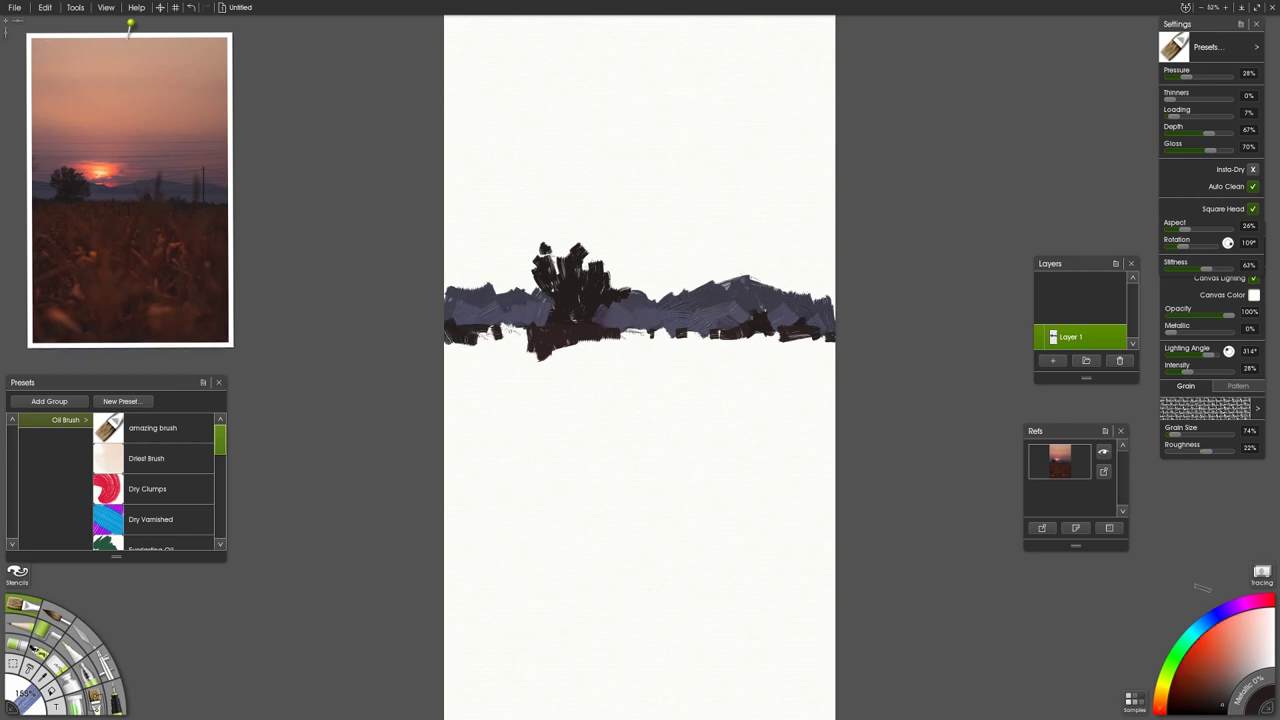
pyautogui.click(1221, 696)
pyautogui.moveTo(504, 324)
pyautogui.mouseDown()
pyautogui.moveTo(524, 333)
pyautogui.moveTo(478, 330)
pyautogui.mouseUp()
pyautogui.click(1220, 704)
pyautogui.moveTo(612, 334); pyautogui.dragTo(628, 333)
# Step: Paint the low sky left of the tree in dusky purple topped with a pinker mauve, matching the reference
pyautogui.moveTo(34, 186)
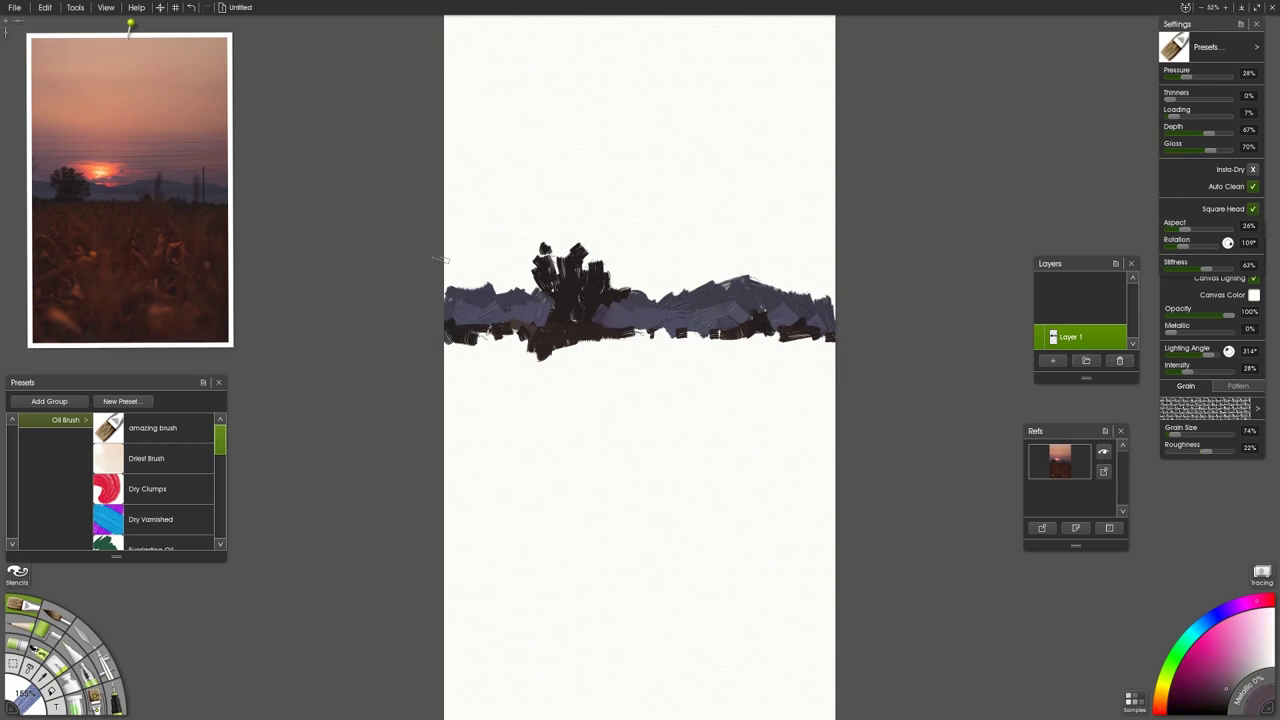
pyautogui.moveTo(450, 252)
pyautogui.mouseDown()
pyautogui.moveTo(450, 284)
pyautogui.moveTo(472, 288)
pyautogui.moveTo(484, 250)
pyautogui.moveTo(478, 284)
pyautogui.moveTo(455, 288)
pyautogui.moveTo(443, 232)
pyautogui.moveTo(512, 264)
pyautogui.moveTo(500, 278)
pyautogui.mouseUp()
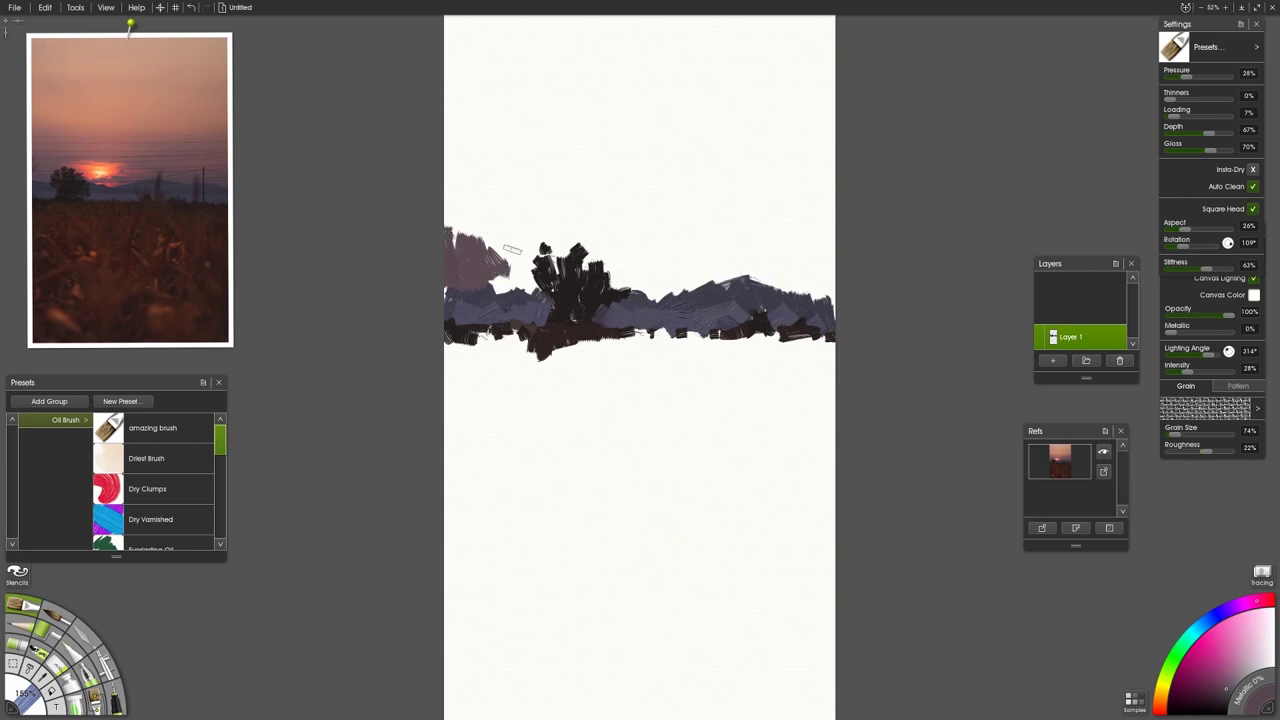
pyautogui.moveTo(512, 248)
pyautogui.mouseDown()
pyautogui.moveTo(526, 275)
pyautogui.moveTo(503, 288)
pyautogui.moveTo(485, 272)
pyautogui.moveTo(540, 280)
pyautogui.moveTo(528, 294)
pyautogui.mouseUp()
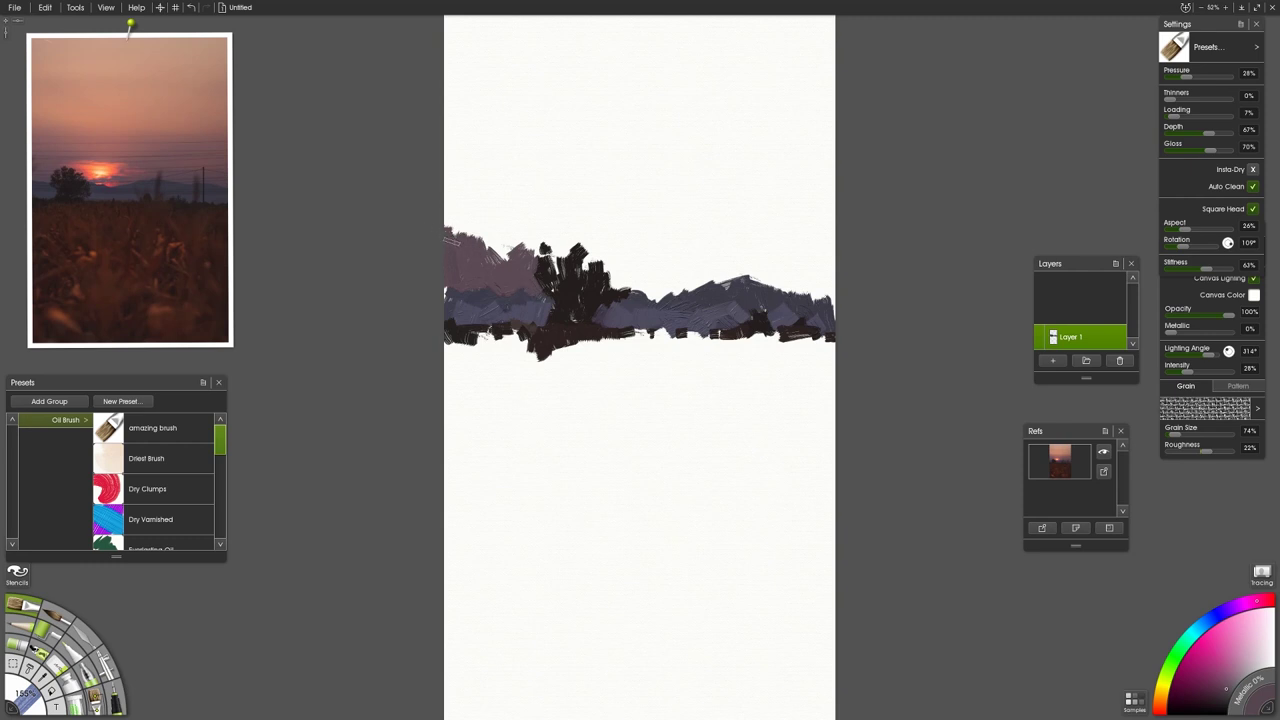
pyautogui.rightClick(1245, 703)
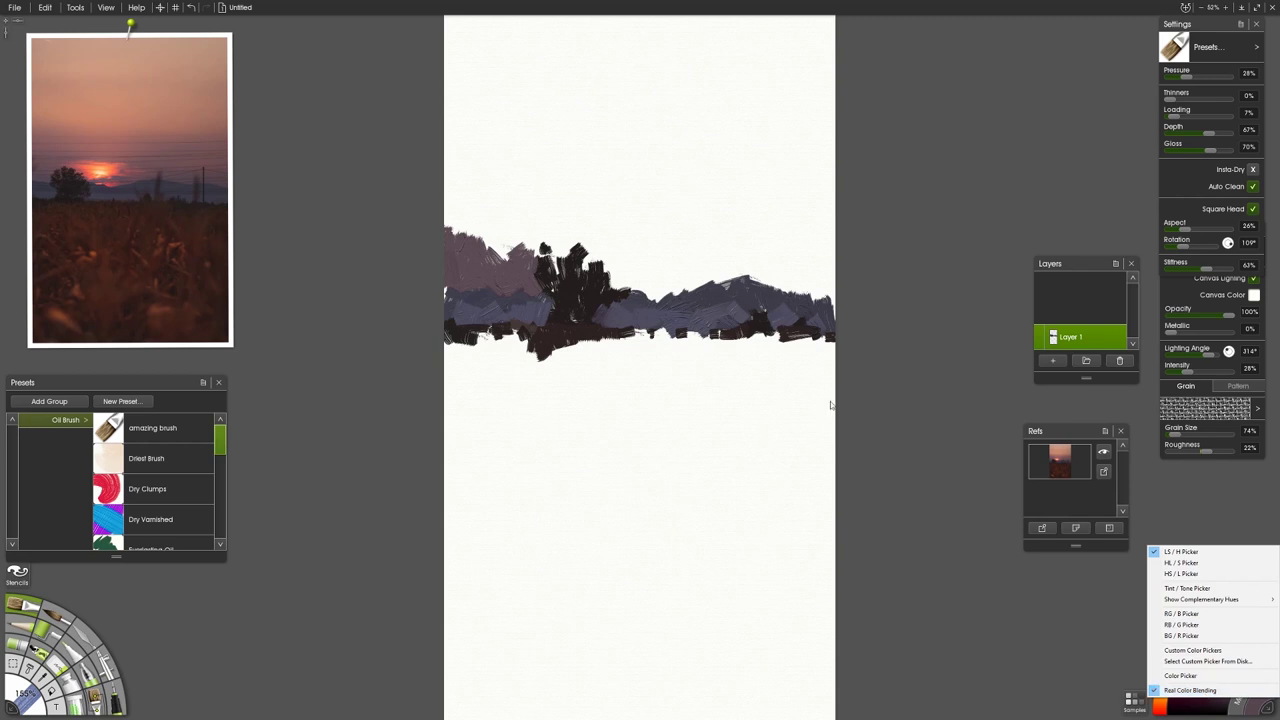
pyautogui.press('Escape')
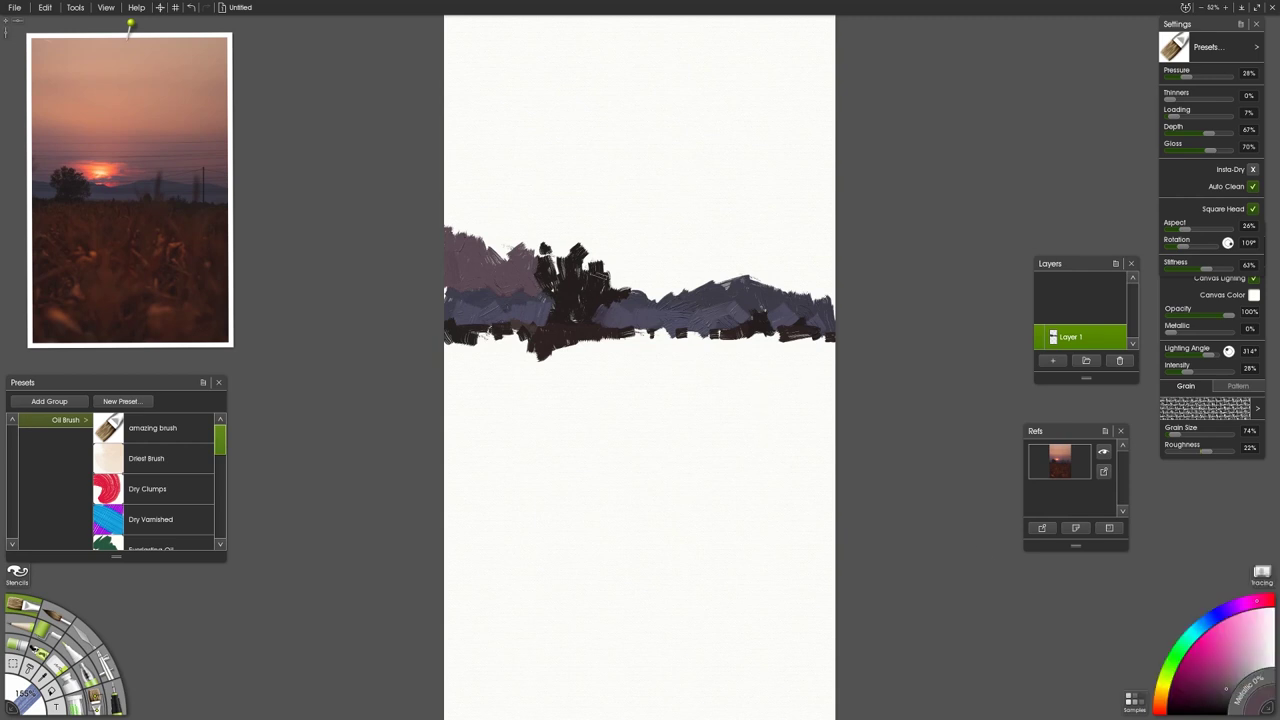
pyautogui.click(205, 182)
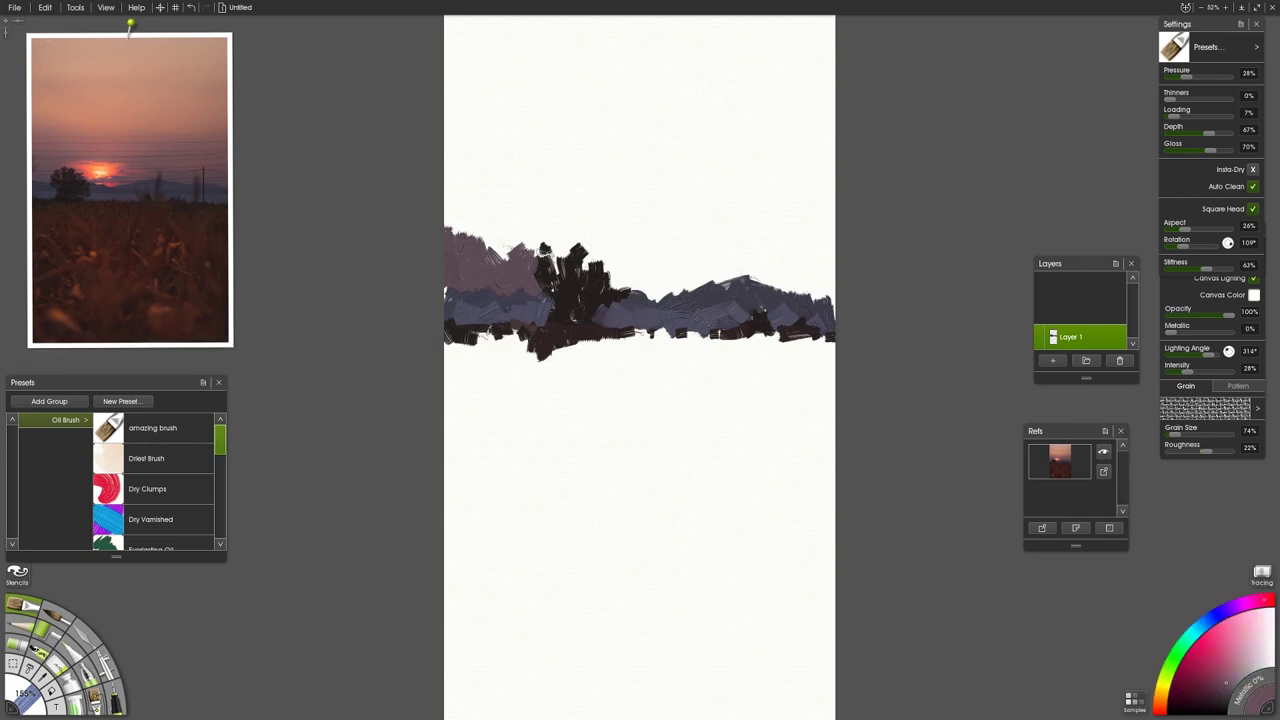
pyautogui.moveTo(538, 248)
pyautogui.mouseDown()
pyautogui.moveTo(539, 260)
pyautogui.moveTo(550, 250)
pyautogui.moveTo(505, 252)
pyautogui.moveTo(522, 232)
pyautogui.moveTo(450, 228)
pyautogui.moveTo(533, 227)
pyautogui.mouseUp()
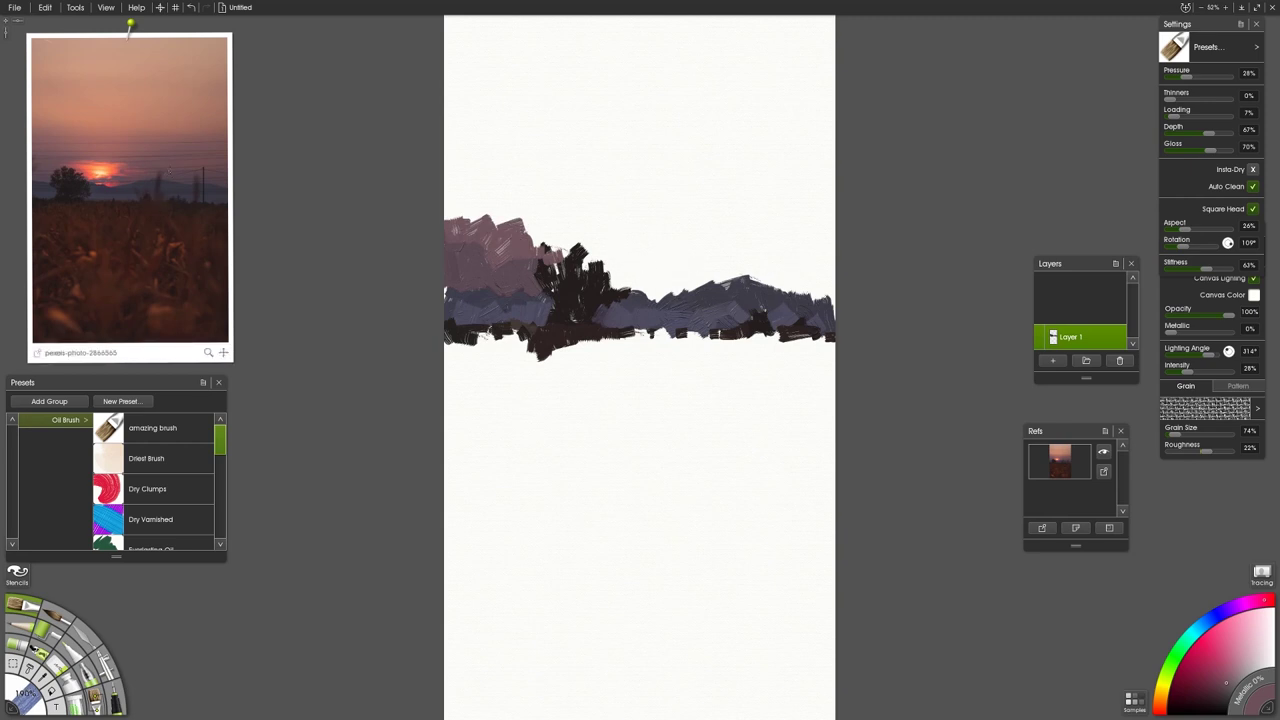
# Step: Paint the low sky right of the tree in mauve and reddish mauve out to the canvas edge, enlarging the brush to 241%
pyautogui.moveTo(706, 275)
pyautogui.mouseDown()
pyautogui.moveTo(690, 284)
pyautogui.moveTo(700, 258)
pyautogui.moveTo(662, 282)
pyautogui.moveTo(680, 292)
pyautogui.moveTo(636, 268)
pyautogui.moveTo(750, 265)
pyautogui.moveTo(706, 276)
pyautogui.moveTo(705, 265)
pyautogui.moveTo(645, 265)
pyautogui.moveTo(630, 280)
pyautogui.moveTo(648, 300)
pyautogui.moveTo(655, 292)
pyautogui.moveTo(620, 275)
pyautogui.moveTo(610, 288)
pyautogui.moveTo(675, 260)
pyautogui.moveTo(773, 271)
pyautogui.moveTo(741, 268)
pyautogui.moveTo(790, 252)
pyautogui.moveTo(805, 284)
pyautogui.moveTo(768, 264)
pyautogui.moveTo(780, 280)
pyautogui.moveTo(762, 280)
pyautogui.moveTo(796, 278)
pyautogui.mouseUp()
pyautogui.moveTo(219, 180)
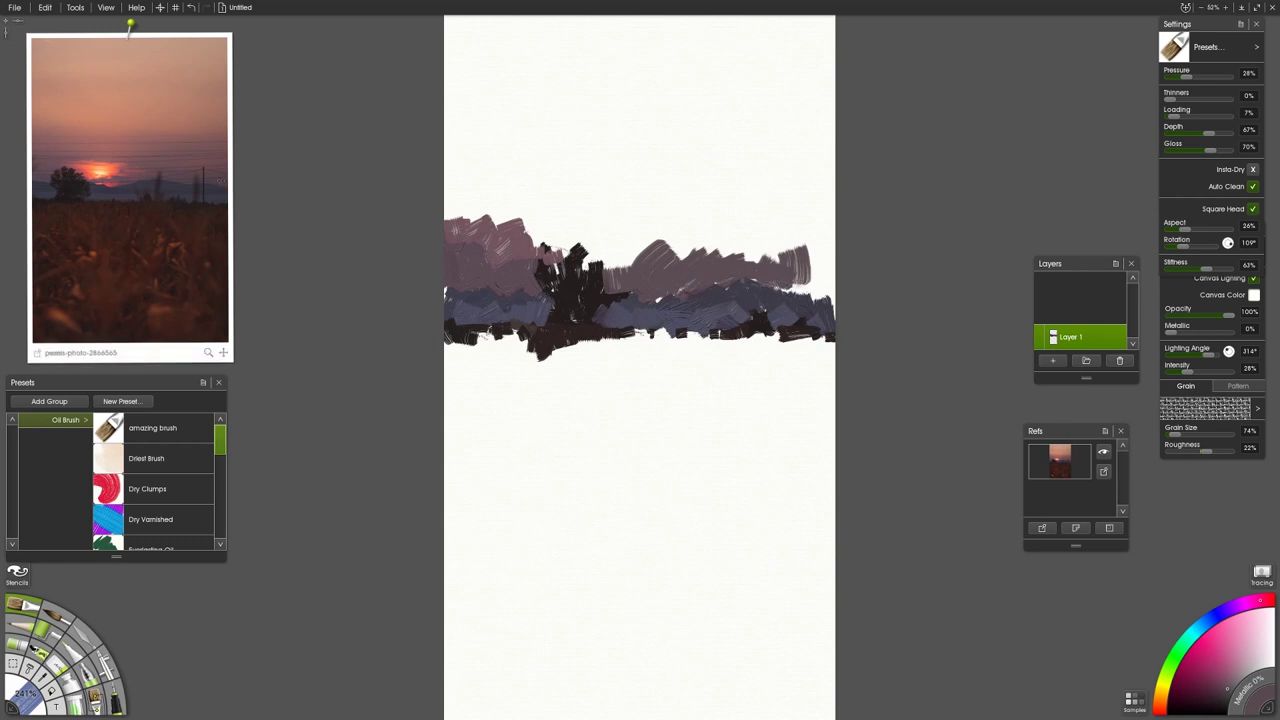
pyautogui.moveTo(822, 273)
pyautogui.mouseDown()
pyautogui.moveTo(824, 284)
pyautogui.moveTo(795, 291)
pyautogui.mouseUp()
pyautogui.moveTo(173, 167)
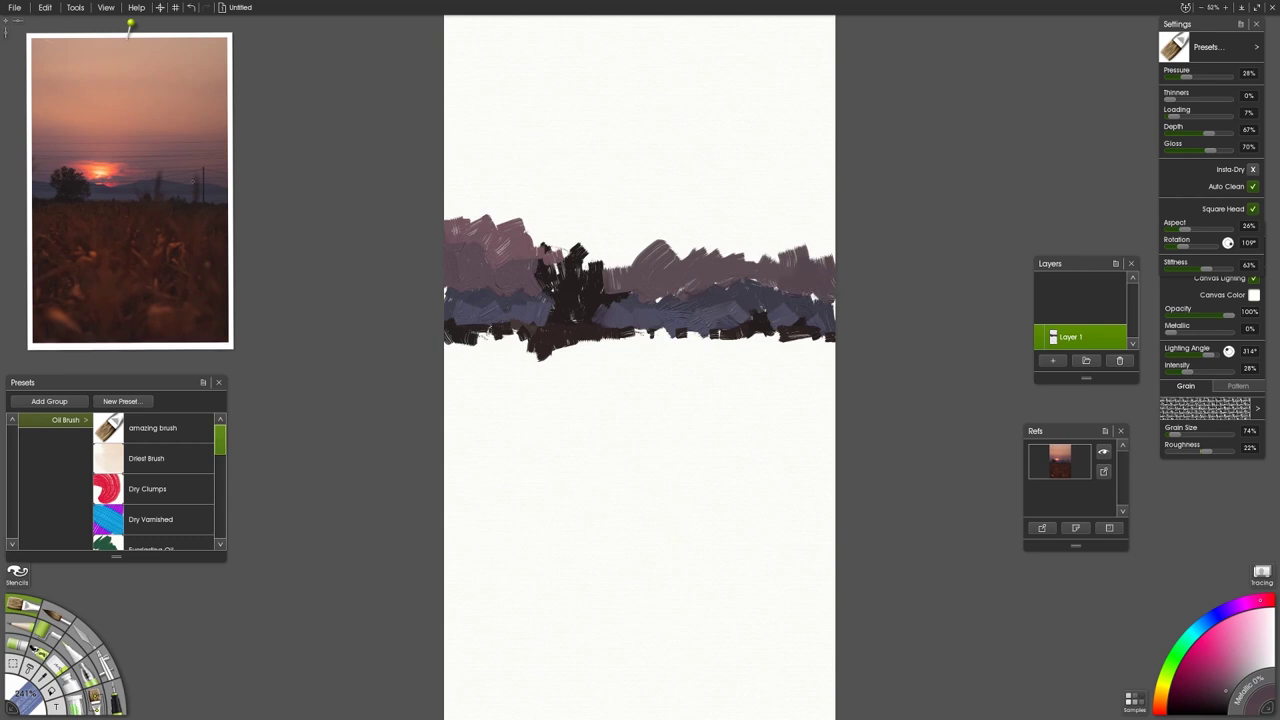
pyautogui.moveTo(745, 260); pyautogui.dragTo(770, 270)
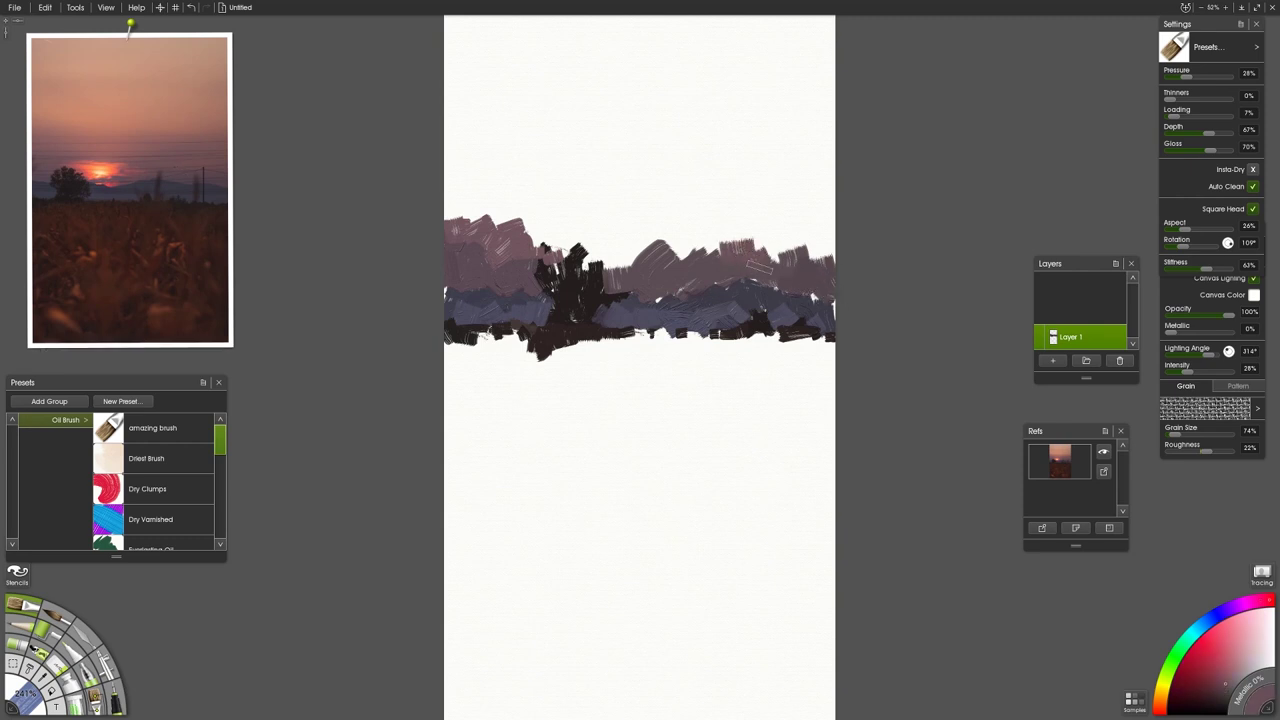
pyautogui.moveTo(690, 236); pyautogui.dragTo(606, 260)
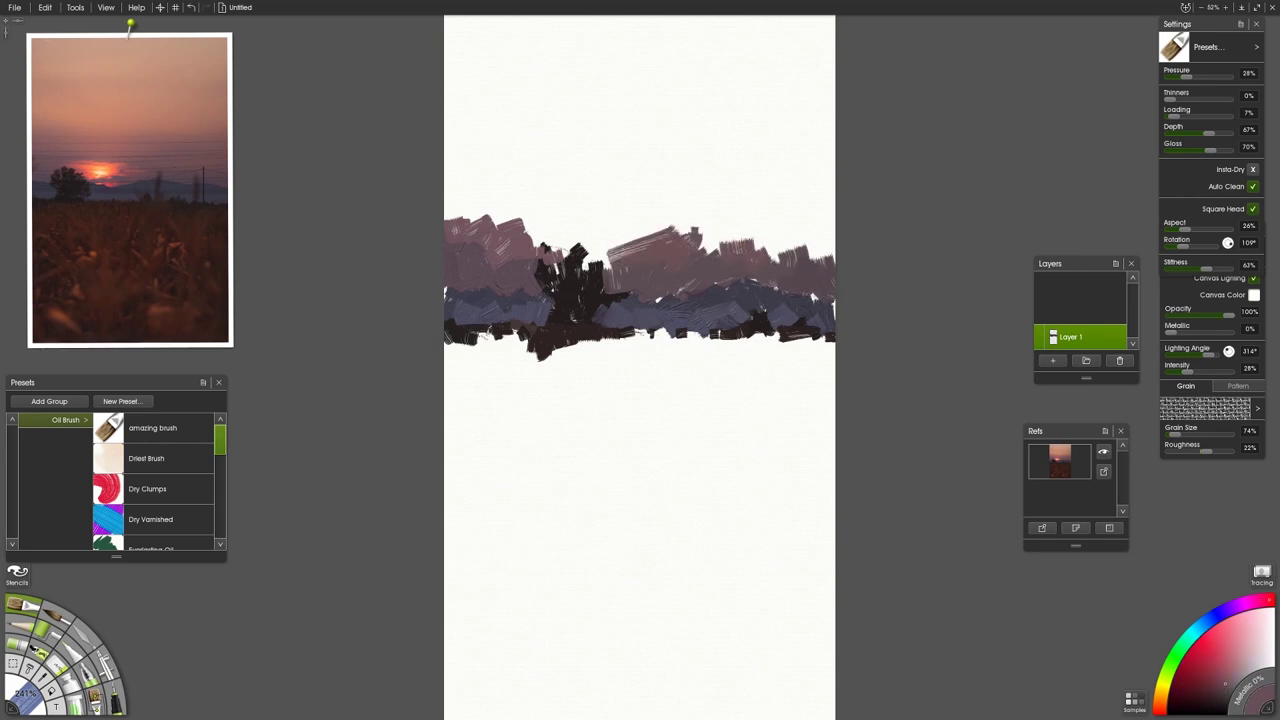
# Step: Paint coral-red glow strokes above the tree and cover its right-hand branches with sampled dark slate blue
pyautogui.moveTo(130, 250)
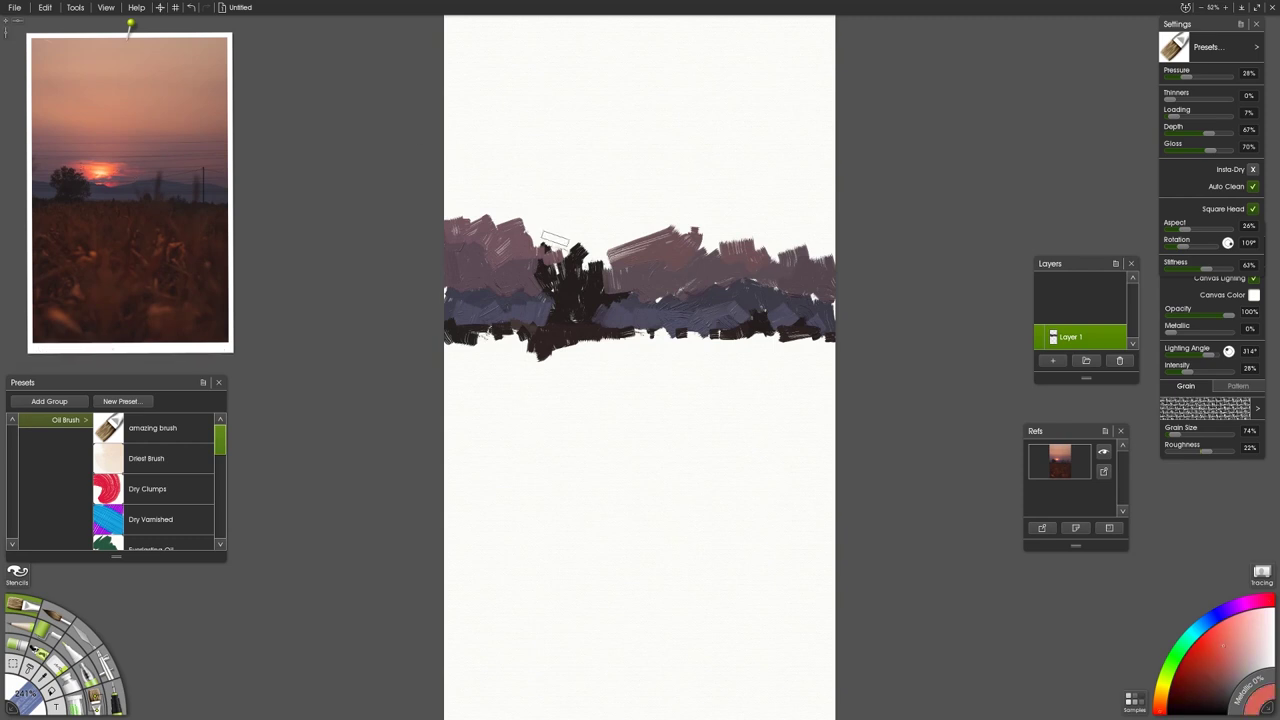
pyautogui.moveTo(557, 238)
pyautogui.mouseDown()
pyautogui.moveTo(585, 245)
pyautogui.moveTo(535, 222)
pyautogui.moveTo(645, 251)
pyautogui.moveTo(605, 265)
pyautogui.moveTo(655, 308)
pyautogui.mouseUp()
pyautogui.click(178, 157)
pyautogui.click(75, 184)
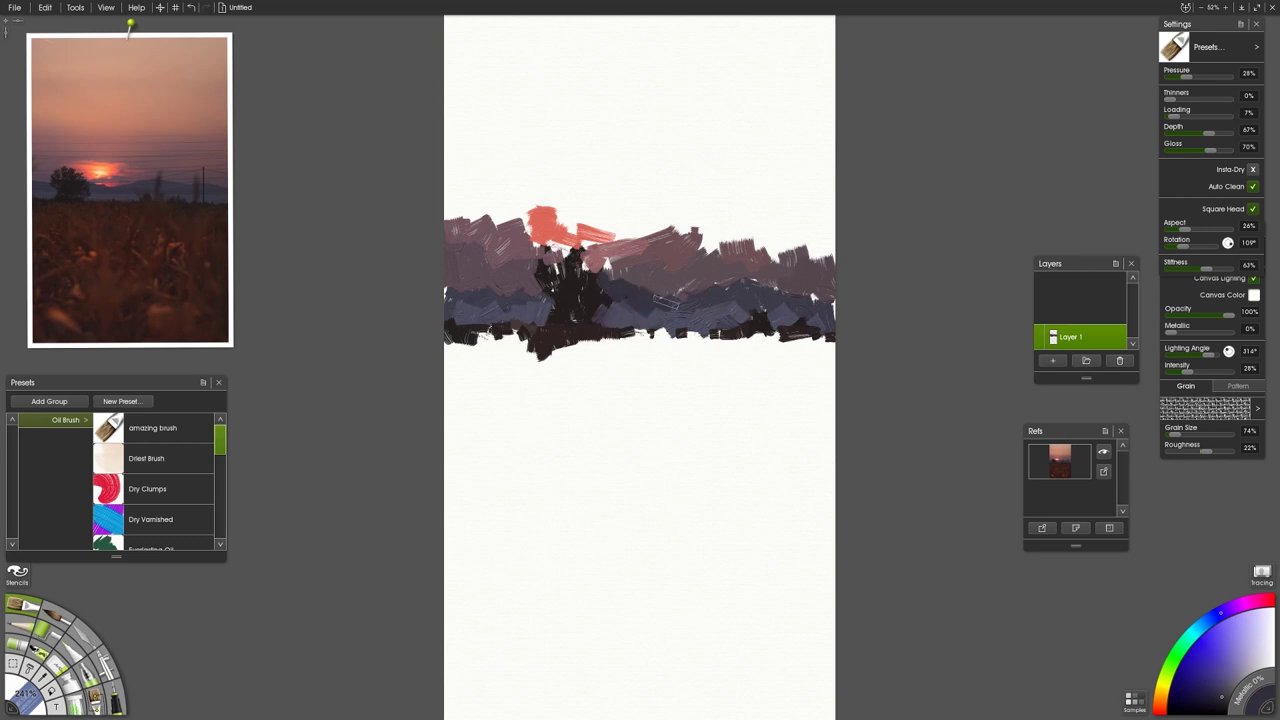
# Step: Paint the sun in sampled pale yellow beside the coral glow, add orange-red strokes around it, and enlarge the brush to 300%
pyautogui.scroll(3, 835, 232)
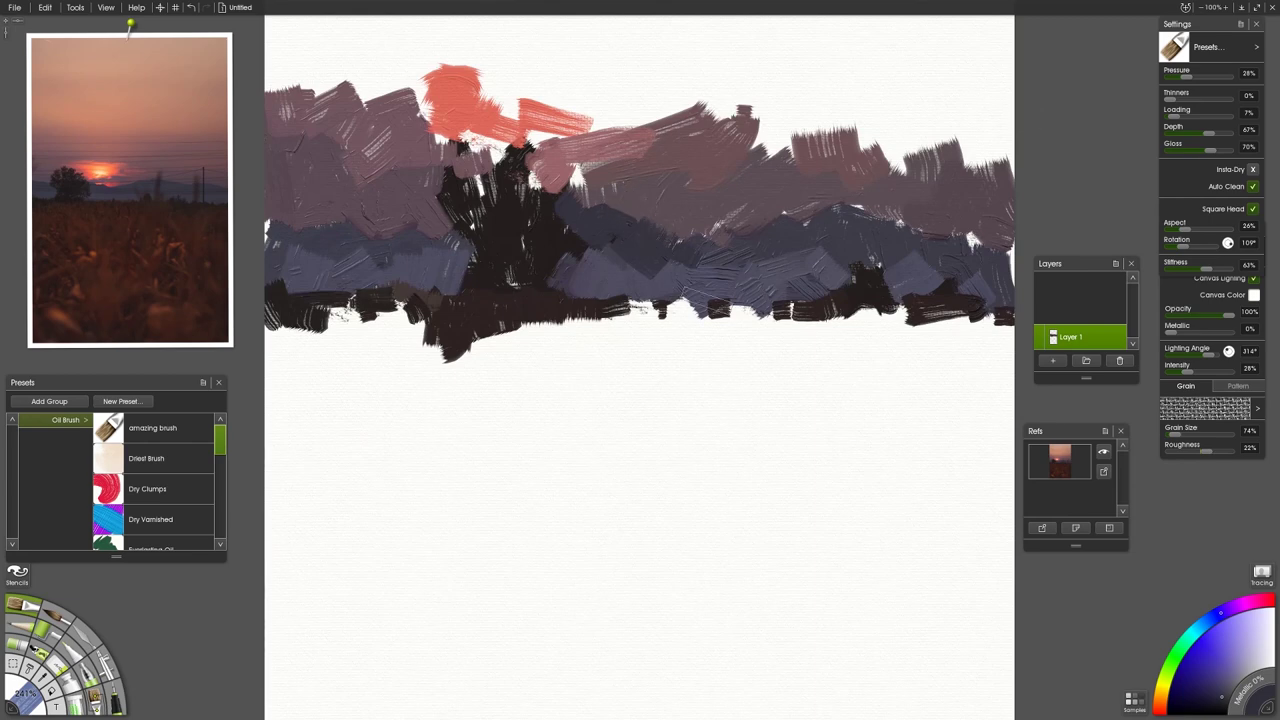
pyautogui.scroll(-2, 700, 309)
pyautogui.scroll(-2, 640, 360)
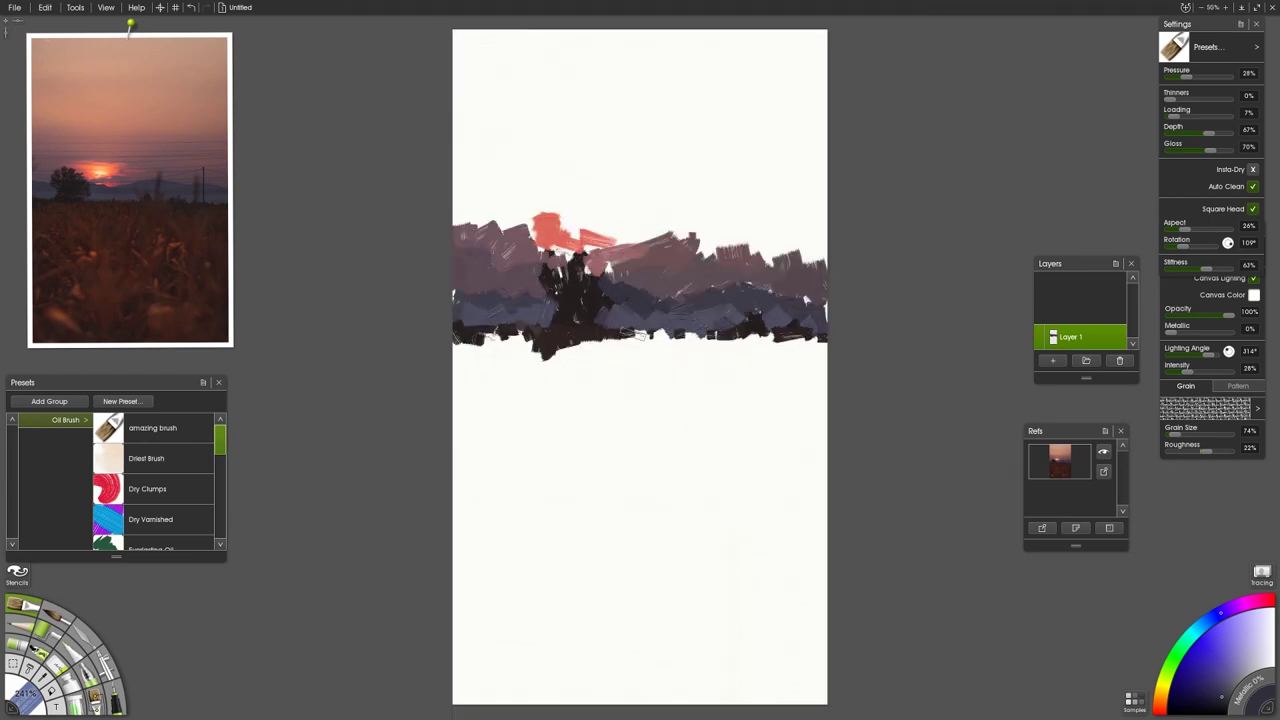
pyautogui.scroll(1, 640, 360)
pyautogui.moveTo(643, 260); pyautogui.dragTo(621, 450)
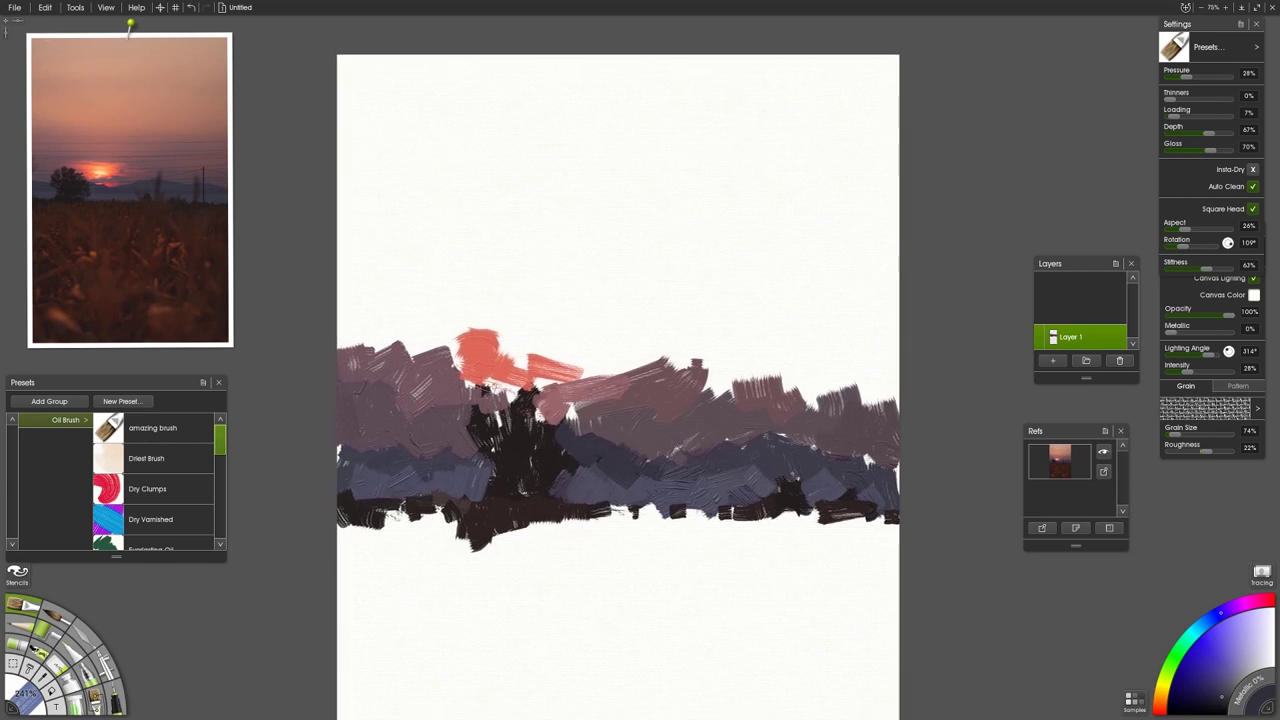
pyautogui.click(101, 172)
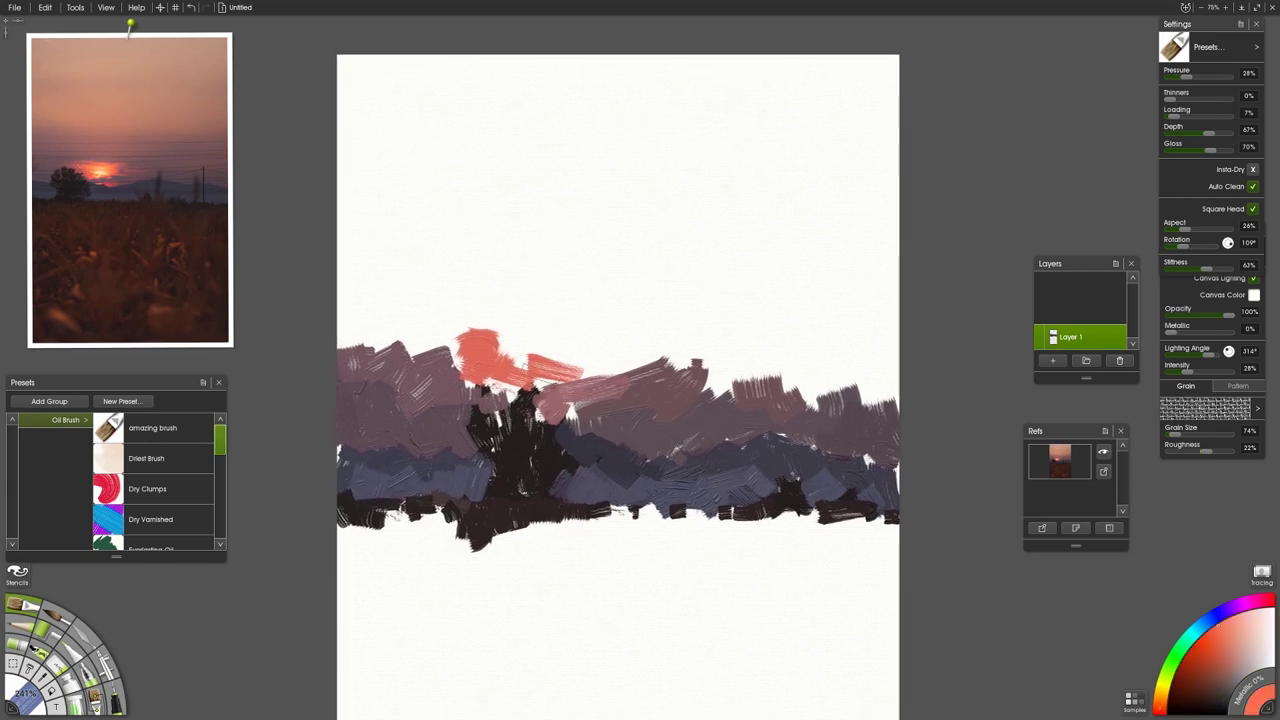
pyautogui.click(103, 172)
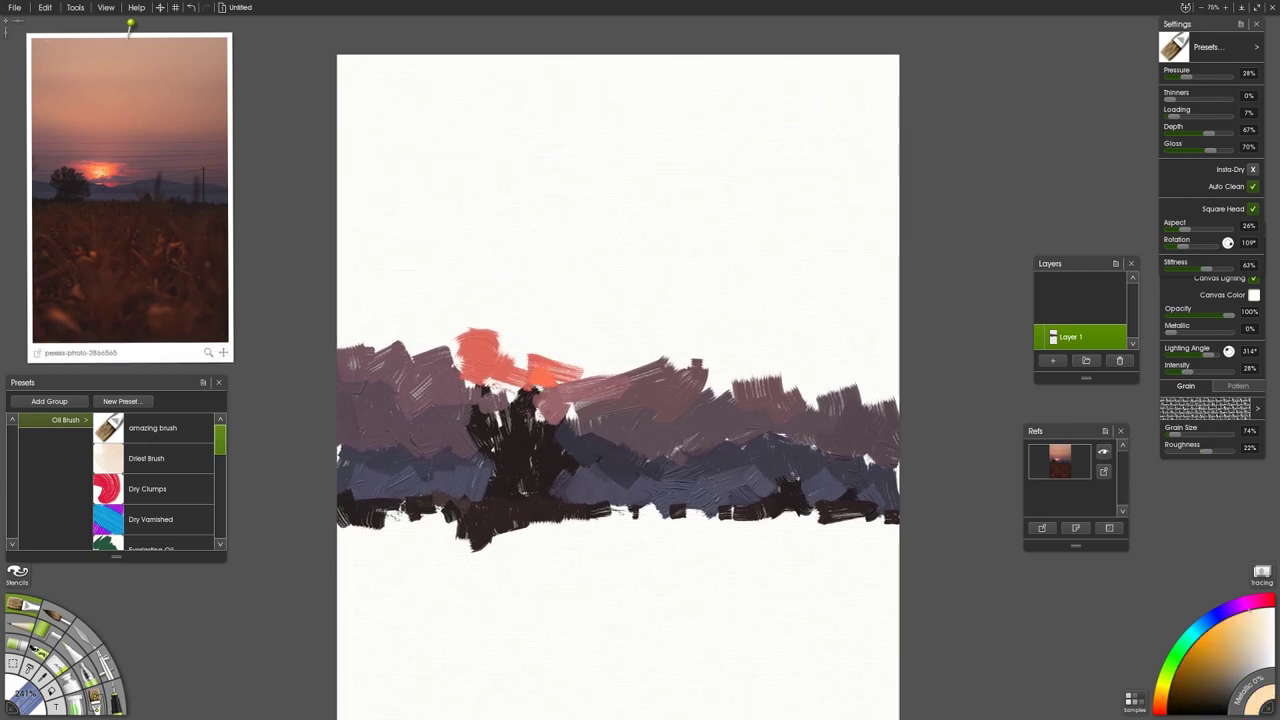
pyautogui.moveTo(594, 367)
pyautogui.mouseDown()
pyautogui.moveTo(605, 366)
pyautogui.moveTo(575, 372)
pyautogui.moveTo(608, 358)
pyautogui.moveTo(655, 372)
pyautogui.moveTo(658, 352)
pyautogui.moveTo(717, 373)
pyautogui.mouseUp()
pyautogui.click(163, 206)
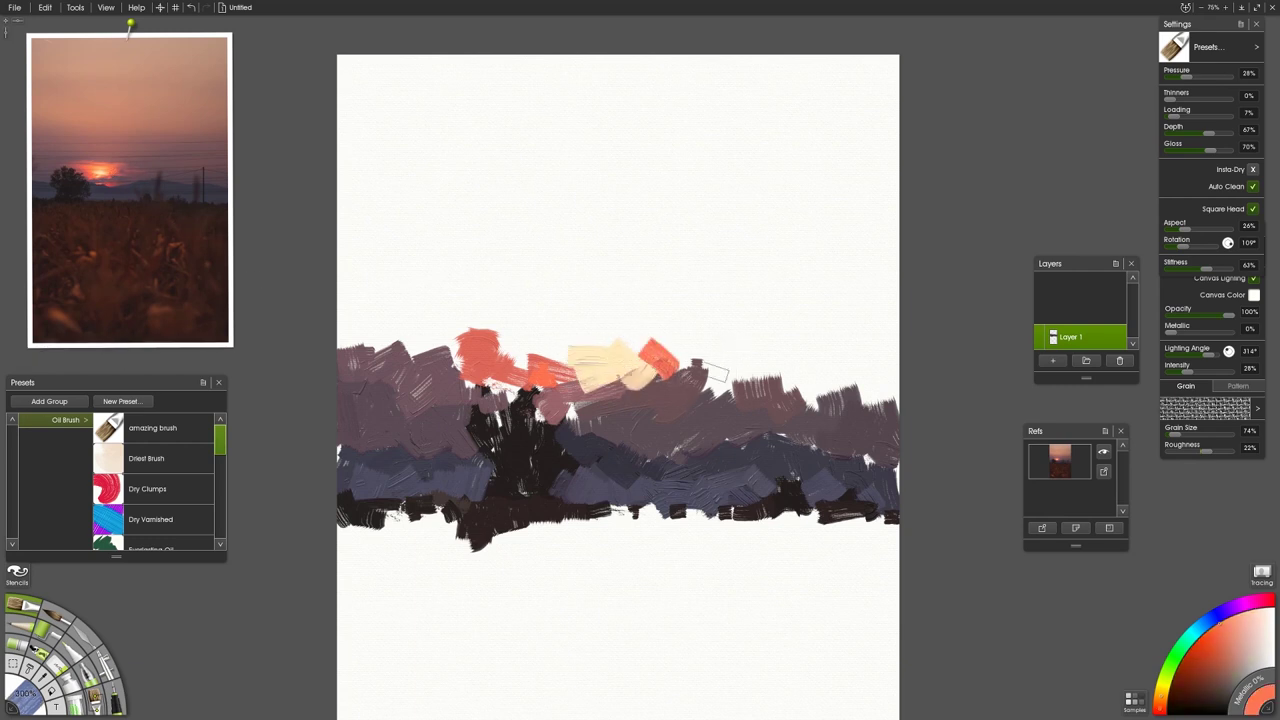
# Step: Arc sampled orange over the top of the sun and fill the gap to the existing glow with coral red
pyautogui.click(103, 172)
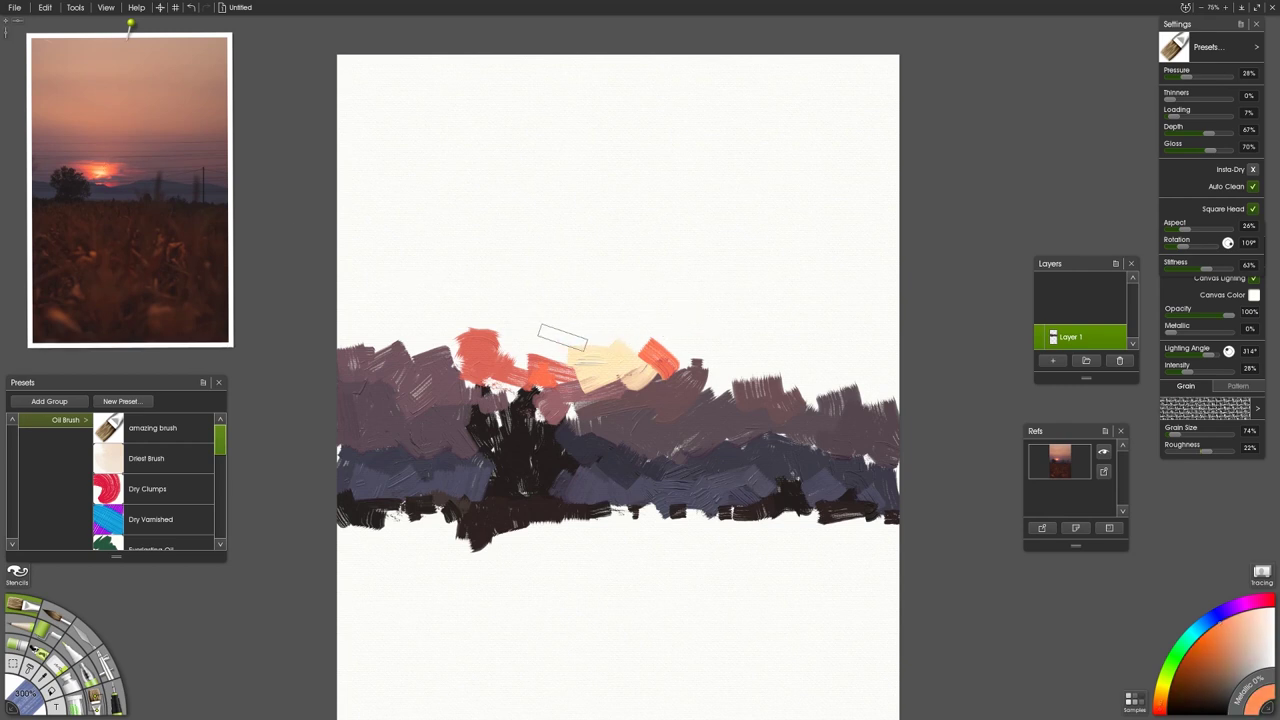
pyautogui.moveTo(557, 340); pyautogui.dragTo(662, 355)
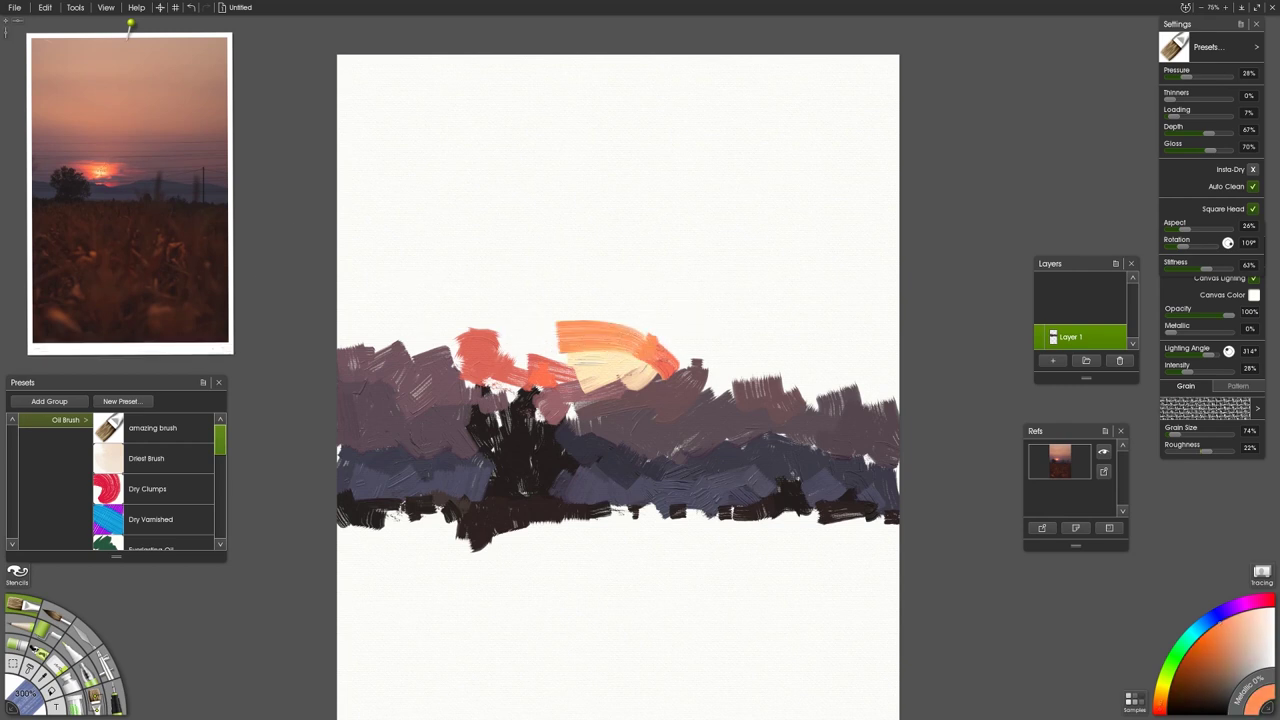
pyautogui.click(102, 176)
pyautogui.moveTo(562, 334)
pyautogui.mouseDown()
pyautogui.moveTo(490, 326)
pyautogui.moveTo(567, 363)
pyautogui.mouseUp()
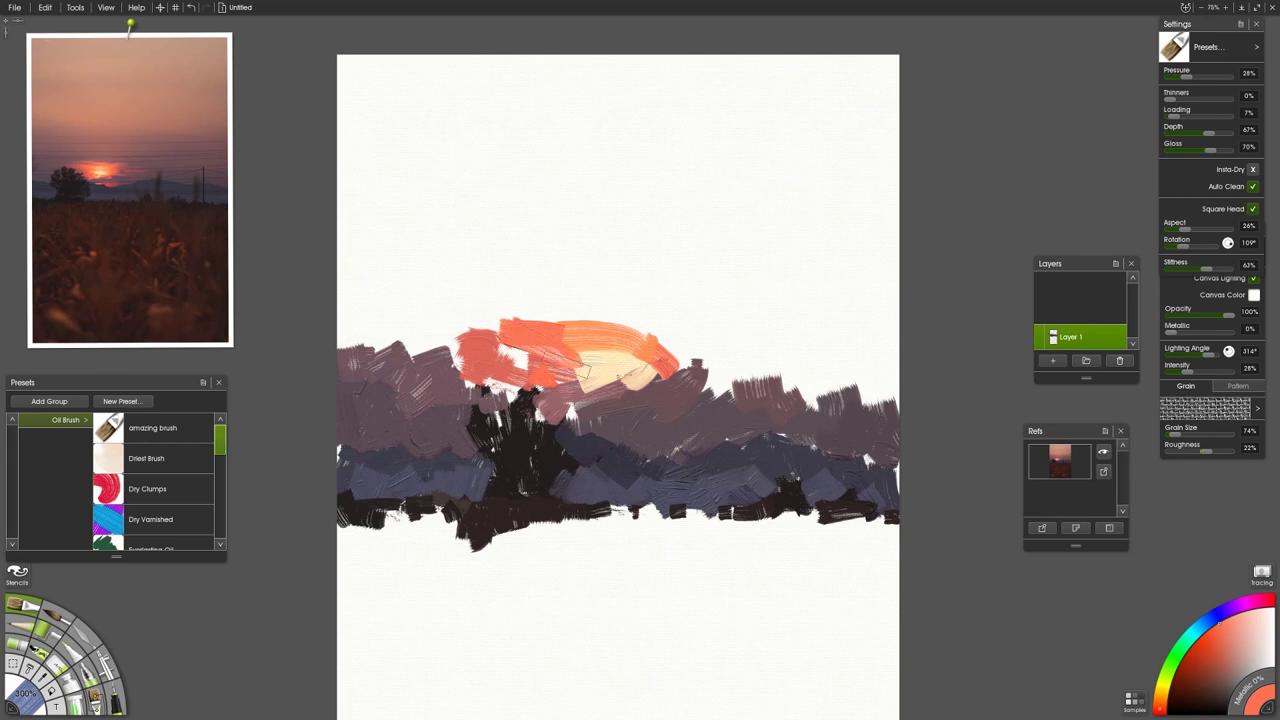
pyautogui.click(102, 178)
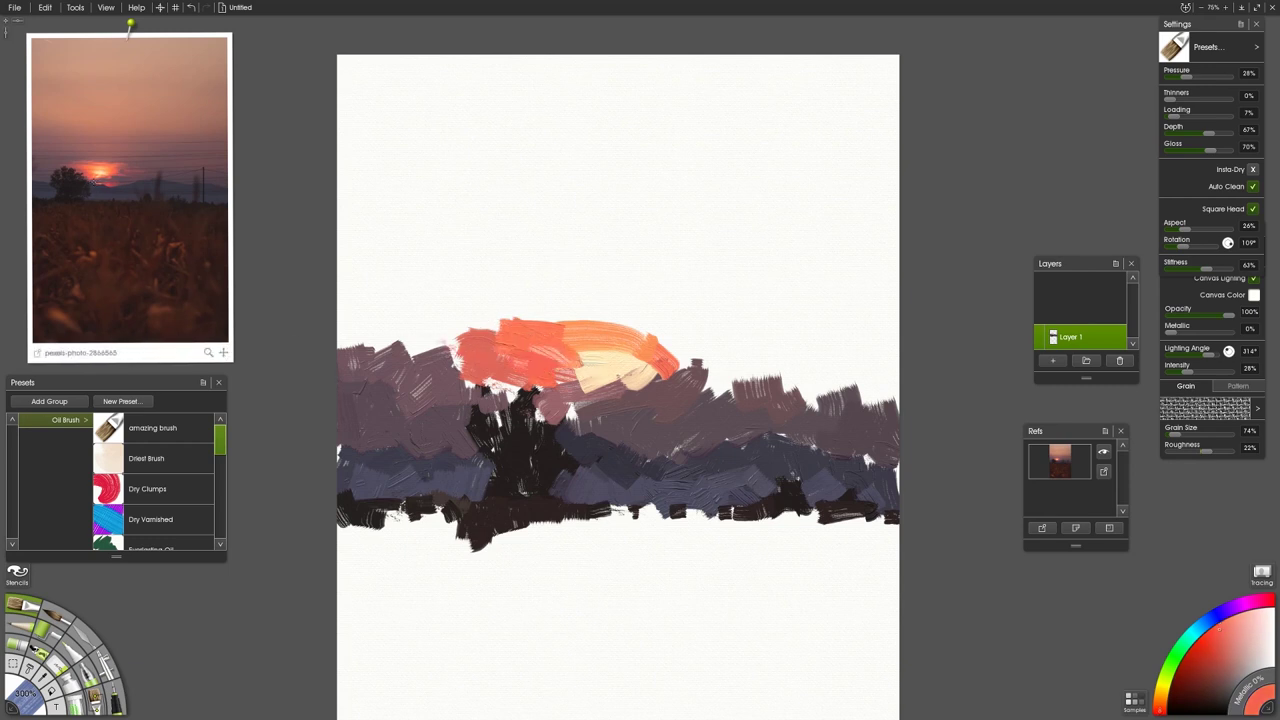
# Step: Trim the underside of the sun with strokes of sampled dusky mauve, reducing the brush to 224%
pyautogui.click(97, 184)
pyautogui.moveTo(545, 390); pyautogui.dragTo(566, 414)
pyautogui.hotkey('ctrl', 'z')
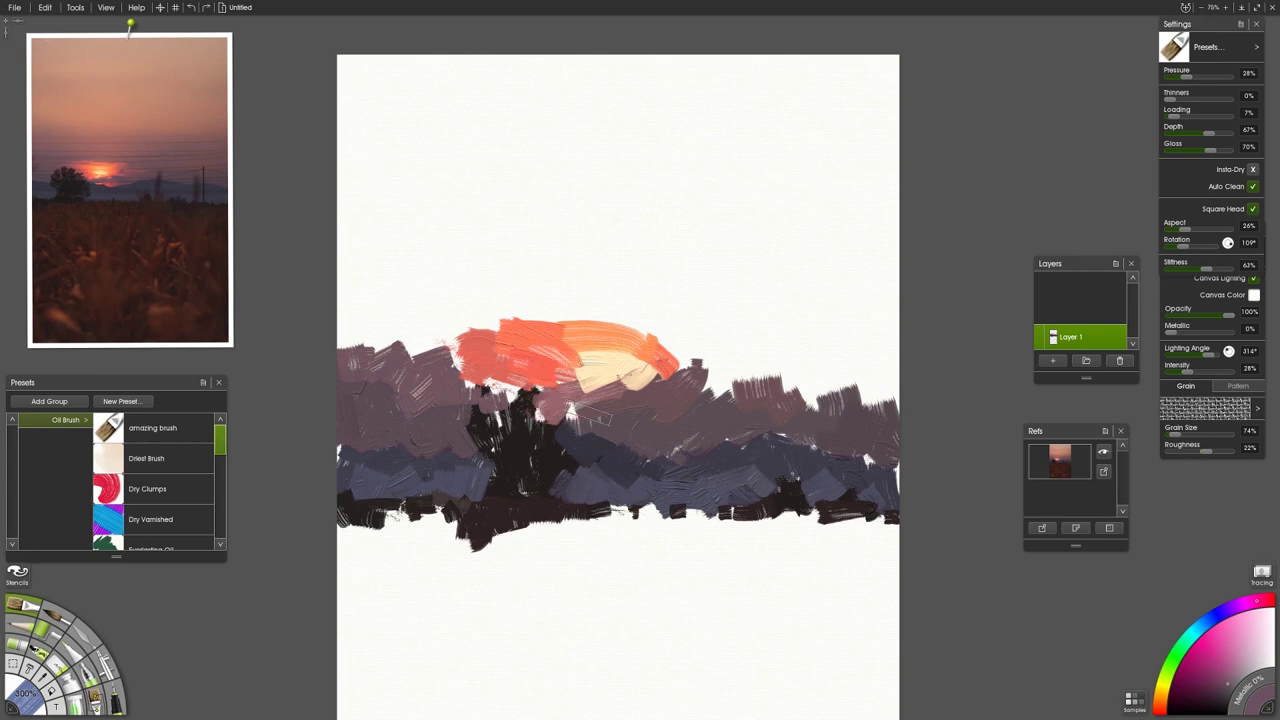
pyautogui.moveTo(673, 446); pyautogui.dragTo(601, 443)
pyautogui.moveTo(588, 394); pyautogui.dragTo(524, 390)
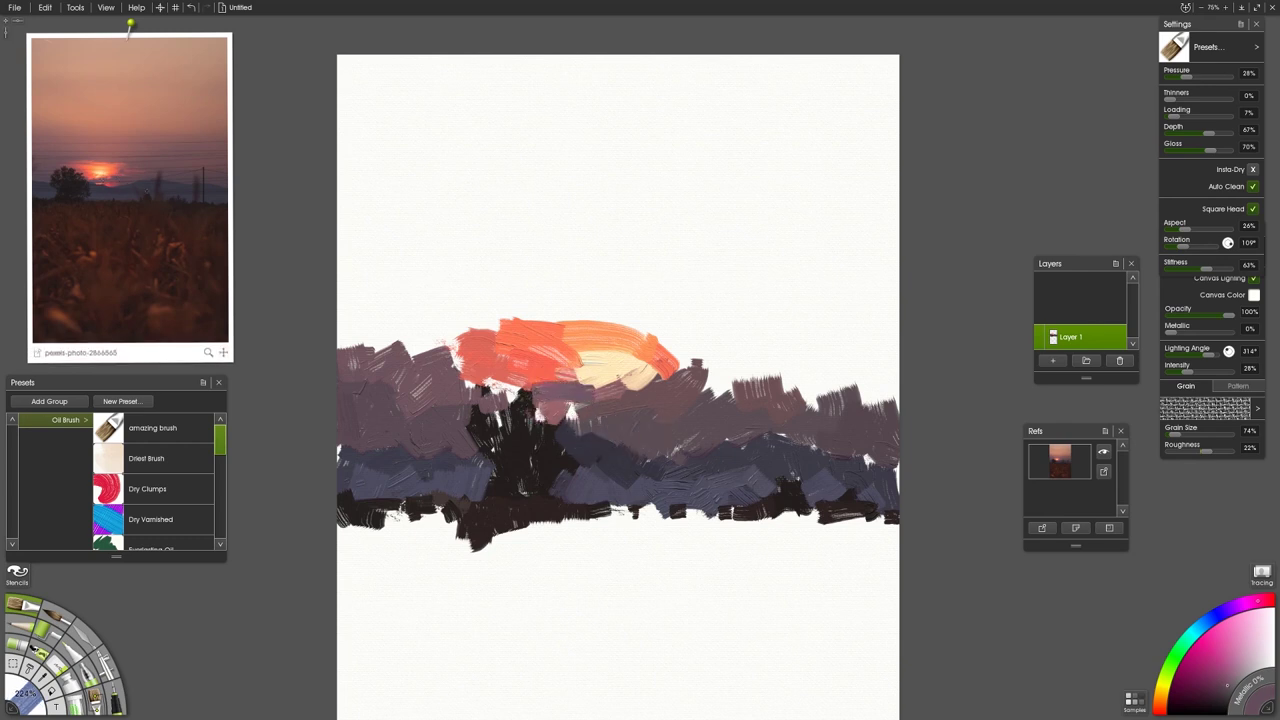
pyautogui.moveTo(600, 390); pyautogui.dragTo(700, 378)
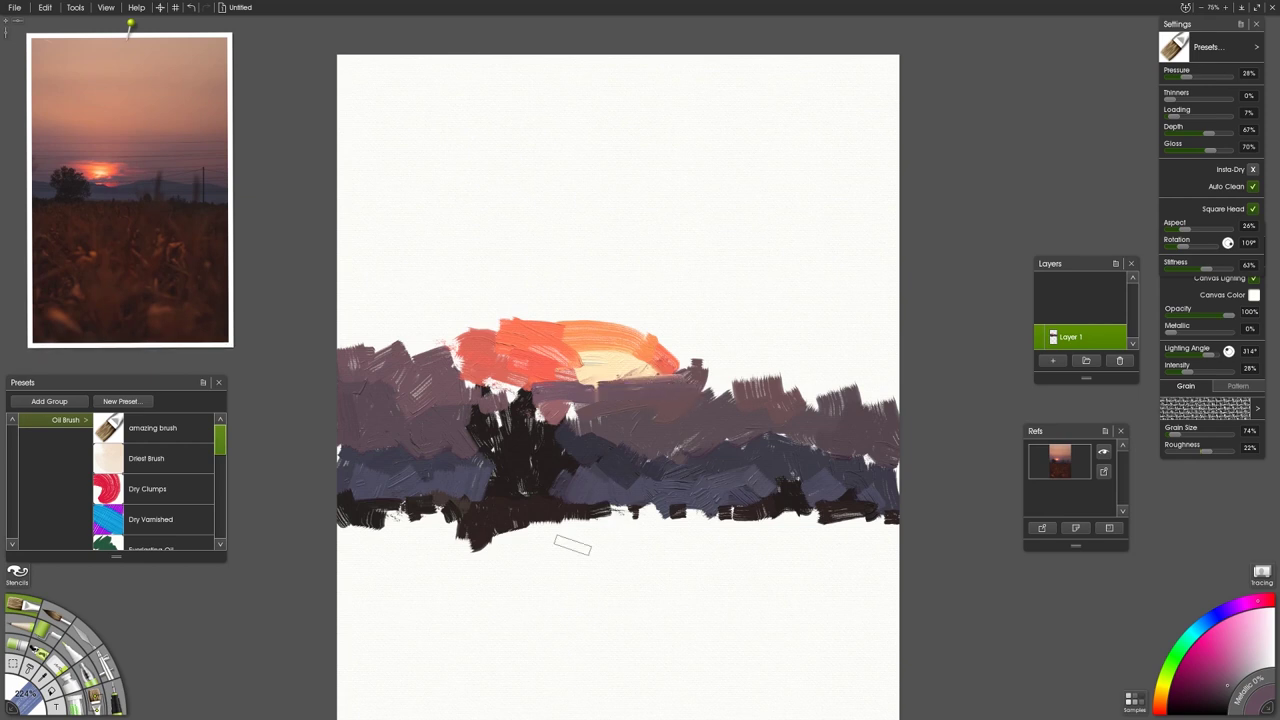
# Step: Paint orange-red along the sun's lower right edge and beneath it, reducing the brush to 155%
pyautogui.click(99, 172)
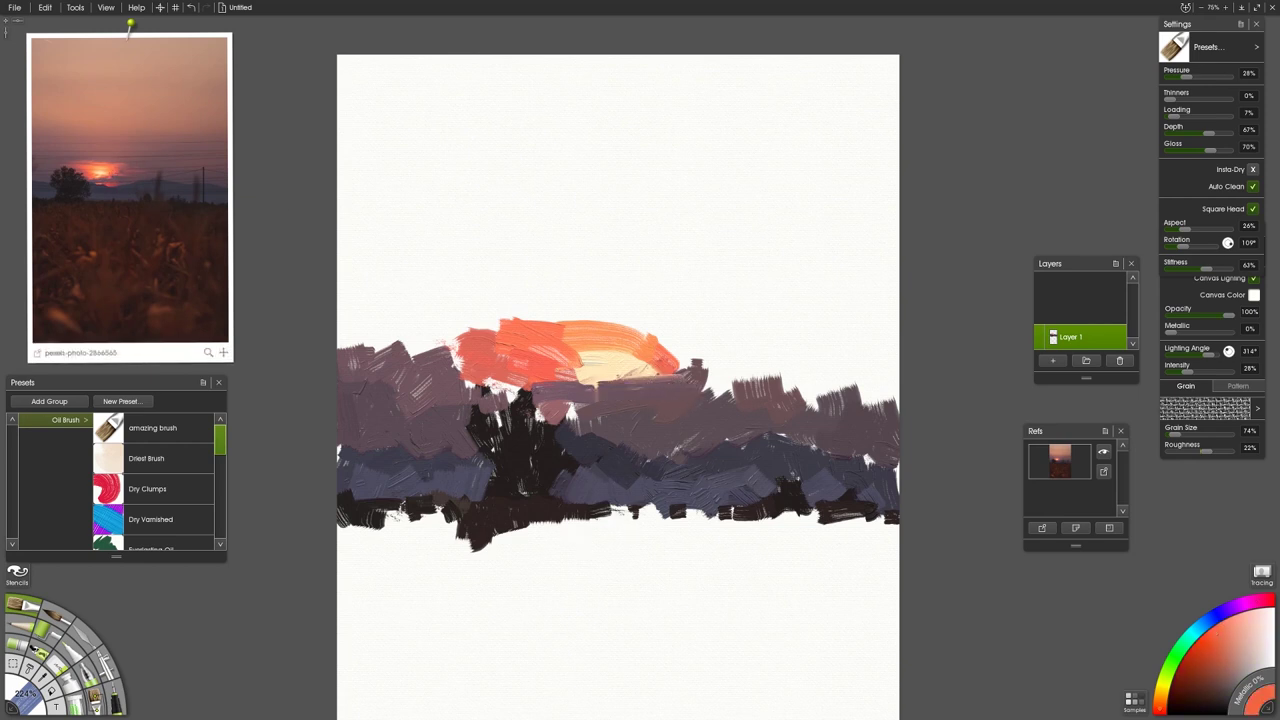
pyautogui.moveTo(668, 368); pyautogui.dragTo(627, 383)
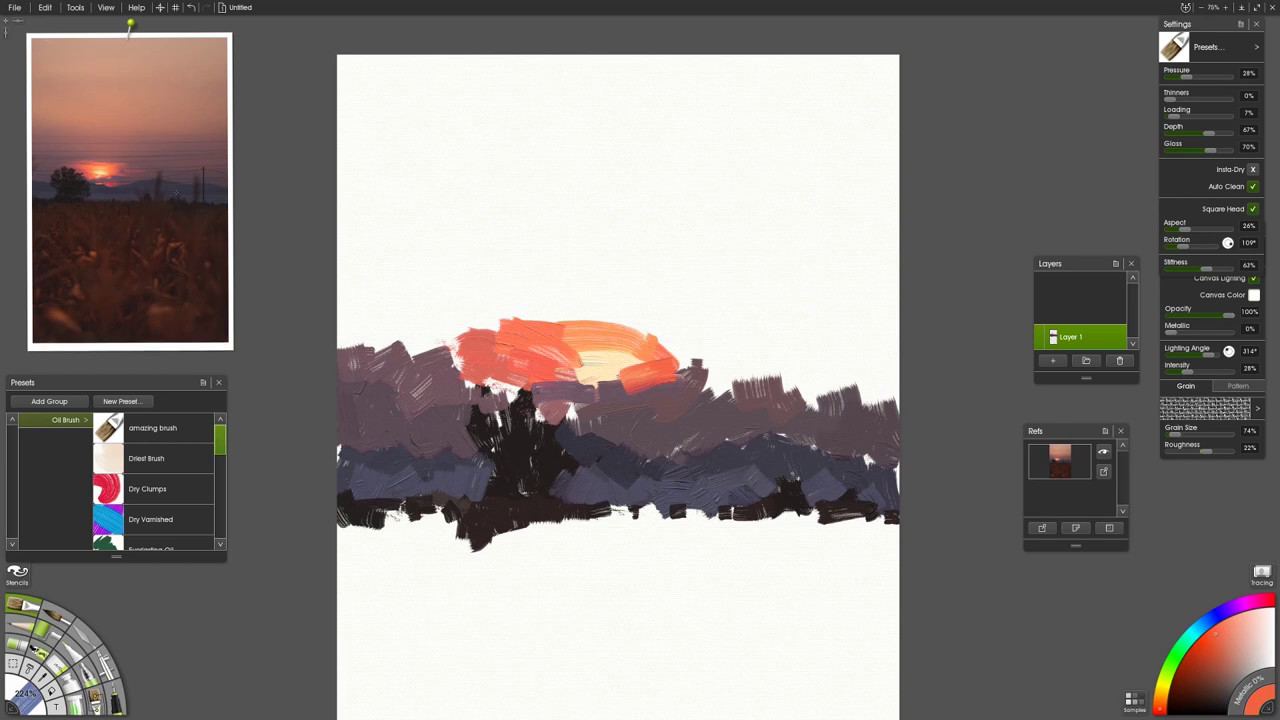
pyautogui.click(98, 170)
pyautogui.moveTo(671, 433); pyautogui.dragTo(631, 435)
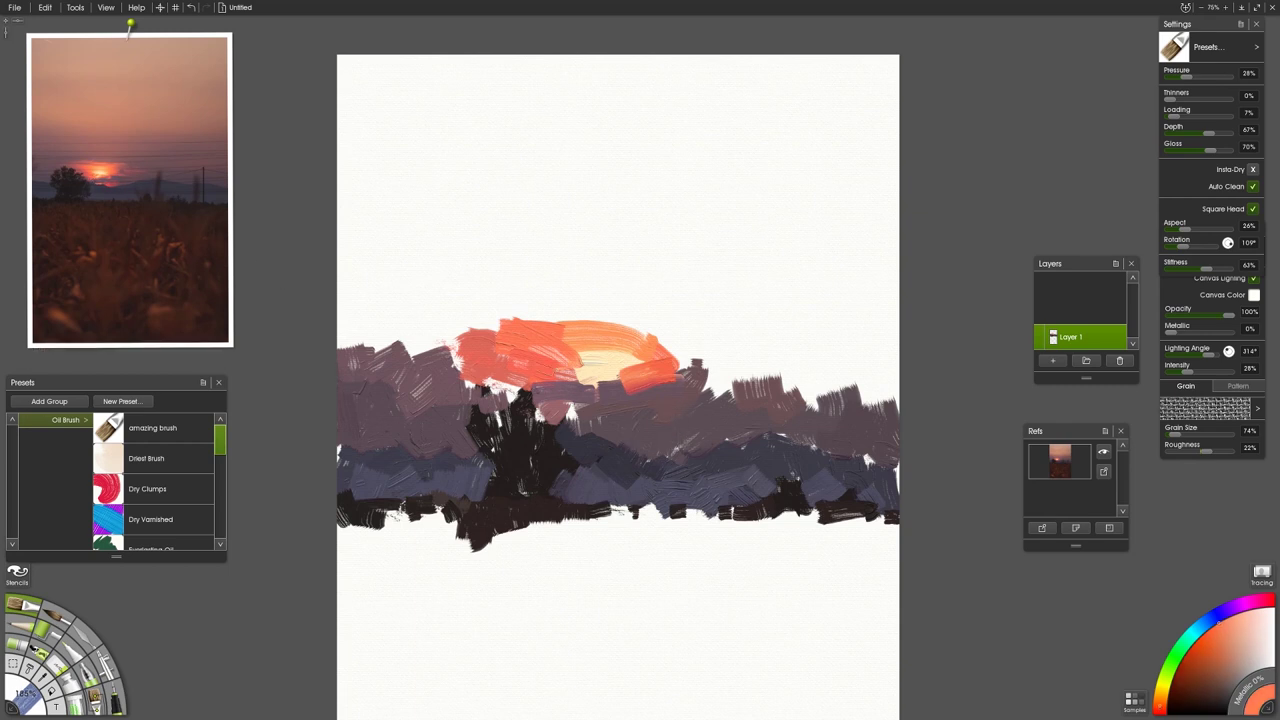
pyautogui.moveTo(552, 381)
pyautogui.mouseDown()
pyautogui.moveTo(594, 382)
pyautogui.moveTo(596, 394)
pyautogui.mouseUp()
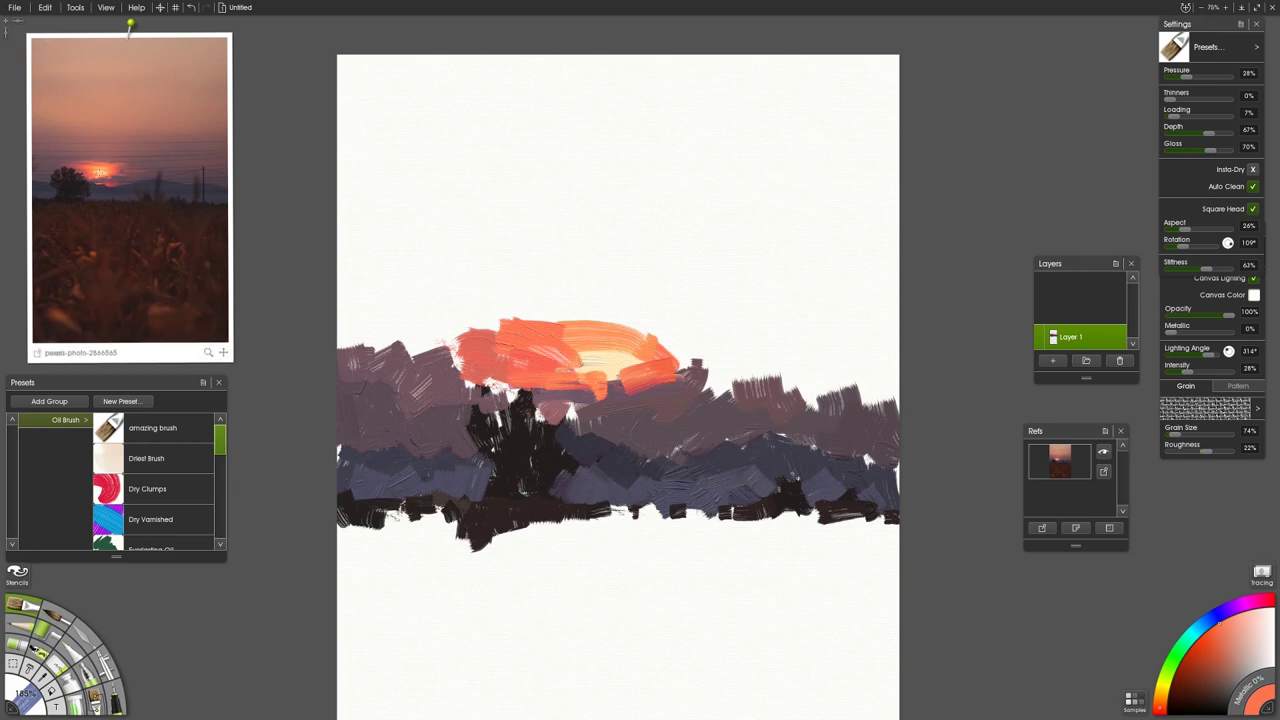
# Step: Refresh the sun's pale yellow core and paint salmon strokes around the glow's right edge with the brush at 130%
pyautogui.click(98, 172)
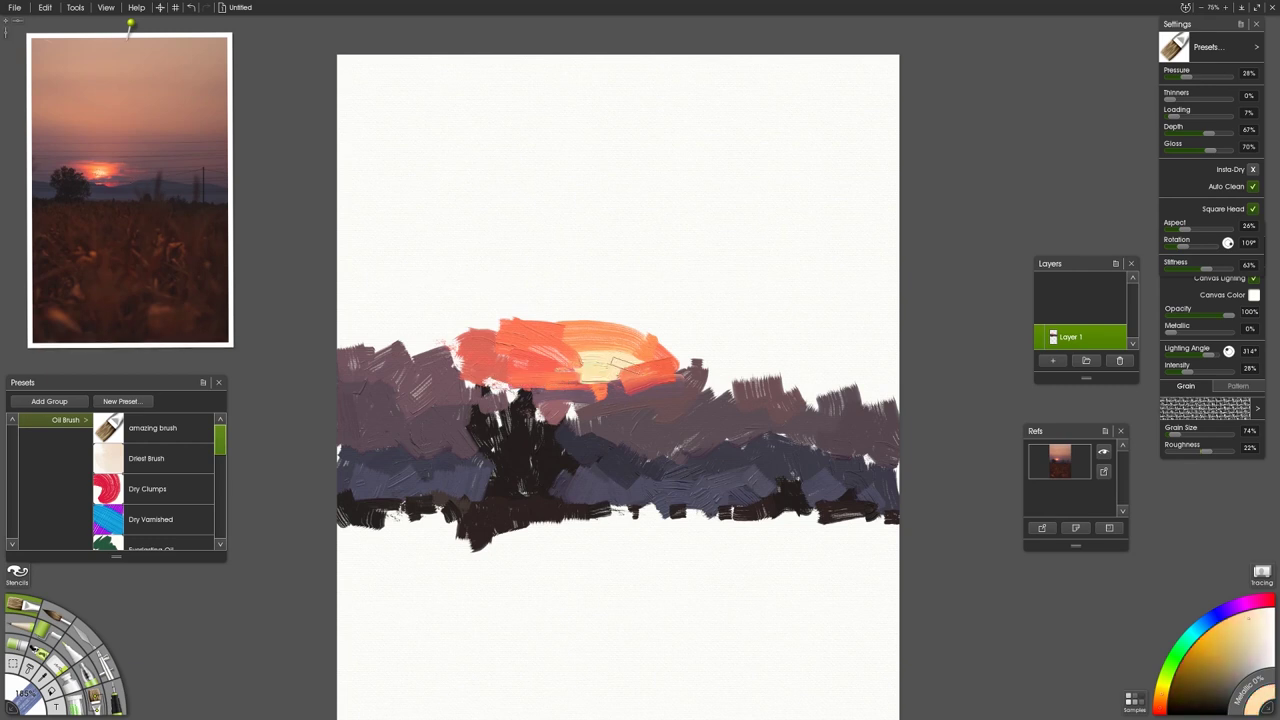
pyautogui.moveTo(612, 362); pyautogui.dragTo(656, 366)
pyautogui.hotkey('ctrl', 'z')
pyautogui.click(112, 170)
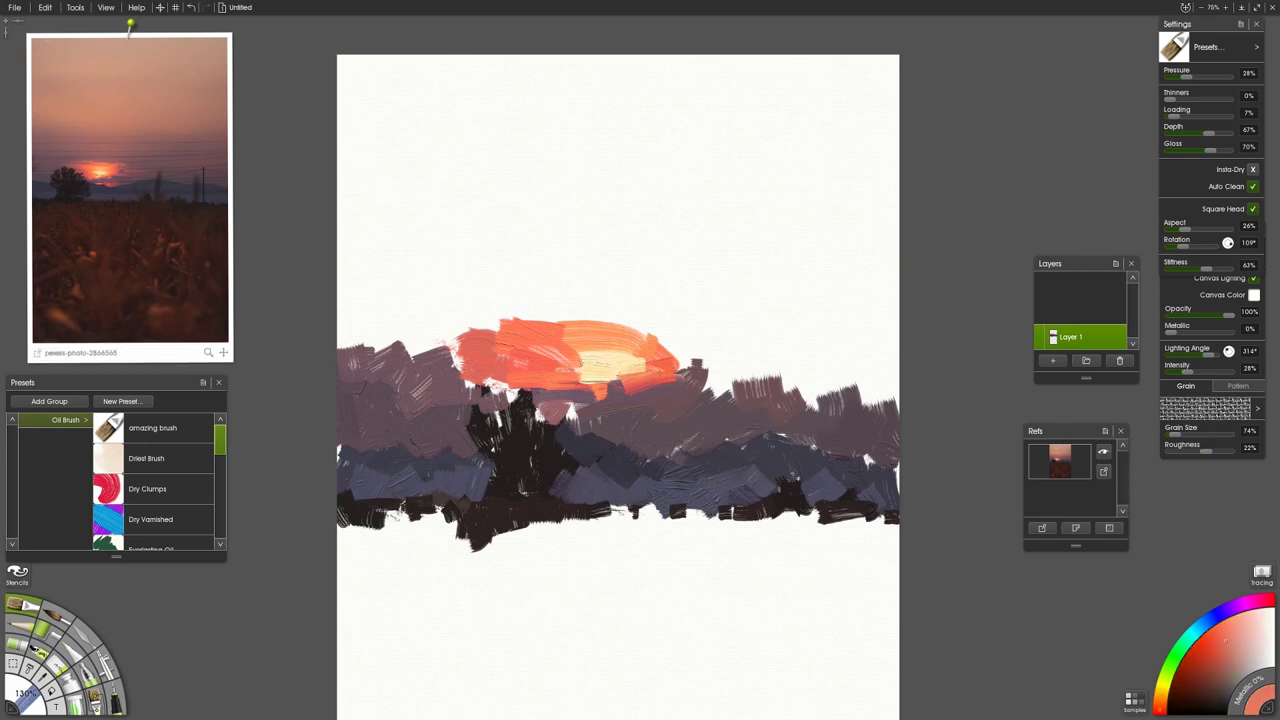
pyautogui.moveTo(616, 322)
pyautogui.mouseDown()
pyautogui.moveTo(708, 346)
pyautogui.moveTo(684, 348)
pyautogui.moveTo(696, 367)
pyautogui.mouseUp()
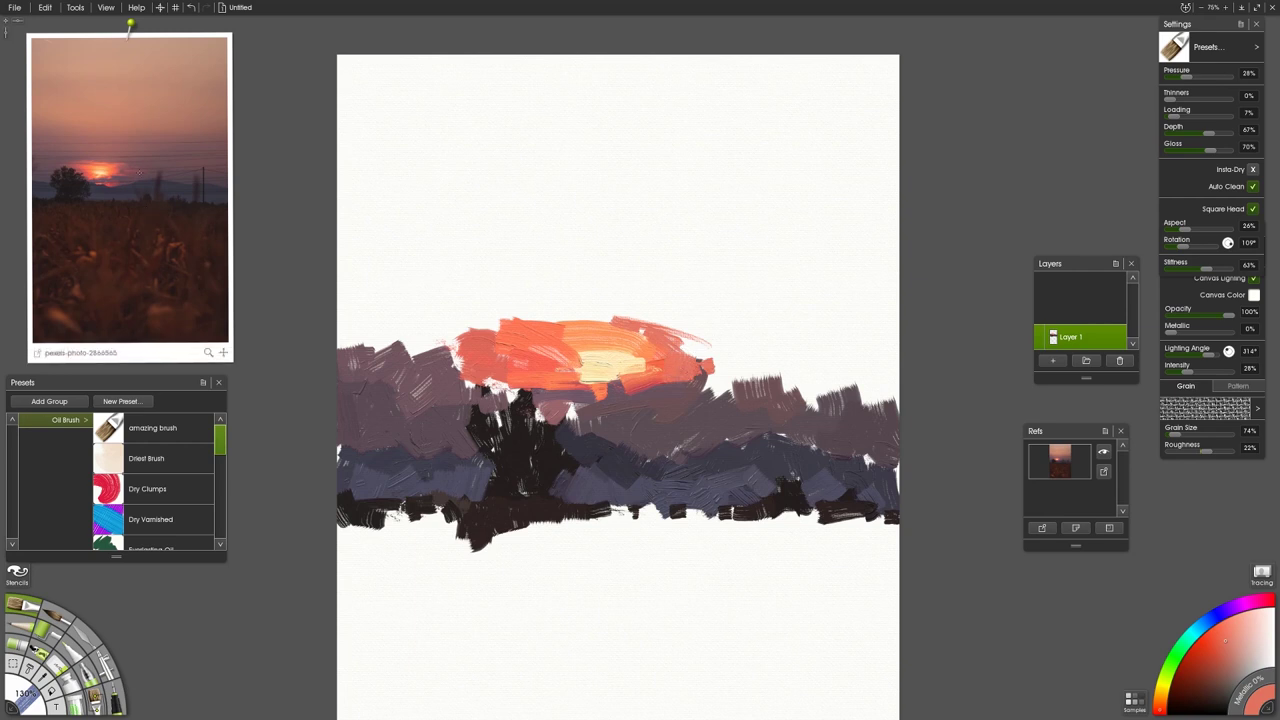
# Step: Extend the sky to the right of the glow with thin strokes of sampled reddish mauve
pyautogui.click(124, 178)
pyautogui.click(126, 174)
pyautogui.moveTo(722, 366)
pyautogui.mouseDown()
pyautogui.moveTo(712, 386)
pyautogui.moveTo(778, 354)
pyautogui.mouseUp()
pyautogui.moveTo(150, 172)
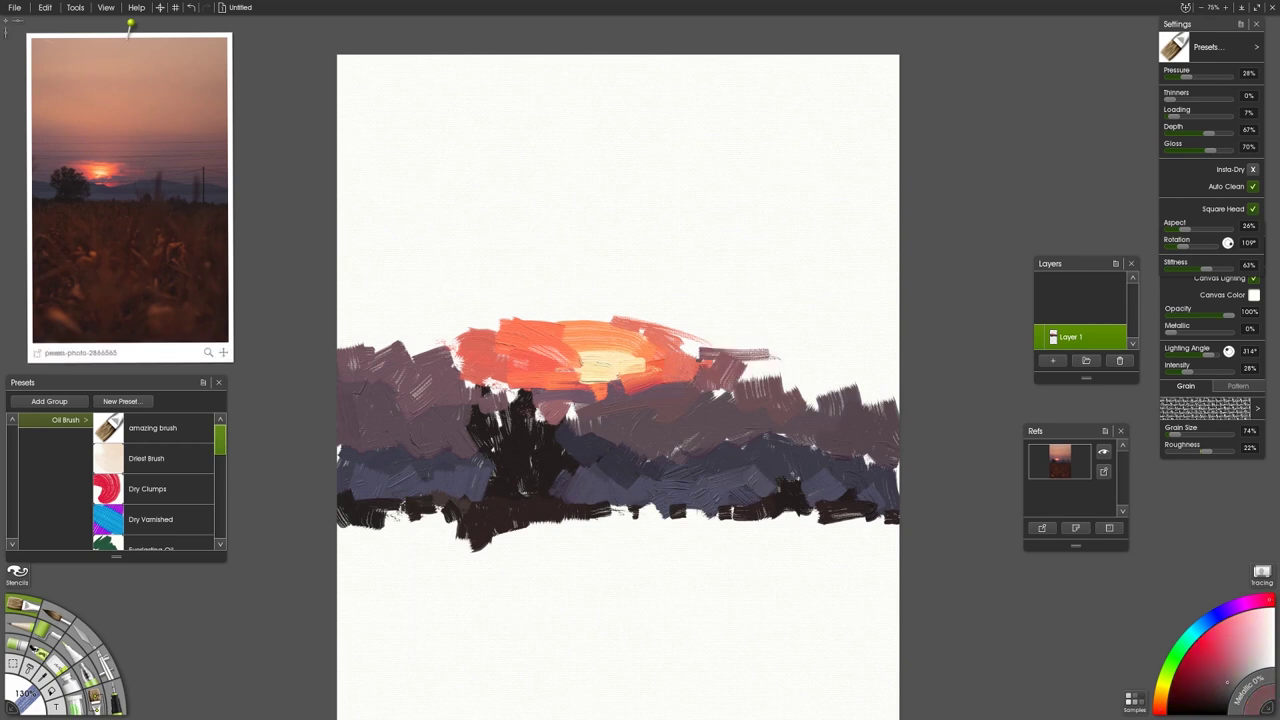
pyautogui.moveTo(690, 338); pyautogui.dragTo(766, 358)
# Step: Build up the sky right of the sun in broad dusky mauve strokes, enlarging the brush to 215%
pyautogui.click(150, 185)
pyautogui.press(']')
pyautogui.press(']')
pyautogui.moveTo(708, 318)
pyautogui.mouseDown()
pyautogui.moveTo(802, 348)
pyautogui.moveTo(768, 376)
pyautogui.moveTo(732, 346)
pyautogui.moveTo(725, 285)
pyautogui.moveTo(688, 332)
pyautogui.mouseUp()
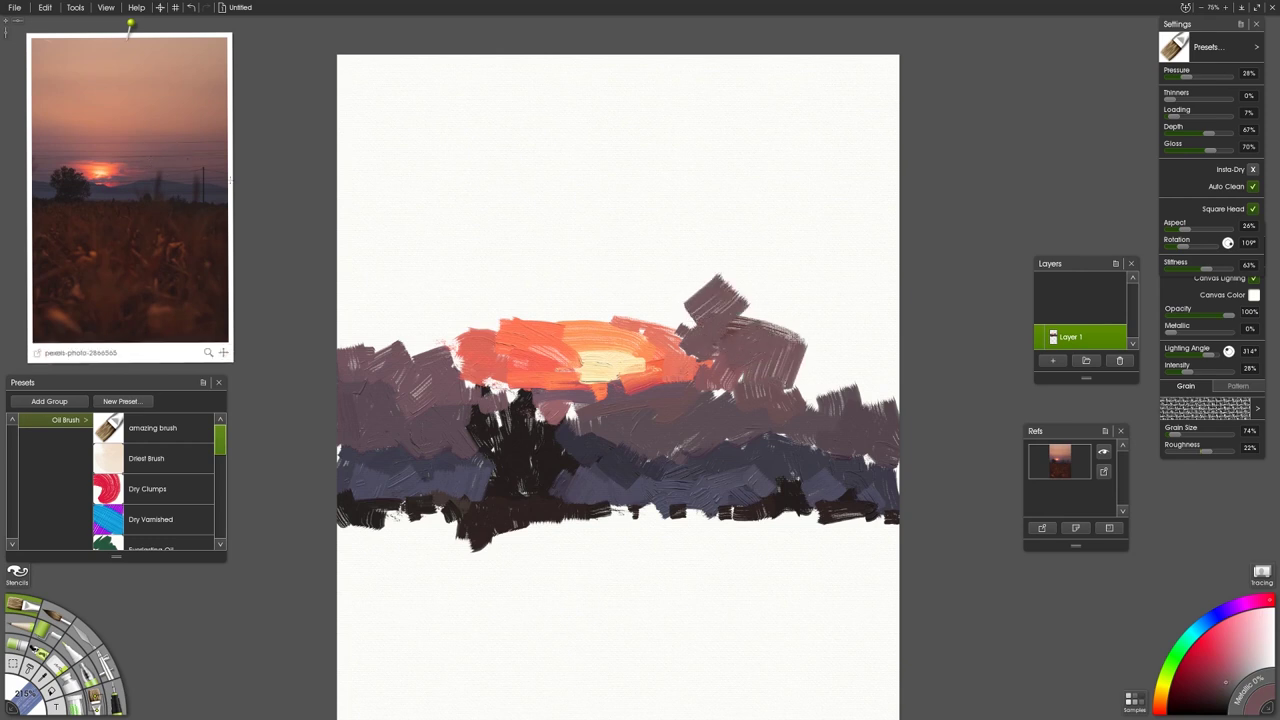
pyautogui.moveTo(752, 297)
pyautogui.mouseDown()
pyautogui.moveTo(826, 331)
pyautogui.moveTo(788, 338)
pyautogui.moveTo(820, 335)
pyautogui.mouseUp()
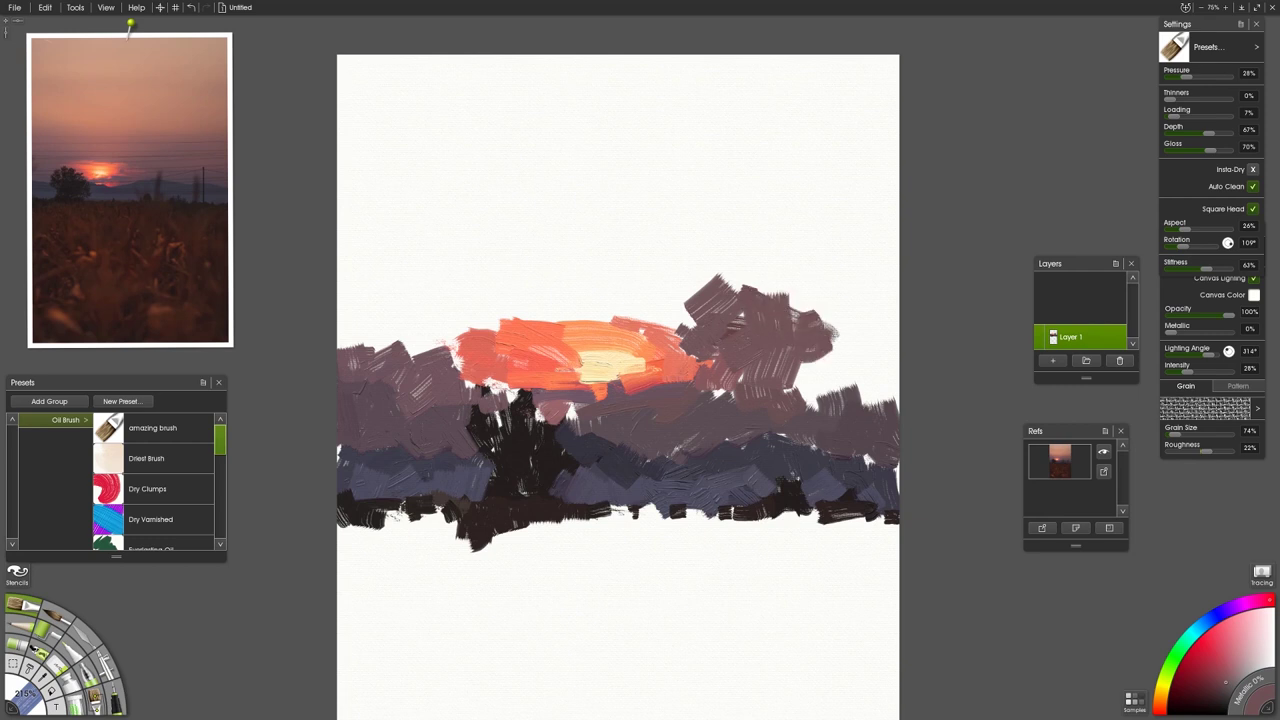
pyautogui.moveTo(890, 362)
pyautogui.mouseDown()
pyautogui.moveTo(849, 356)
pyautogui.moveTo(846, 418)
pyautogui.mouseUp()
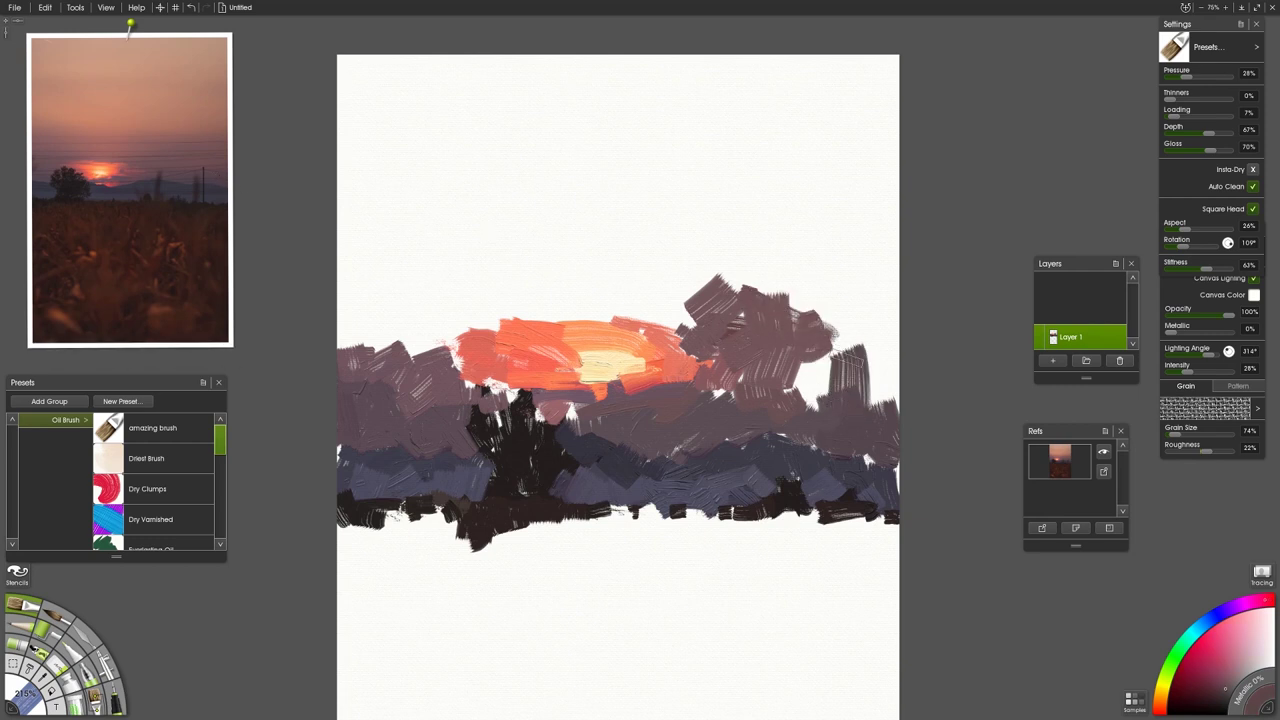
pyautogui.moveTo(846, 358)
pyautogui.mouseDown()
pyautogui.moveTo(789, 410)
pyautogui.moveTo(778, 402)
pyautogui.mouseUp()
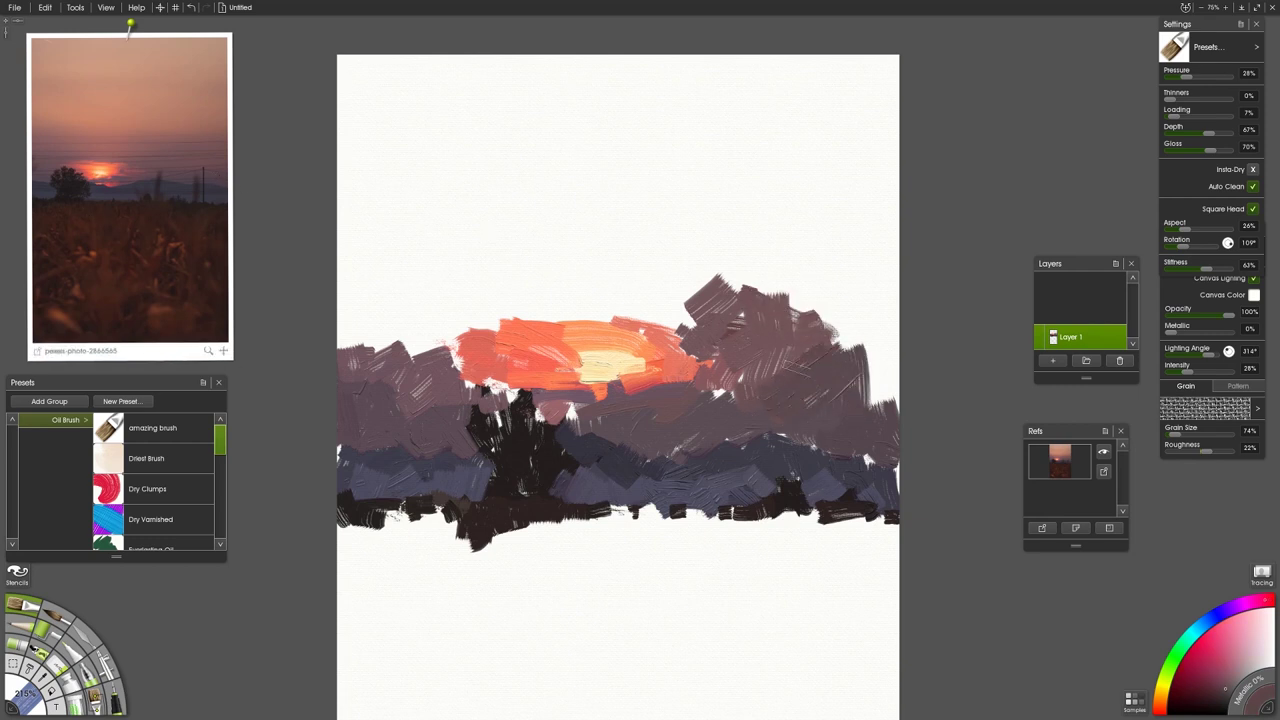
# Step: Carry the mauve sky out to the canvas's right edge and raise it there with a sampled reddish mauve
pyautogui.hotkey('ctrl', '-')
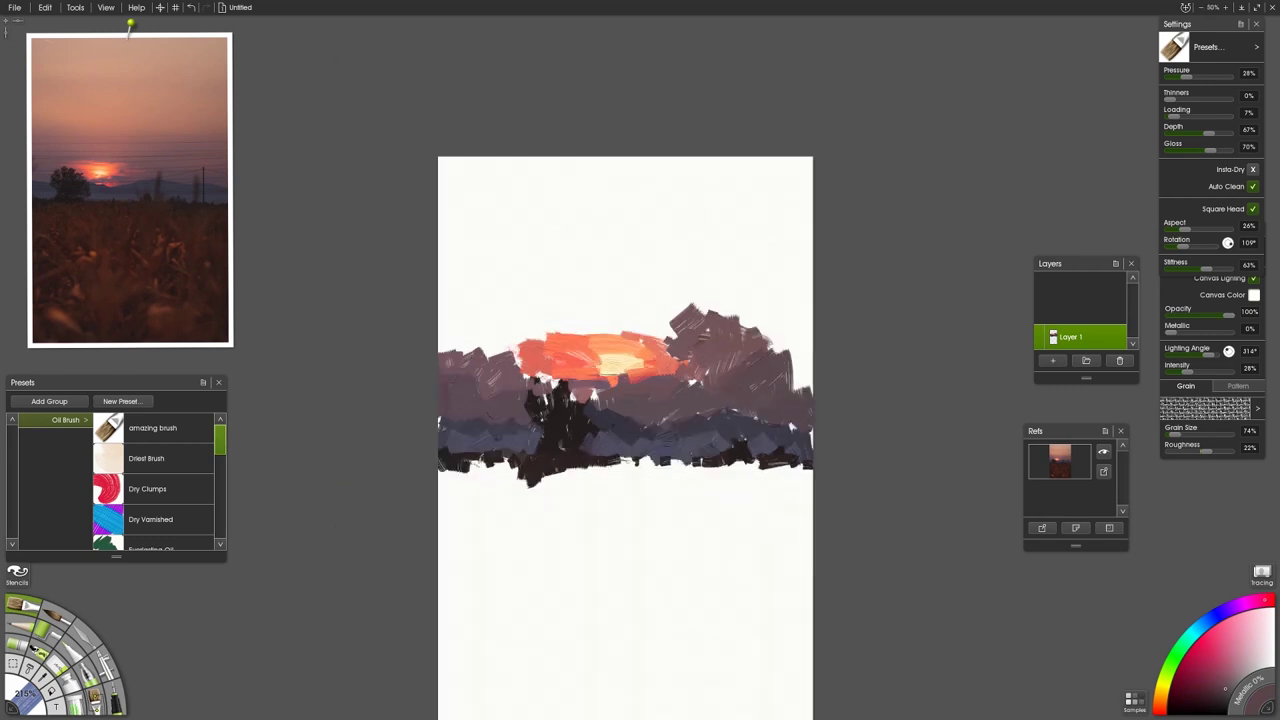
pyautogui.moveTo(796, 375)
pyautogui.mouseDown()
pyautogui.moveTo(802, 287)
pyautogui.moveTo(808, 417)
pyautogui.mouseUp()
pyautogui.click(220, 150)
pyautogui.moveTo(768, 330)
pyautogui.mouseDown()
pyautogui.moveTo(784, 311)
pyautogui.moveTo(768, 368)
pyautogui.mouseUp()
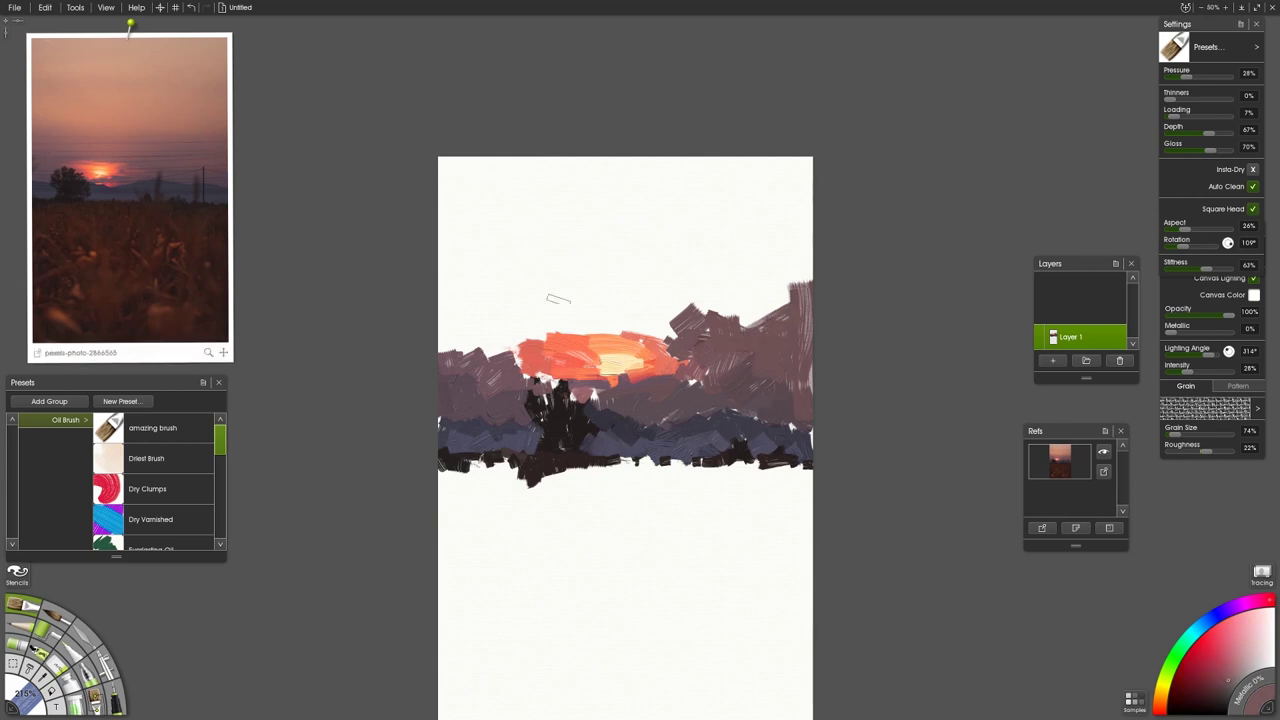
# Step: Paint the sky left of the glow in reddish mauve up along the canvas's left edge, with darker mauve strokes beside it
pyautogui.moveTo(483, 325)
pyautogui.mouseDown()
pyautogui.moveTo(443, 275)
pyautogui.moveTo(450, 330)
pyautogui.moveTo(478, 358)
pyautogui.moveTo(442, 245)
pyautogui.moveTo(460, 270)
pyautogui.mouseUp()
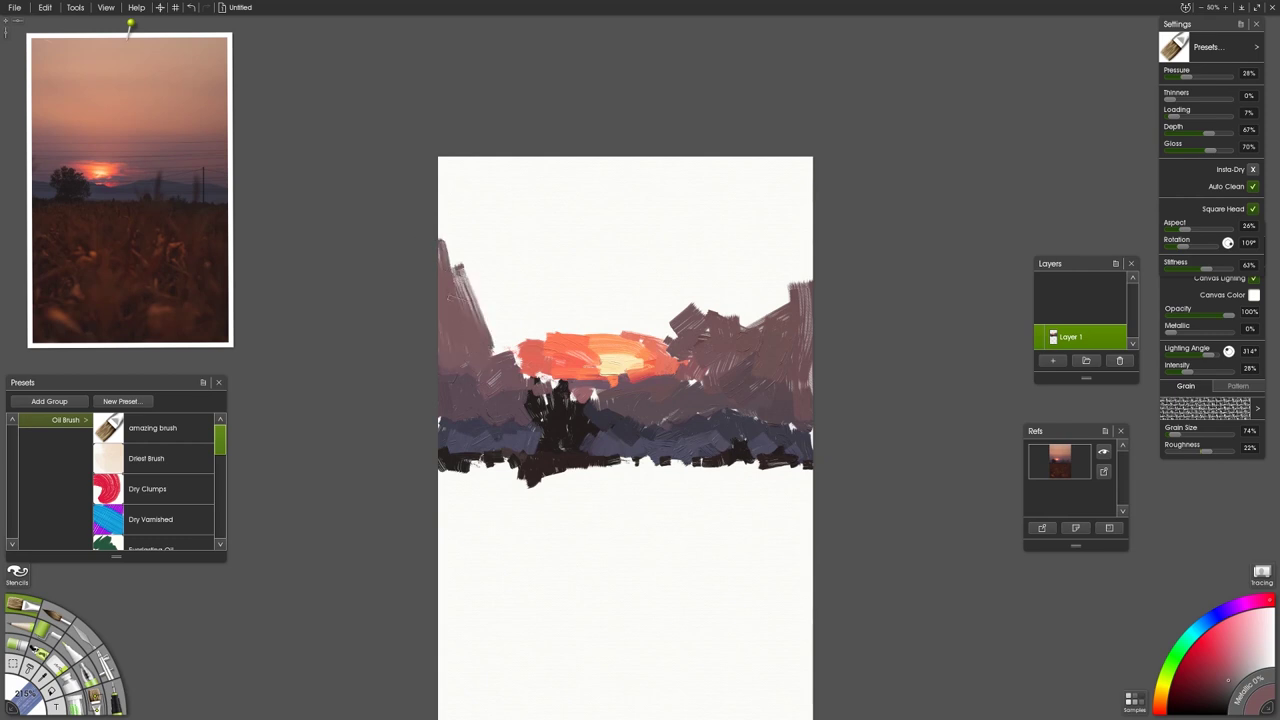
pyautogui.click(55, 156)
pyautogui.moveTo(496, 360)
pyautogui.mouseDown()
pyautogui.moveTo(478, 275)
pyautogui.moveTo(495, 312)
pyautogui.mouseUp()
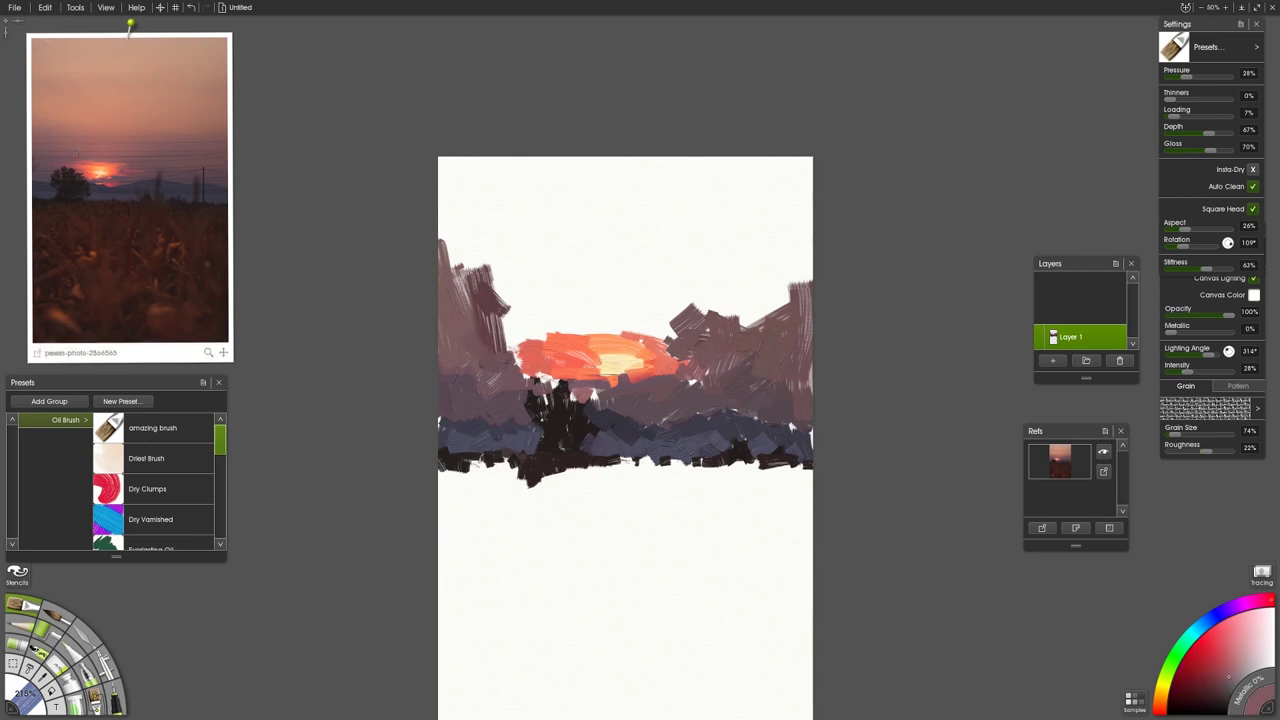
# Step: Paint tall reddish-brown strokes rising into the sky above the glow on both sides of the sun
pyautogui.moveTo(585, 294)
pyautogui.mouseDown()
pyautogui.moveTo(505, 320)
pyautogui.moveTo(527, 279)
pyautogui.moveTo(502, 300)
pyautogui.moveTo(515, 332)
pyautogui.mouseUp()
pyautogui.click(130, 125)
pyautogui.moveTo(600, 275)
pyautogui.mouseDown()
pyautogui.moveTo(586, 298)
pyautogui.moveTo(548, 210)
pyautogui.moveTo(532, 265)
pyautogui.mouseUp()
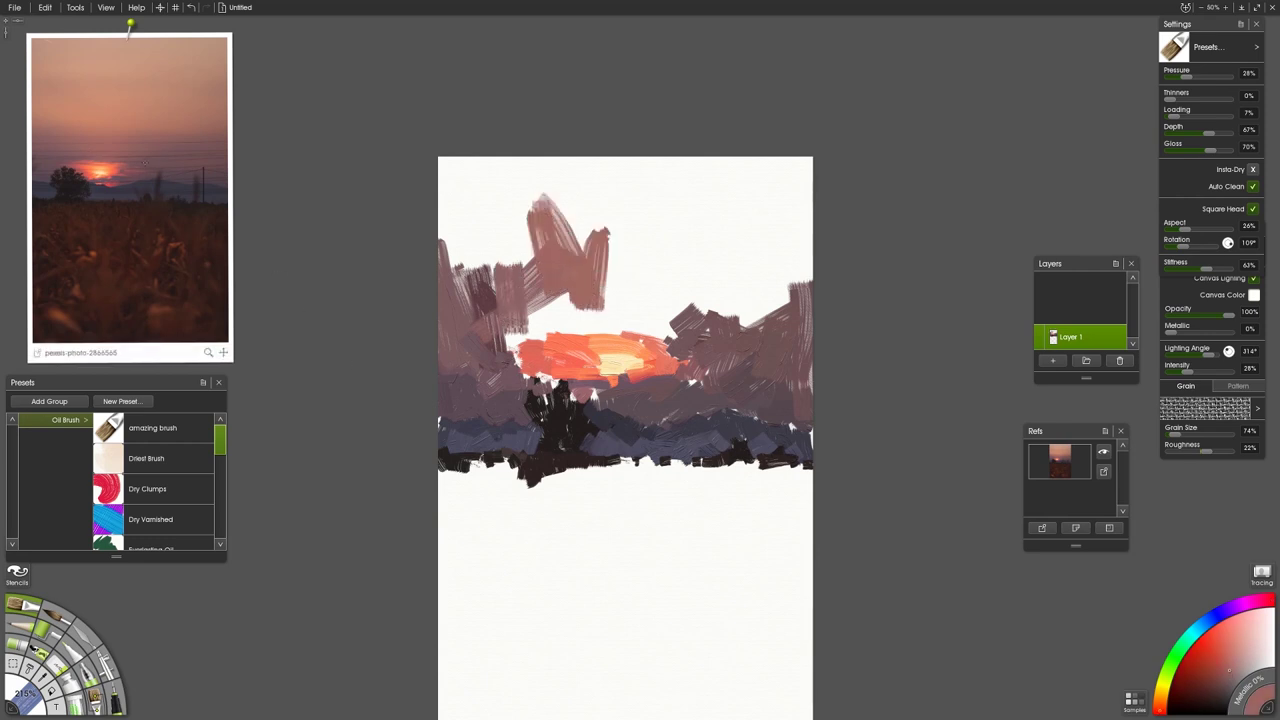
pyautogui.moveTo(672, 286)
pyautogui.mouseDown()
pyautogui.moveTo(622, 330)
pyautogui.moveTo(667, 330)
pyautogui.moveTo(671, 196)
pyautogui.moveTo(674, 240)
pyautogui.mouseUp()
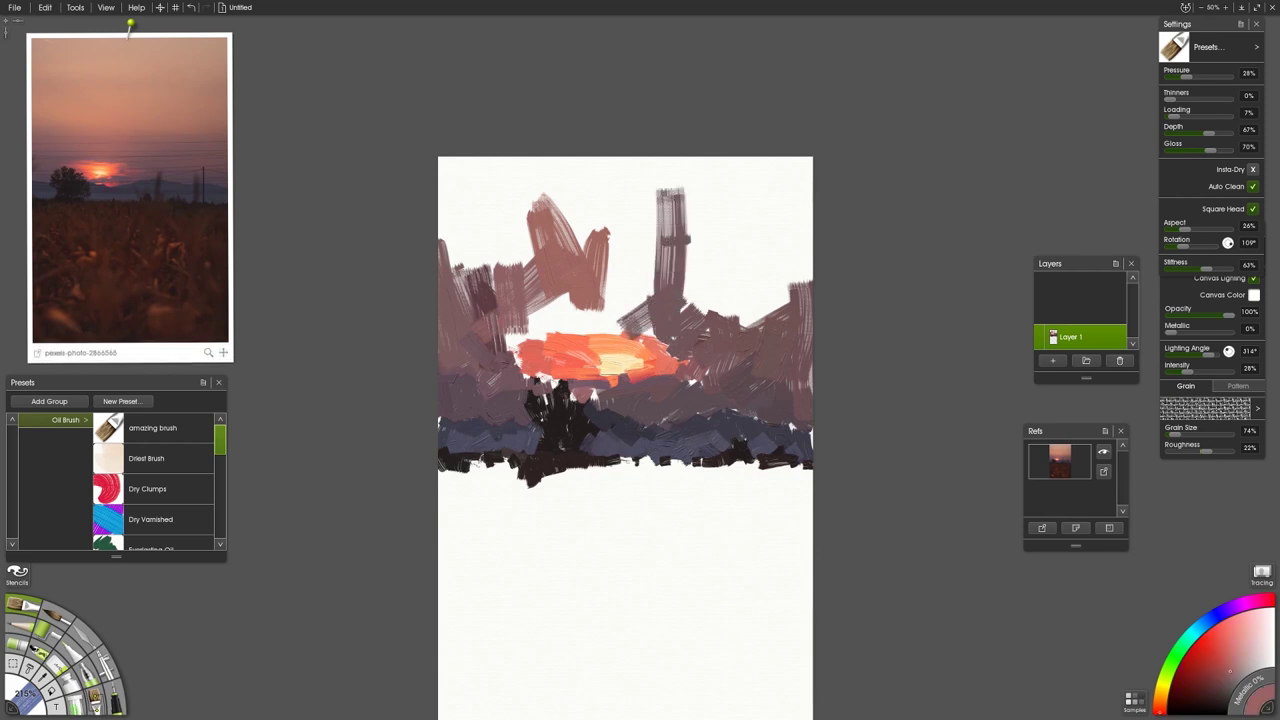
pyautogui.moveTo(686, 312)
pyautogui.mouseDown()
pyautogui.moveTo(648, 196)
pyautogui.moveTo(706, 298)
pyautogui.mouseUp()
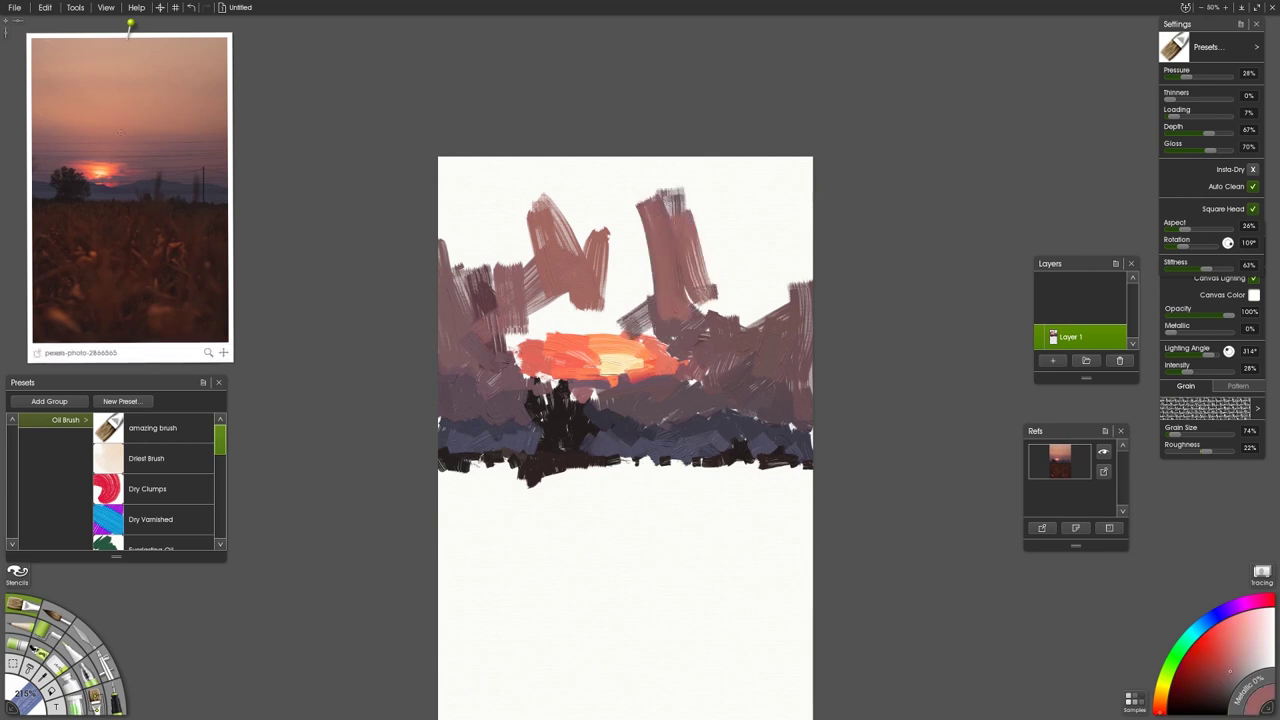
# Step: Paint the upper middle of the sky in warm tan-orange up to the canvas top, using colors sampled from the reference
pyautogui.click(140, 106)
pyautogui.moveTo(676, 168)
pyautogui.mouseDown()
pyautogui.moveTo(594, 234)
pyautogui.moveTo(656, 156)
pyautogui.mouseUp()
pyautogui.moveTo(656, 156); pyautogui.dragTo(570, 224)
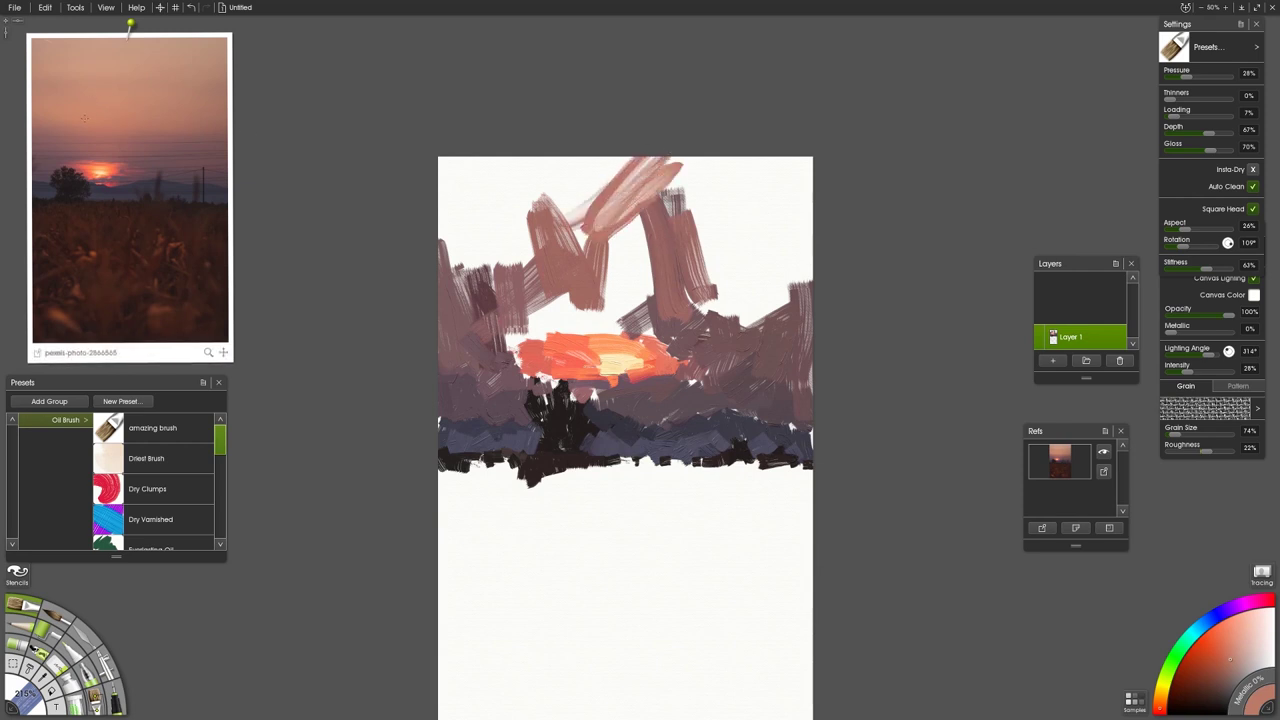
pyautogui.click(128, 112)
pyautogui.moveTo(598, 162)
pyautogui.mouseDown()
pyautogui.moveTo(630, 204)
pyautogui.moveTo(622, 170)
pyautogui.moveTo(578, 206)
pyautogui.moveTo(572, 170)
pyautogui.moveTo(522, 222)
pyautogui.mouseUp()
pyautogui.moveTo(560, 158); pyautogui.dragTo(550, 212)
pyautogui.moveTo(498, 162)
pyautogui.mouseDown()
pyautogui.moveTo(526, 232)
pyautogui.moveTo(511, 260)
pyautogui.moveTo(476, 272)
pyautogui.moveTo(450, 258)
pyautogui.moveTo(469, 262)
pyautogui.moveTo(448, 280)
pyautogui.mouseUp()
# Step: Cover the upper left sky in dusky mauve and fill the white gap directly above the sun with sampled reddish mauves
pyautogui.click(106, 130)
pyautogui.click(60, 155)
pyautogui.moveTo(462, 238)
pyautogui.mouseDown()
pyautogui.moveTo(442, 270)
pyautogui.moveTo(522, 228)
pyautogui.mouseUp()
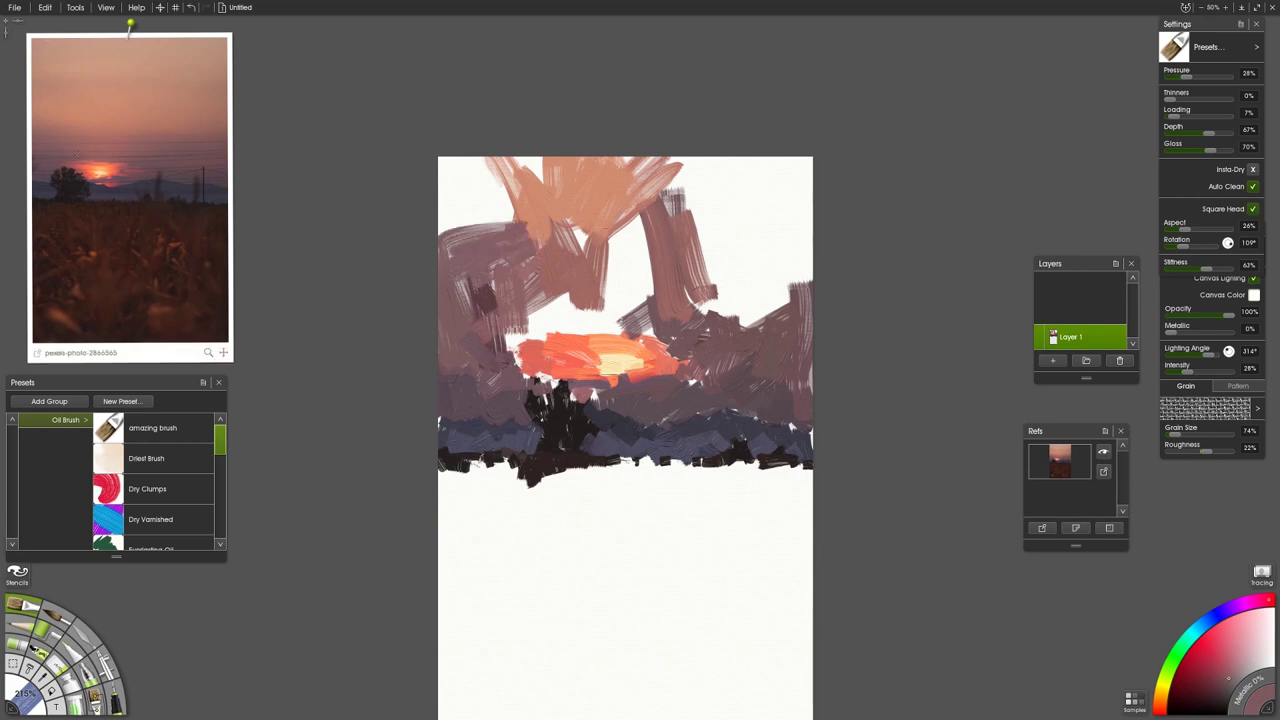
pyautogui.moveTo(570, 303)
pyautogui.mouseDown()
pyautogui.moveTo(493, 349)
pyautogui.moveTo(573, 319)
pyautogui.moveTo(570, 329)
pyautogui.moveTo(617, 331)
pyautogui.moveTo(598, 314)
pyautogui.moveTo(564, 316)
pyautogui.moveTo(645, 326)
pyautogui.moveTo(604, 334)
pyautogui.moveTo(667, 328)
pyautogui.moveTo(606, 298)
pyautogui.moveTo(602, 272)
pyautogui.moveTo(687, 335)
pyautogui.mouseUp()
pyautogui.click(62, 160)
pyautogui.click(80, 146)
pyautogui.click(140, 152)
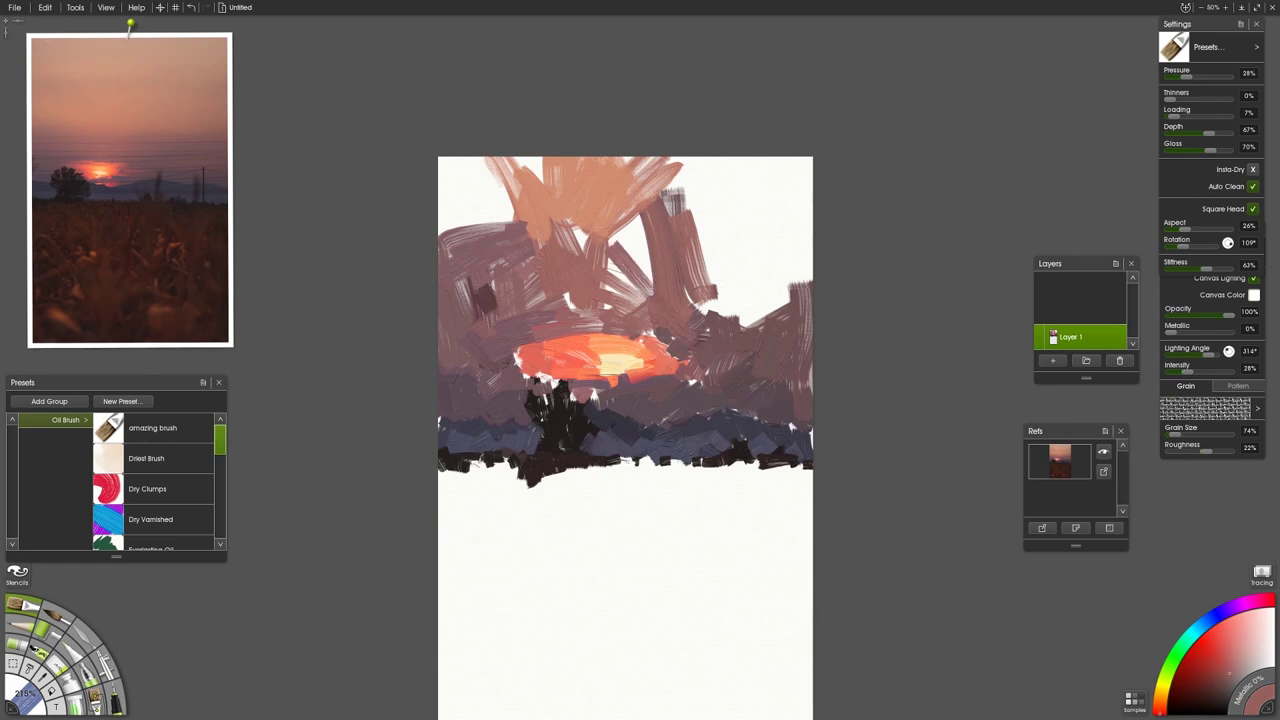
# Step: Fill the white gap in the sky above and right of the sun with reddish-mauve strokes
pyautogui.moveTo(603, 240); pyautogui.dragTo(694, 345)
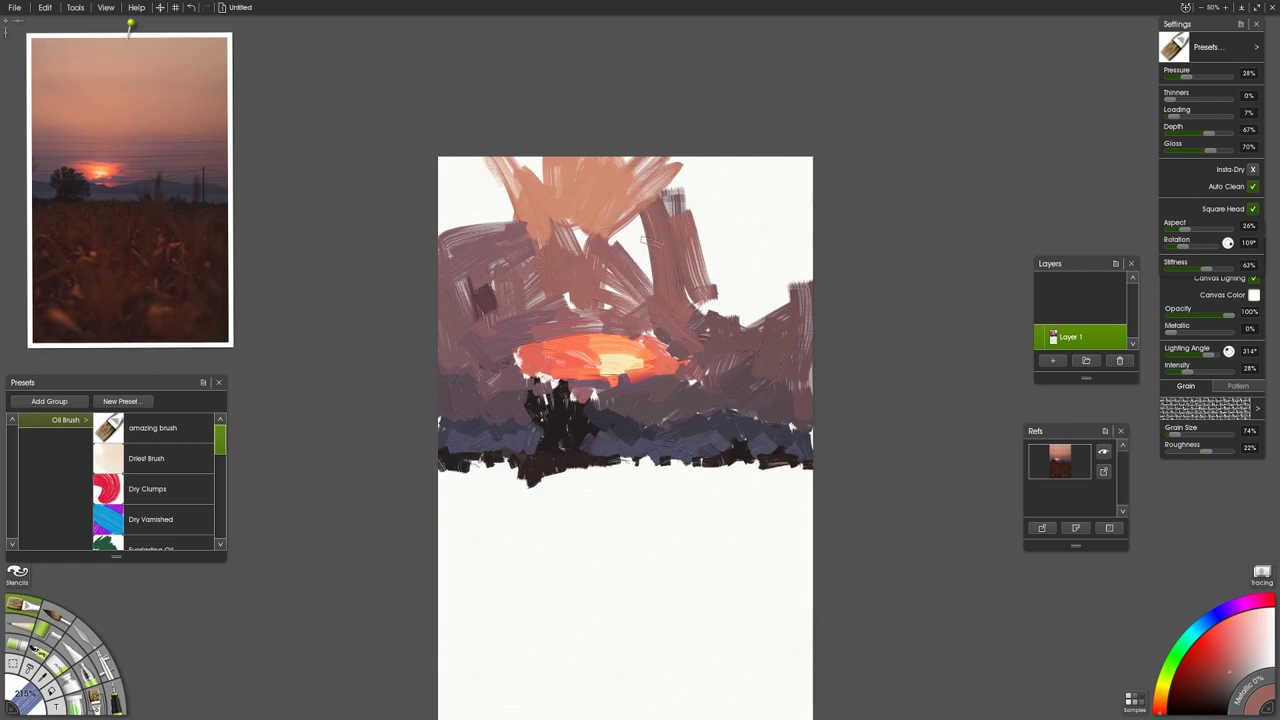
pyautogui.moveTo(645, 241); pyautogui.dragTo(632, 297)
pyautogui.moveTo(637, 190); pyautogui.dragTo(608, 287)
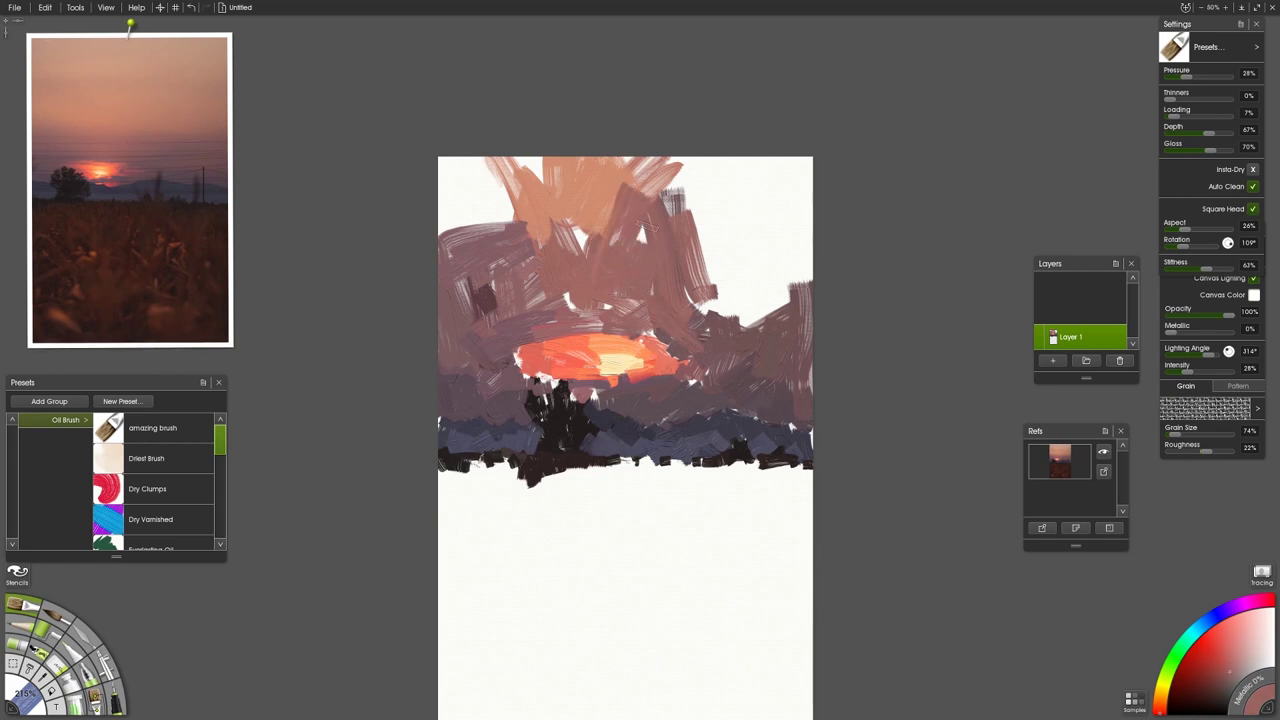
# Step: Extend the dusky mauve sky on the right side up along the canvas edge using a color sampled from the reference
pyautogui.click(164, 158)
pyautogui.moveTo(698, 313)
pyautogui.mouseDown()
pyautogui.moveTo(778, 265)
pyautogui.moveTo(697, 334)
pyautogui.mouseUp()
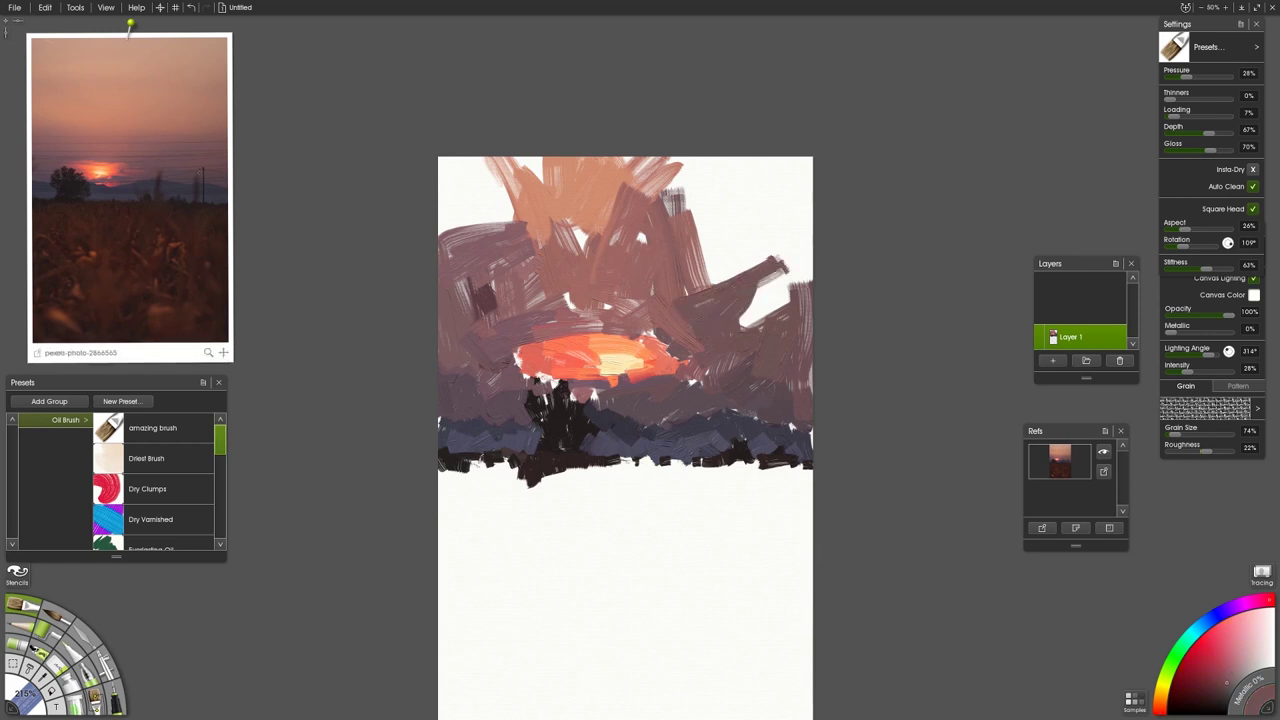
pyautogui.moveTo(782, 256)
pyautogui.mouseDown()
pyautogui.moveTo(772, 238)
pyautogui.moveTo(750, 322)
pyautogui.mouseUp()
pyautogui.moveTo(800, 214); pyautogui.dragTo(782, 320)
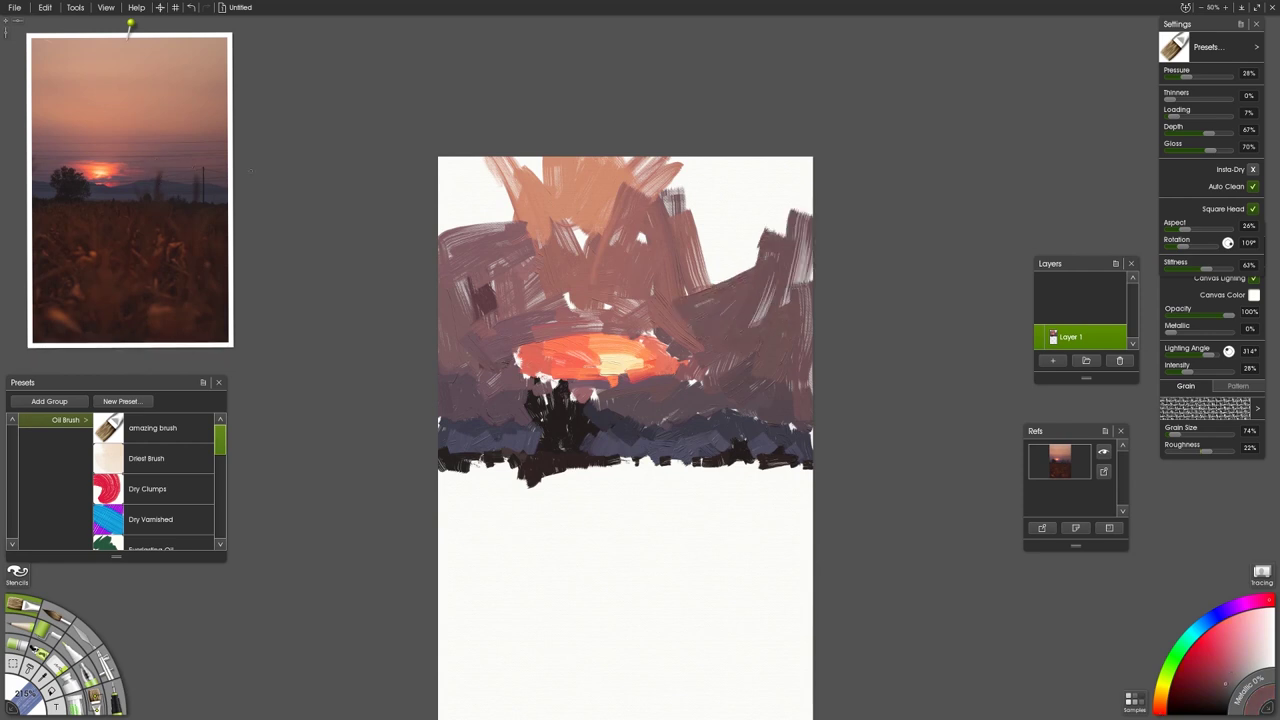
# Step: Cover the upper right sky with long sweeping strokes in reddish browns and warm tans sampled from the reference
pyautogui.click(160, 122)
pyautogui.moveTo(790, 164); pyautogui.dragTo(706, 288)
pyautogui.moveTo(786, 162); pyautogui.dragTo(704, 288)
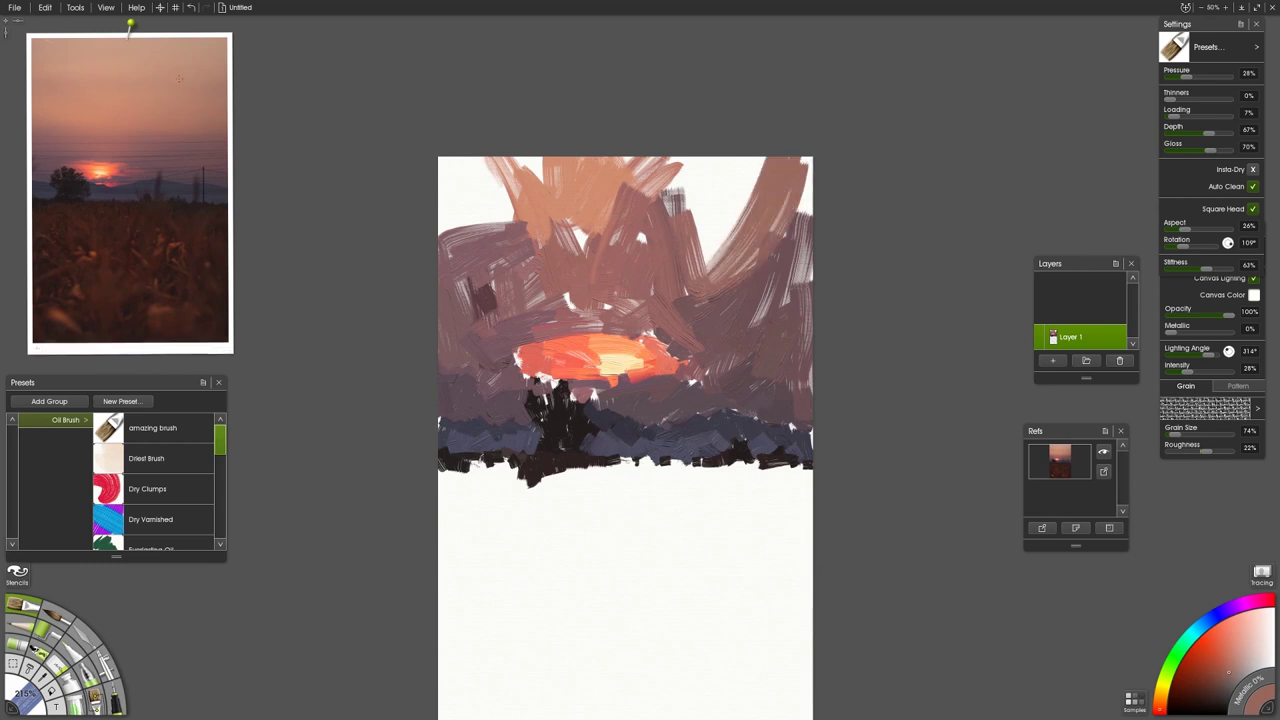
pyautogui.click(160, 105)
pyautogui.moveTo(764, 158); pyautogui.dragTo(704, 270)
pyautogui.moveTo(728, 164)
pyautogui.mouseDown()
pyautogui.moveTo(690, 254)
pyautogui.moveTo(696, 281)
pyautogui.mouseUp()
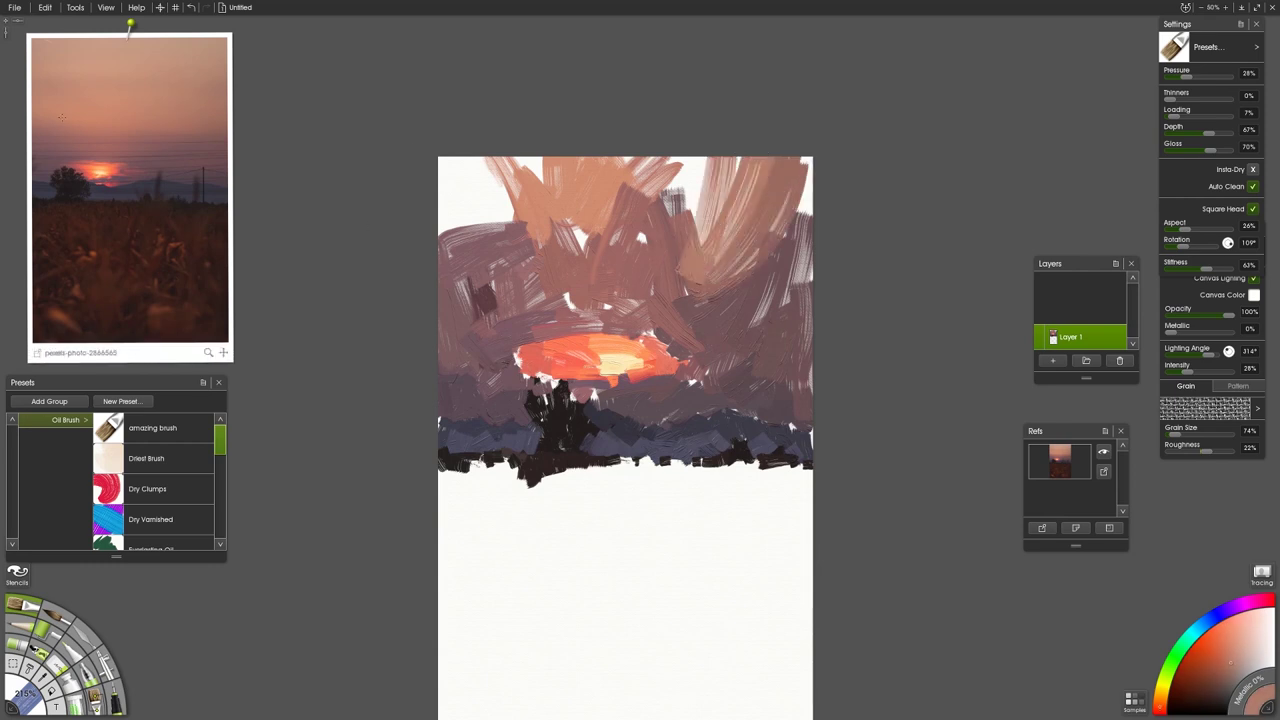
pyautogui.click(160, 90)
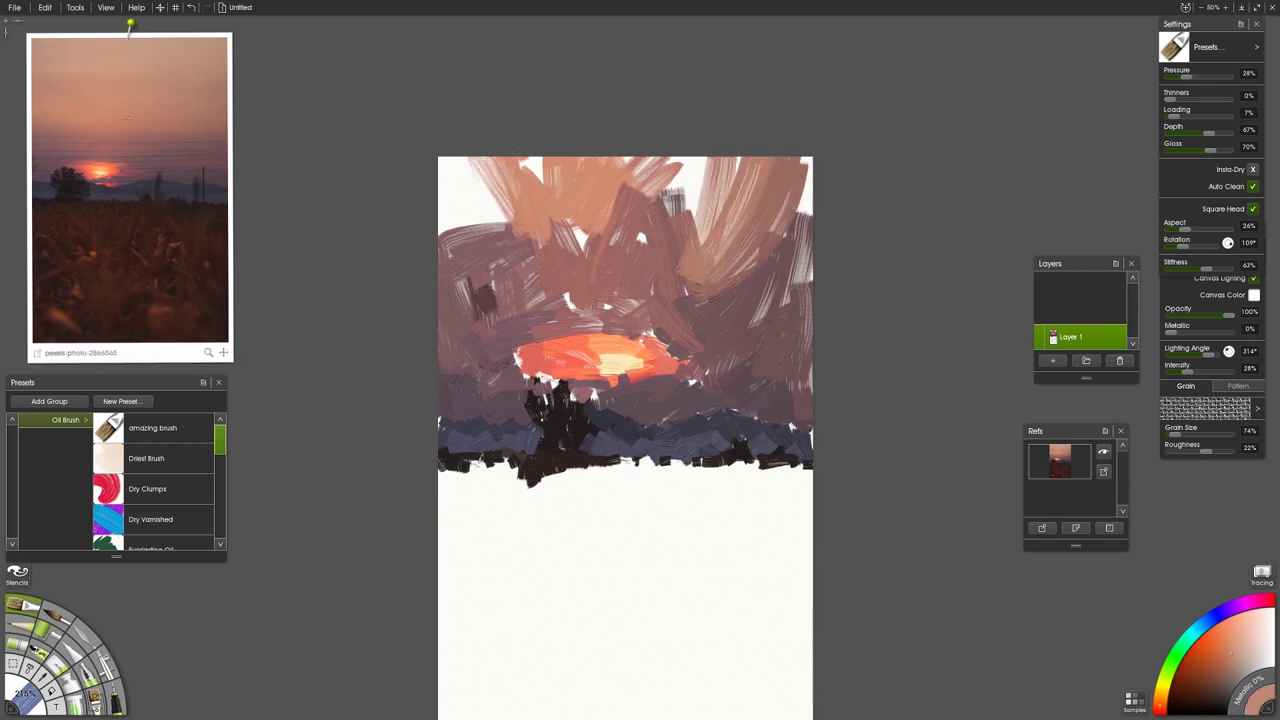
pyautogui.moveTo(697, 164)
pyautogui.mouseDown()
pyautogui.moveTo(680, 268)
pyautogui.moveTo(665, 272)
pyautogui.moveTo(693, 230)
pyautogui.moveTo(667, 186)
pyautogui.moveTo(636, 228)
pyautogui.mouseUp()
pyautogui.click(145, 130)
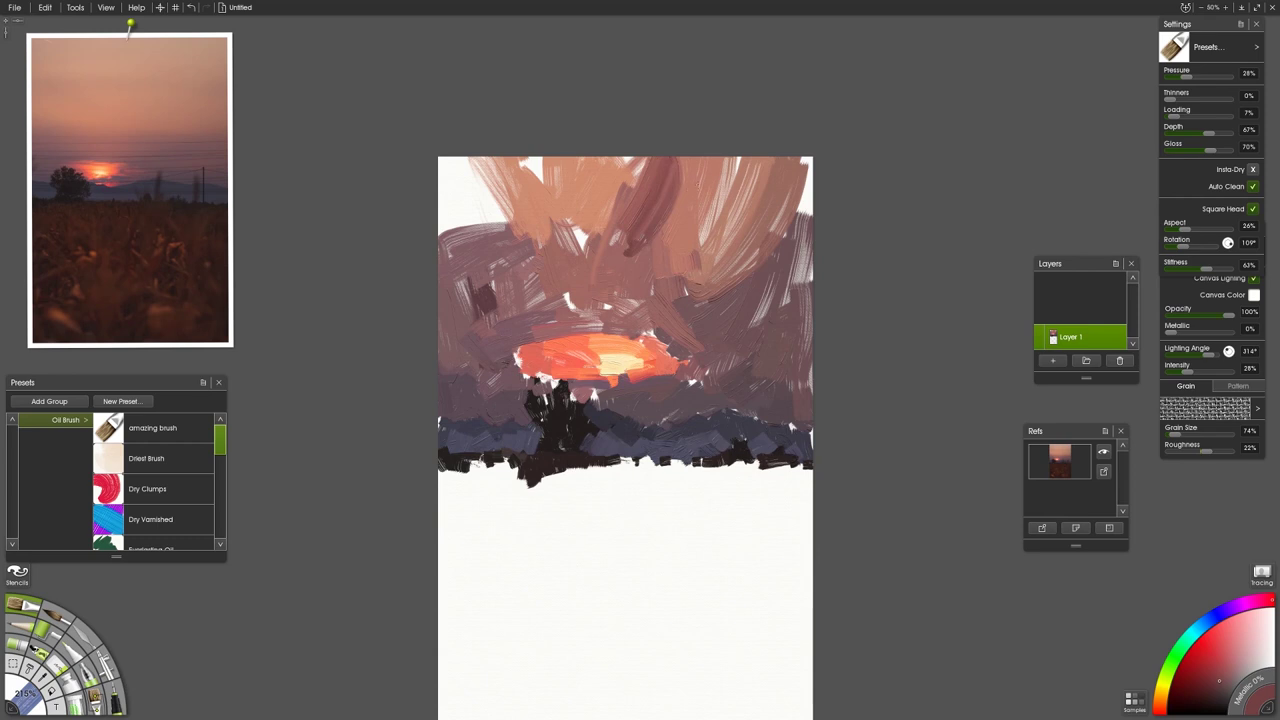
pyautogui.hotkey('ctrl', 'z')
pyautogui.hotkey('ctrl', 'z')
# Step: Blend the top center of the sky with tan-brown picked from the canvas and cover the white gaps below it
pyautogui.keyDown('alt'); pyautogui.click(652, 178); pyautogui.keyUp('alt')
pyautogui.moveTo(651, 159); pyautogui.dragTo(632, 256)
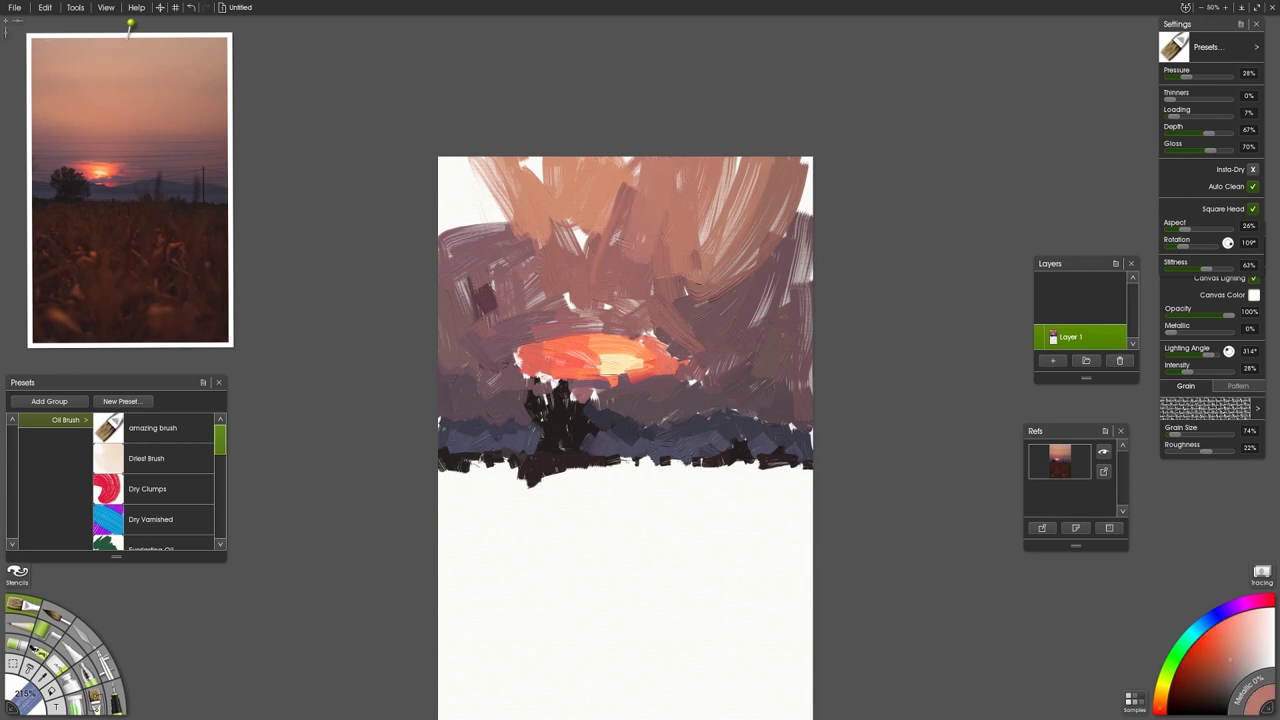
pyautogui.moveTo(634, 166)
pyautogui.mouseDown()
pyautogui.moveTo(618, 228)
pyautogui.moveTo(598, 242)
pyautogui.mouseUp()
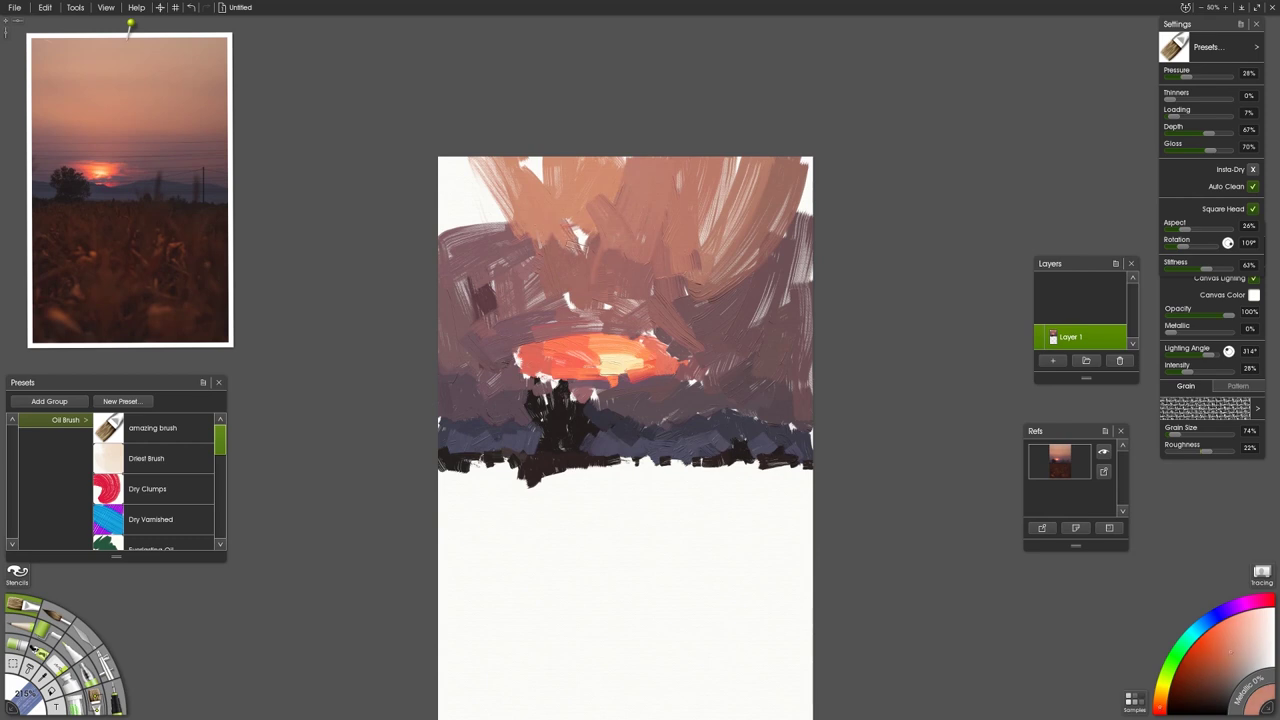
pyautogui.moveTo(577, 229); pyautogui.dragTo(582, 244)
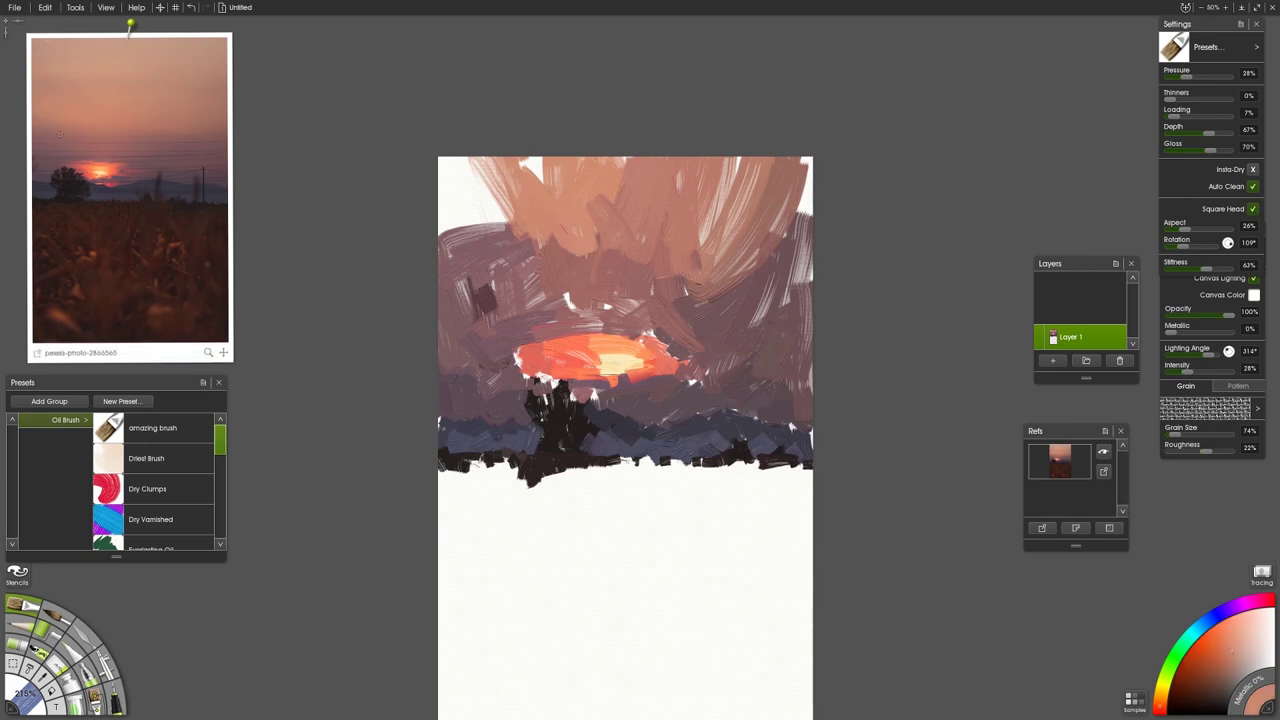
# Step: Fill the upper left corner of the sky with sampled reddish tan and add mauve strokes near the right edge
pyautogui.click(58, 60)
pyautogui.moveTo(462, 162)
pyautogui.mouseDown()
pyautogui.moveTo(452, 222)
pyautogui.moveTo(448, 168)
pyautogui.moveTo(520, 250)
pyautogui.mouseUp()
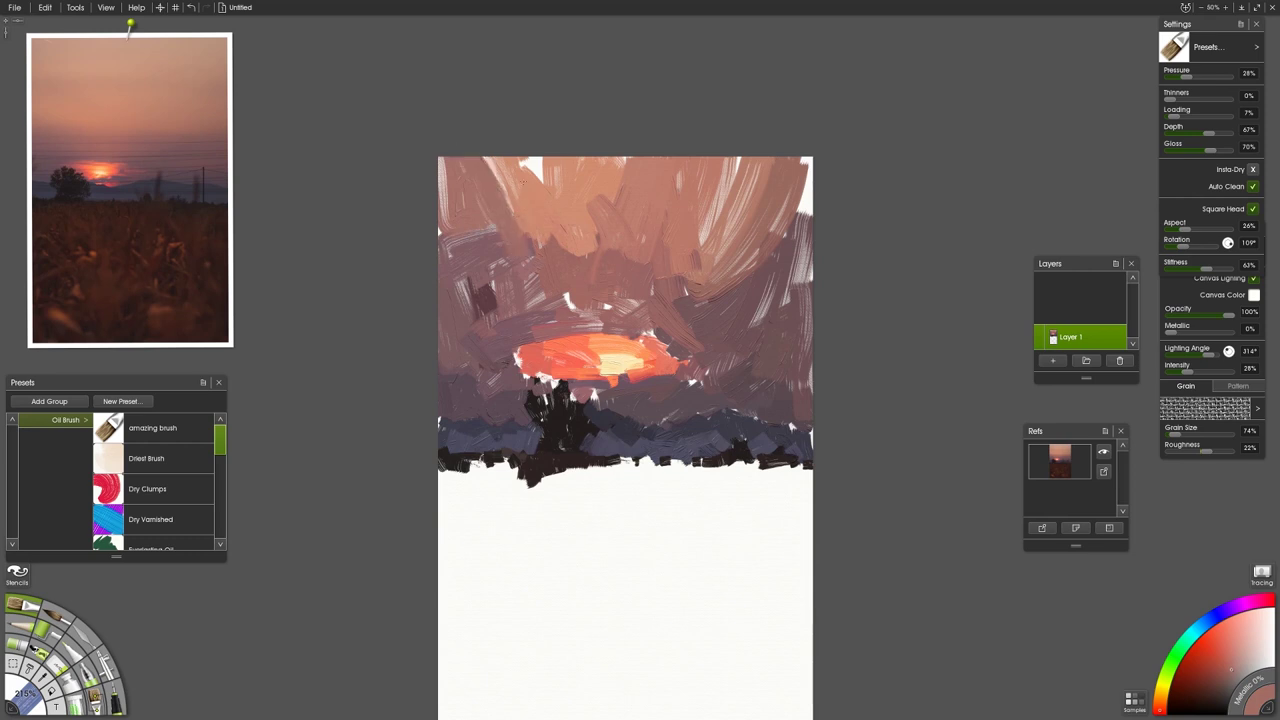
pyautogui.keyDown('alt'); pyautogui.click(523, 182); pyautogui.keyUp('alt')
pyautogui.moveTo(526, 170); pyautogui.dragTo(538, 150)
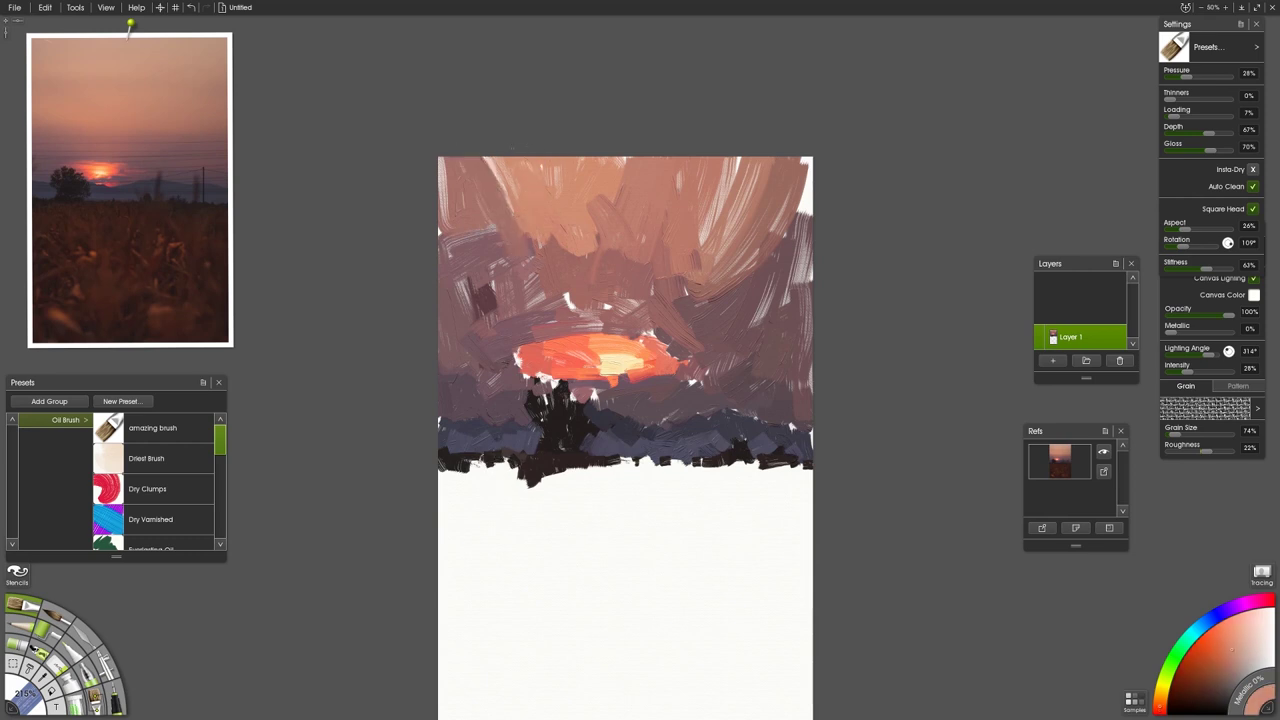
pyautogui.keyDown('alt'); pyautogui.click(220, 165); pyautogui.keyUp('alt')
pyautogui.moveTo(784, 308); pyautogui.dragTo(766, 331)
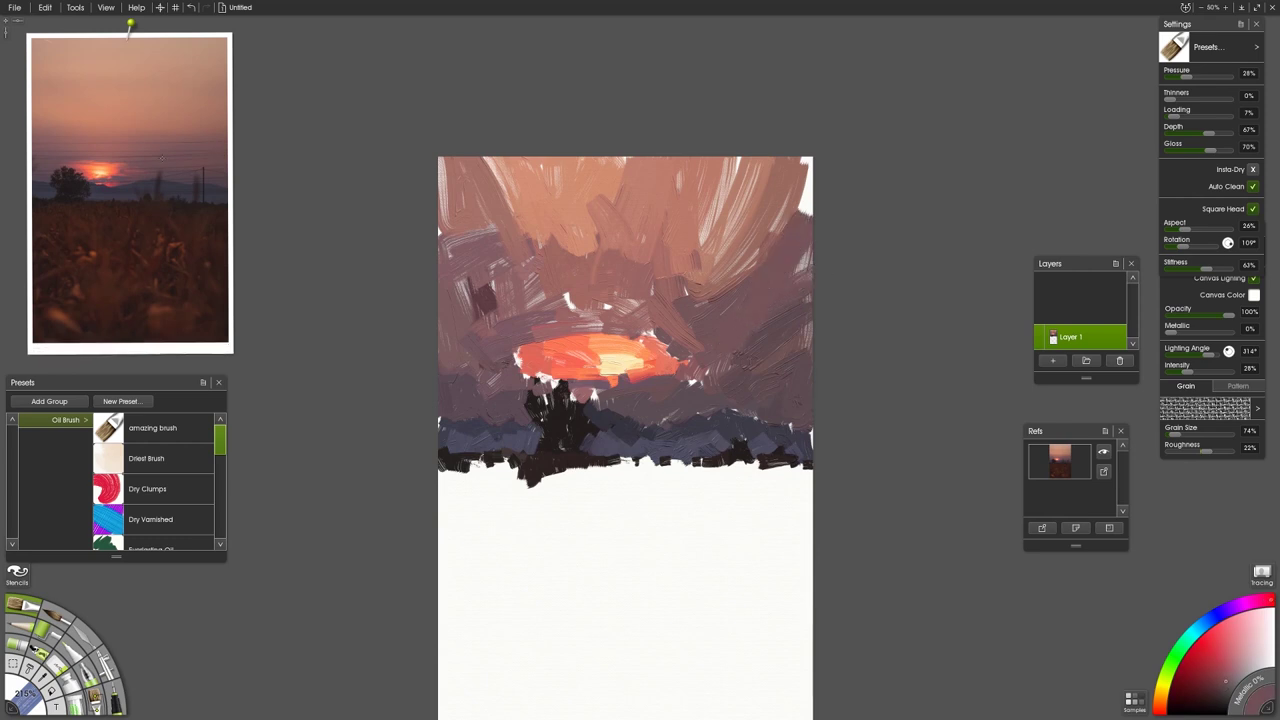
# Step: Paint a muted red-pink column of glow above the sun with reds sampled from the reference's sky
pyautogui.click(124, 157)
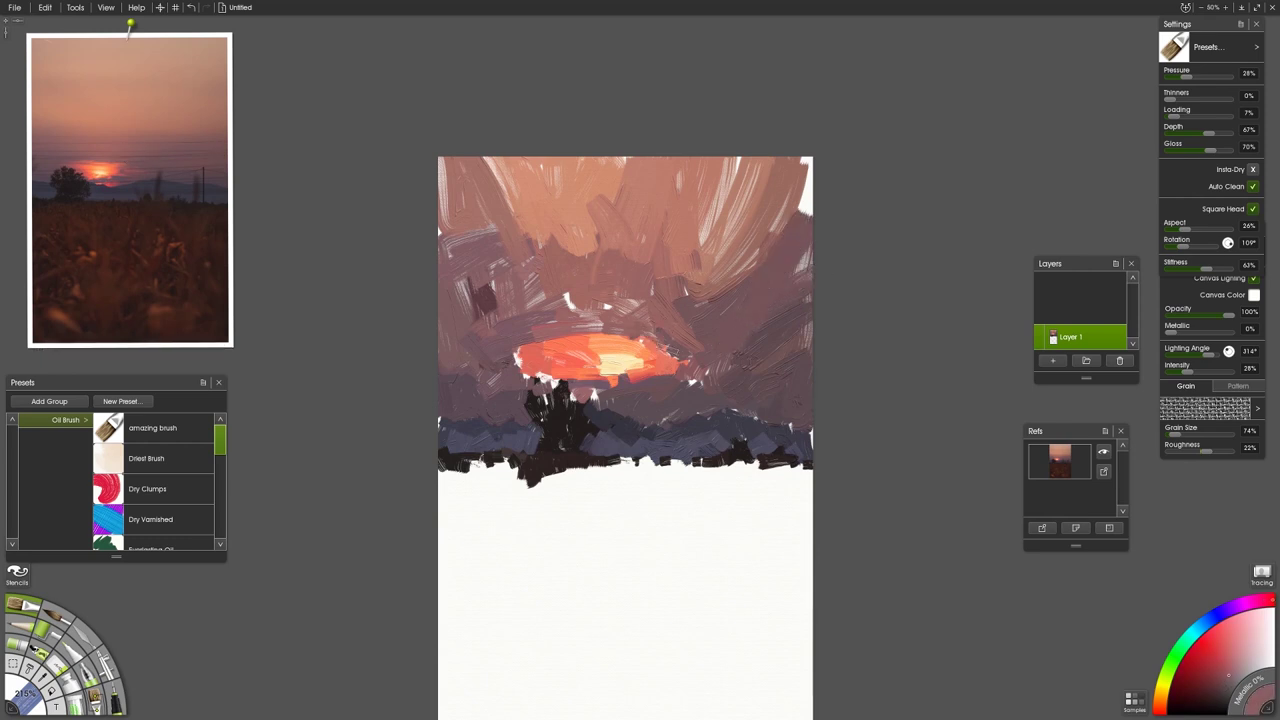
pyautogui.click(124, 132)
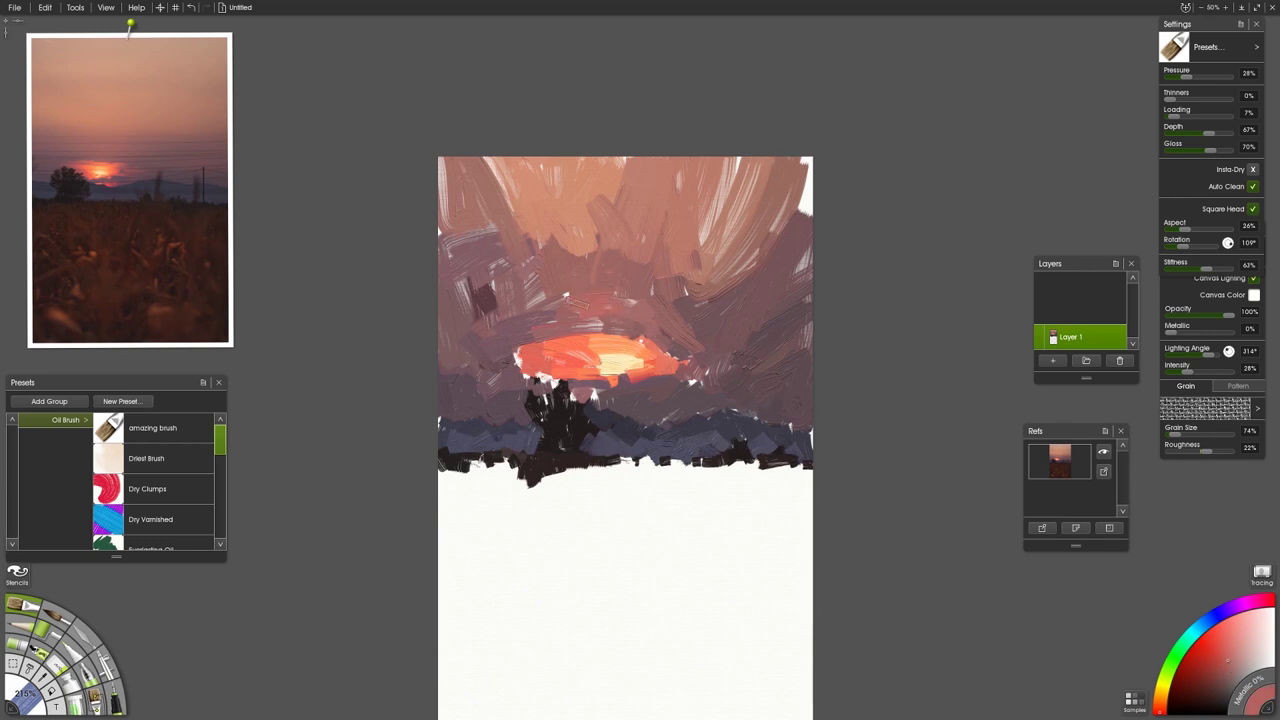
pyautogui.moveTo(562, 322); pyautogui.dragTo(645, 332)
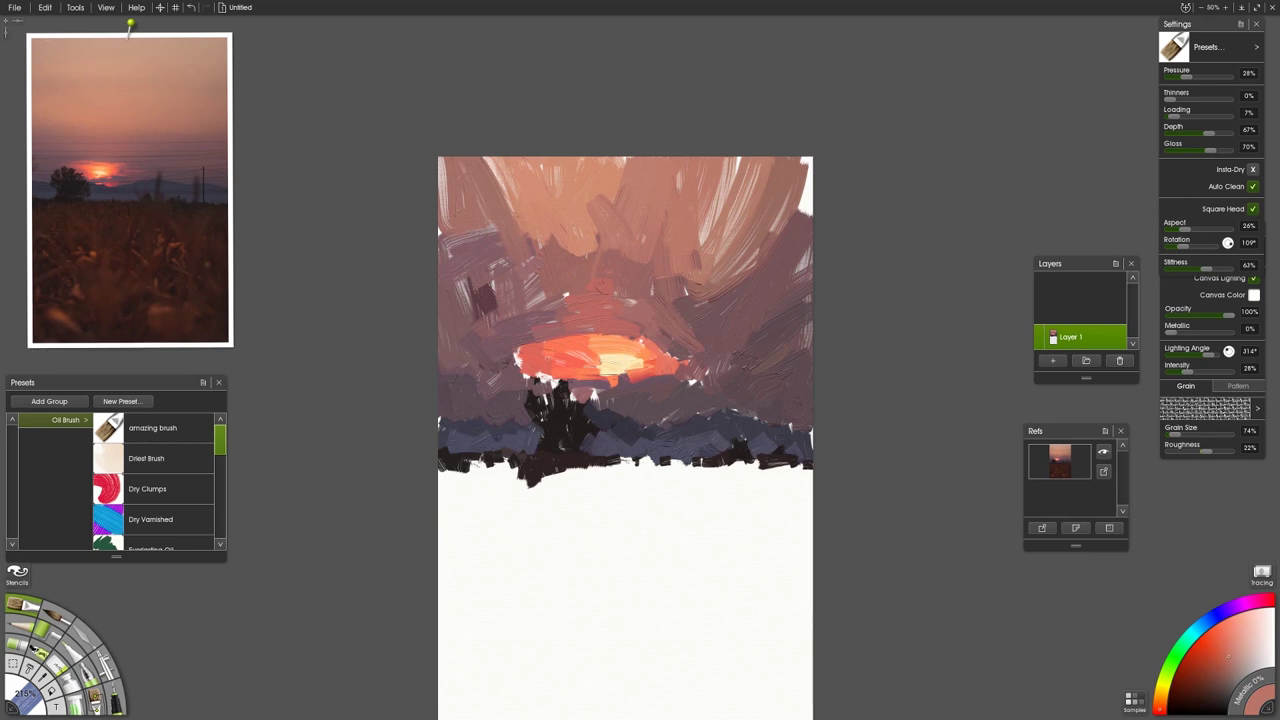
pyautogui.moveTo(612, 283)
pyautogui.mouseDown()
pyautogui.moveTo(570, 287)
pyautogui.moveTo(615, 267)
pyautogui.mouseUp()
pyautogui.moveTo(628, 322); pyautogui.dragTo(680, 354)
pyautogui.keyDown('alt'); pyautogui.click(676, 332); pyautogui.keyUp('alt')
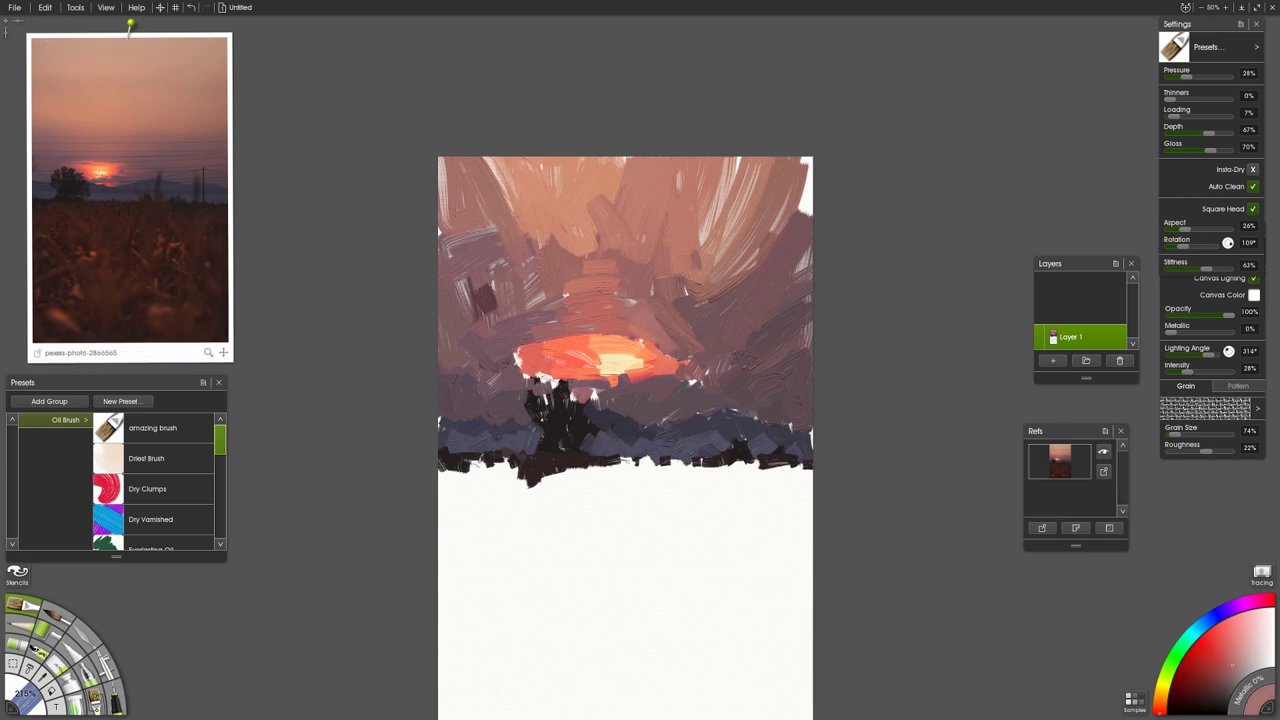
# Step: Reduce the brush size to 110% and add pale yellow highlights to the sun's bright center
pyautogui.click(101, 171)
pyautogui.moveTo(625, 400); pyautogui.dragTo(518, 396)
pyautogui.moveTo(606, 362); pyautogui.dragTo(574, 364)
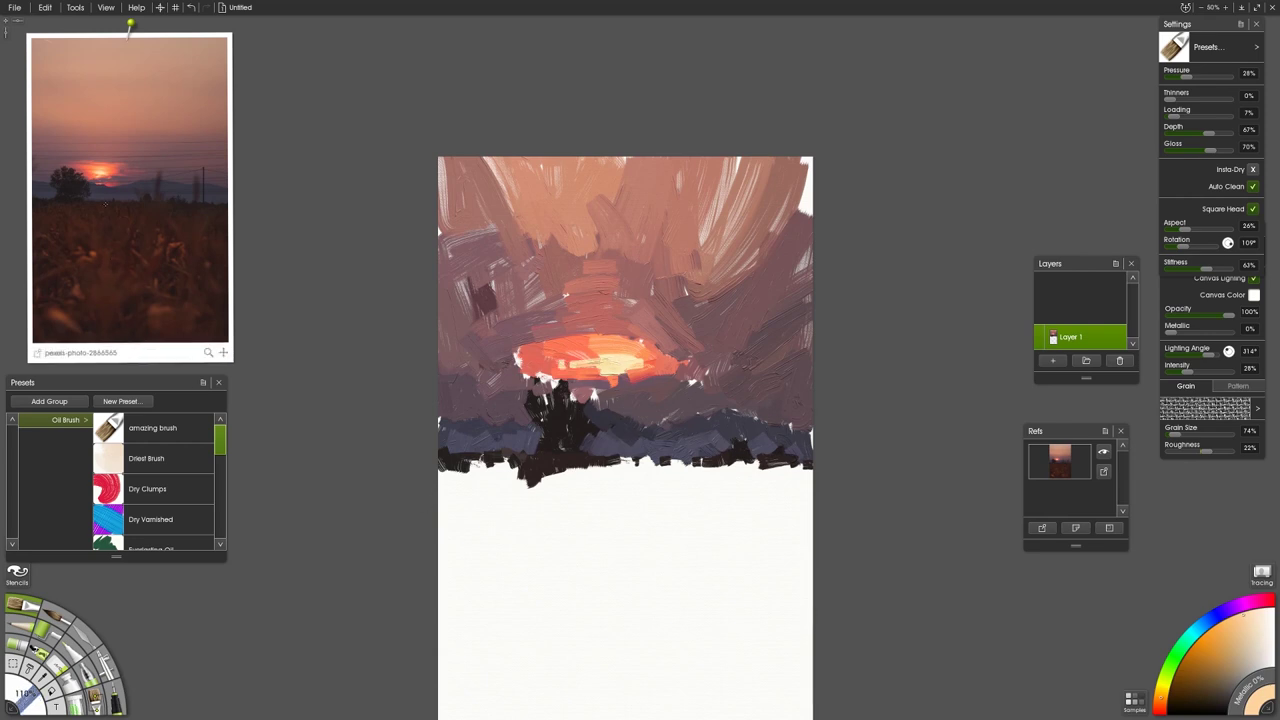
# Step: Thicken the dark strip along the horizon below the mountains with near-black brown sampled from the field's far edge
pyautogui.click(108, 212)
pyautogui.moveTo(624, 470); pyautogui.dragTo(652, 459)
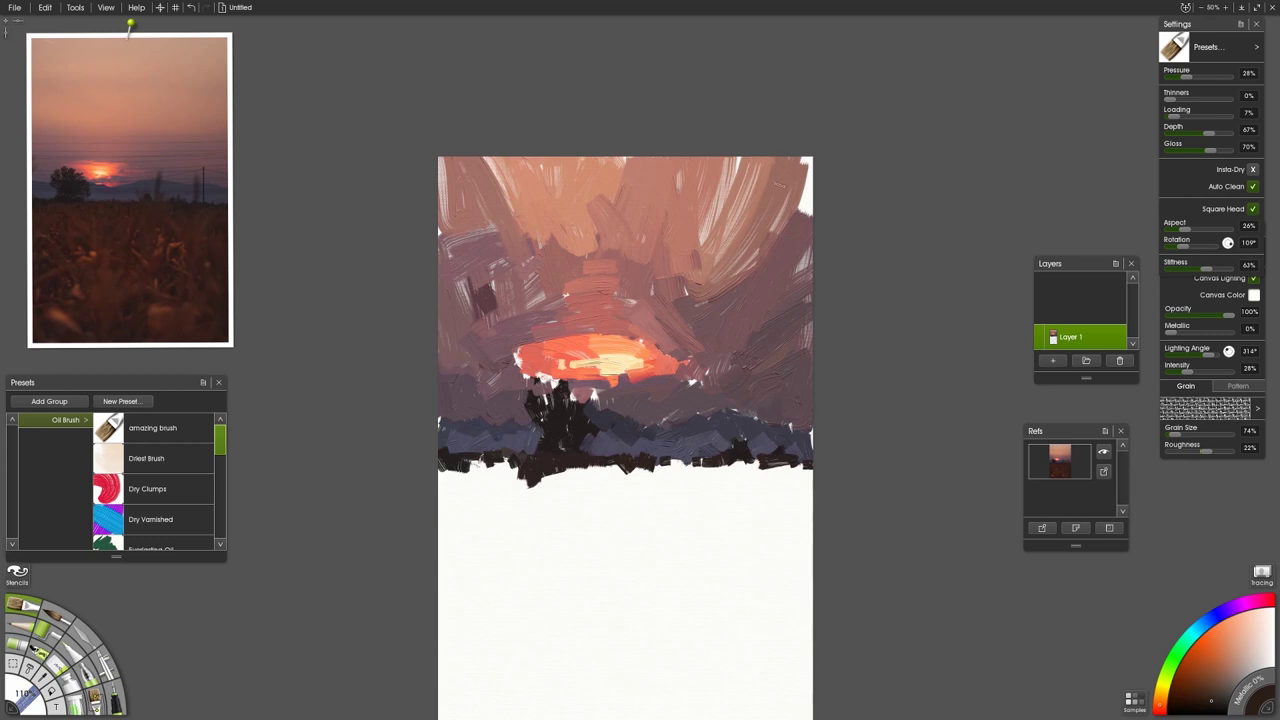
pyautogui.moveTo(228, 80)
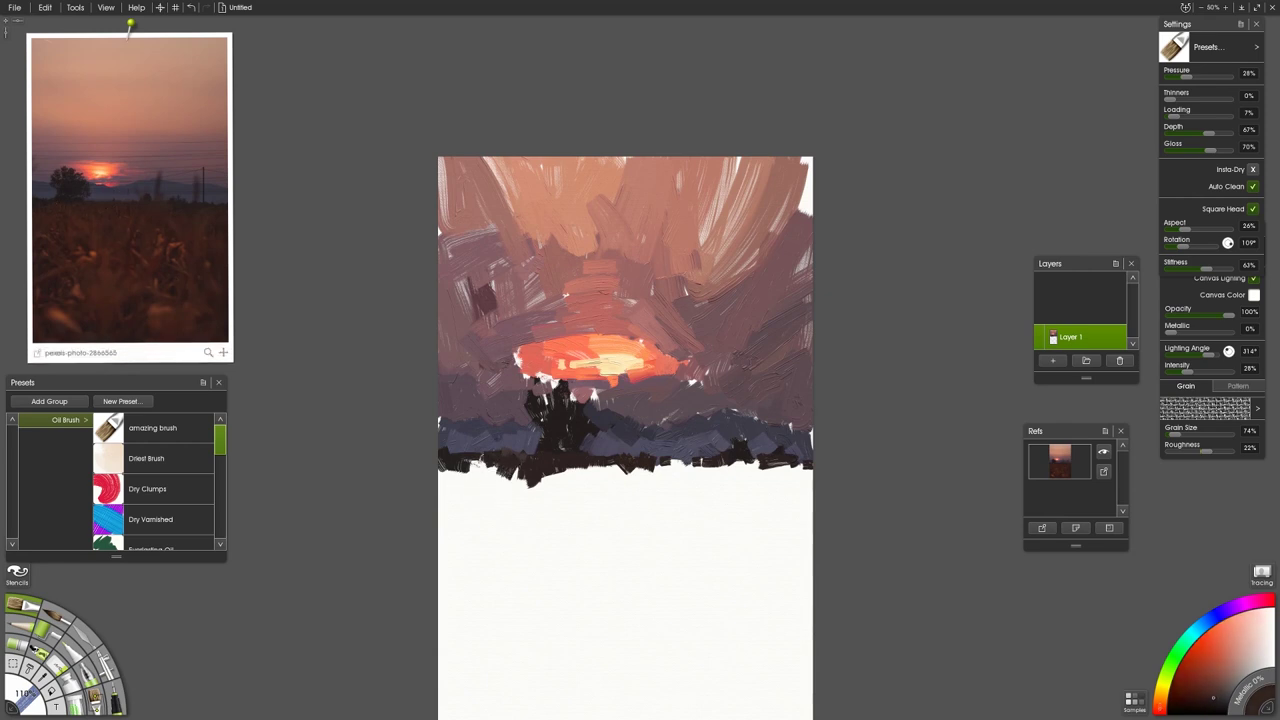
pyautogui.moveTo(488, 461)
pyautogui.mouseDown()
pyautogui.moveTo(482, 474)
pyautogui.moveTo(440, 468)
pyautogui.moveTo(532, 492)
pyautogui.moveTo(544, 467)
pyautogui.moveTo(567, 470)
pyautogui.mouseUp()
# Step: Paint dark reddish-brown field strokes downward from the horizon beneath the tree, enlarging the brush
pyautogui.click(112, 222)
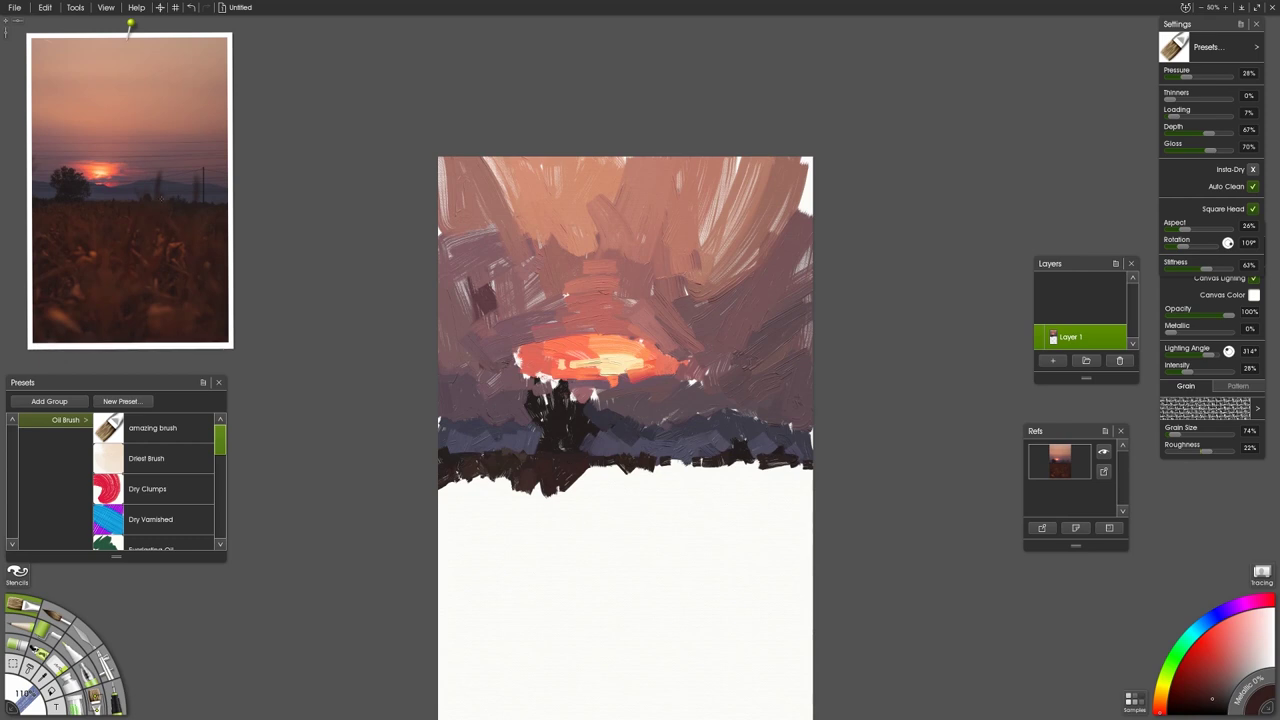
pyautogui.moveTo(576, 474)
pyautogui.mouseDown()
pyautogui.moveTo(588, 492)
pyautogui.moveTo(600, 484)
pyautogui.moveTo(562, 490)
pyautogui.moveTo(569, 571)
pyautogui.moveTo(520, 492)
pyautogui.mouseUp()
pyautogui.press(']')
pyautogui.moveTo(552, 566)
pyautogui.mouseDown()
pyautogui.moveTo(540, 486)
pyautogui.moveTo(518, 575)
pyautogui.mouseUp()
pyautogui.moveTo(565, 505)
pyautogui.mouseDown()
pyautogui.moveTo(558, 632)
pyautogui.moveTo(580, 676)
pyautogui.mouseUp()
pyautogui.moveTo(552, 575); pyautogui.dragTo(568, 662)
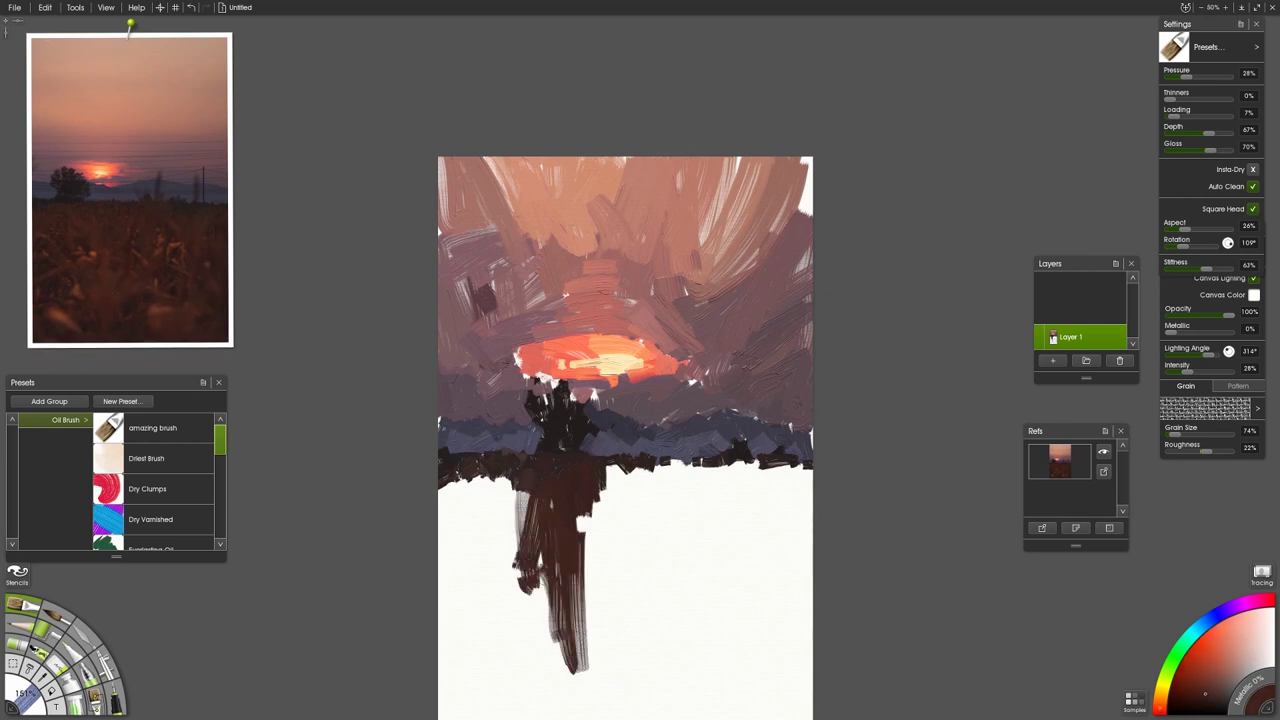
# Step: Enlarge the brush to 260% and paint long dark brown strokes through the middle of the field toward the canvas bottom
pyautogui.moveTo(620, 611); pyautogui.dragTo(673, 609)
pyautogui.moveTo(577, 683)
pyautogui.mouseDown()
pyautogui.moveTo(562, 628)
pyautogui.moveTo(578, 696)
pyautogui.mouseUp()
pyautogui.moveTo(537, 582)
pyautogui.mouseDown()
pyautogui.moveTo(572, 700)
pyautogui.moveTo(527, 580)
pyautogui.moveTo(555, 715)
pyautogui.mouseUp()
pyautogui.click(122, 265)
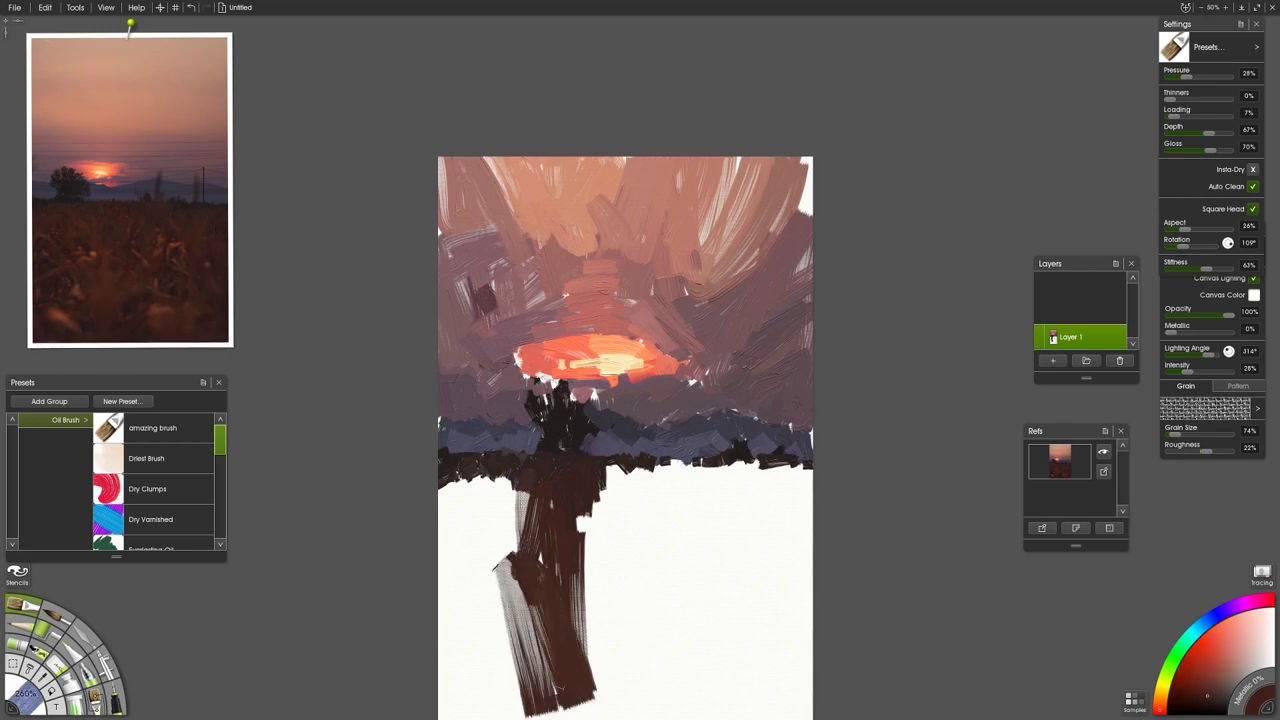
pyautogui.moveTo(490, 525); pyautogui.dragTo(560, 695)
pyautogui.moveTo(502, 580); pyautogui.dragTo(558, 718)
pyautogui.moveTo(590, 665); pyautogui.dragTo(585, 716)
pyautogui.moveTo(618, 575); pyautogui.dragTo(598, 668)
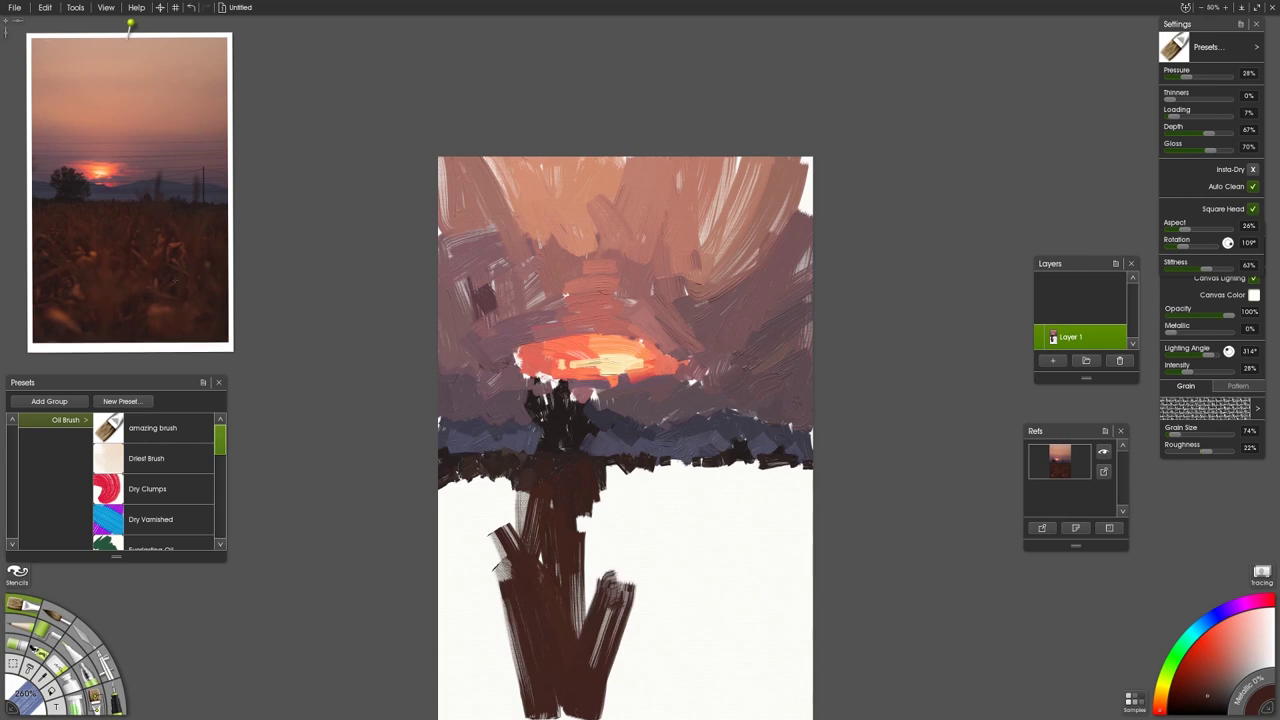
# Step: Fill the upper right side of the brown field patch with darker brown strokes sampled from the reference
pyautogui.moveTo(611, 527); pyautogui.dragTo(592, 604)
pyautogui.moveTo(594, 494); pyautogui.dragTo(591, 580)
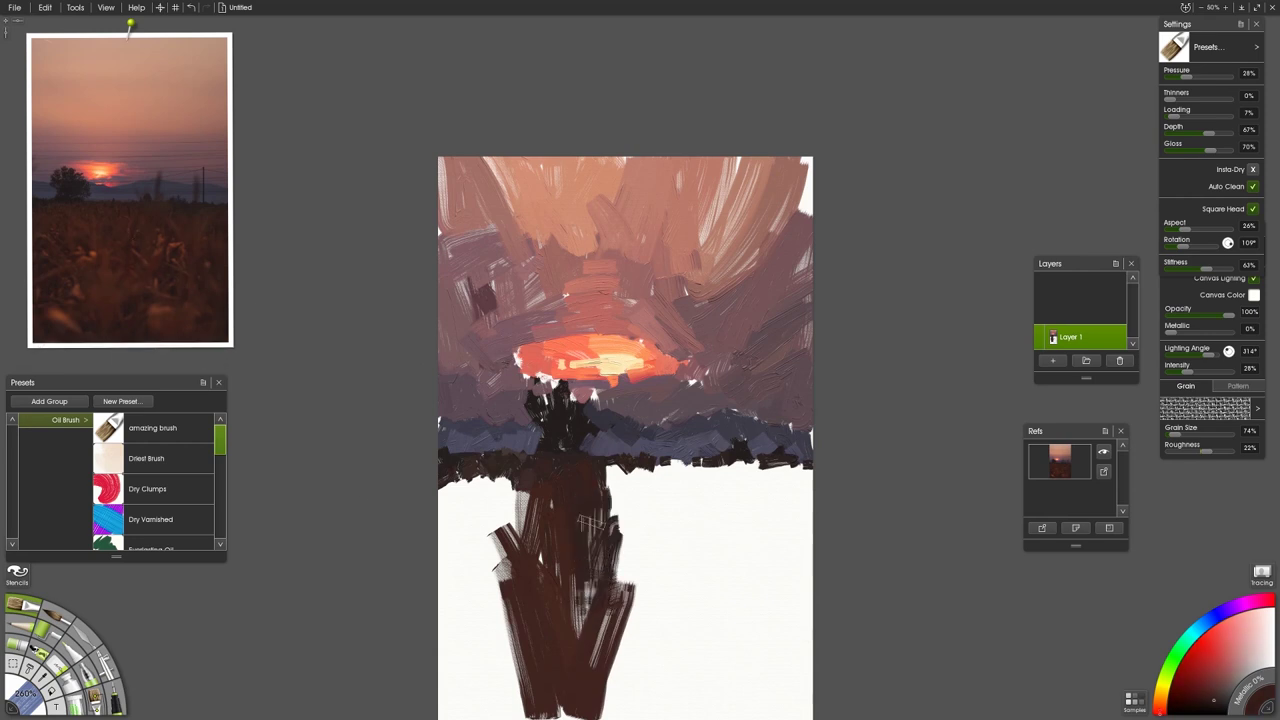
pyautogui.click(190, 265)
pyautogui.moveTo(606, 498); pyautogui.dragTo(591, 558)
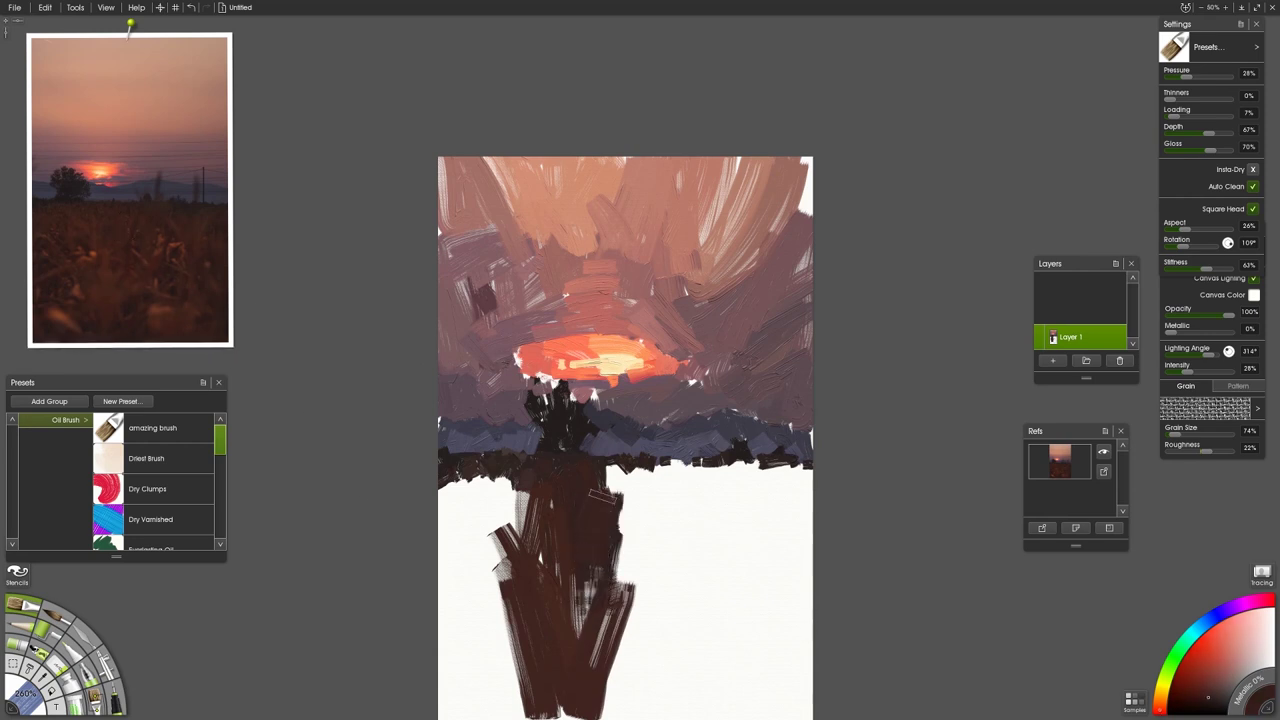
pyautogui.click(616, 486)
# Step: Widen the field patch to the right with reddish-brown and rust strokes sampled from the reference field
pyautogui.click(123, 222)
pyautogui.moveTo(618, 464); pyautogui.dragTo(624, 604)
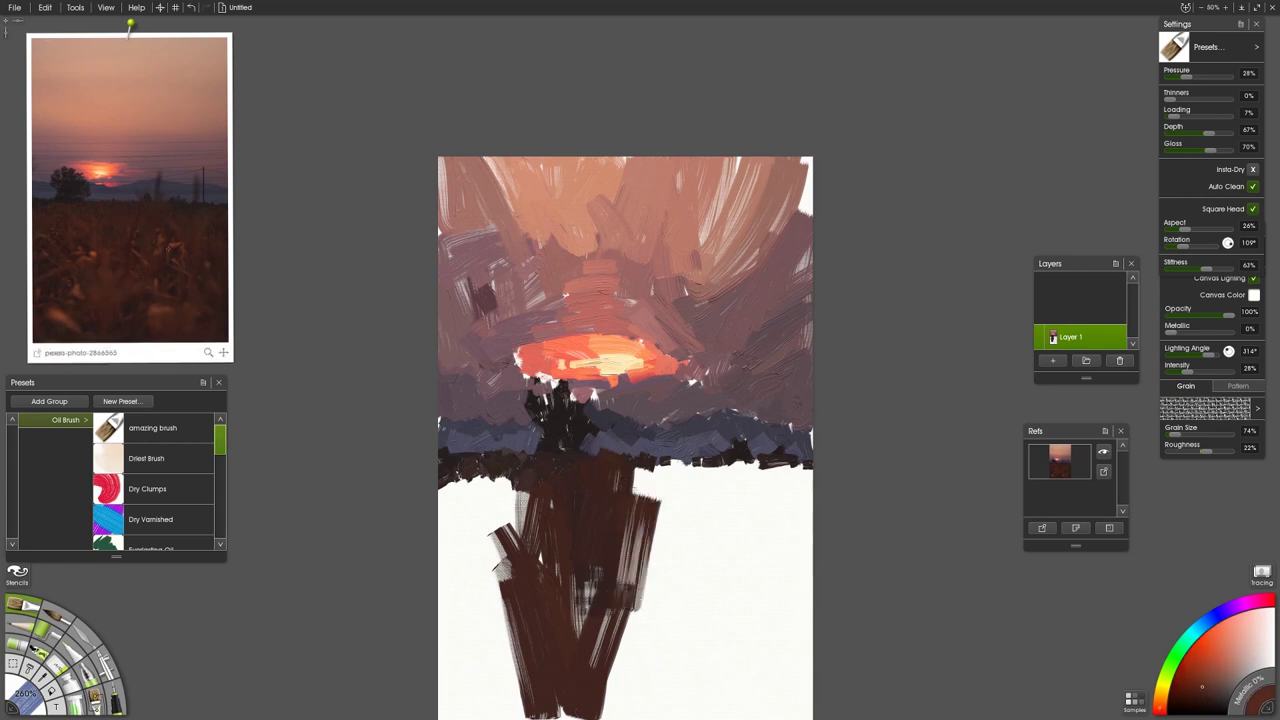
pyautogui.moveTo(671, 566)
pyautogui.mouseDown()
pyautogui.moveTo(650, 560)
pyautogui.moveTo(613, 622)
pyautogui.mouseUp()
pyautogui.moveTo(647, 551)
pyautogui.mouseDown()
pyautogui.moveTo(680, 535)
pyautogui.moveTo(668, 580)
pyautogui.moveTo(680, 571)
pyautogui.moveTo(643, 597)
pyautogui.moveTo(628, 690)
pyautogui.mouseUp()
pyautogui.click(120, 232)
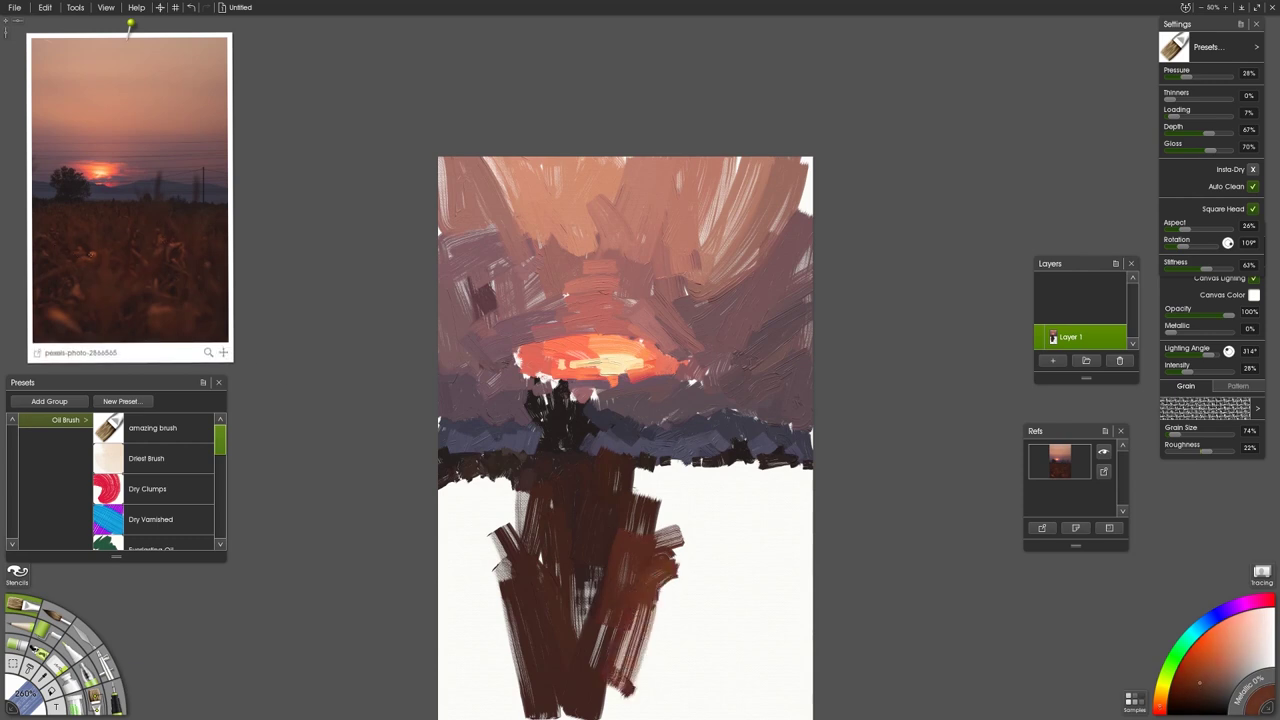
# Step: Add orange-brown highlight strokes in the middle of the field patch with colors sampled from the reference's dry plants
pyautogui.click(92, 250)
pyautogui.moveTo(560, 572)
pyautogui.mouseDown()
pyautogui.moveTo(581, 613)
pyautogui.moveTo(551, 607)
pyautogui.moveTo(545, 584)
pyautogui.moveTo(584, 654)
pyautogui.mouseUp()
pyautogui.keyDown('alt'); pyautogui.click(555, 616); pyautogui.keyUp('alt')
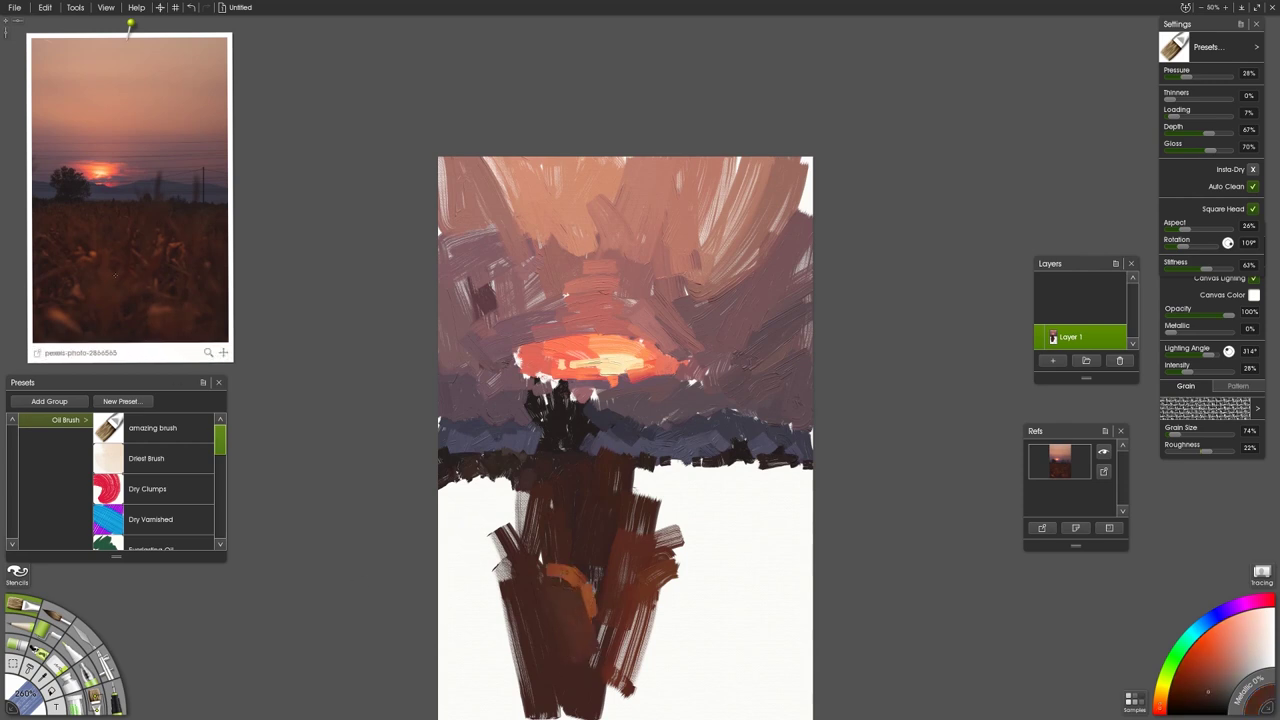
pyautogui.click(100, 256)
pyautogui.moveTo(580, 565); pyautogui.dragTo(582, 664)
# Step: Layer dark brown strokes around the orange highlight and add an orange-brown stroke near the bottom of the field patch
pyautogui.click(150, 288)
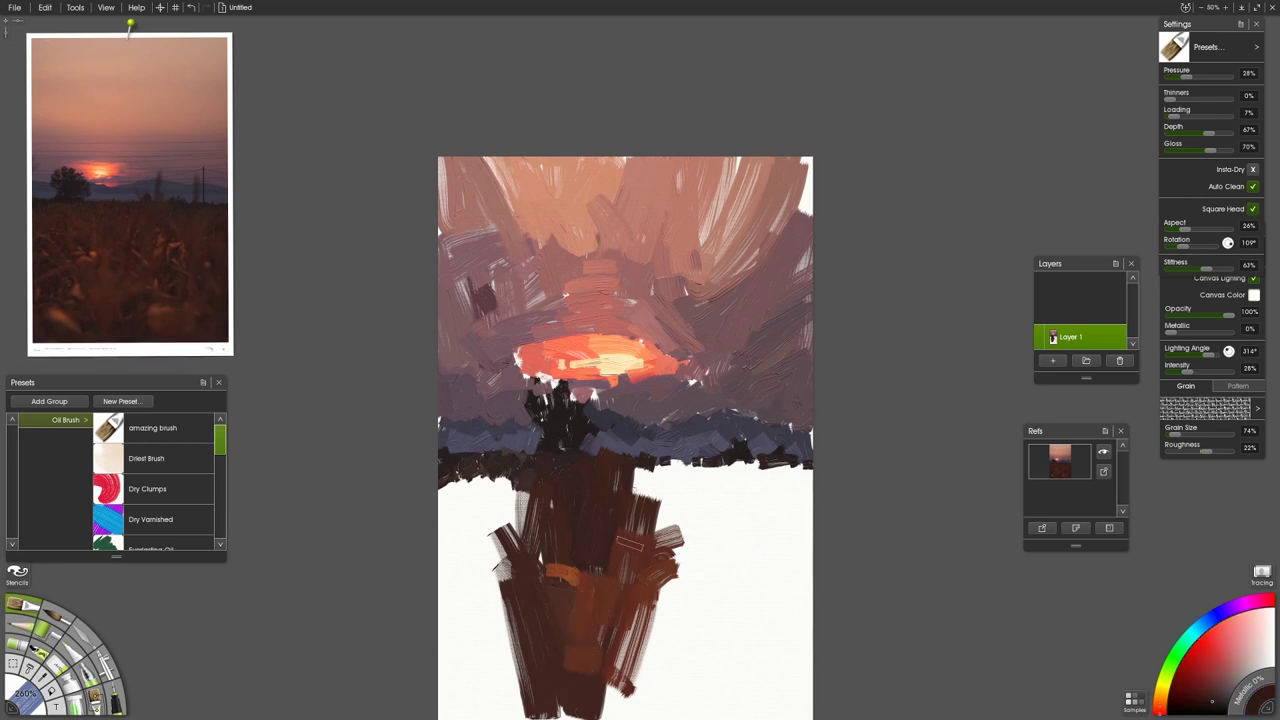
pyautogui.moveTo(576, 559)
pyautogui.mouseDown()
pyautogui.moveTo(597, 577)
pyautogui.moveTo(535, 562)
pyautogui.moveTo(558, 592)
pyautogui.mouseUp()
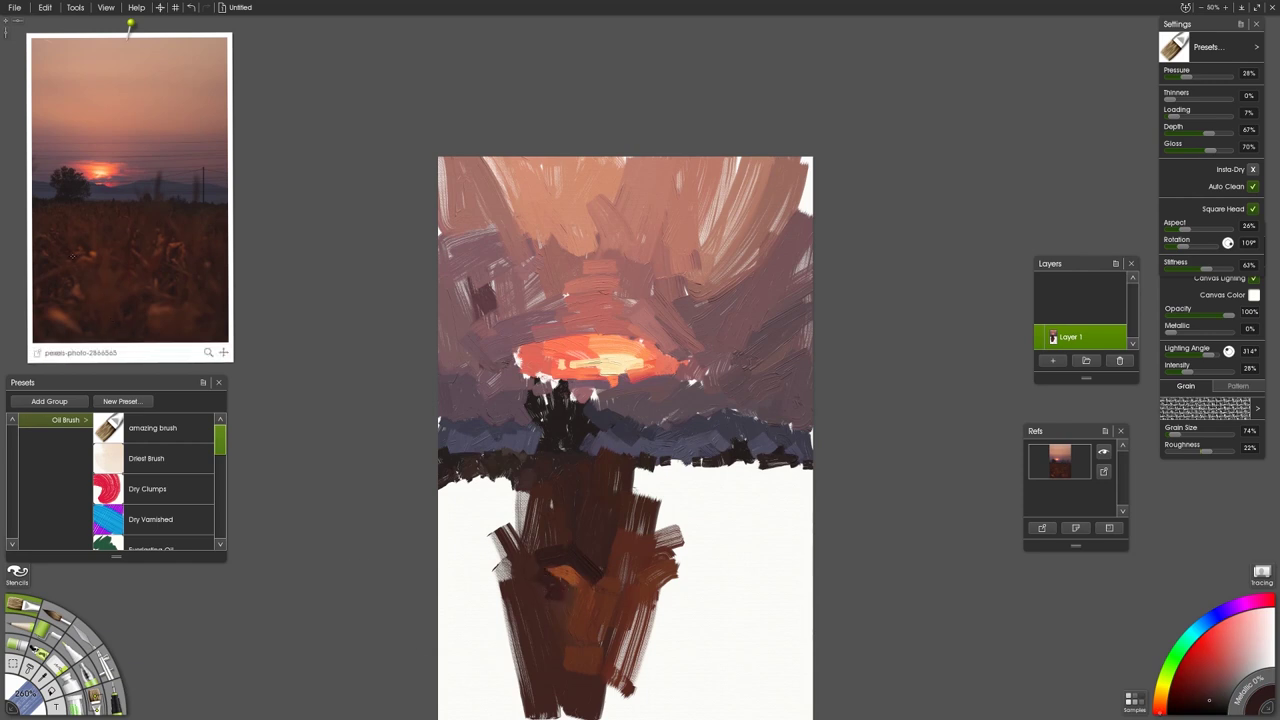
pyautogui.click(165, 290)
pyautogui.moveTo(550, 535); pyautogui.dragTo(508, 562)
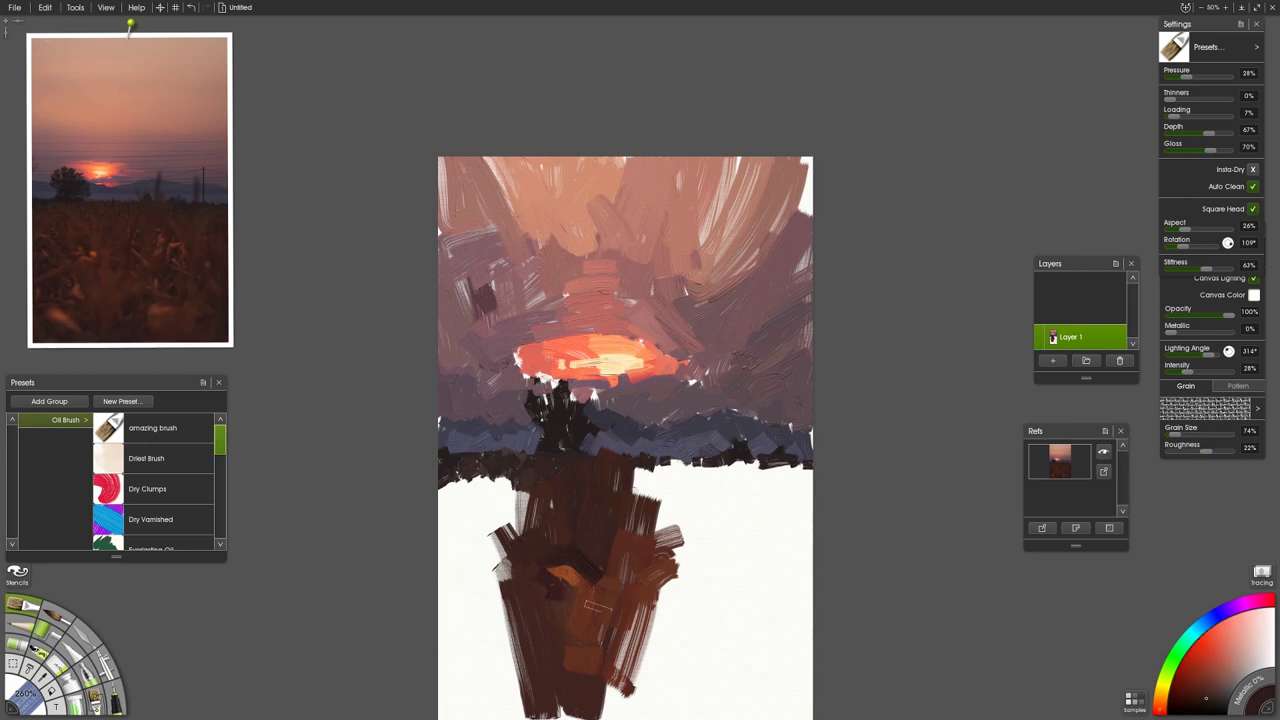
pyautogui.click(158, 298)
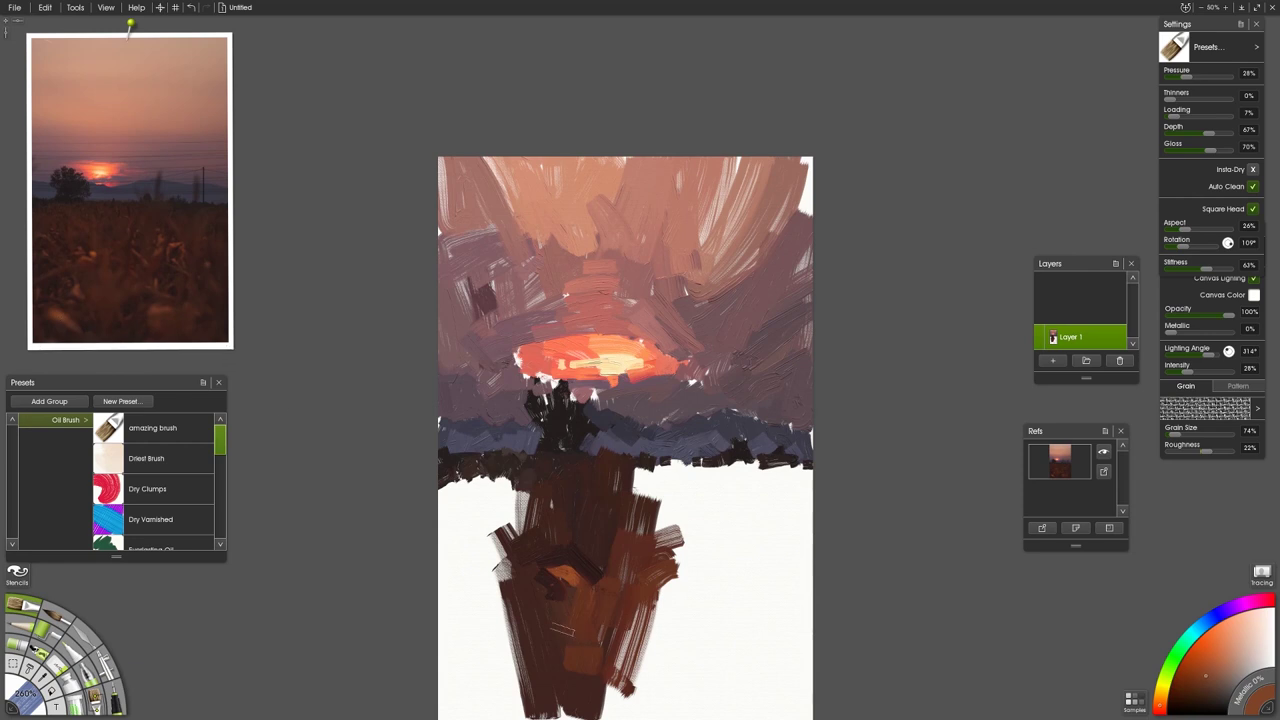
pyautogui.moveTo(561, 665)
pyautogui.mouseDown()
pyautogui.moveTo(539, 656)
pyautogui.moveTo(583, 708)
pyautogui.mouseUp()
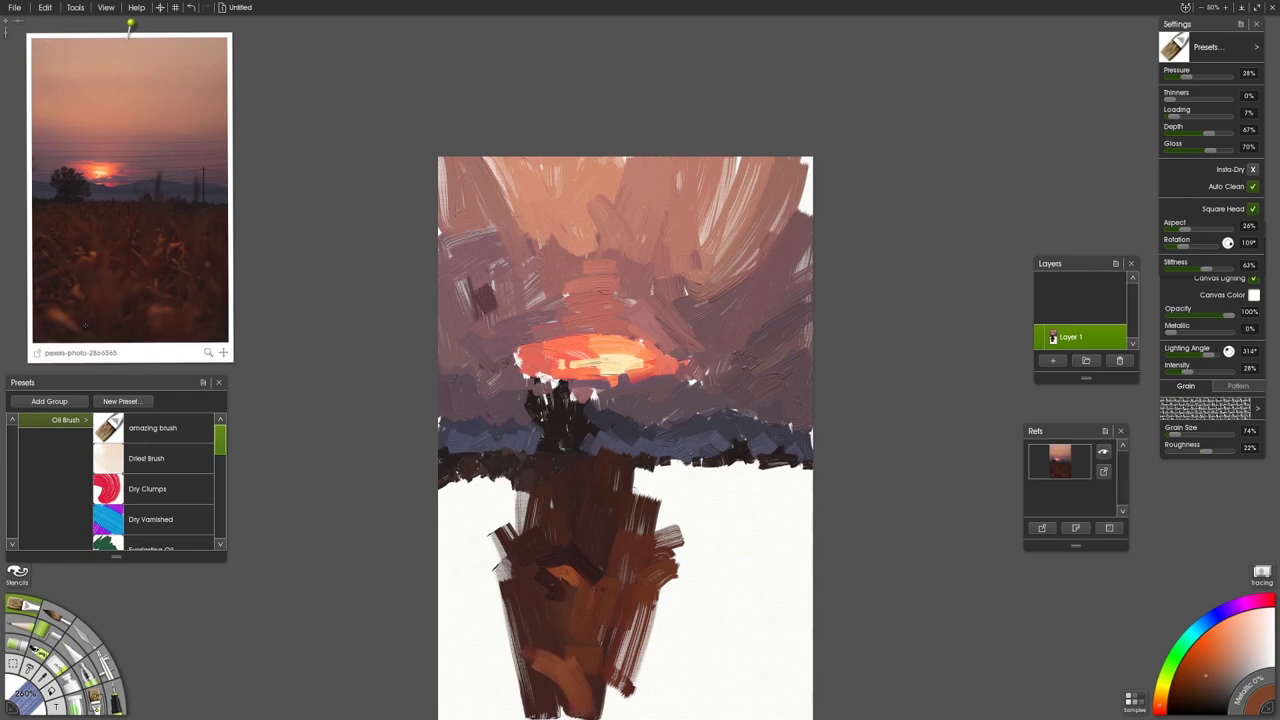
# Step: Layer dark brown strokes around the lower orange highlight and extend the field patch to the left with near-black strokes sampled from the reference
pyautogui.click(125, 312)
pyautogui.moveTo(553, 643); pyautogui.dragTo(604, 714)
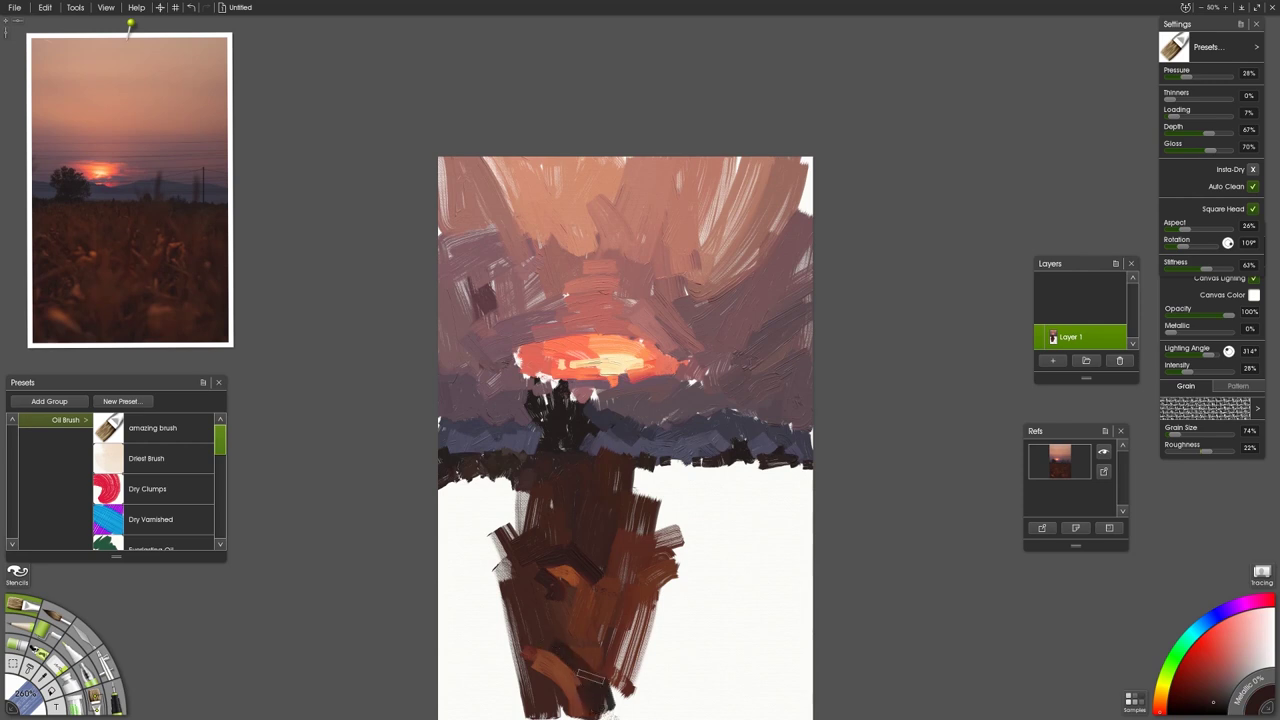
pyautogui.moveTo(594, 670)
pyautogui.mouseDown()
pyautogui.moveTo(581, 640)
pyautogui.moveTo(536, 617)
pyautogui.mouseUp()
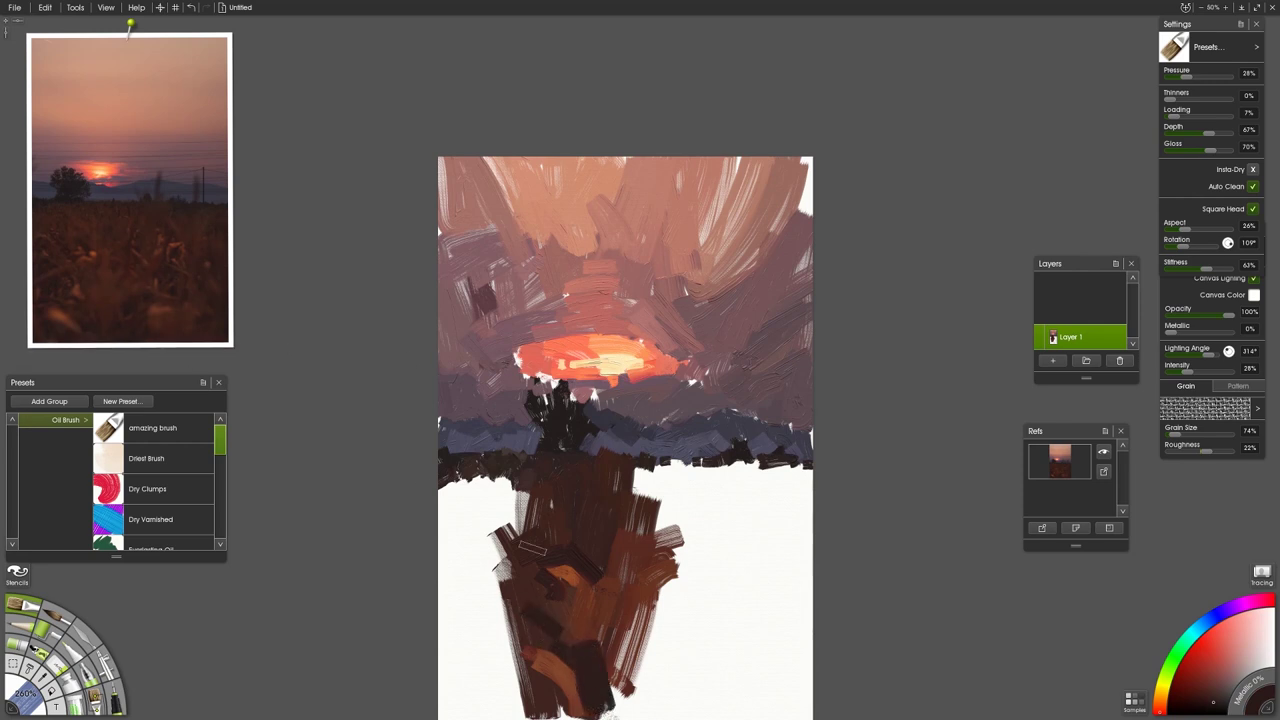
pyautogui.click(126, 285)
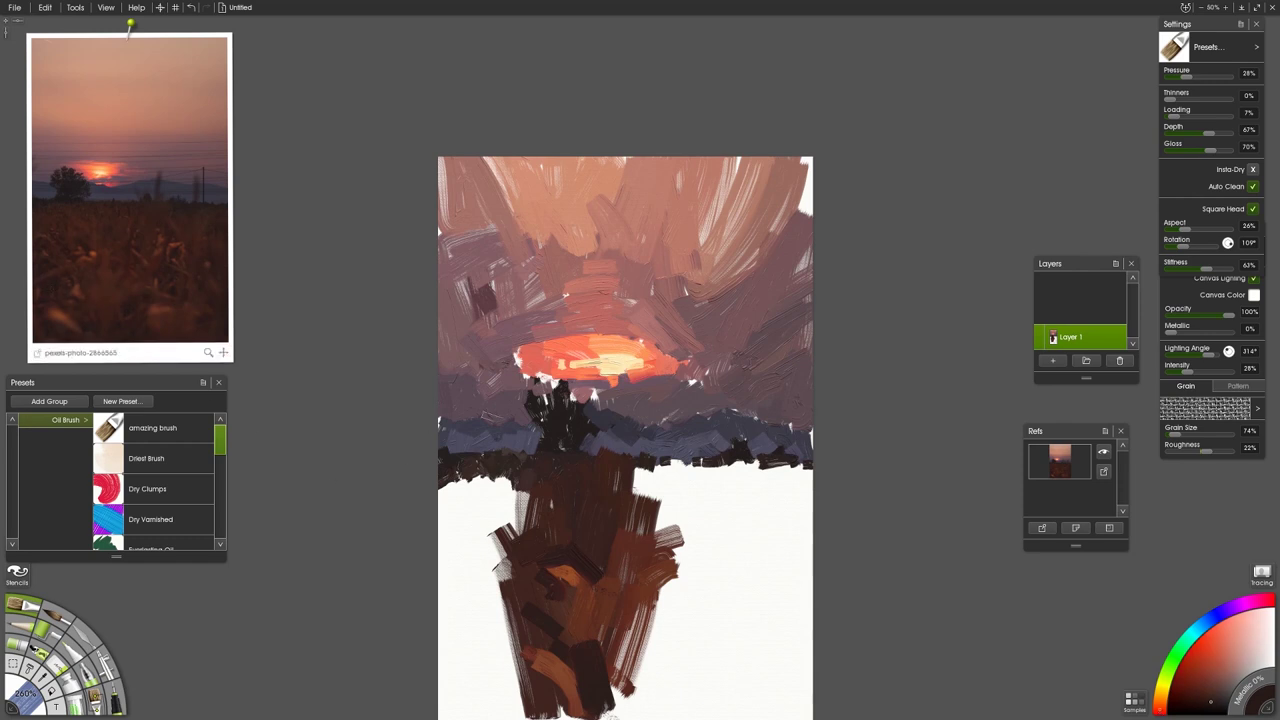
pyautogui.moveTo(535, 614)
pyautogui.mouseDown()
pyautogui.moveTo(500, 641)
pyautogui.moveTo(546, 639)
pyautogui.moveTo(455, 640)
pyautogui.moveTo(490, 658)
pyautogui.mouseUp()
# Step: Extend the lower right of the field patch with reddish-brown and orange-brown strokes, sampling from the reference and the canvas
pyautogui.click(43, 247)
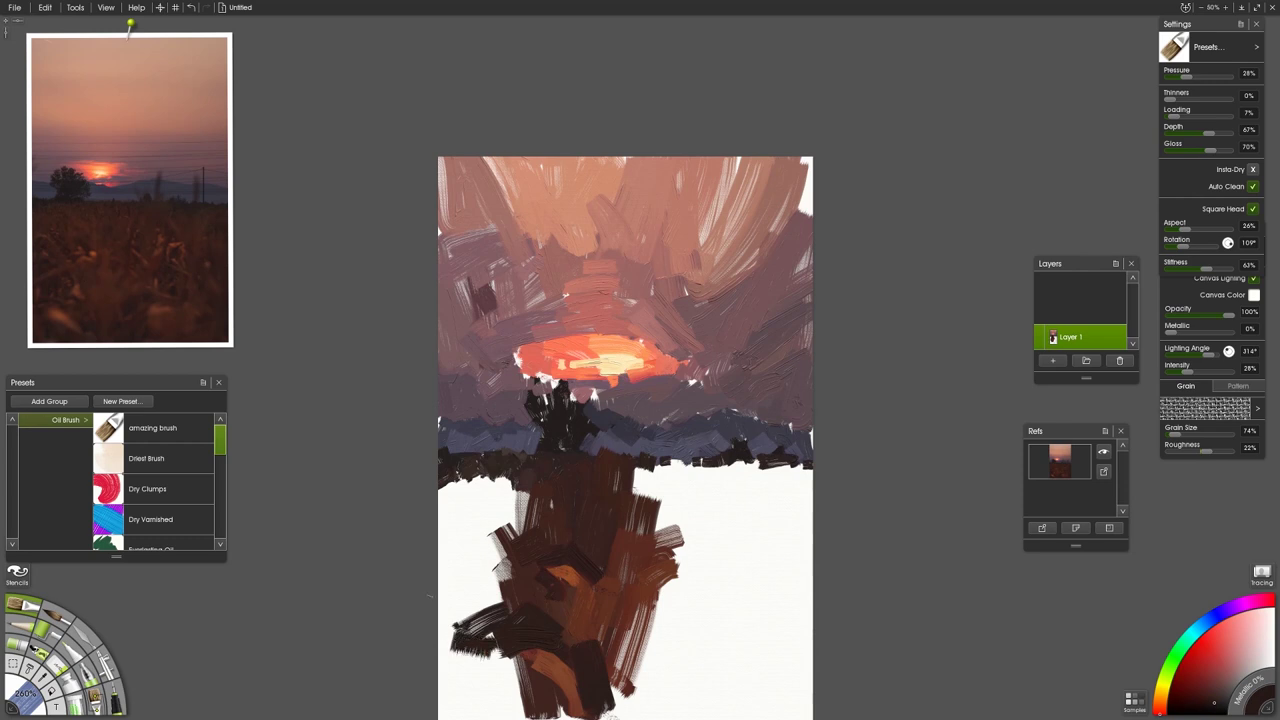
pyautogui.click(118, 262)
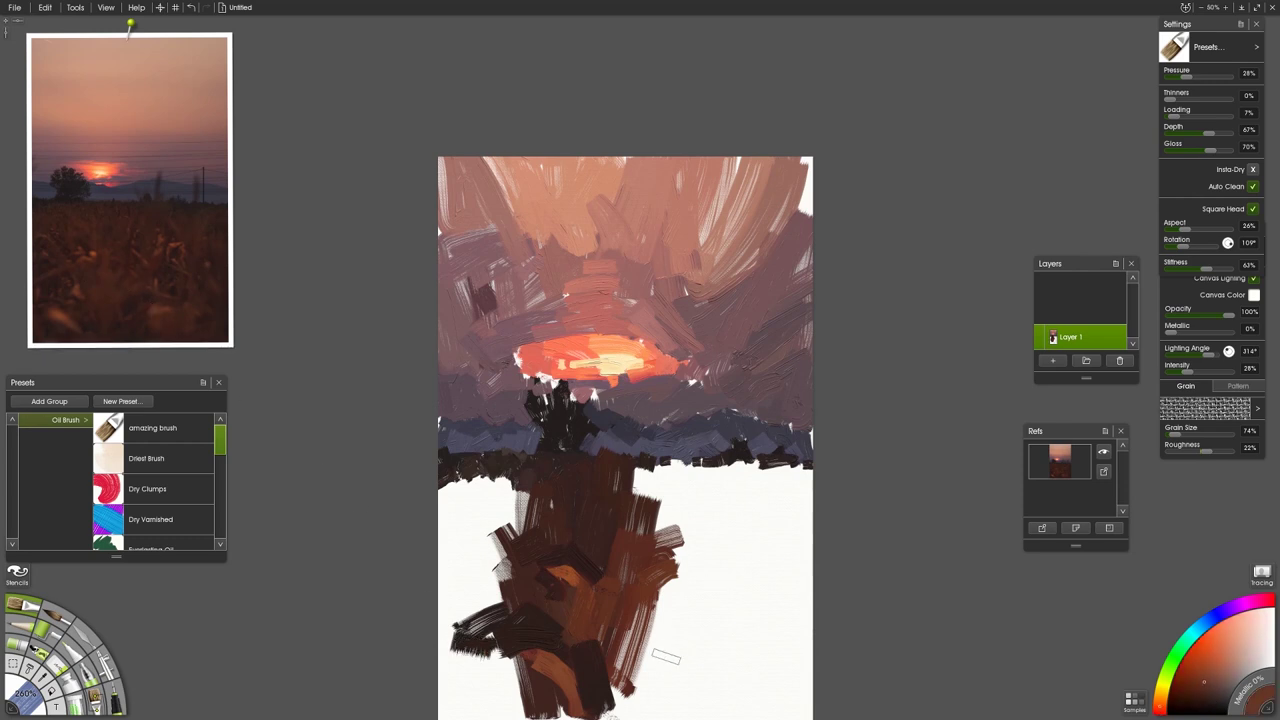
pyautogui.moveTo(669, 652)
pyautogui.mouseDown()
pyautogui.moveTo(656, 676)
pyautogui.moveTo(712, 657)
pyautogui.mouseUp()
pyautogui.moveTo(166, 249)
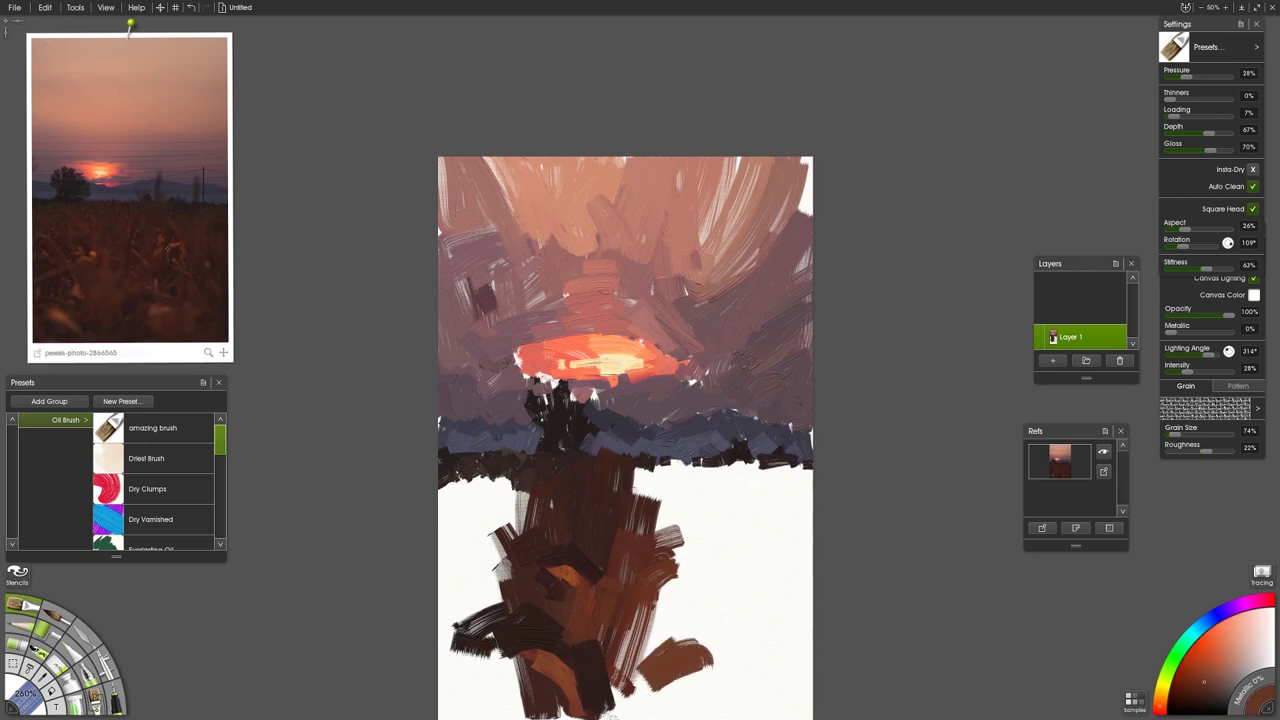
pyautogui.moveTo(747, 615)
pyautogui.keyDown('shift'); pyautogui.mouseDown()
pyautogui.moveTo(652, 654)
pyautogui.moveTo(640, 674)
pyautogui.mouseUp(); pyautogui.keyUp('shift')
pyautogui.moveTo(130, 250)
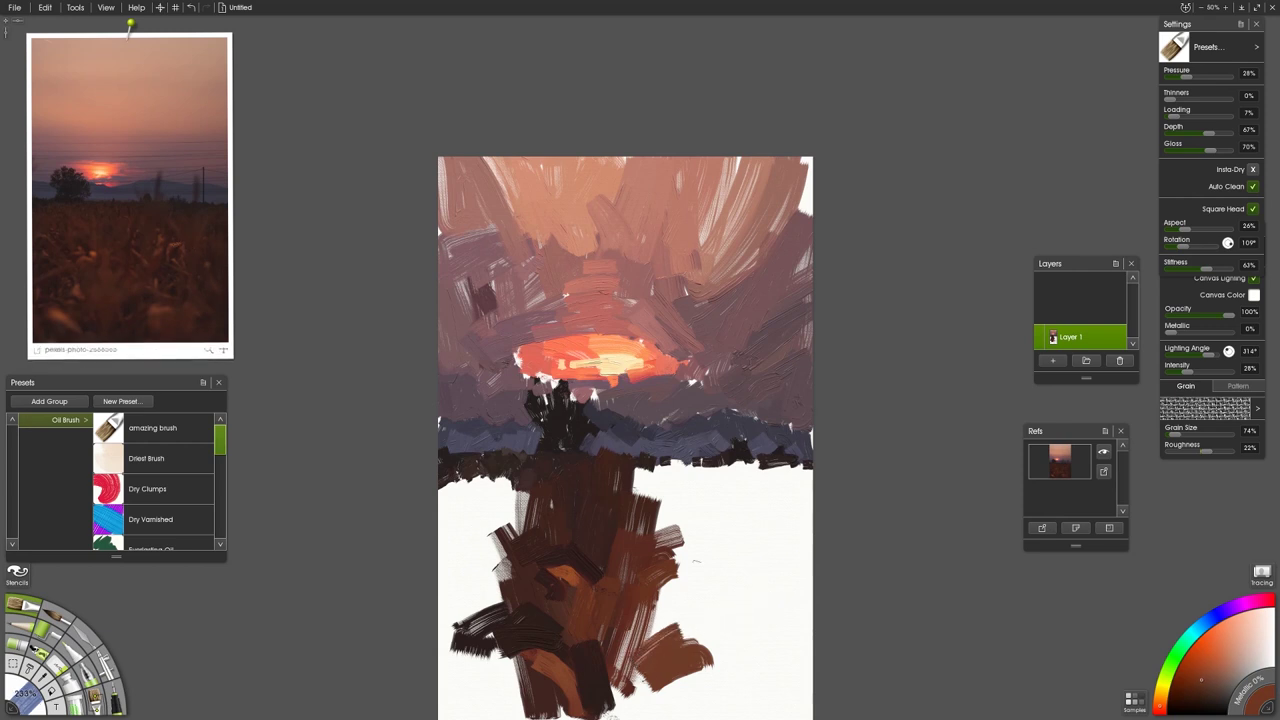
pyautogui.keyDown('alt'); pyautogui.click(667, 571); pyautogui.keyUp('alt')
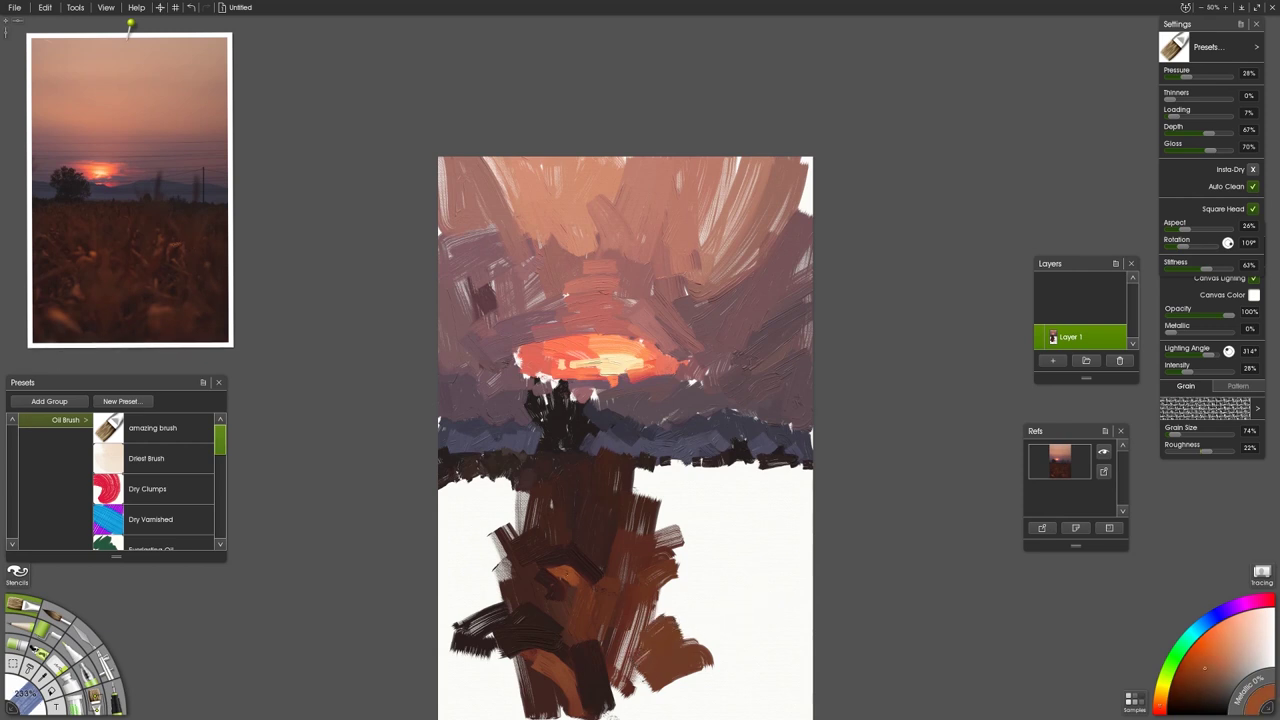
pyautogui.keyDown('shift'); pyautogui.moveTo(695, 632); pyautogui.dragTo(658, 638); pyautogui.keyUp('shift')
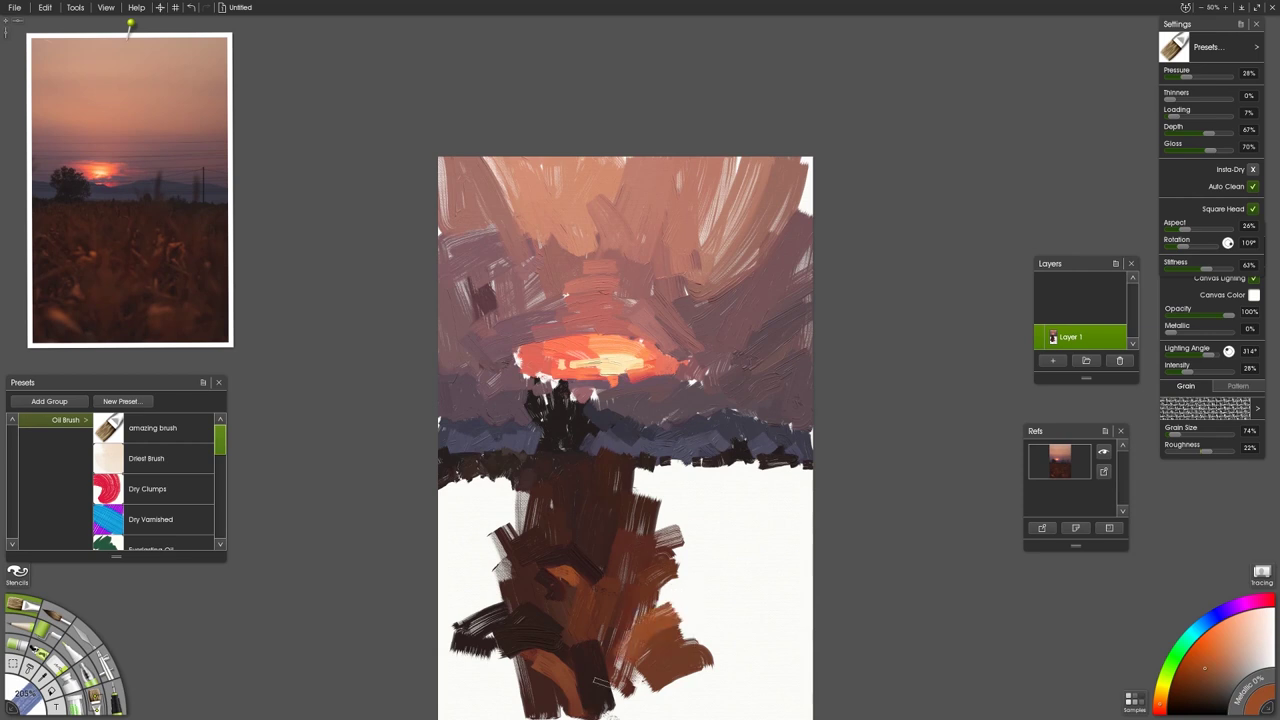
# Step: Paint dark brown strokes down the bottom middle of the field patch with colors sampled from the reference's lower field
pyautogui.moveTo(141, 257)
pyautogui.keyDown('alt'); pyautogui.click(158, 302); pyautogui.keyUp('alt')
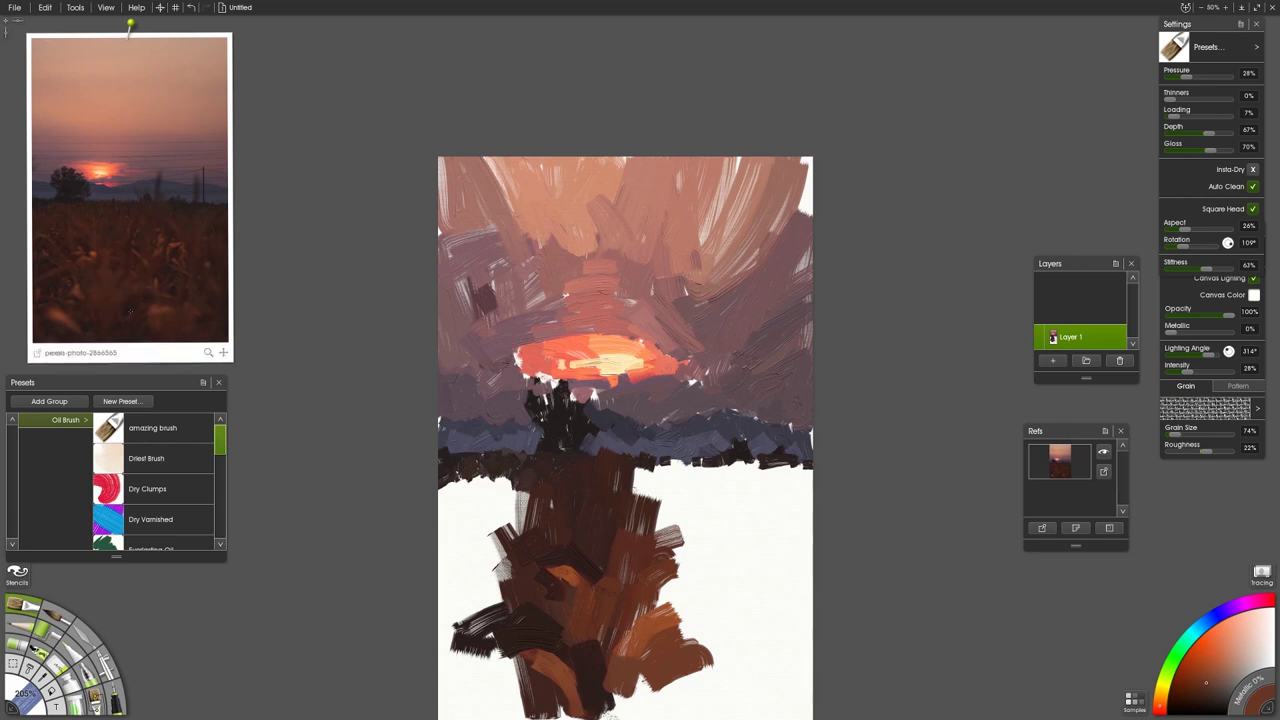
pyautogui.keyDown('alt'); pyautogui.click(150, 310); pyautogui.keyUp('alt')
pyautogui.moveTo(614, 648); pyautogui.dragTo(610, 717)
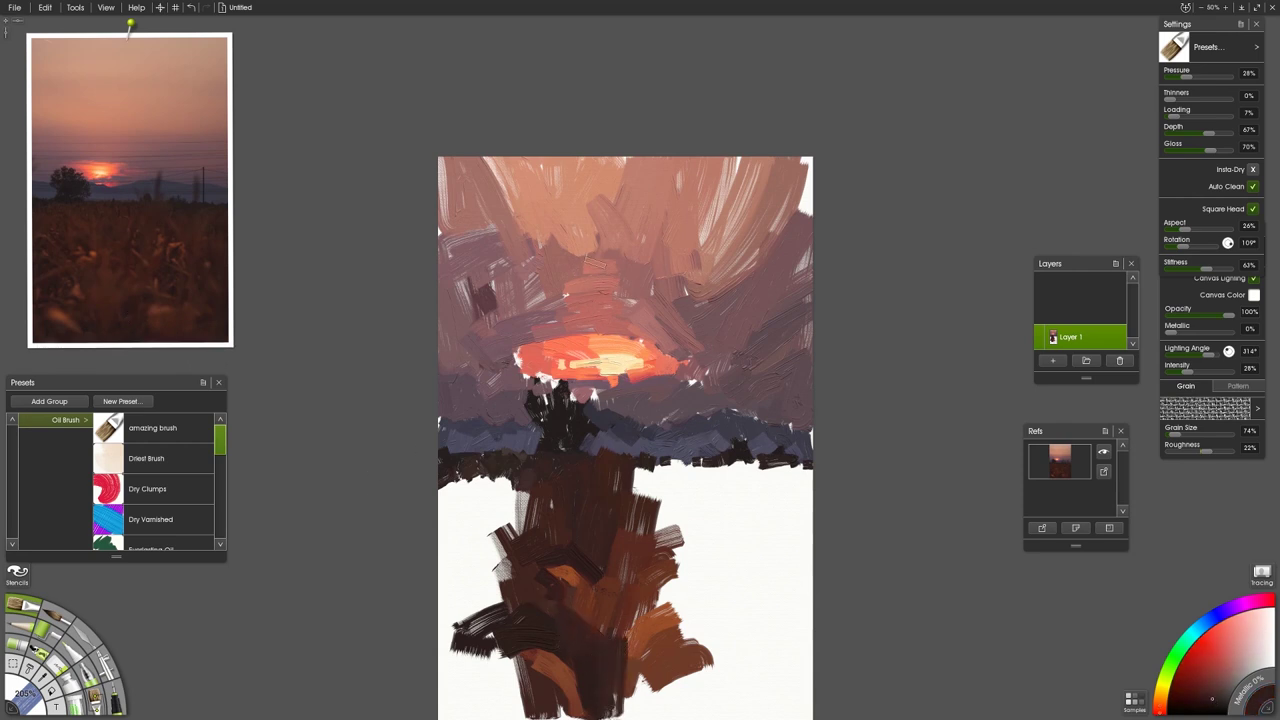
# Step: Add orange-brown and brown strokes to the upper right of the field patch with a smaller brush and sampled field colors
pyautogui.keyDown('alt'); pyautogui.click(93, 253); pyautogui.keyUp('alt')
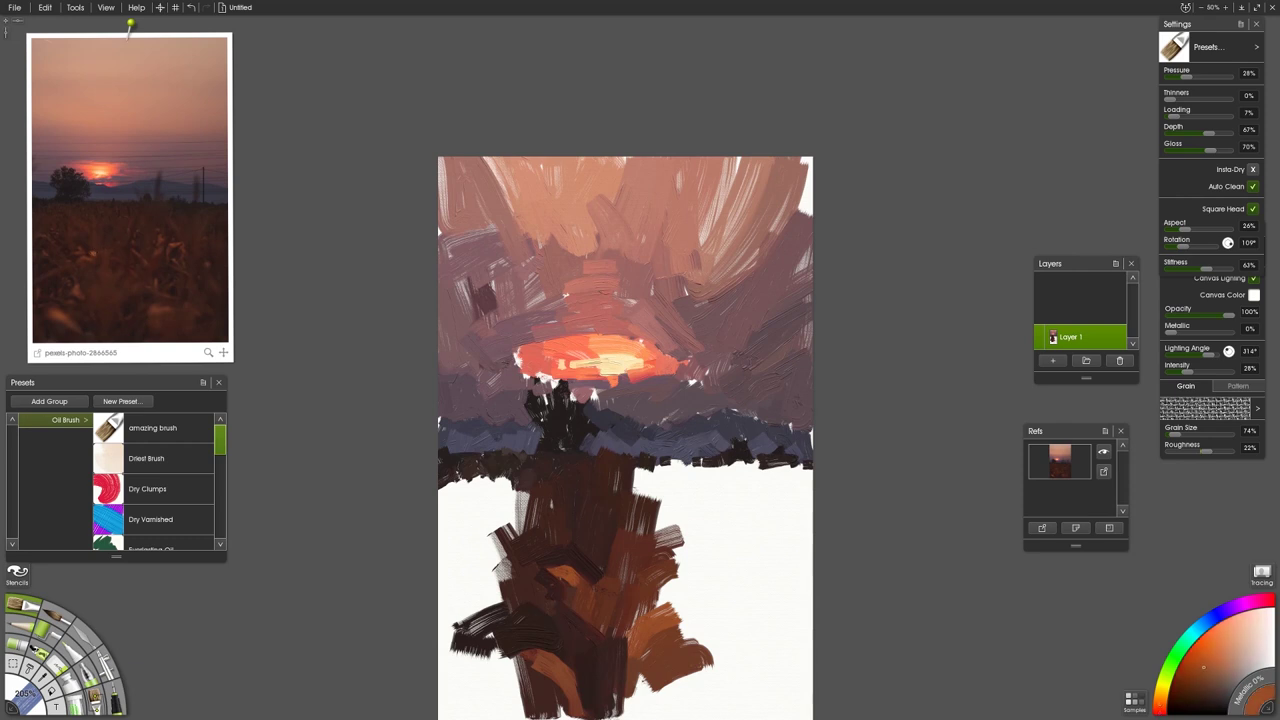
pyautogui.moveTo(615, 536); pyautogui.dragTo(597, 539)
pyautogui.click(100, 255)
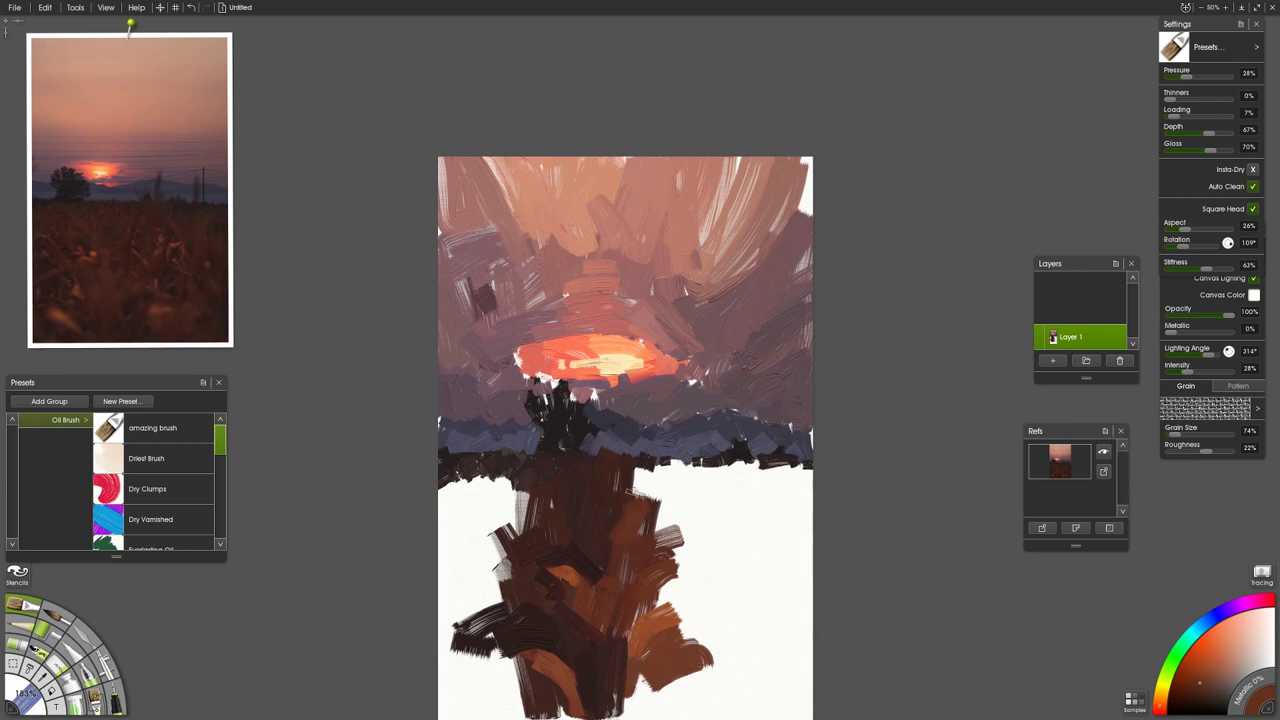
pyautogui.moveTo(615, 509); pyautogui.dragTo(575, 521)
pyautogui.keyDown('alt'); pyautogui.click(617, 504); pyautogui.keyUp('alt')
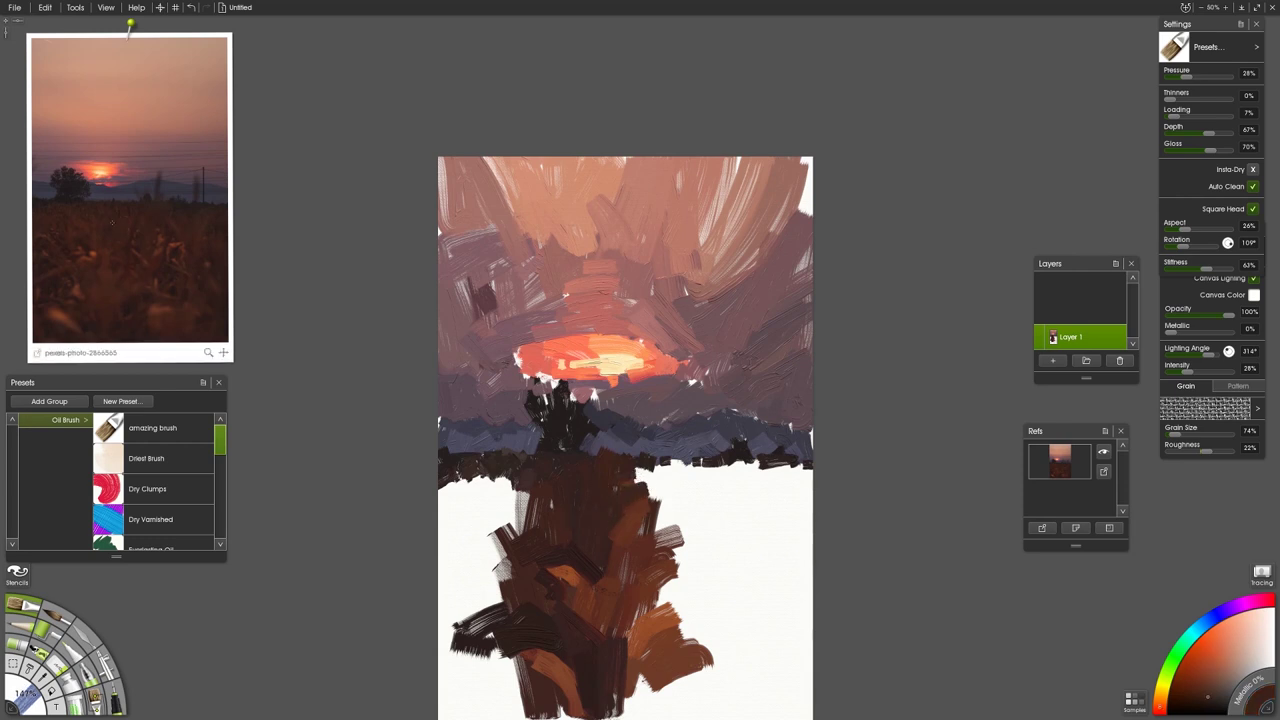
# Step: Break up the upper middle of the field patch with short brown strokes, resampling colors and reducing the brush size
pyautogui.click(90, 221)
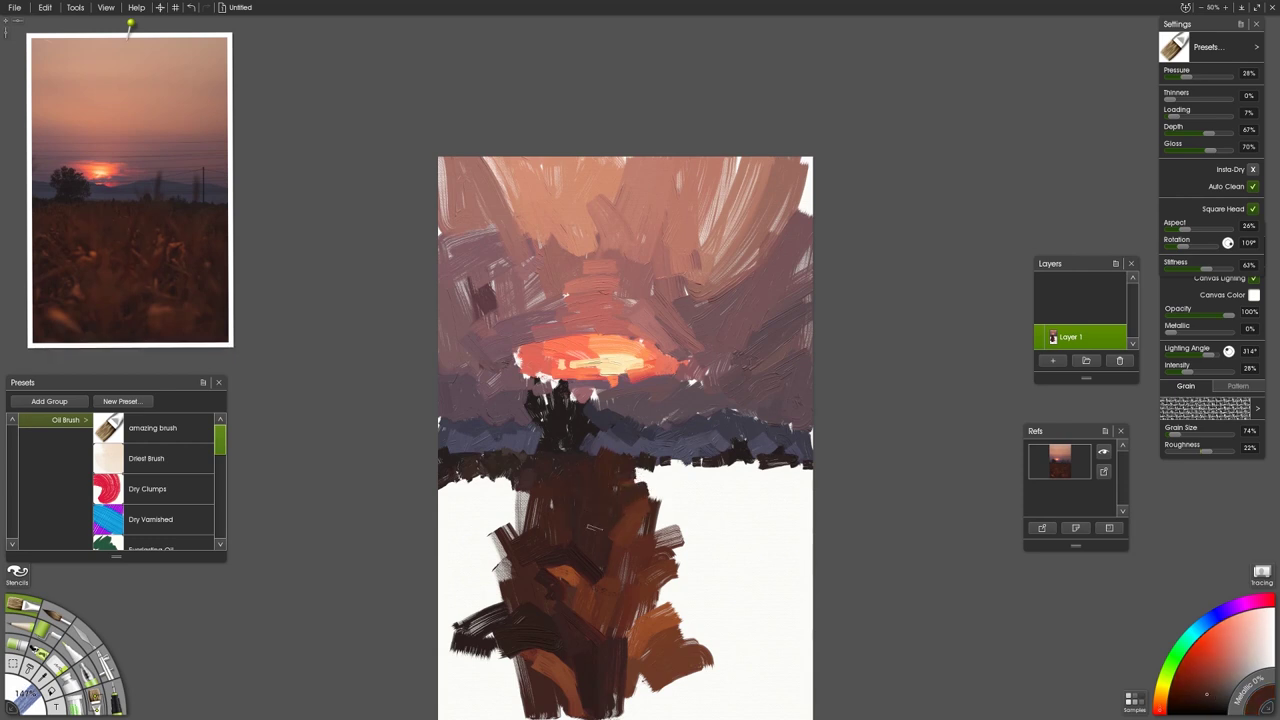
pyautogui.keyDown('alt'); pyautogui.click(588, 592); pyautogui.keyUp('alt')
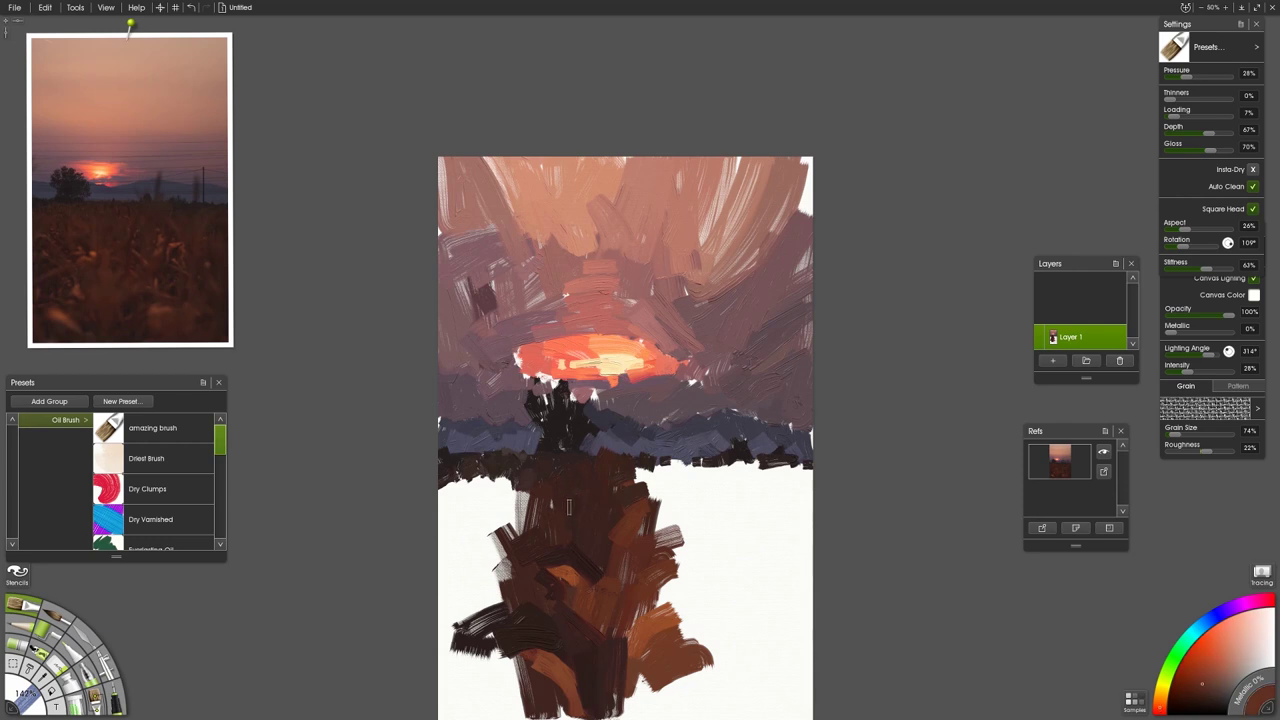
pyautogui.press('[')
pyautogui.moveTo(601, 523); pyautogui.dragTo(602, 527)
pyautogui.keyDown('alt'); pyautogui.click(596, 542); pyautogui.keyUp('alt')
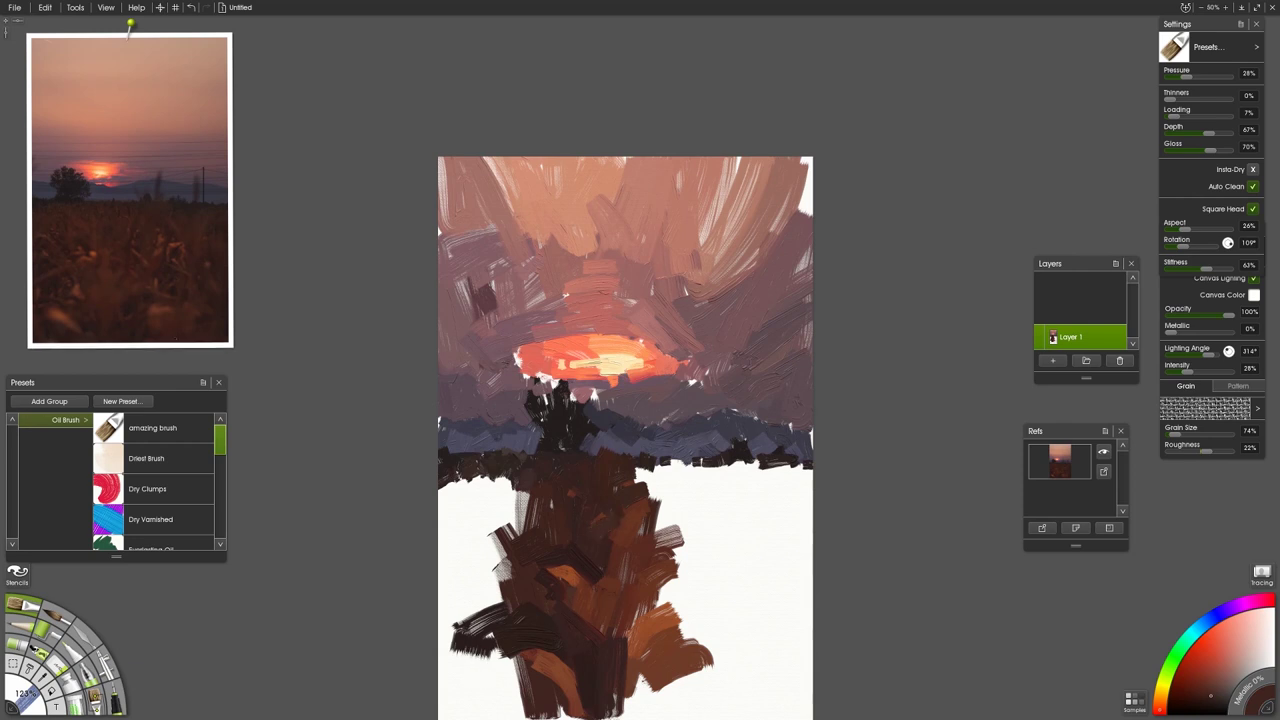
# Step: Add near-black and brown strokes between the bottom middle and lower right of the field patch, enlarging the brush to 159%
pyautogui.moveTo(650, 648); pyautogui.dragTo(632, 715)
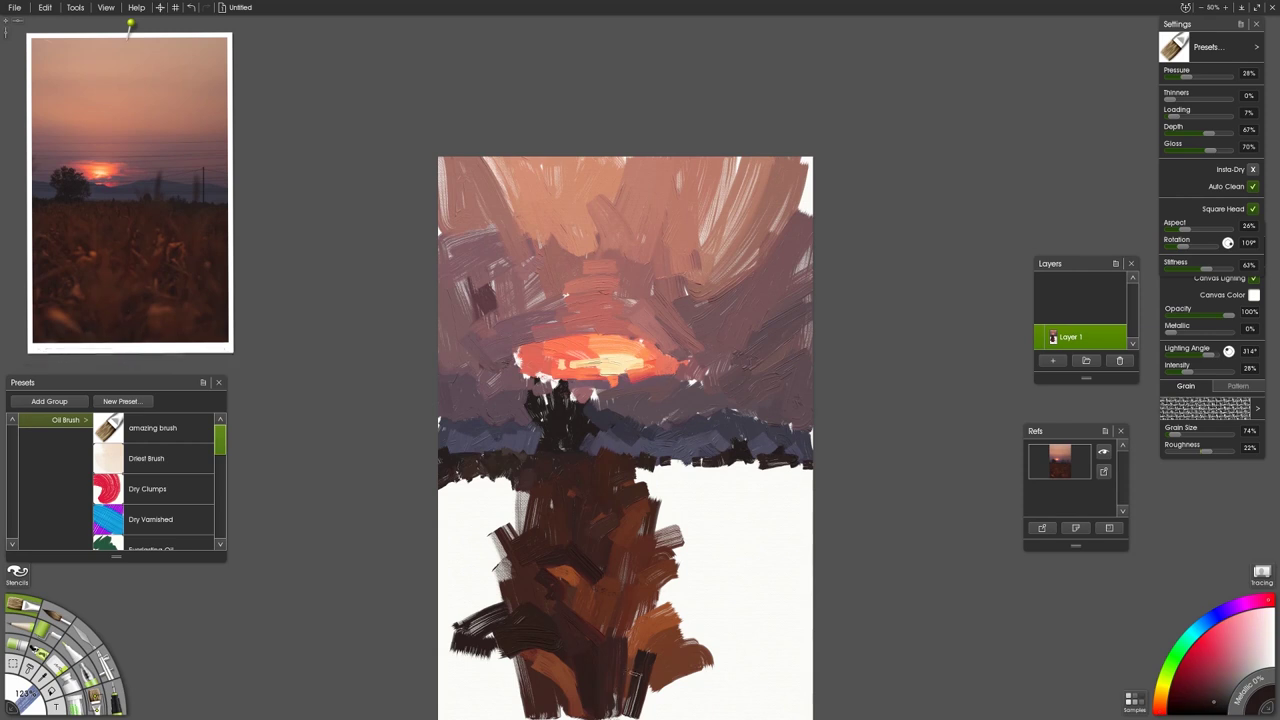
pyautogui.moveTo(626, 656)
pyautogui.mouseDown()
pyautogui.moveTo(622, 688)
pyautogui.moveTo(661, 669)
pyautogui.moveTo(629, 677)
pyautogui.moveTo(640, 710)
pyautogui.mouseUp()
pyautogui.click(130, 265)
pyautogui.press(']')
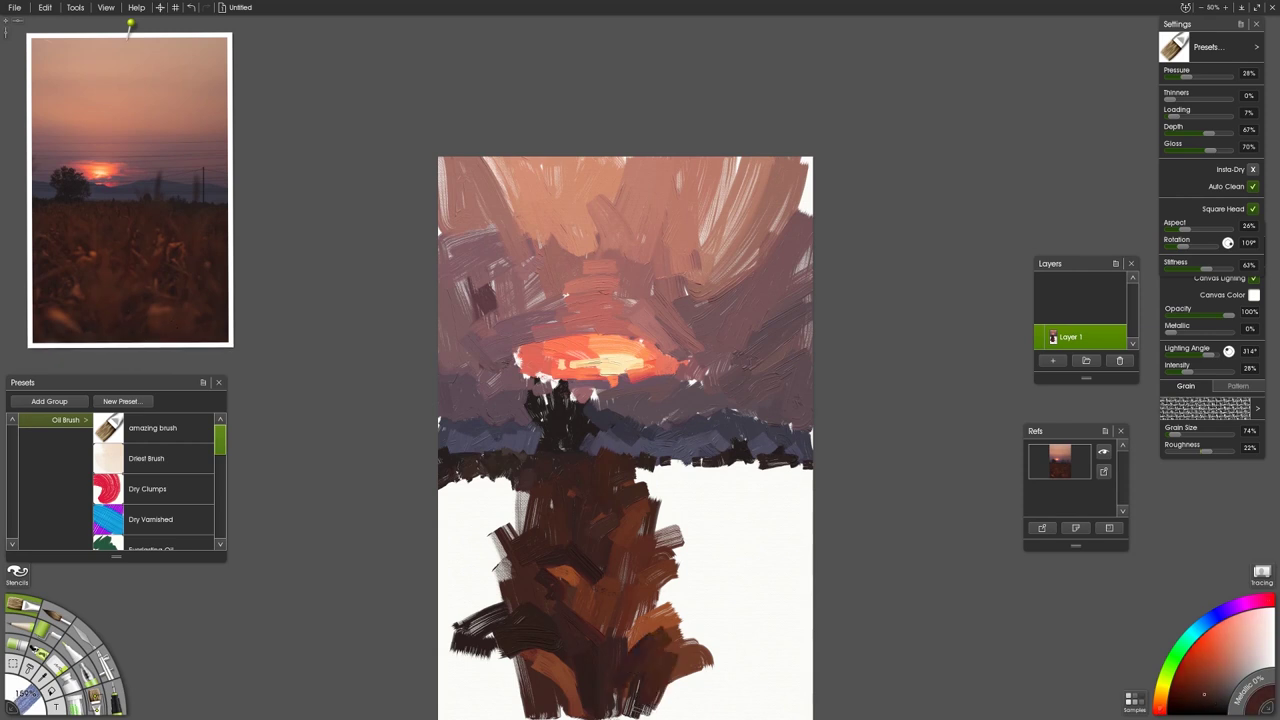
# Step: Paint near-black strokes down the lower left edge of the field patch with a color sampled from the reference's bottom field
pyautogui.click(160, 325)
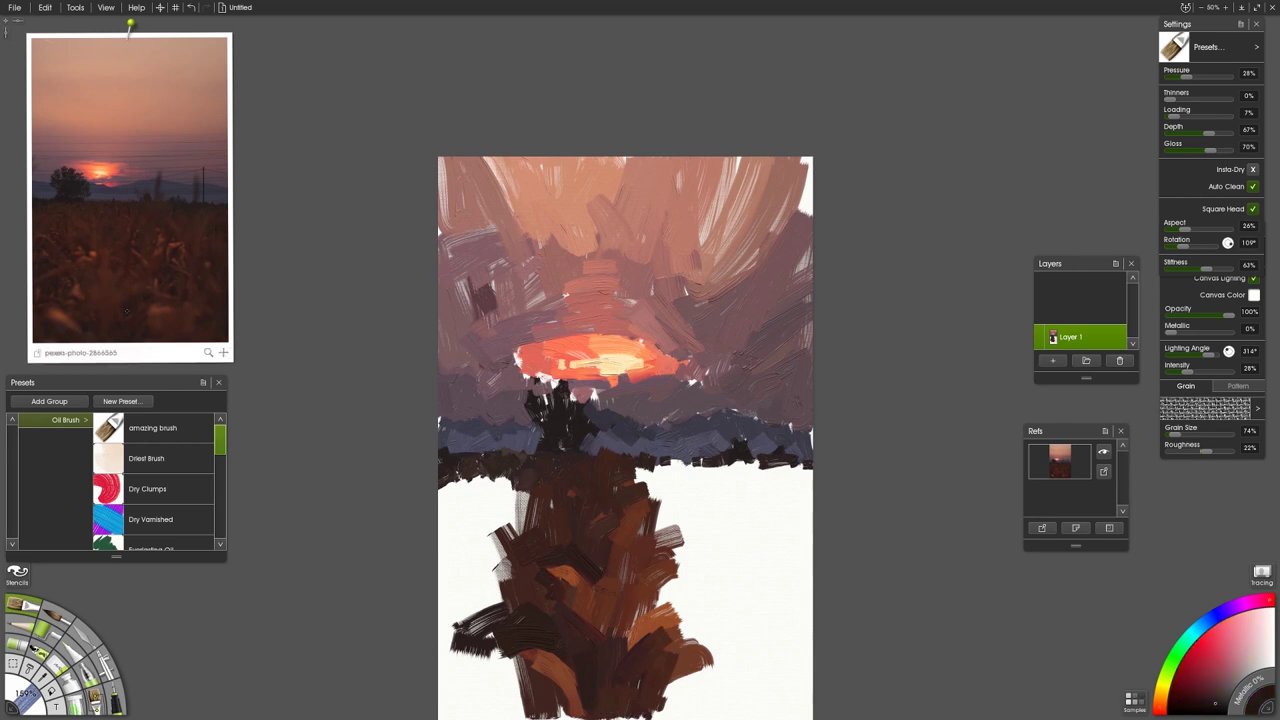
pyautogui.moveTo(488, 638); pyautogui.dragTo(526, 688)
pyautogui.moveTo(522, 689); pyautogui.dragTo(522, 716)
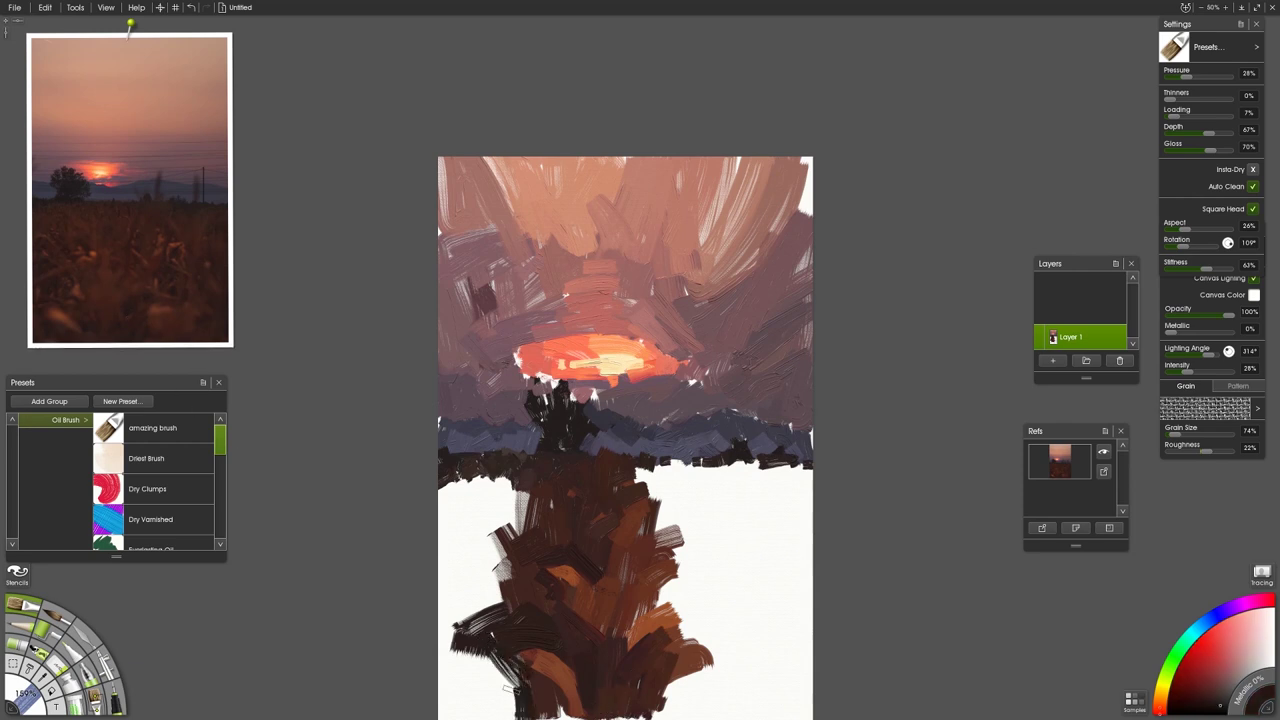
# Step: Fill the right edge of the field patch below the horizon with dark brown, reddish-brown and near-black strokes sampled from the reference
pyautogui.click(130, 255)
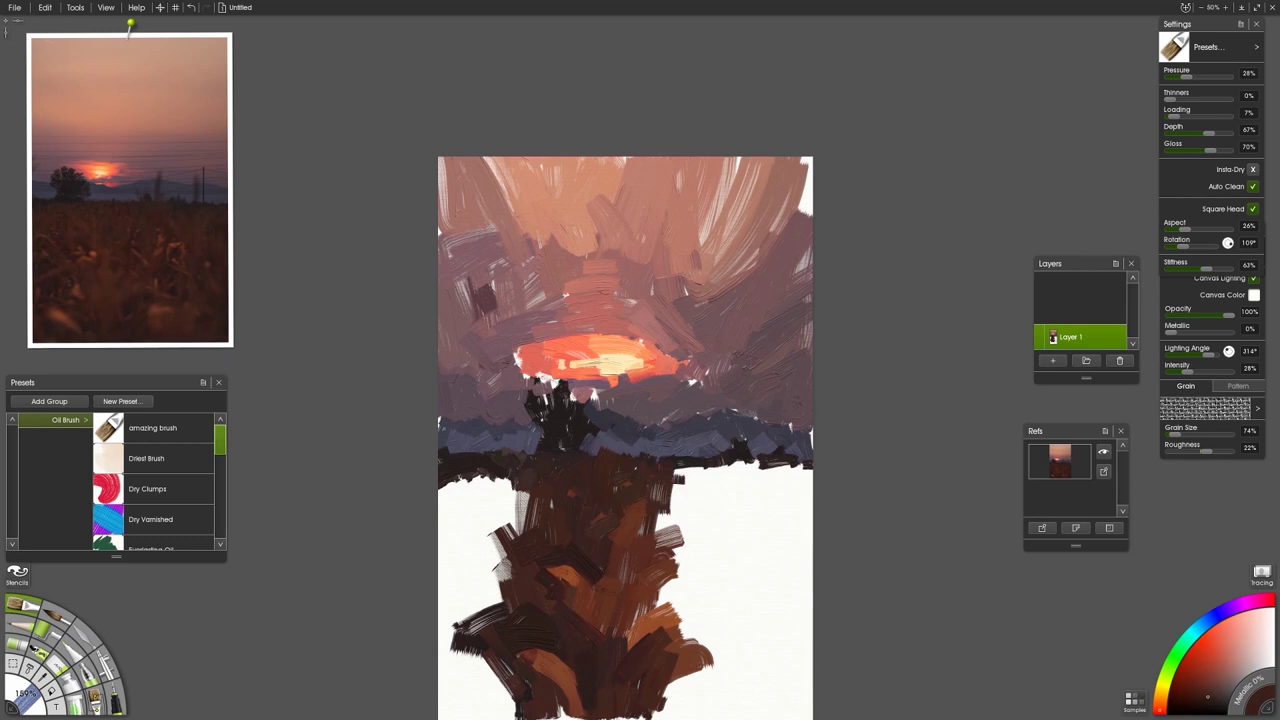
pyautogui.moveTo(677, 479)
pyautogui.mouseDown()
pyautogui.moveTo(672, 549)
pyautogui.moveTo(657, 534)
pyautogui.moveTo(657, 550)
pyautogui.moveTo(640, 505)
pyautogui.mouseUp()
pyautogui.click(162, 243)
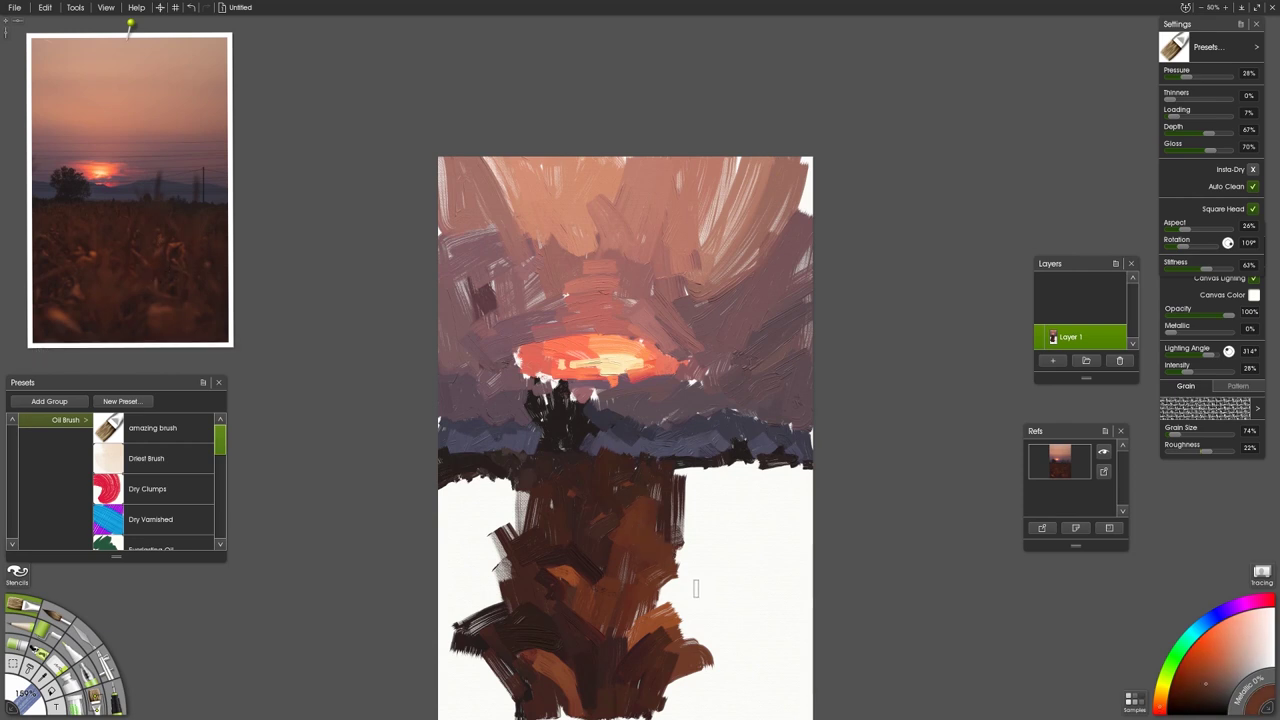
pyautogui.press('[')
pyautogui.moveTo(665, 574); pyautogui.dragTo(677, 622)
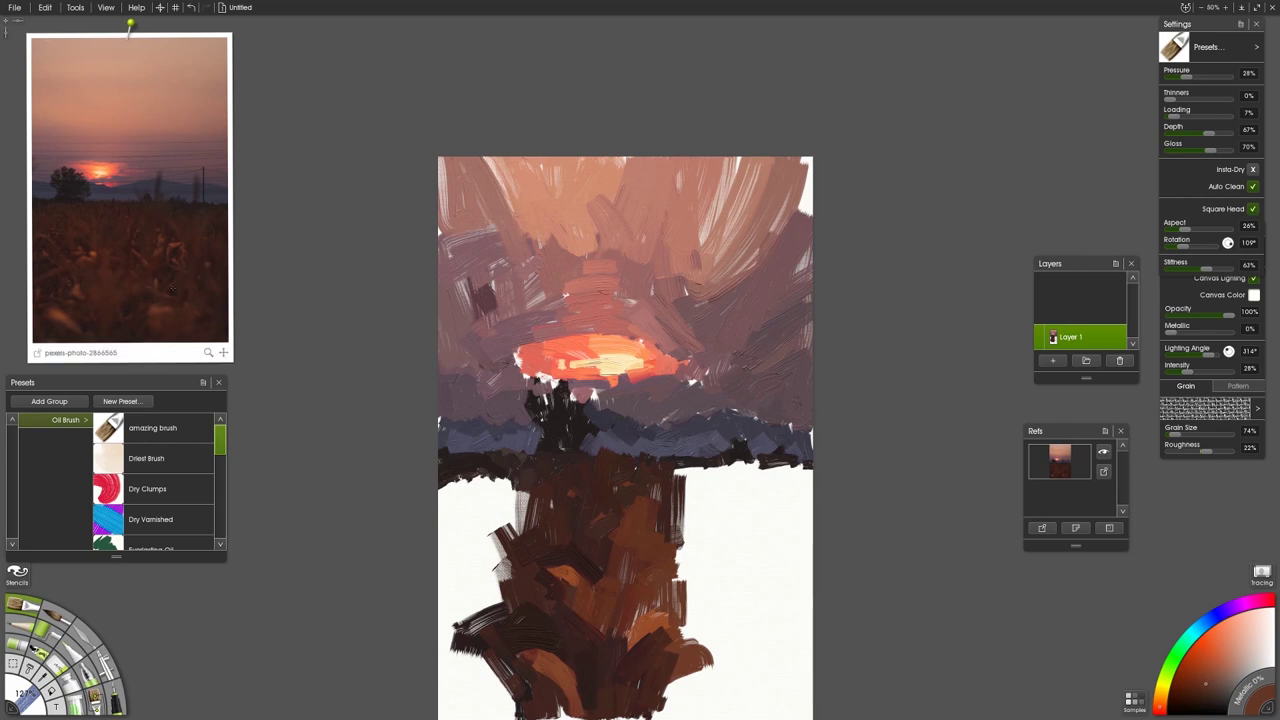
pyautogui.click(213, 307)
pyautogui.moveTo(680, 542)
pyautogui.mouseDown()
pyautogui.moveTo(677, 571)
pyautogui.moveTo(654, 559)
pyautogui.mouseUp()
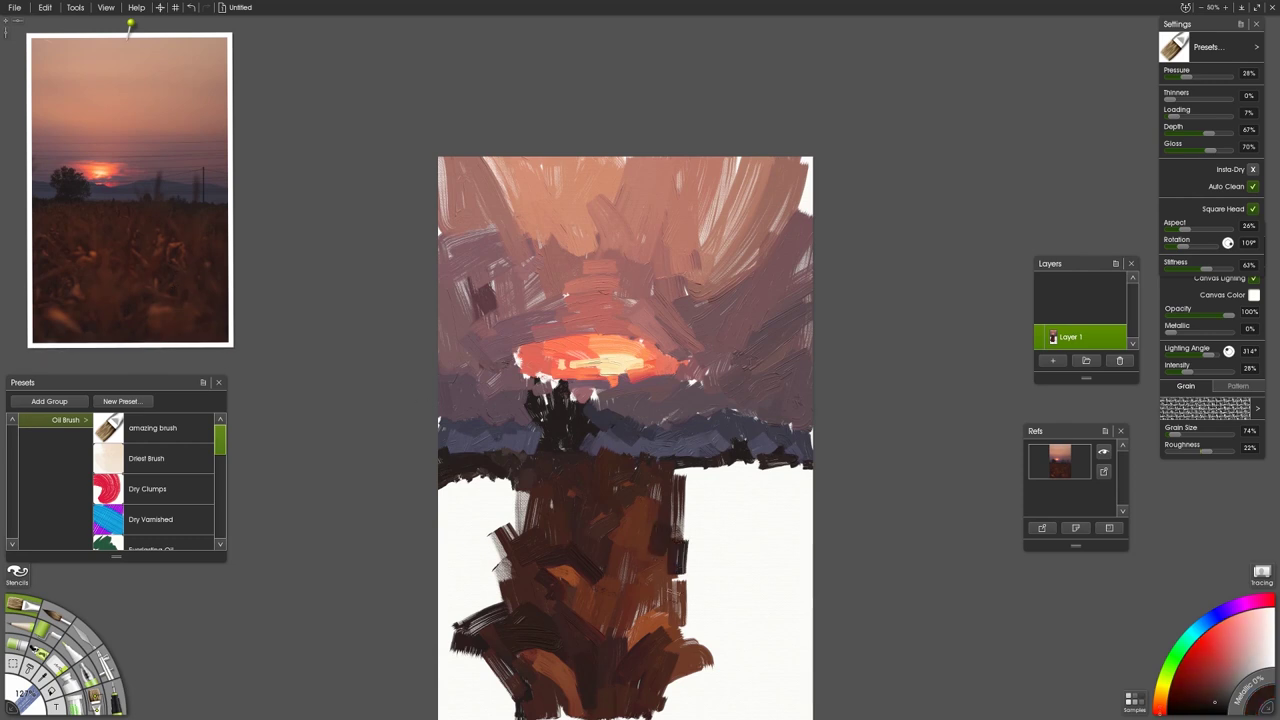
# Step: Layer brown strokes over the lower middle of the field patch with colors sampled from the reference's dry plants
pyautogui.moveTo(165, 275)
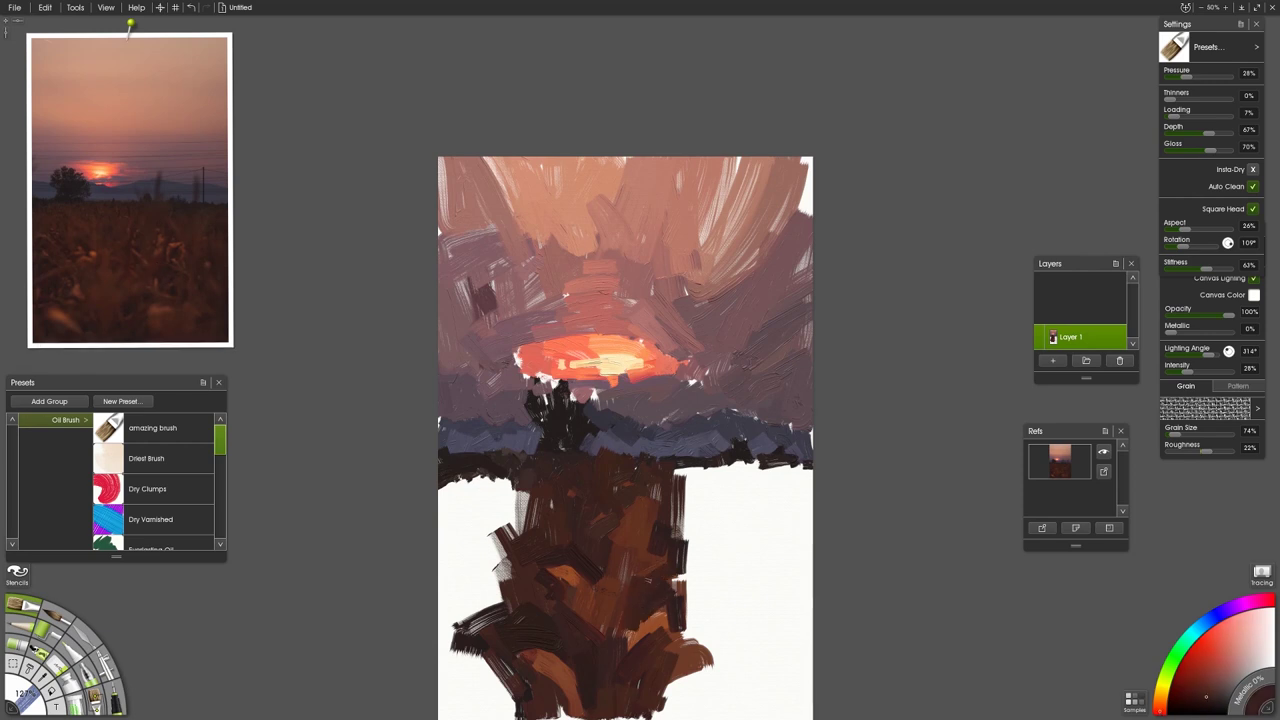
pyautogui.click(154, 309)
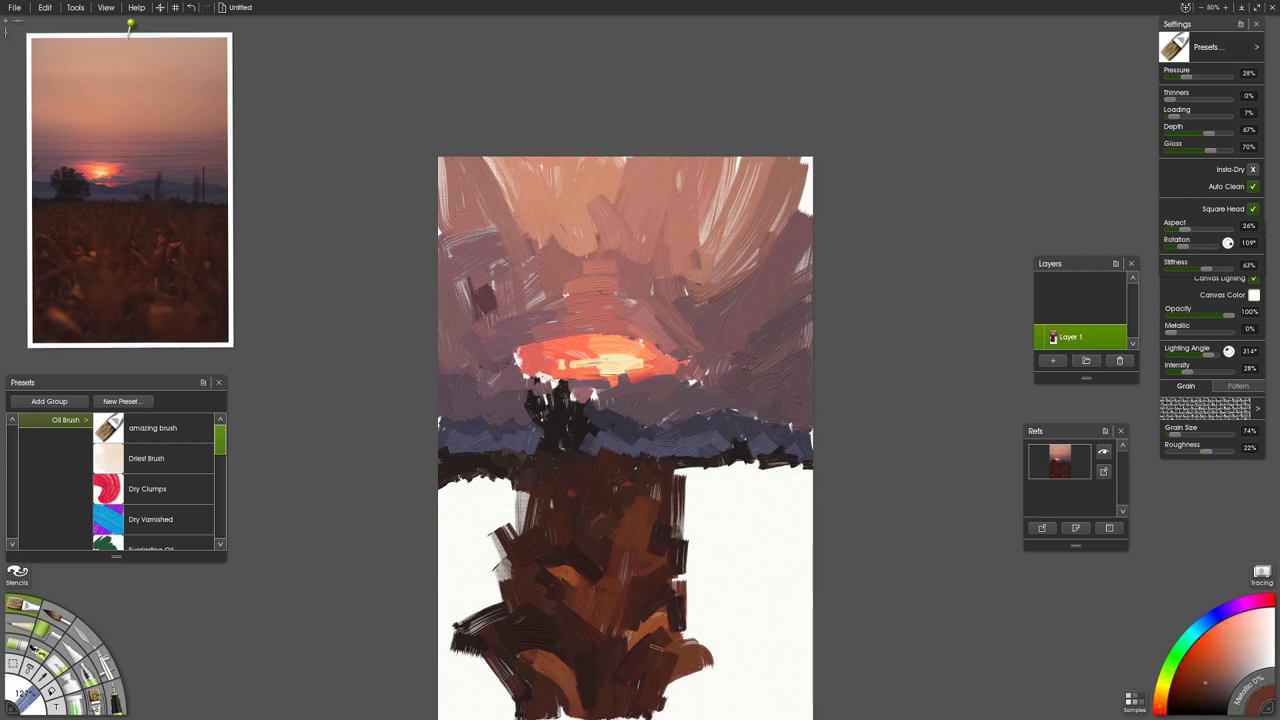
pyautogui.moveTo(641, 663); pyautogui.dragTo(628, 680)
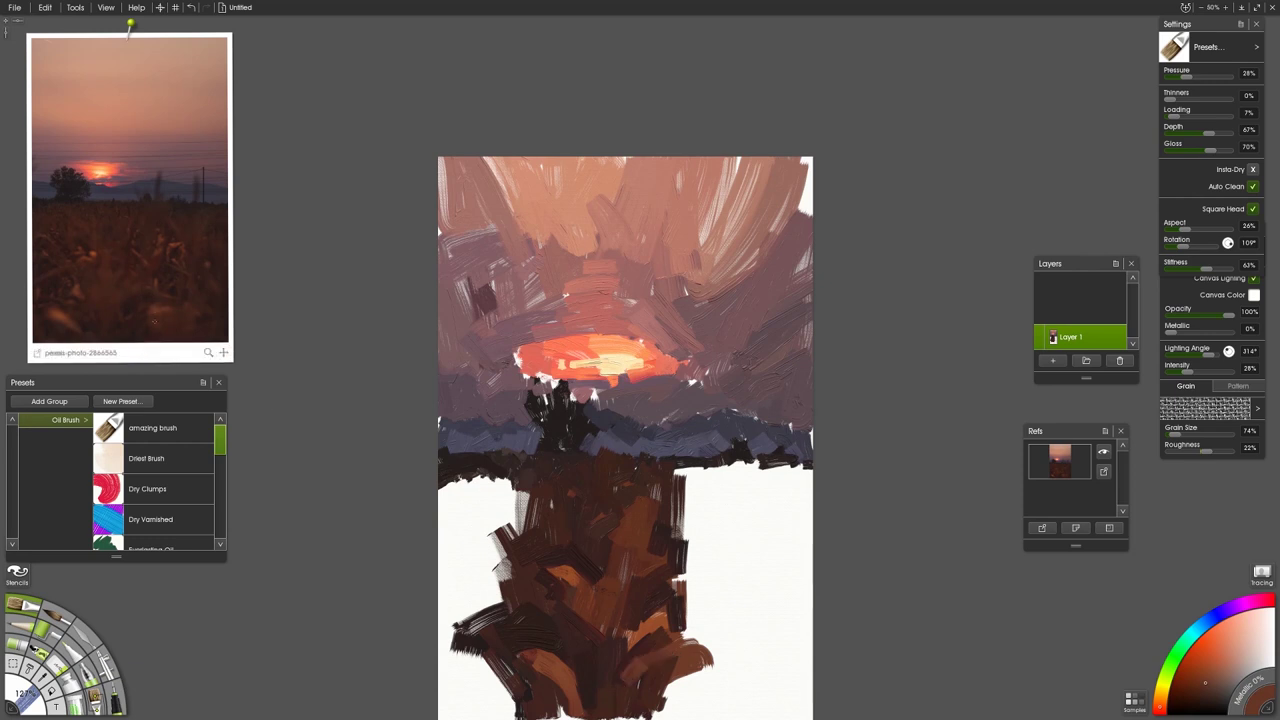
pyautogui.click(150, 304)
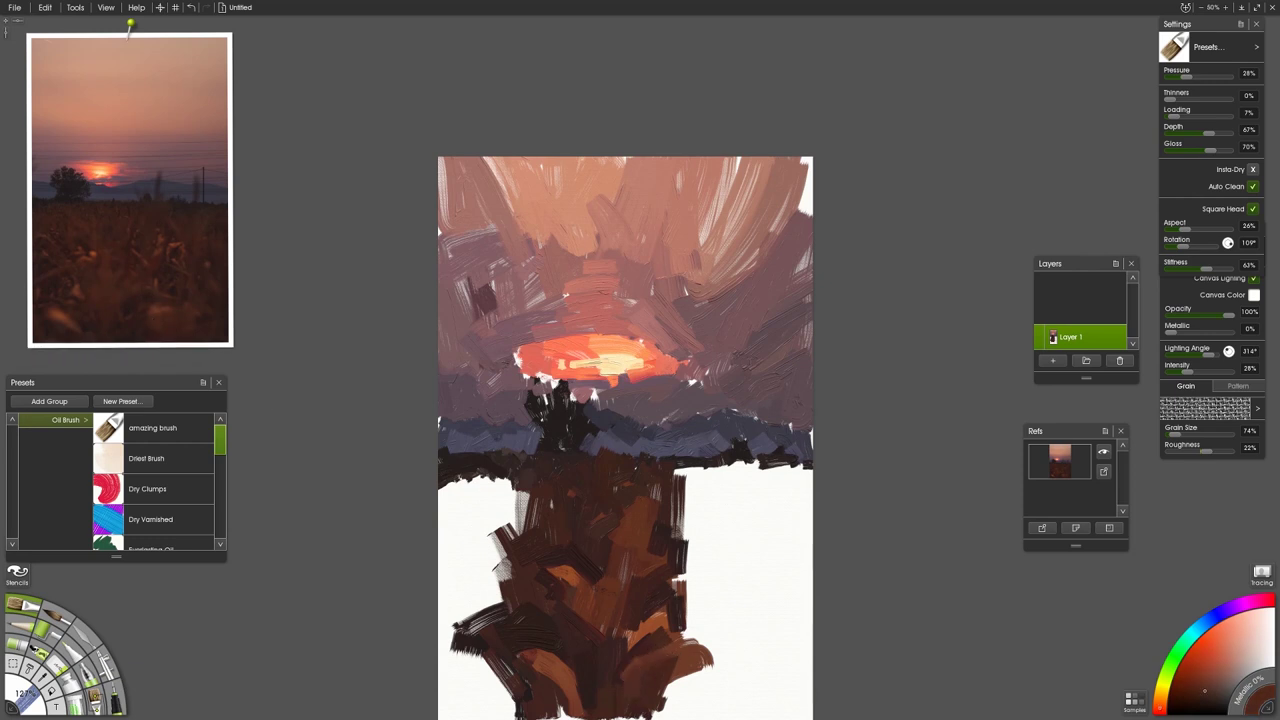
pyautogui.click(145, 300)
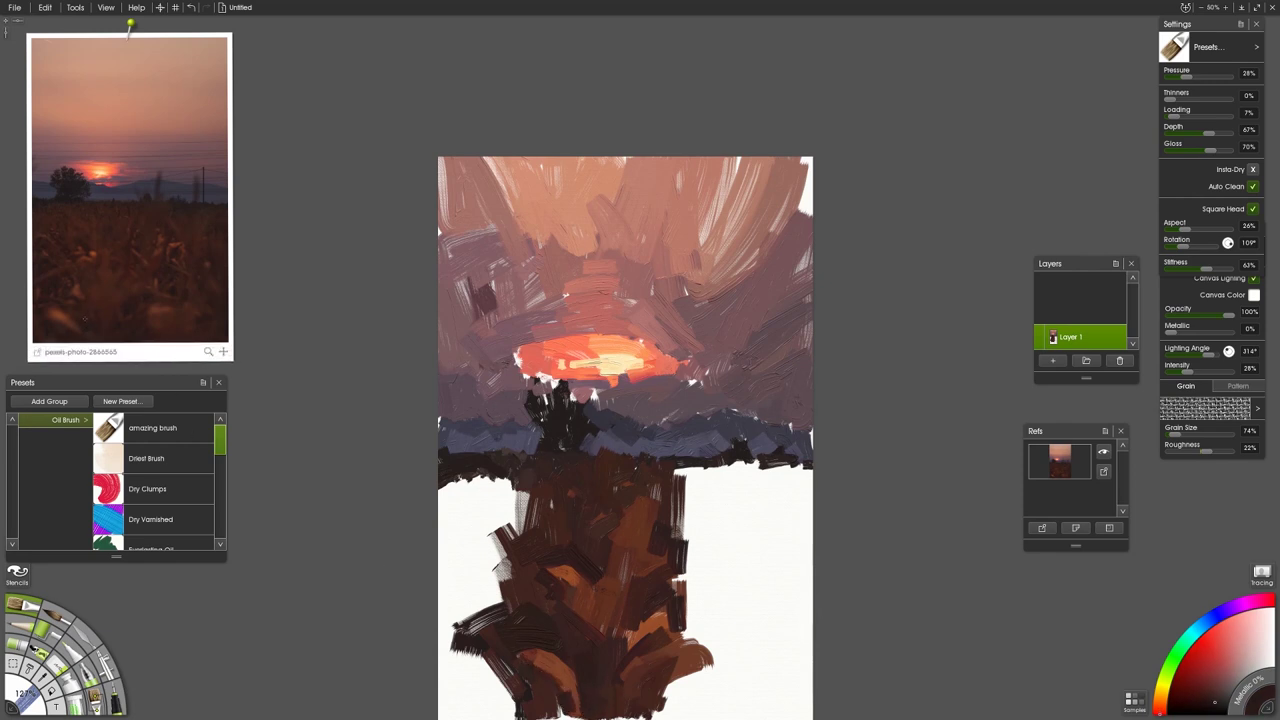
# Step: Sample dark tones from the reference and add a dark stroke at the field patch's upper right corner, just under the horizon
pyautogui.click(84, 319)
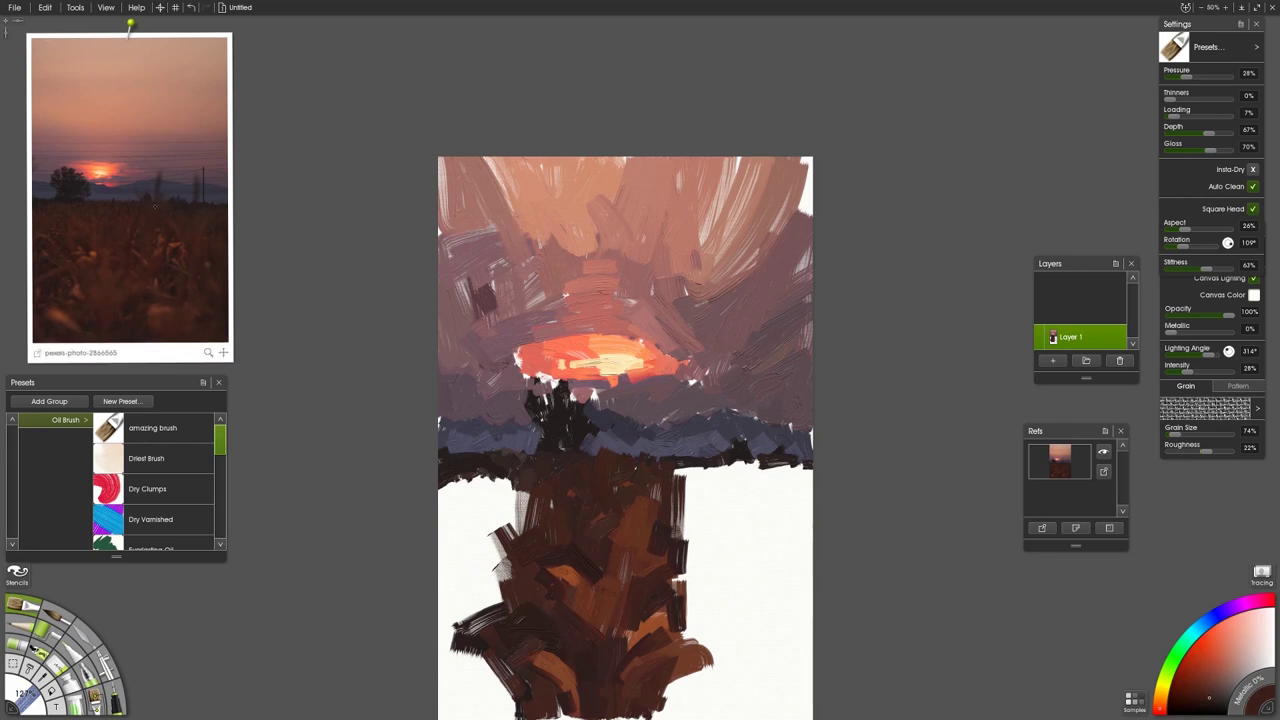
pyautogui.click(155, 206)
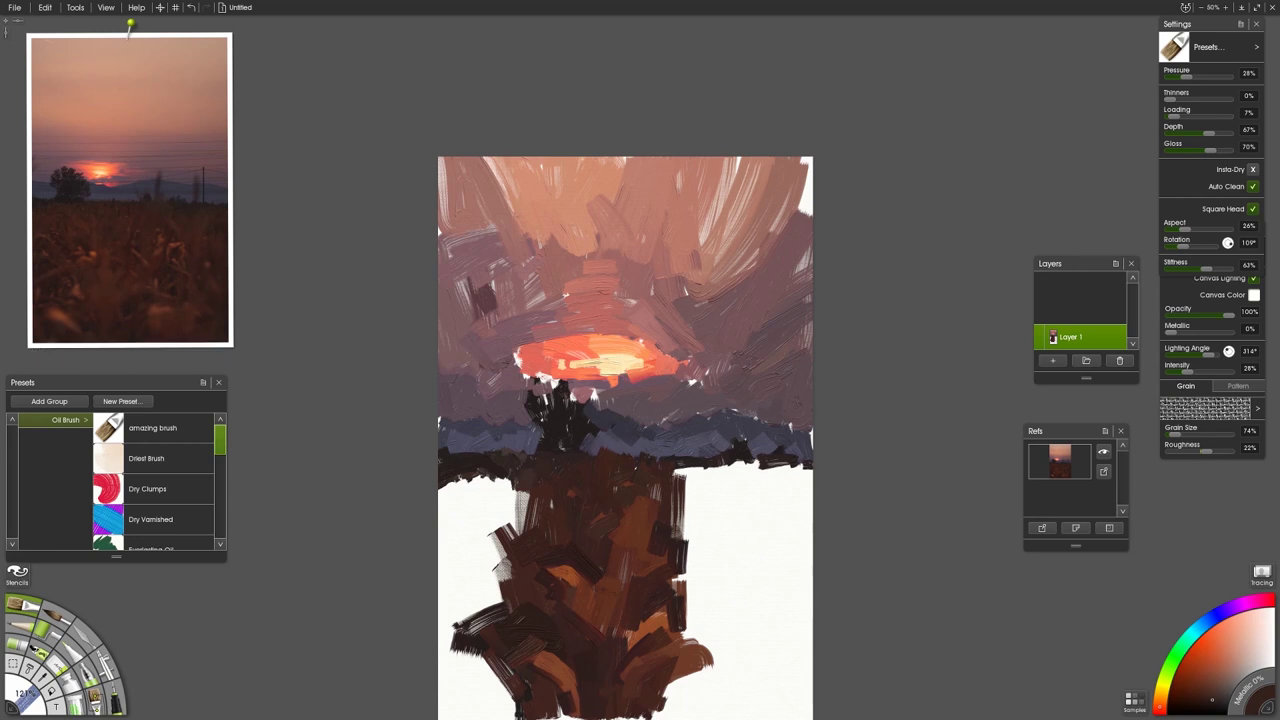
pyautogui.moveTo(681, 462); pyautogui.dragTo(683, 484)
pyautogui.press('[')
pyautogui.press('[')
pyautogui.moveTo(682, 464); pyautogui.dragTo(682, 354)
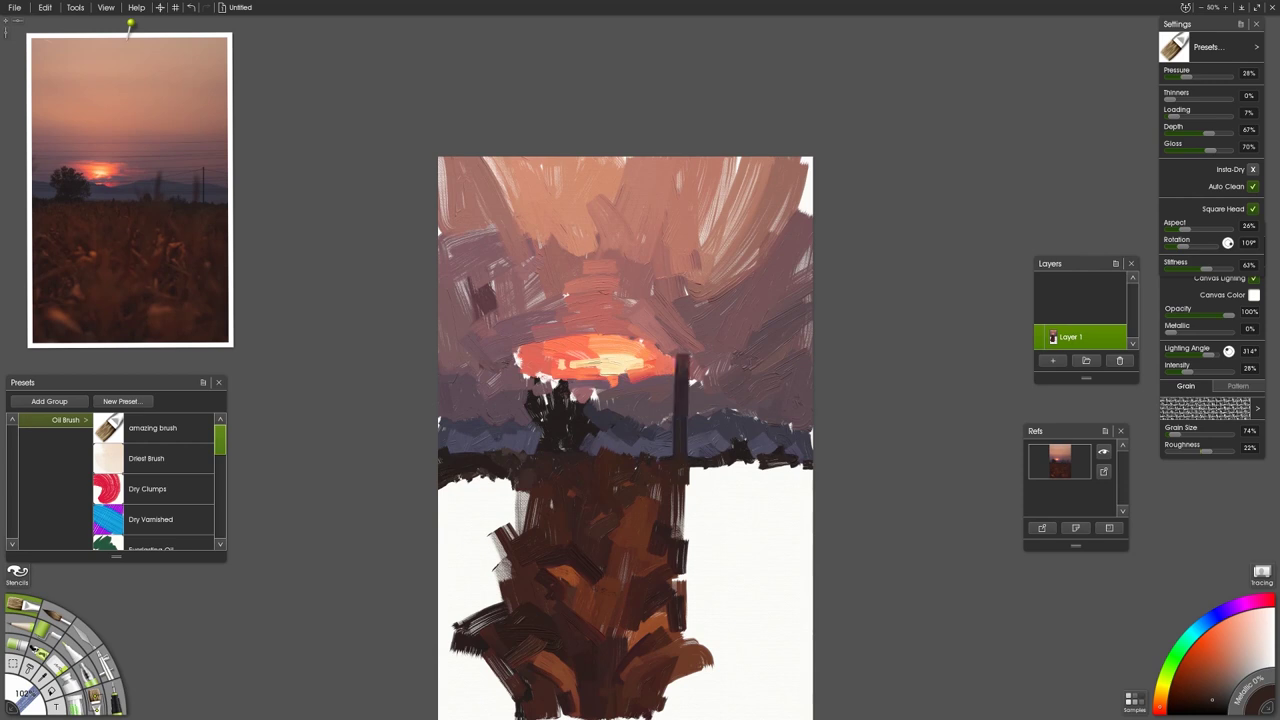
pyautogui.hotkey('ctrl', 'z')
pyautogui.press('[')
pyautogui.press('[')
pyautogui.press('[')
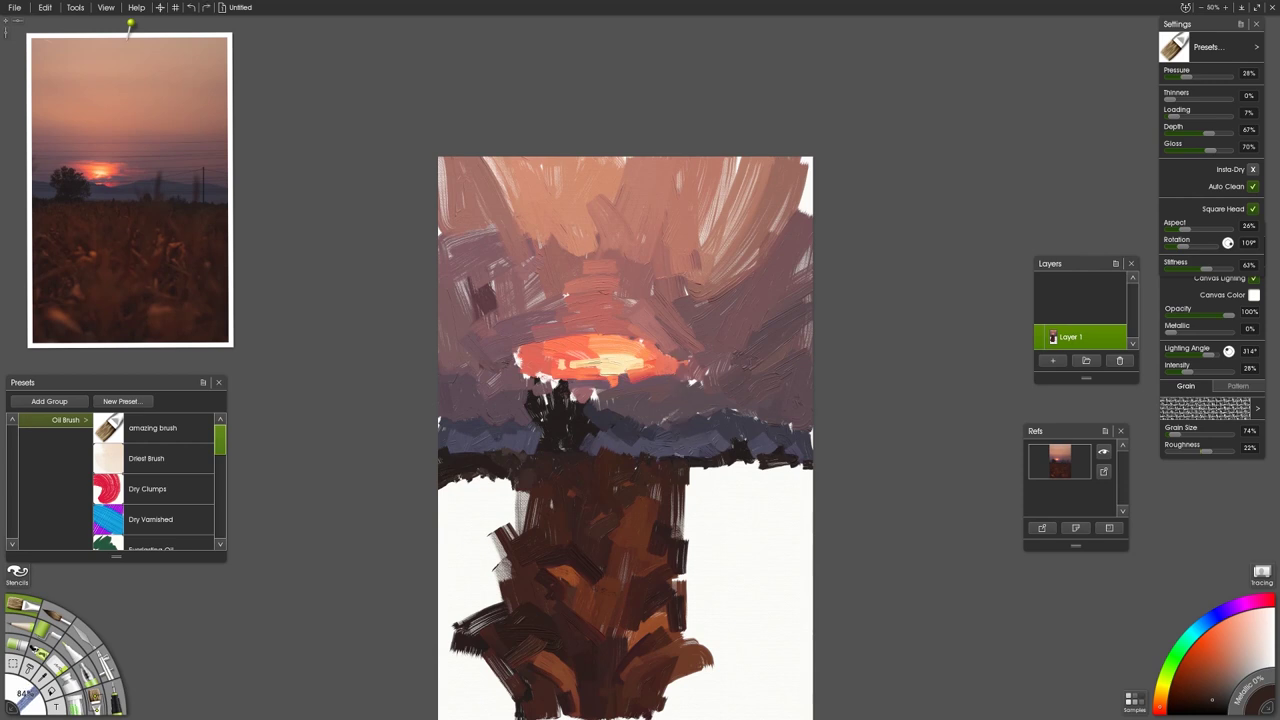
pyautogui.moveTo(678, 457); pyautogui.dragTo(678, 417)
pyautogui.hotkey('ctrl', 'z')
# Step: Set the brush stiffness to 89% and its size to 42%, and paint a thin dark utility pole above the horizon, right of the sun
pyautogui.moveTo(1209, 270); pyautogui.dragTo(1226, 269)
pyautogui.moveTo(667, 428)
pyautogui.mouseDown()
pyautogui.moveTo(667, 457)
pyautogui.moveTo(665, 431)
pyautogui.mouseUp()
pyautogui.hotkey('ctrl', 'z')
pyautogui.hotkey('ctrl', 'z')
pyautogui.press('[')
pyautogui.press('[')
pyautogui.press('[')
pyautogui.moveTo(670, 458); pyautogui.dragTo(670, 427)
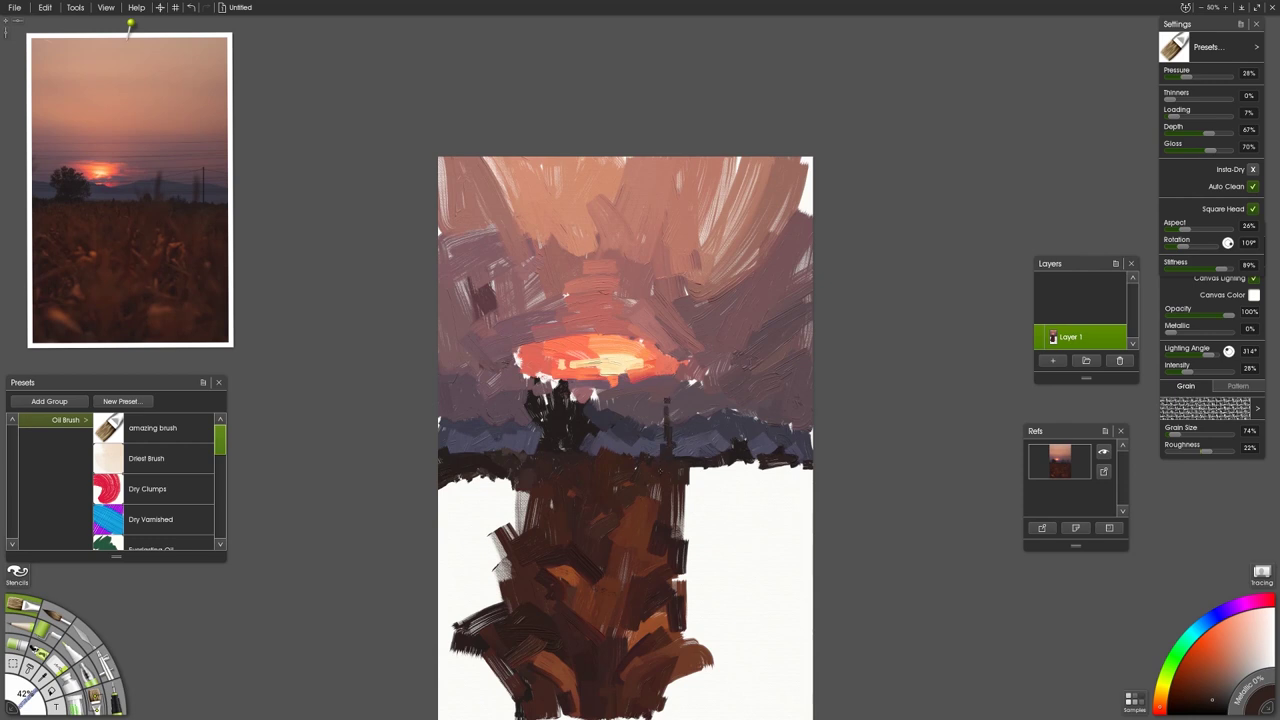
# Step: Paint a second dark pole above the horizon, right of the first, and darken its base using a brush size of 82%
pyautogui.keyDown('alt'); pyautogui.click(671, 459); pyautogui.keyUp('alt')
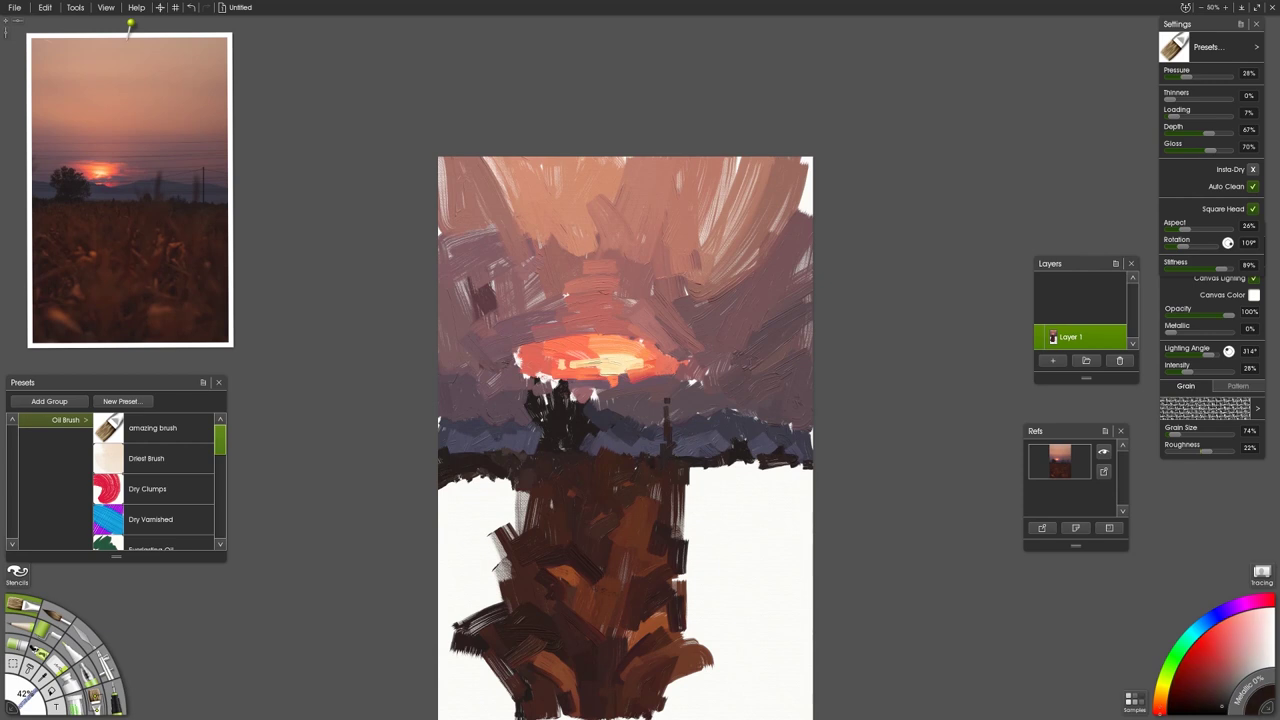
pyautogui.moveTo(676, 490)
pyautogui.mouseDown()
pyautogui.moveTo(715, 490)
pyautogui.moveTo(731, 398)
pyautogui.mouseUp()
pyautogui.click(1215, 698)
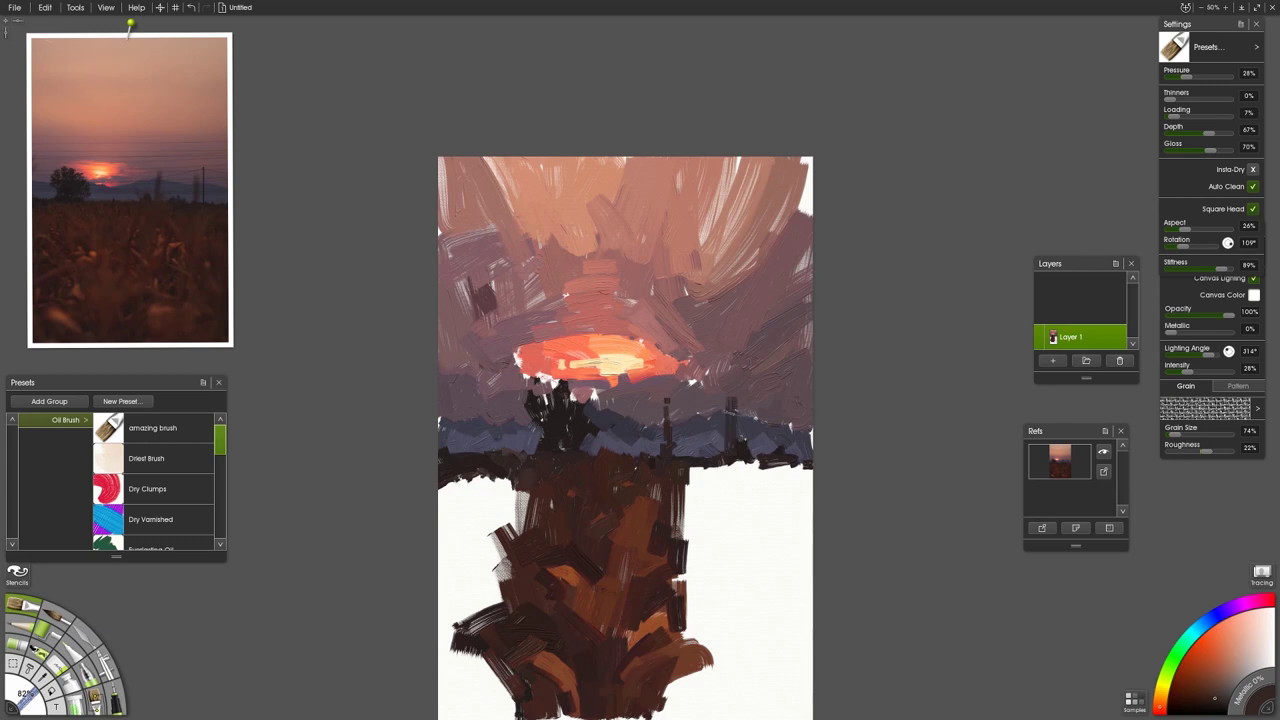
pyautogui.keyDown('alt'); pyautogui.click(735, 388); pyautogui.keyUp('alt')
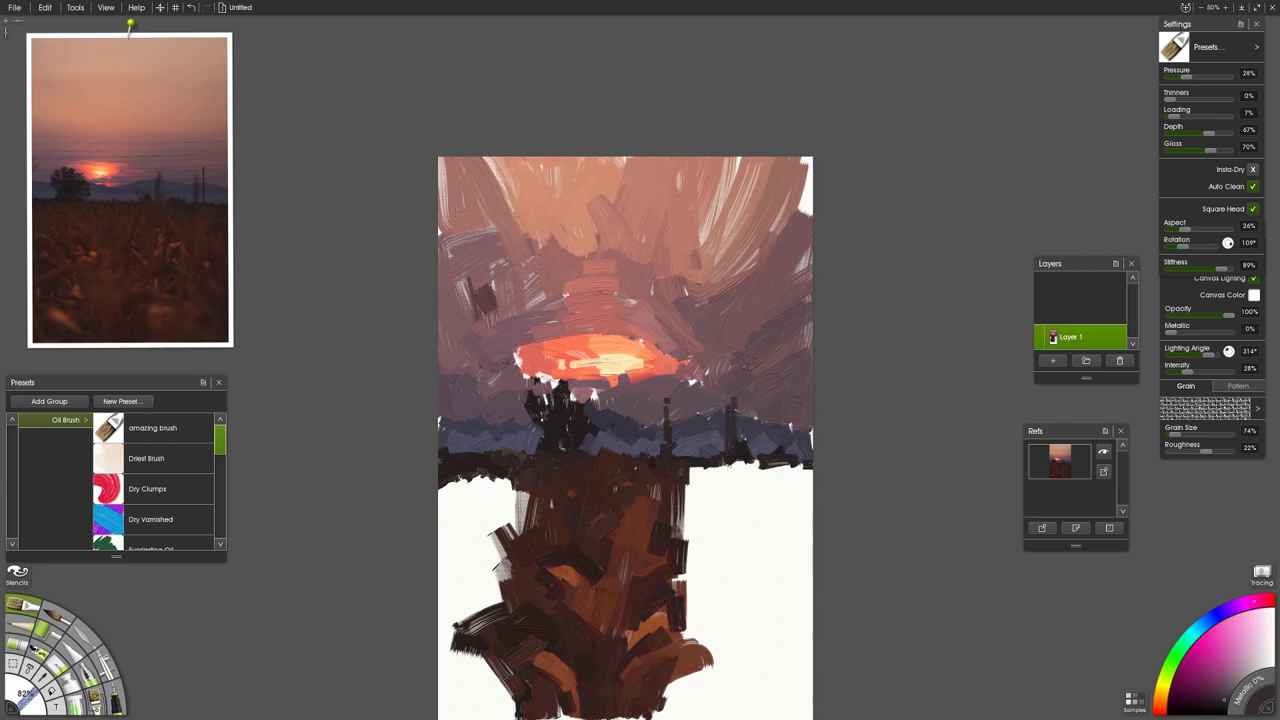
pyautogui.moveTo(698, 463); pyautogui.dragTo(711, 454)
# Step: Increase the brush size to 152% and extend the field patch's upper right edge with dark browns sampled from the reference
pyautogui.keyDown('alt'); pyautogui.click(222, 302); pyautogui.keyUp('alt')
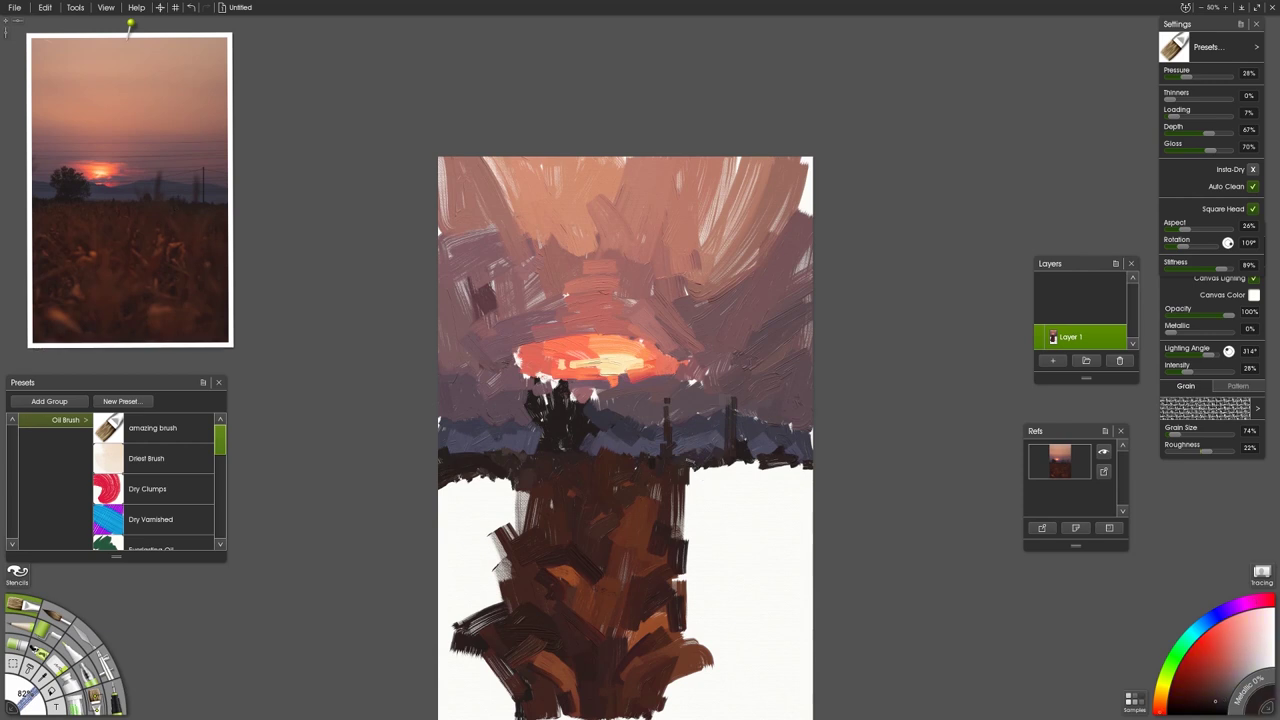
pyautogui.moveTo(721, 470)
pyautogui.mouseDown()
pyautogui.moveTo(690, 476)
pyautogui.moveTo(700, 509)
pyautogui.moveTo(714, 484)
pyautogui.mouseUp()
pyautogui.click(190, 290)
pyautogui.click(190, 285)
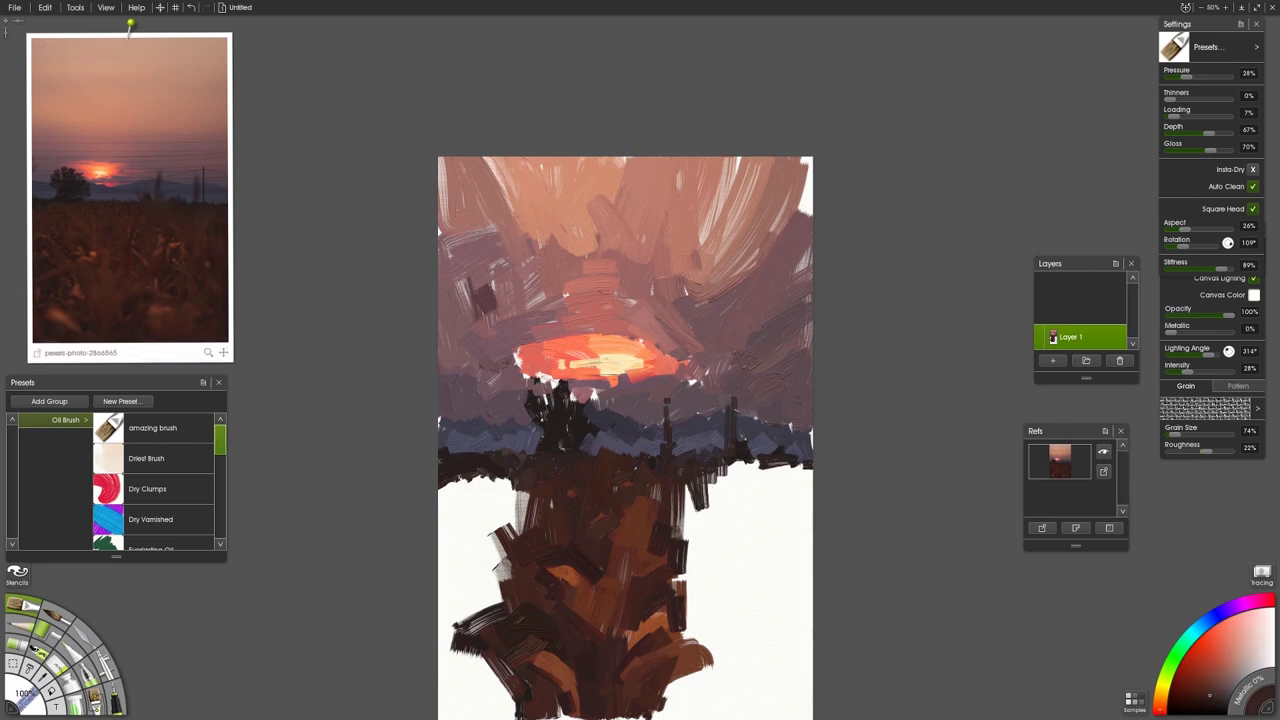
pyautogui.moveTo(699, 536)
pyautogui.mouseDown()
pyautogui.moveTo(735, 515)
pyautogui.moveTo(686, 514)
pyautogui.moveTo(691, 527)
pyautogui.mouseUp()
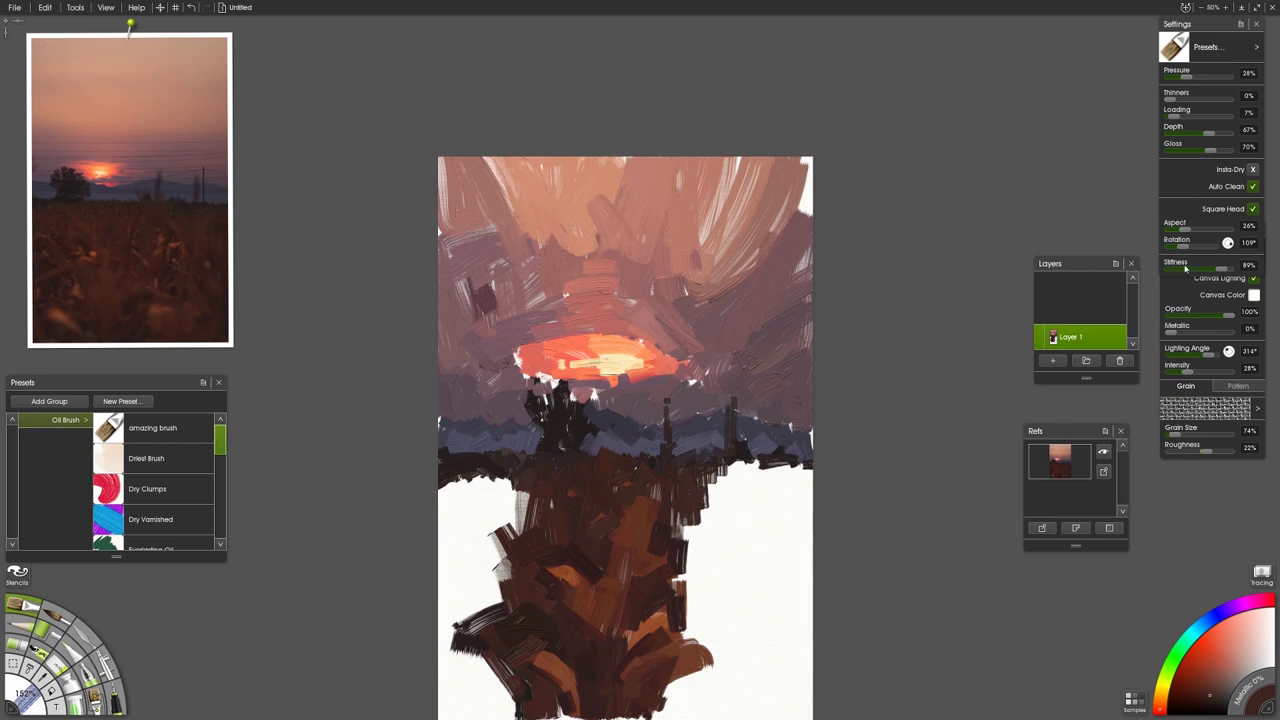
# Step: Set the brush stiffness to 66% and paint dark brown strokes down the right edge of the field patch
pyautogui.moveTo(1221, 270); pyautogui.dragTo(1209, 270)
pyautogui.moveTo(711, 485); pyautogui.dragTo(696, 556)
pyautogui.moveTo(682, 514)
pyautogui.mouseDown()
pyautogui.moveTo(693, 598)
pyautogui.moveTo(674, 535)
pyautogui.moveTo(661, 575)
pyautogui.mouseUp()
# Step: Sample dark browns from the reference and paint downward strokes along the upper left edge of the field patch
pyautogui.click(206, 277)
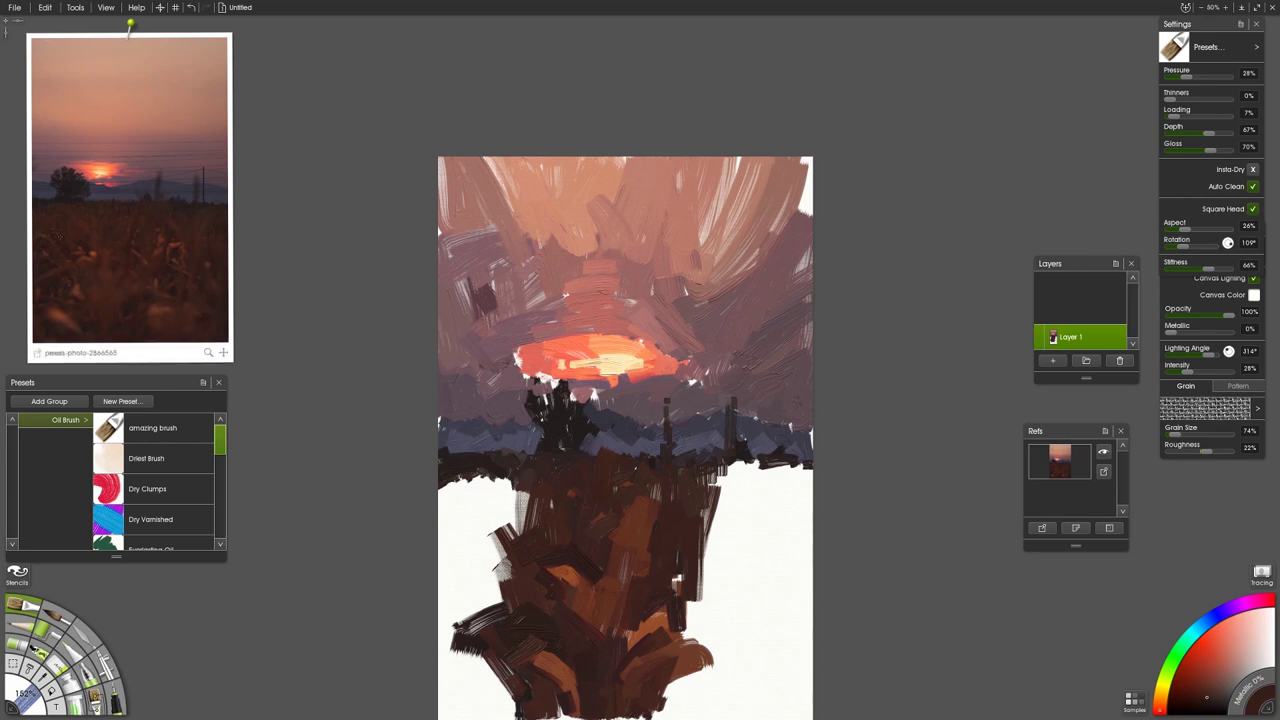
pyautogui.moveTo(513, 486); pyautogui.dragTo(520, 527)
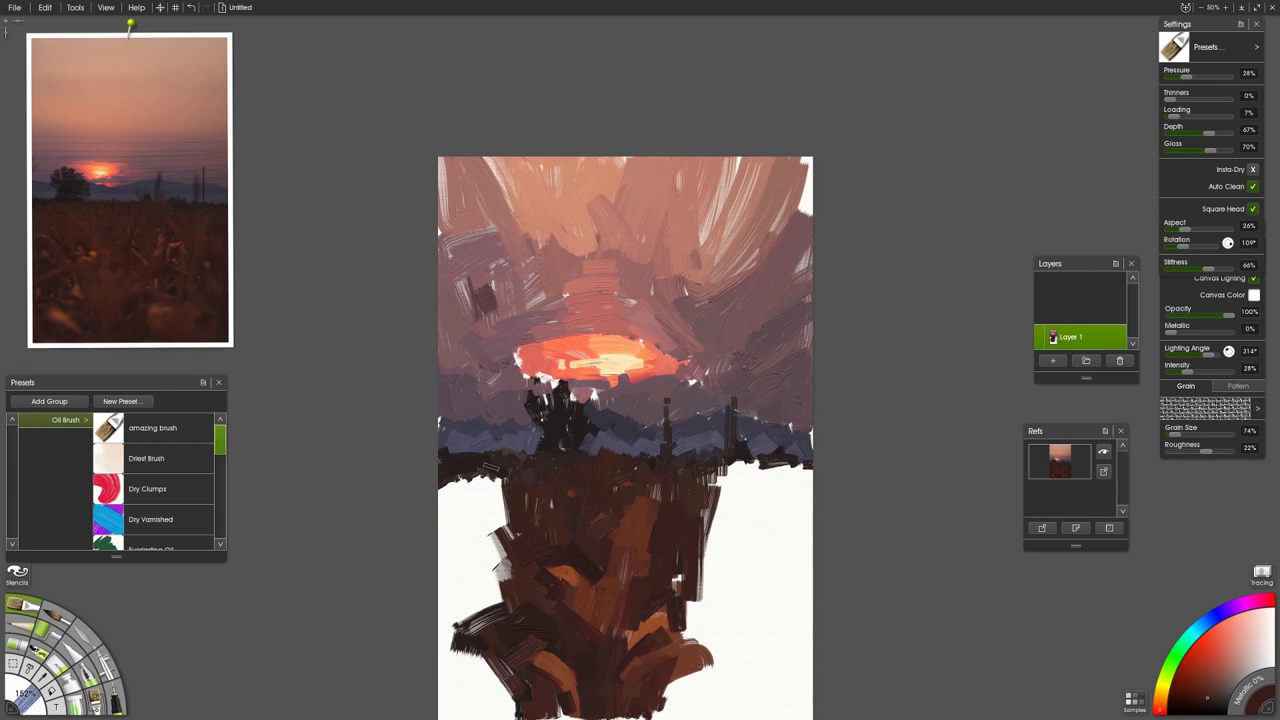
pyautogui.moveTo(491, 468)
pyautogui.mouseDown()
pyautogui.moveTo(508, 528)
pyautogui.moveTo(472, 528)
pyautogui.moveTo(490, 566)
pyautogui.mouseUp()
pyautogui.click(196, 280)
pyautogui.moveTo(484, 518); pyautogui.dragTo(500, 564)
pyautogui.moveTo(466, 530); pyautogui.dragTo(482, 594)
# Step: Slightly enlarge the brush and fill the field with dark brown strokes out to the canvas's left edge, from the horizon to the lower left
pyautogui.press(']')
pyautogui.moveTo(446, 534); pyautogui.dragTo(466, 600)
pyautogui.moveTo(466, 568); pyautogui.dragTo(496, 602)
pyautogui.moveTo(508, 534); pyautogui.dragTo(502, 602)
pyautogui.moveTo(482, 544); pyautogui.dragTo(460, 608)
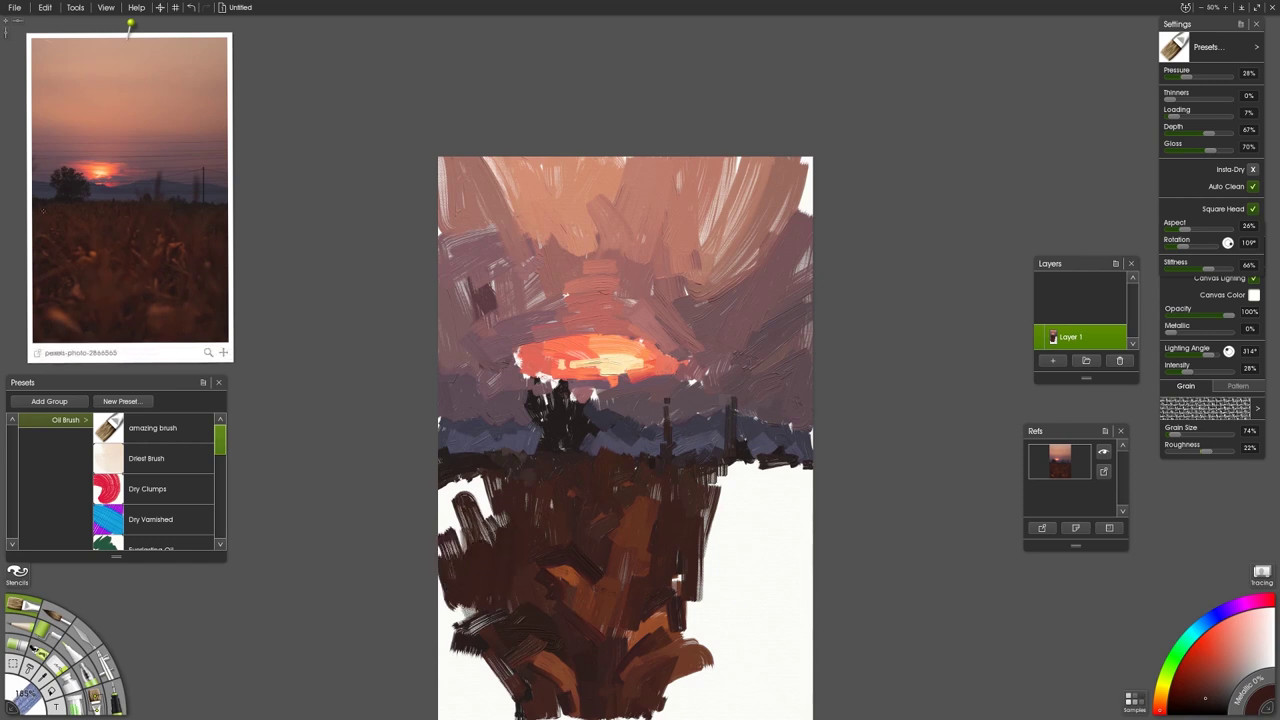
pyautogui.moveTo(467, 487)
pyautogui.mouseDown()
pyautogui.moveTo(447, 512)
pyautogui.moveTo(482, 486)
pyautogui.moveTo(489, 530)
pyautogui.mouseUp()
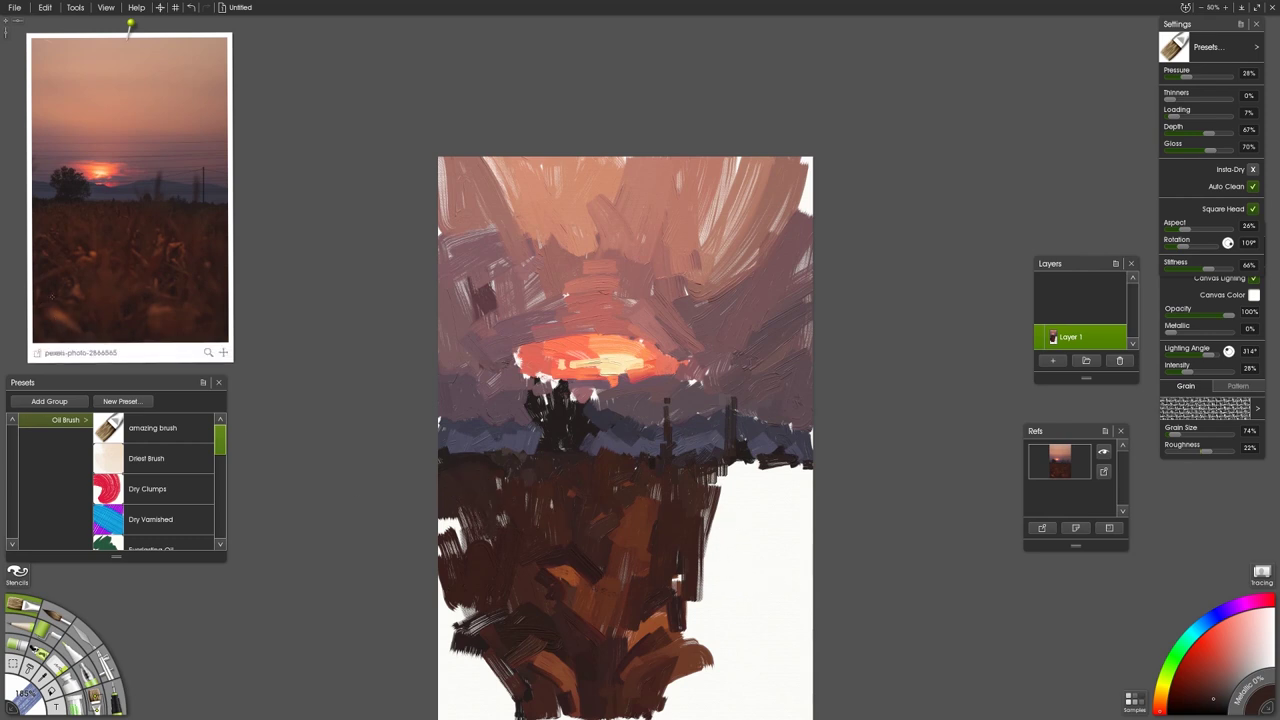
pyautogui.moveTo(464, 574); pyautogui.dragTo(452, 622)
pyautogui.moveTo(462, 510); pyautogui.dragTo(452, 554)
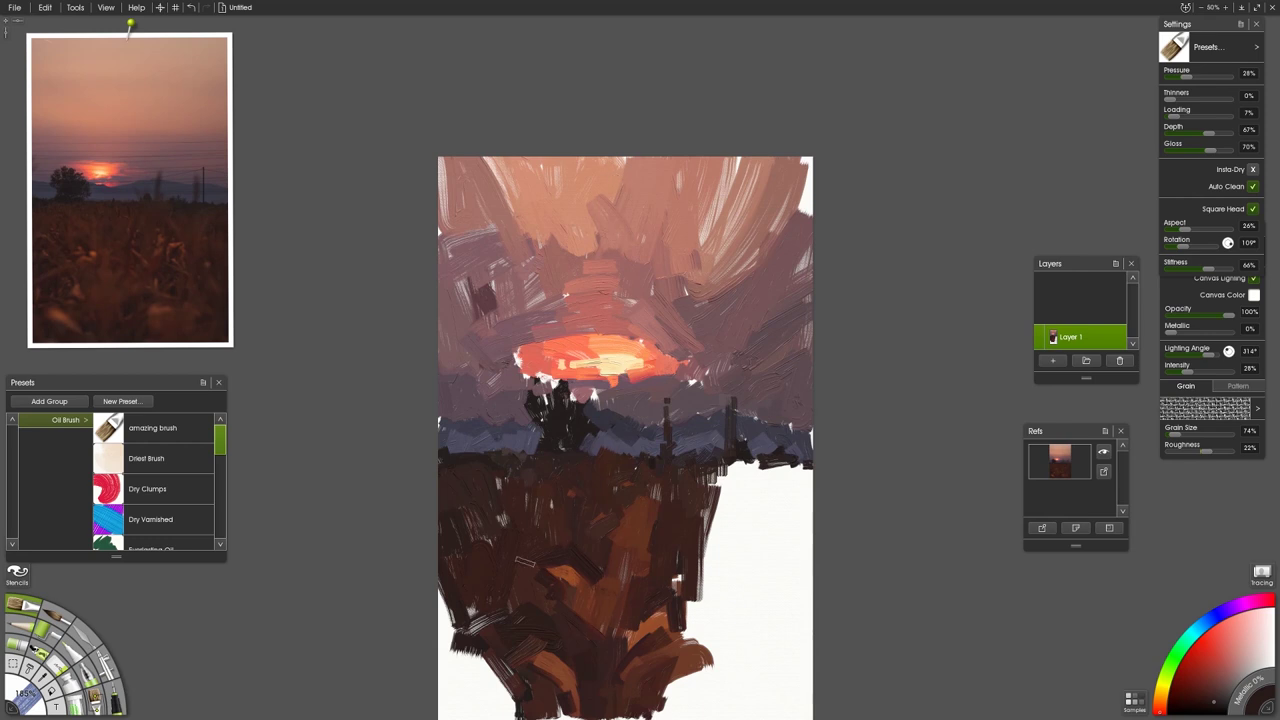
pyautogui.moveTo(52, 310)
pyautogui.moveTo(468, 635)
pyautogui.mouseDown()
pyautogui.moveTo(443, 606)
pyautogui.moveTo(461, 688)
pyautogui.moveTo(490, 682)
pyautogui.moveTo(498, 700)
pyautogui.mouseUp()
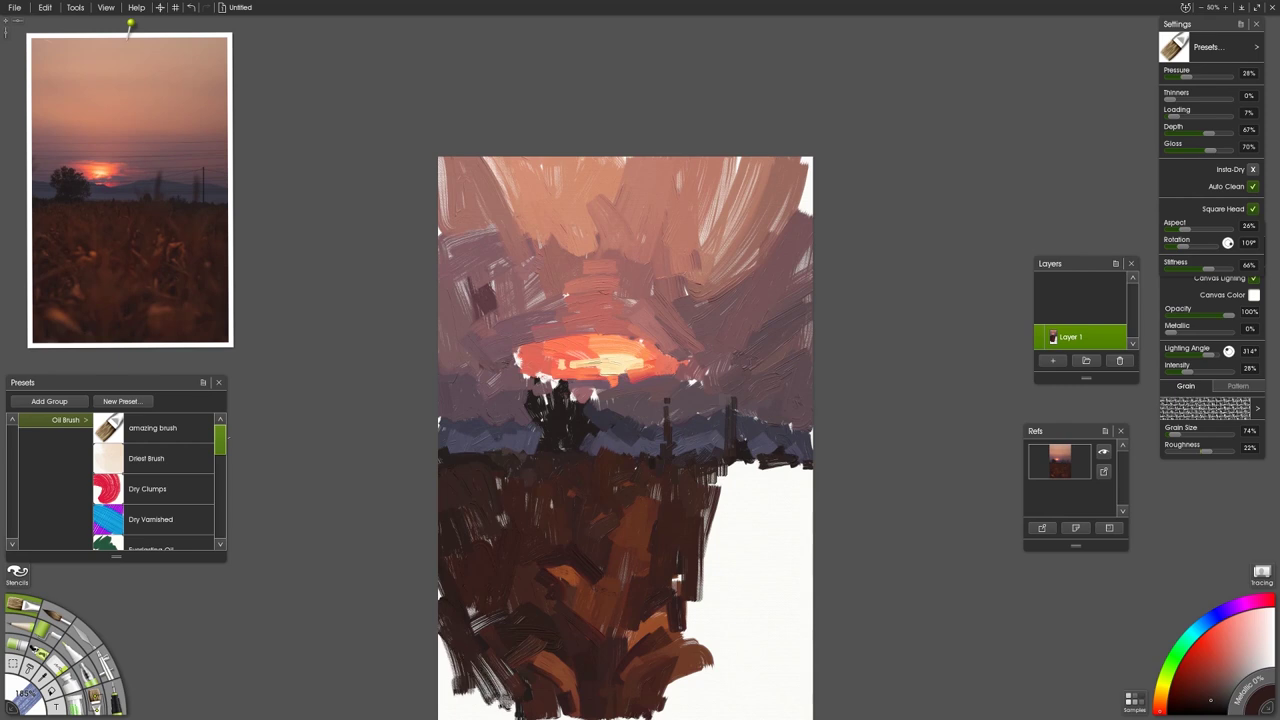
pyautogui.moveTo(556, 570)
pyautogui.mouseDown()
pyautogui.moveTo(590, 622)
pyautogui.moveTo(848, 347)
pyautogui.mouseUp()
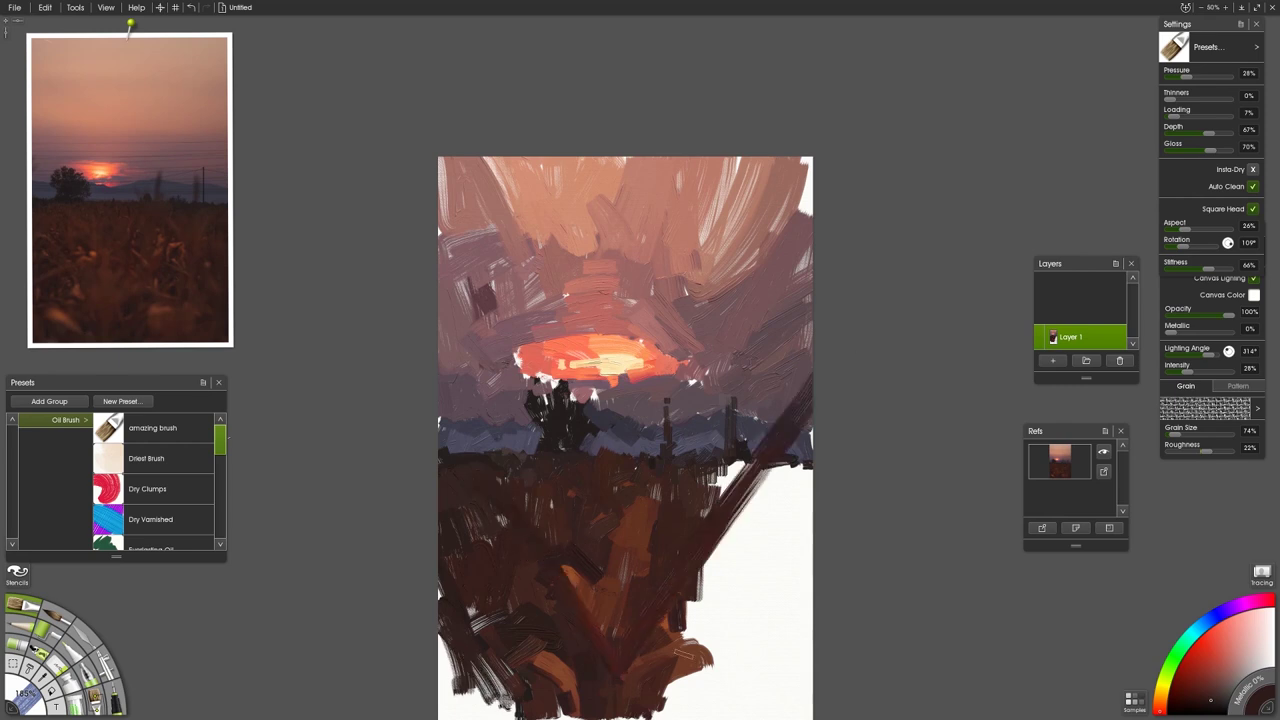
pyautogui.hotkey('ctrl', 'z')
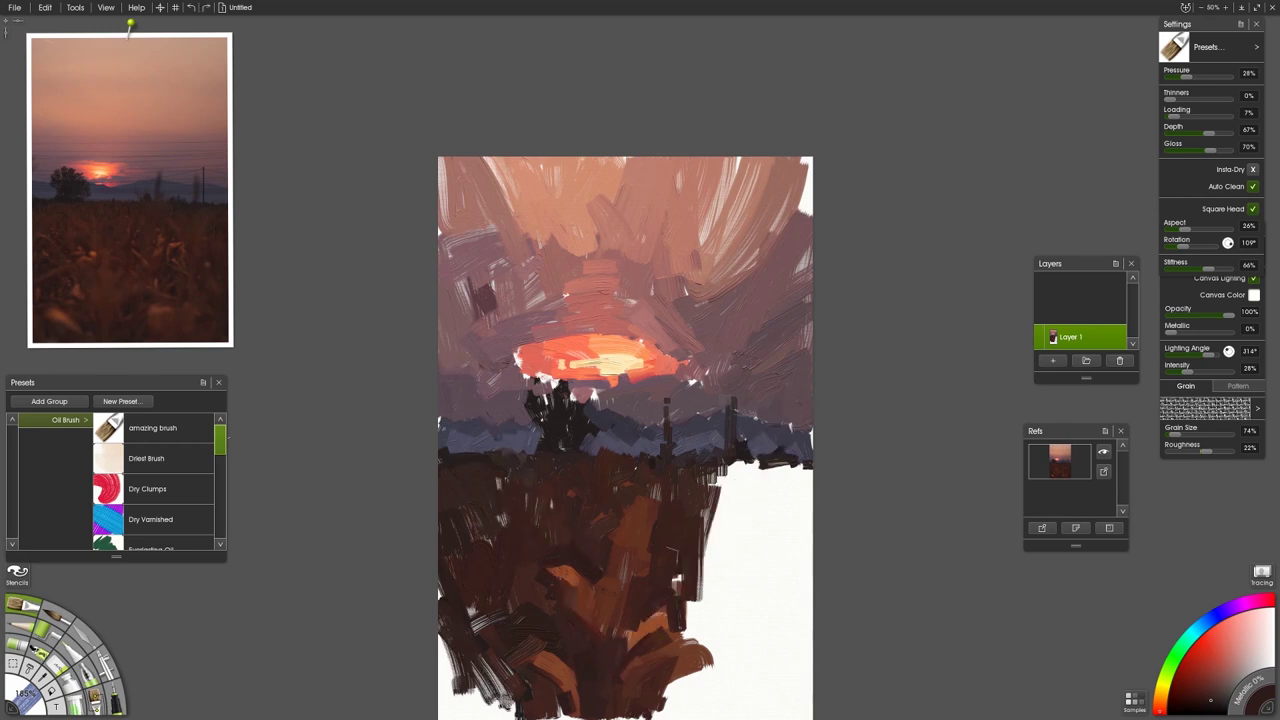
pyautogui.moveTo(776, 402); pyautogui.dragTo(680, 570)
pyautogui.hotkey('ctrl', 'z')
# Step: Extend the field's lower left area downward with near-black strokes sampled from the bottom of the reference
pyautogui.moveTo(55, 329)
pyautogui.moveTo(503, 658); pyautogui.dragTo(483, 706)
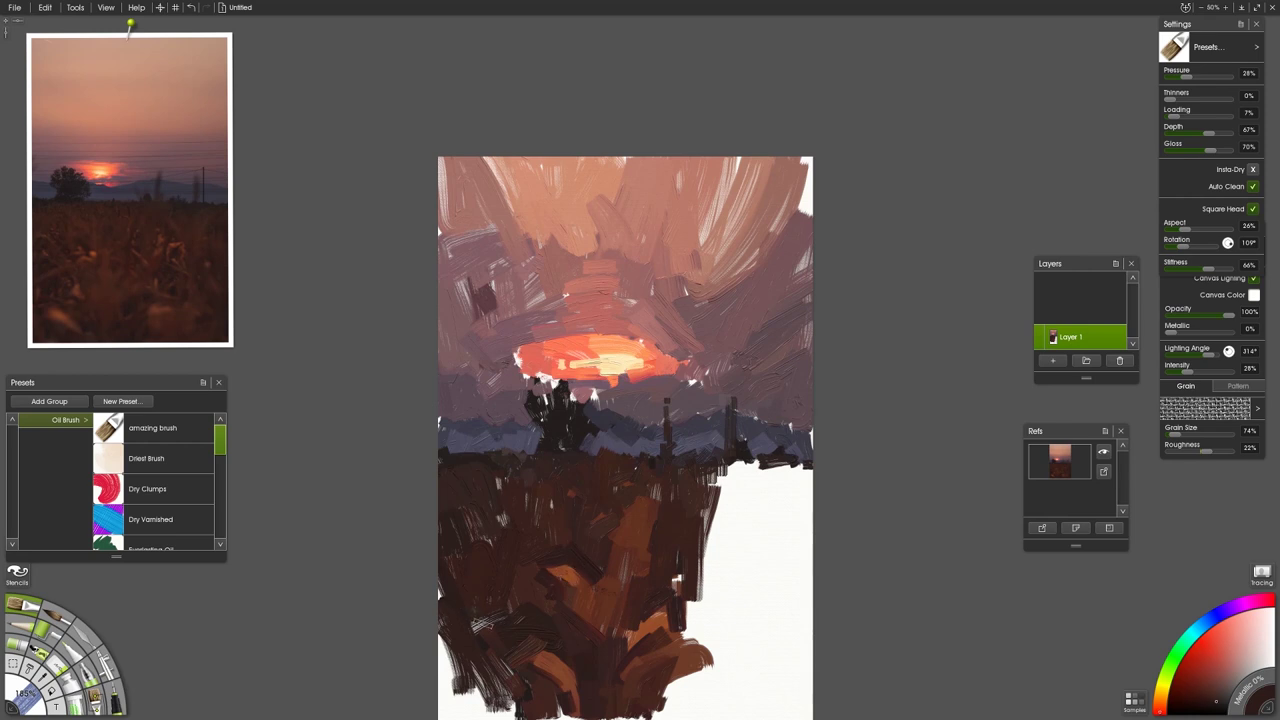
pyautogui.moveTo(482, 636)
pyautogui.mouseDown()
pyautogui.moveTo(449, 712)
pyautogui.moveTo(434, 714)
pyautogui.moveTo(447, 714)
pyautogui.moveTo(440, 660)
pyautogui.mouseUp()
pyautogui.click(92, 328)
pyautogui.moveTo(590, 645); pyautogui.dragTo(594, 532)
pyautogui.moveTo(495, 528); pyautogui.dragTo(495, 524)
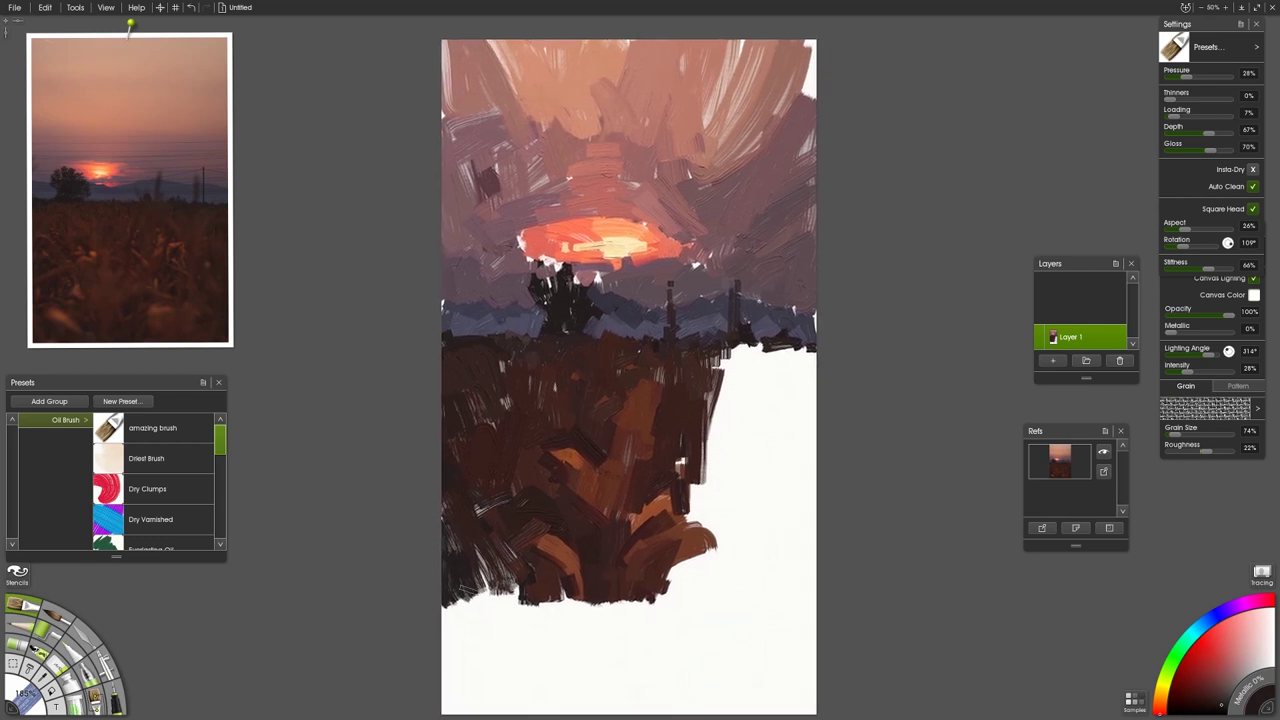
pyautogui.moveTo(457, 600); pyautogui.dragTo(470, 640)
pyautogui.moveTo(474, 576)
pyautogui.mouseDown()
pyautogui.moveTo(491, 618)
pyautogui.moveTo(499, 600)
pyautogui.mouseUp()
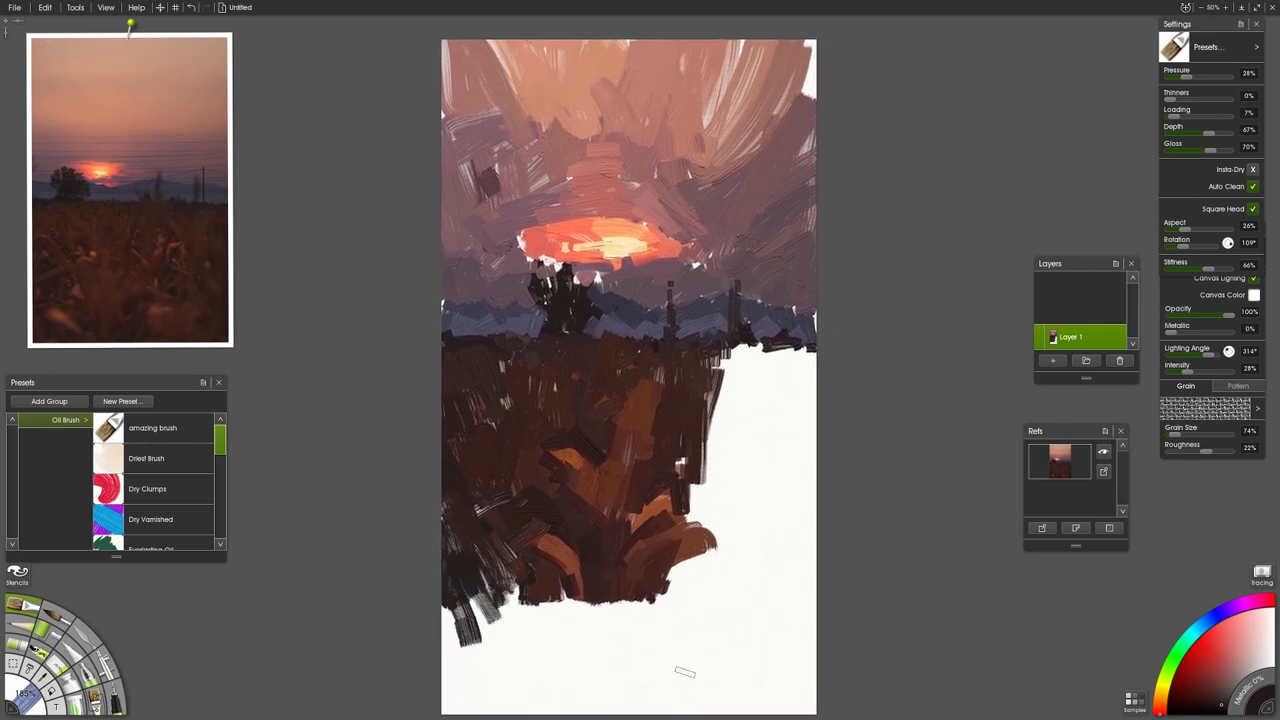
# Step: Increase the brush size to 318% and fill the canvas's lower left corner with near-black strokes
pyautogui.press('-')
pyautogui.press(']')
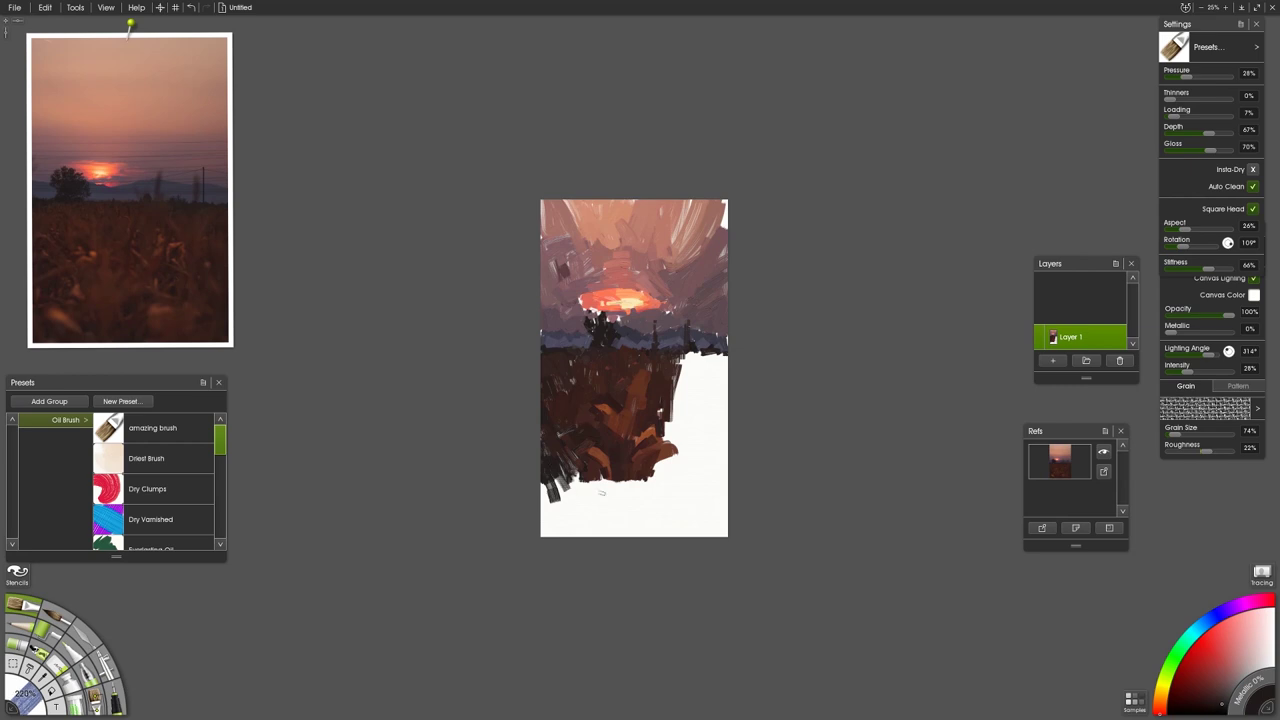
pyautogui.press(']')
pyautogui.press(']')
pyautogui.moveTo(566, 474); pyautogui.dragTo(584, 531)
pyautogui.moveTo(558, 484); pyautogui.dragTo(562, 535)
pyautogui.moveTo(546, 500)
pyautogui.mouseDown()
pyautogui.moveTo(547, 535)
pyautogui.moveTo(580, 524)
pyautogui.mouseUp()
# Step: Layer dark reddish-brown strokes sampled from the reference over the near-black lower left corner of the field
pyautogui.click(80, 300)
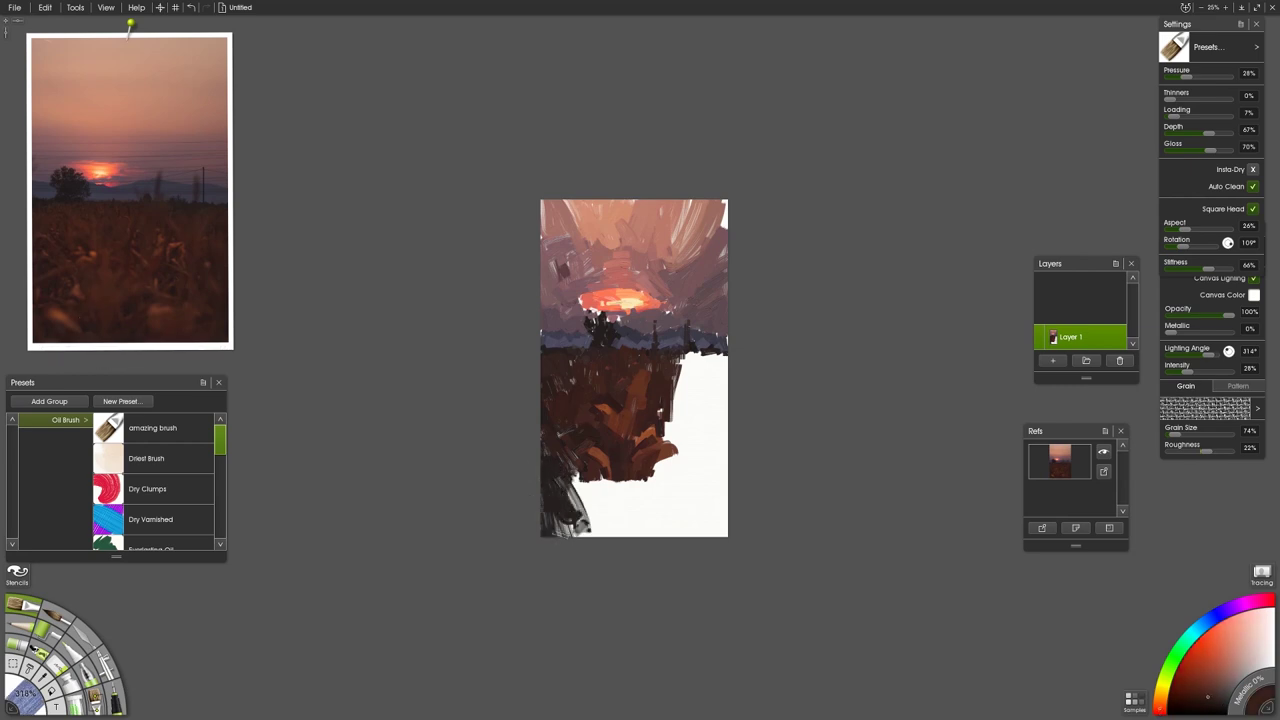
pyautogui.moveTo(560, 482); pyautogui.dragTo(598, 536)
pyautogui.moveTo(72, 327)
pyautogui.moveTo(553, 506)
pyautogui.mouseDown()
pyautogui.moveTo(572, 536)
pyautogui.moveTo(605, 525)
pyautogui.moveTo(565, 494)
pyautogui.moveTo(556, 503)
pyautogui.moveTo(574, 513)
pyautogui.moveTo(572, 500)
pyautogui.mouseUp()
pyautogui.click(174, 254)
pyautogui.keyDown('alt'); pyautogui.click(547, 491); pyautogui.keyUp('alt')
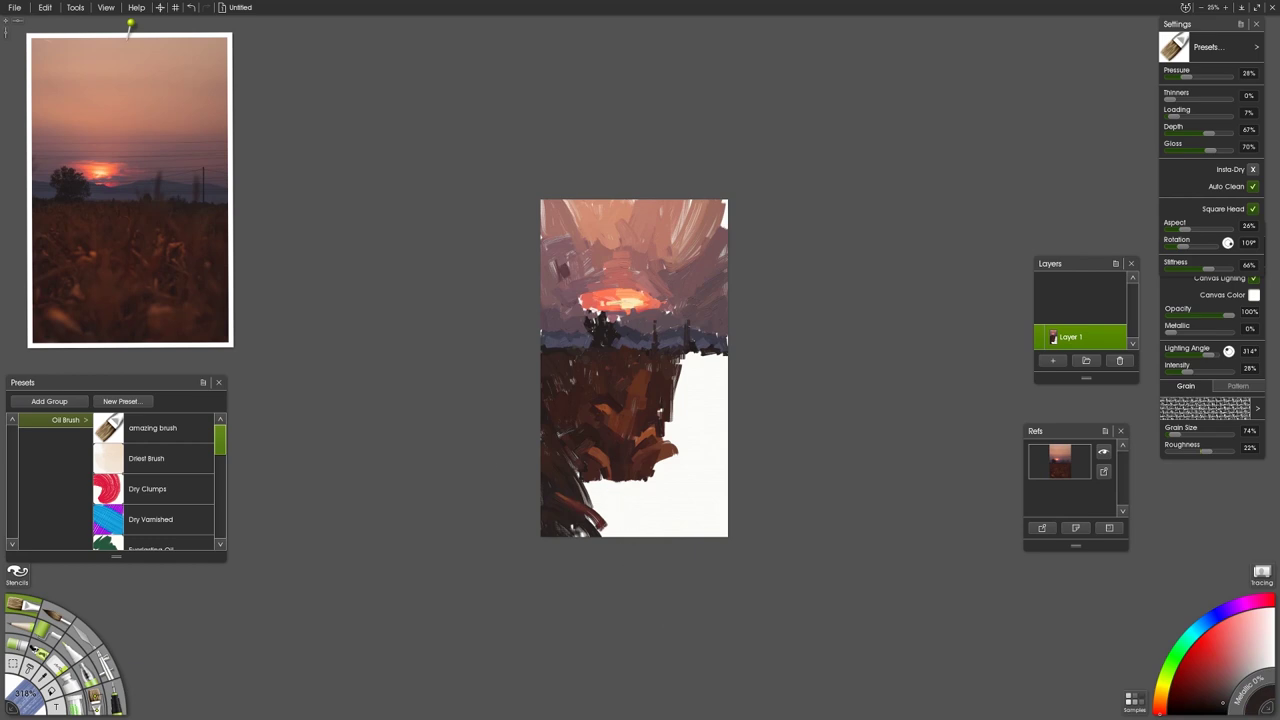
# Step: Sample browns from the reference's lower field and fill the lower middle of the field down to the canvas's bottom edge
pyautogui.click(125, 309)
pyautogui.moveTo(651, 477)
pyautogui.mouseDown()
pyautogui.moveTo(610, 513)
pyautogui.moveTo(608, 533)
pyautogui.moveTo(600, 508)
pyautogui.moveTo(601, 538)
pyautogui.mouseUp()
pyautogui.click(113, 309)
pyautogui.click(132, 302)
pyautogui.click(128, 304)
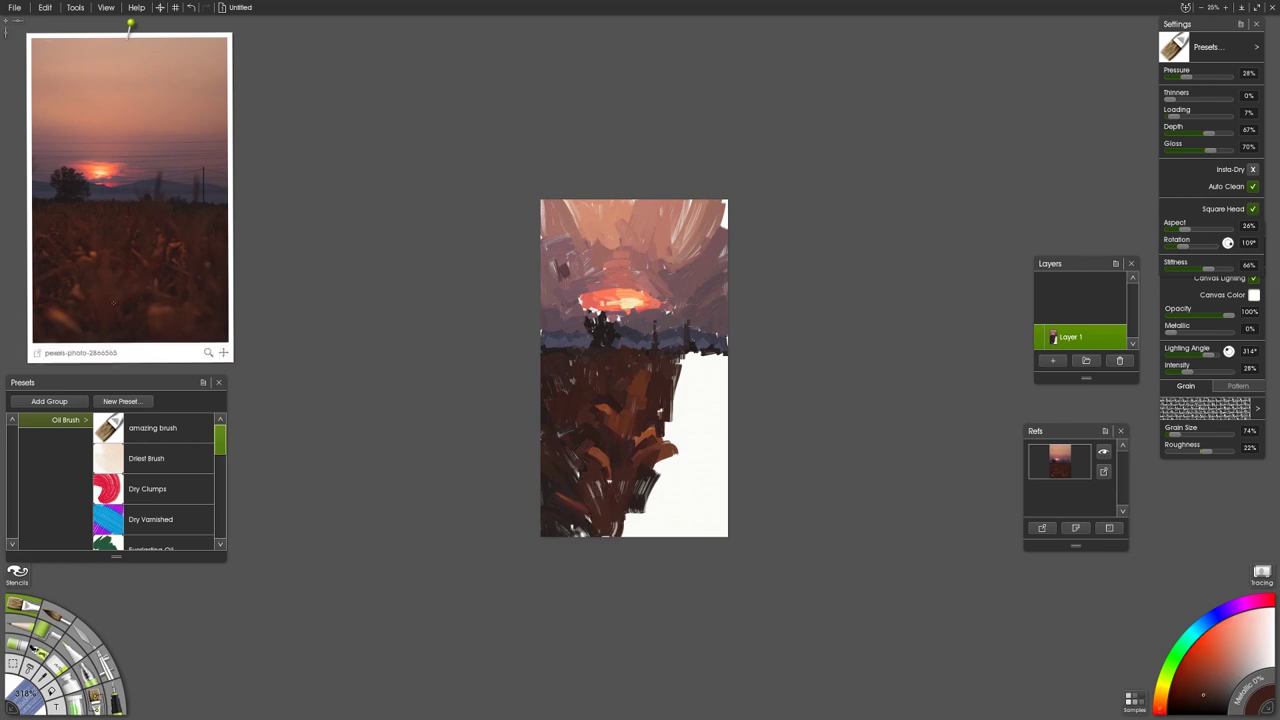
pyautogui.moveTo(619, 475); pyautogui.dragTo(596, 513)
# Step: Reduce the brush size to 286% and add reddish-brown plant strokes to the lower middle of the field
pyautogui.click(172, 250)
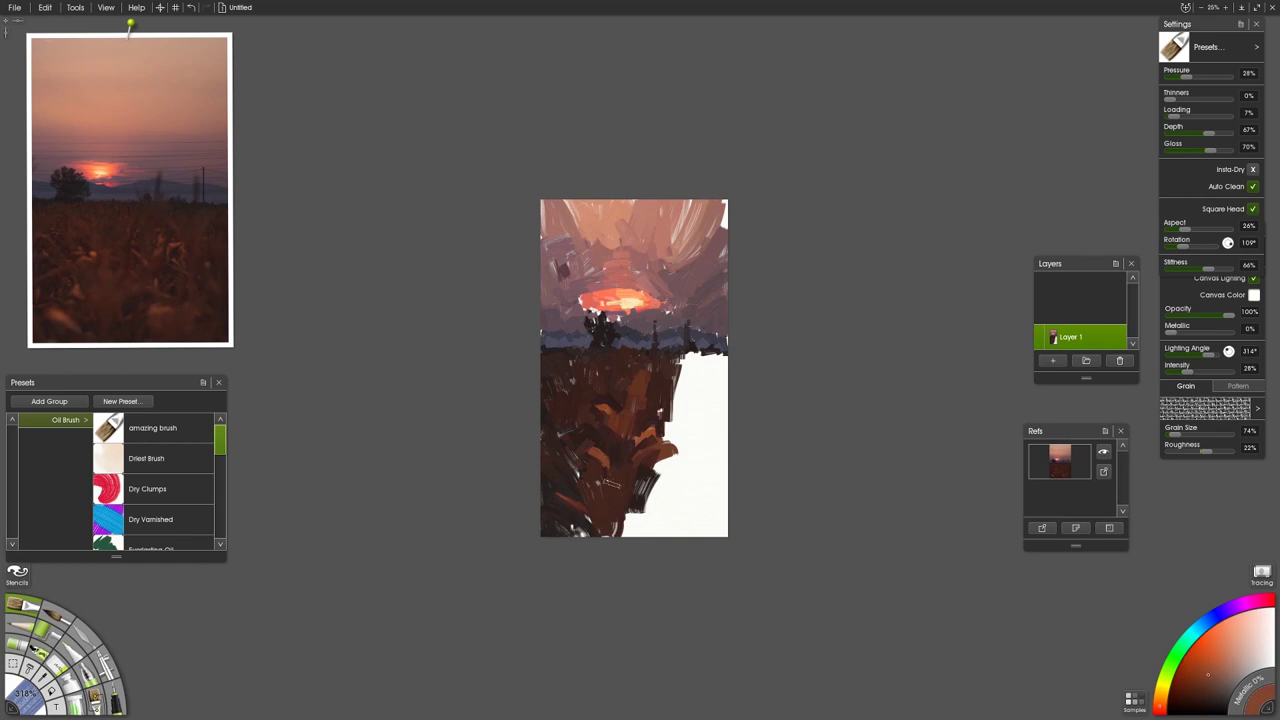
pyautogui.press('[')
pyautogui.moveTo(601, 463); pyautogui.dragTo(608, 502)
pyautogui.keyDown('alt'); pyautogui.click(621, 464); pyautogui.keyUp('alt')
pyautogui.keyDown('alt'); pyautogui.click(598, 470); pyautogui.keyUp('alt')
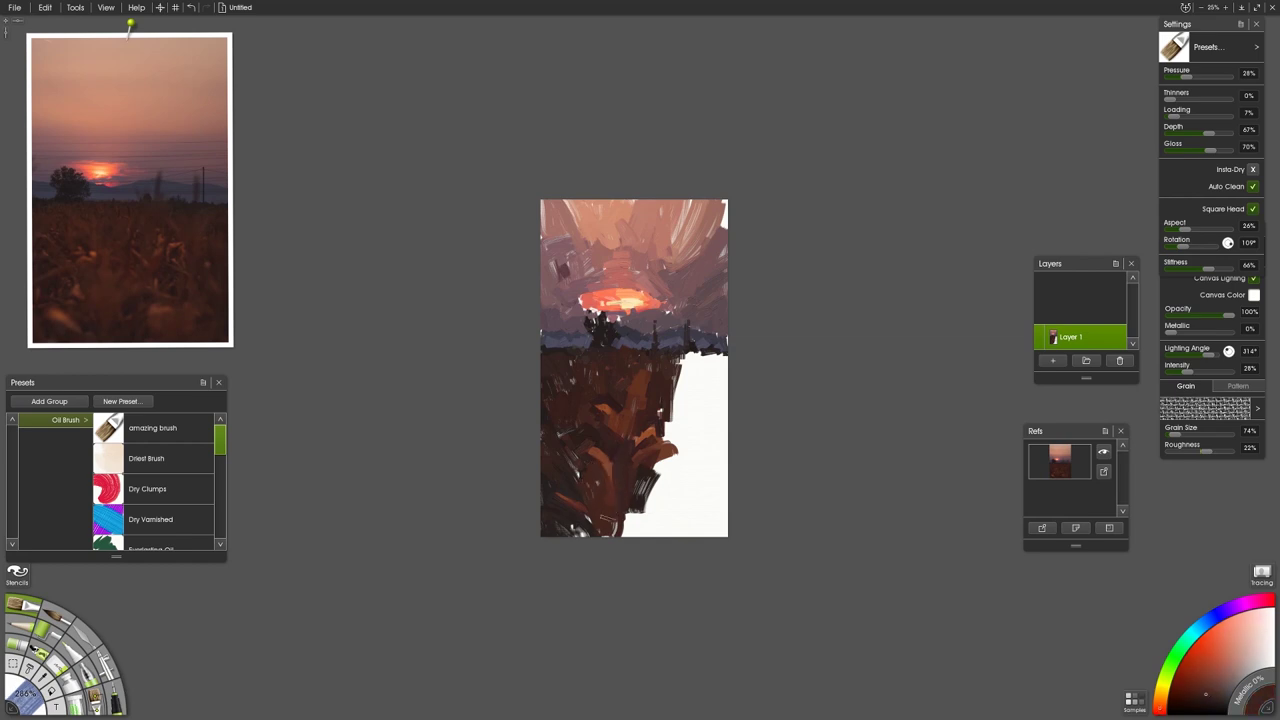
# Step: Sample dark brown from the bottom of the reference and widen the field patch's lower right edge along the canvas bottom
pyautogui.click(98, 326)
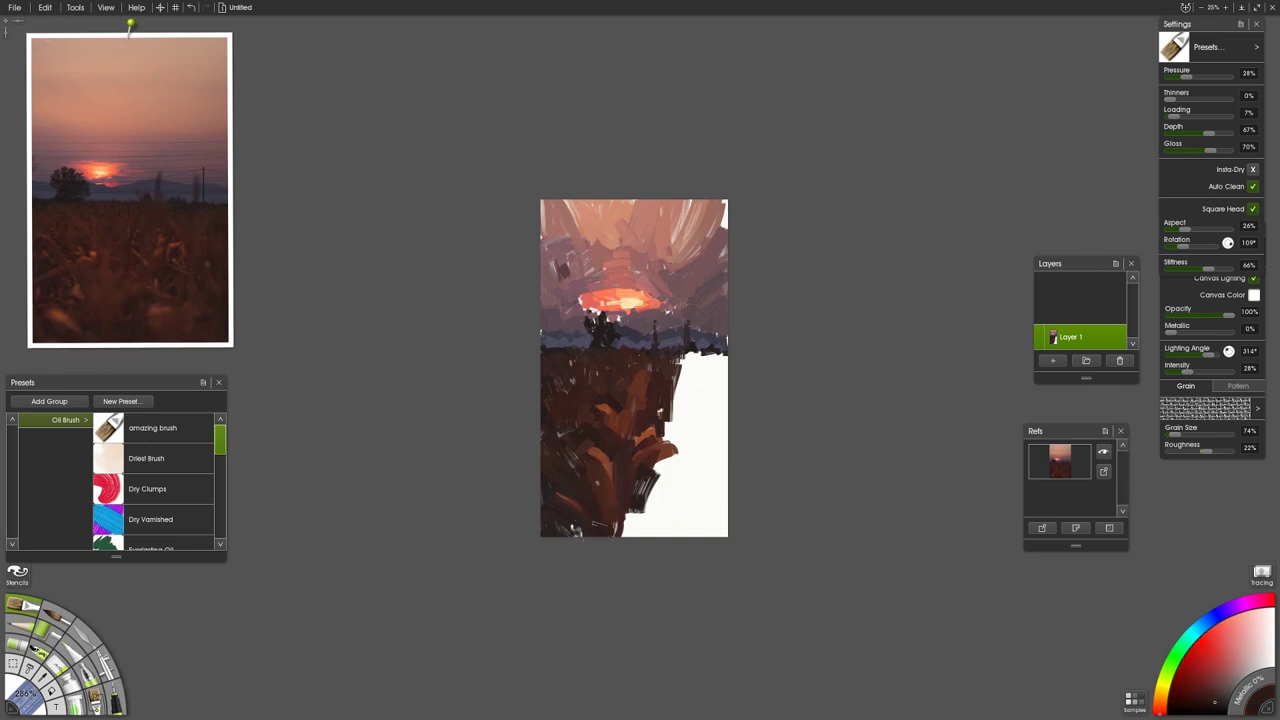
pyautogui.click(100, 322)
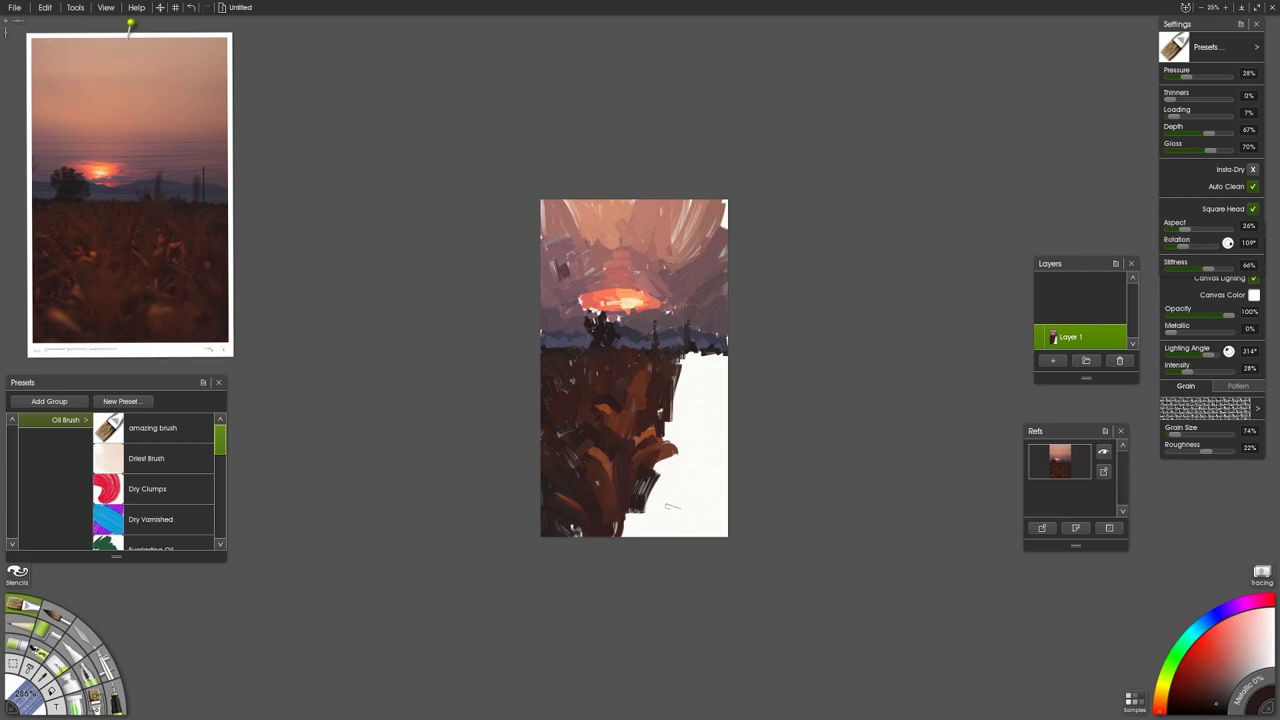
pyautogui.moveTo(649, 514); pyautogui.dragTo(634, 544)
# Step: Paint reddish-brown leaf strokes jutting out from the field patch's lower right edge, using colors sampled from the reference's dry plants
pyautogui.click(200, 333)
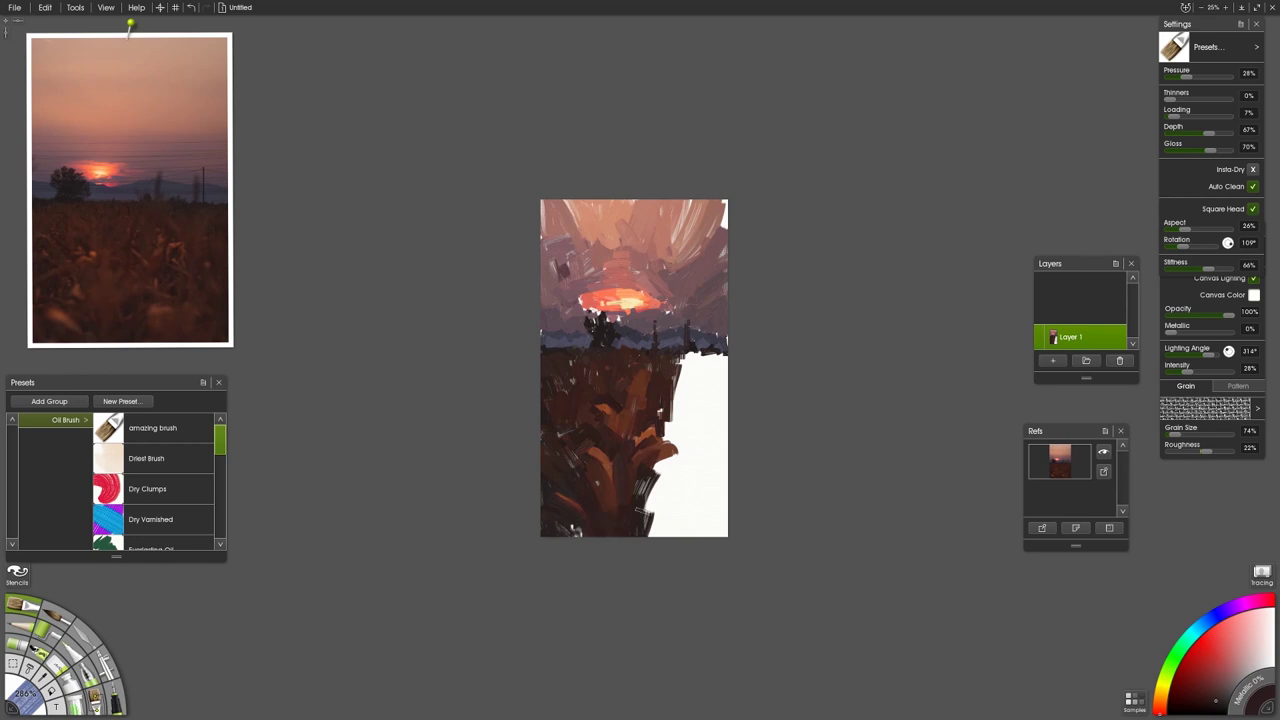
pyautogui.click(136, 258)
pyautogui.moveTo(658, 482)
pyautogui.mouseDown()
pyautogui.moveTo(648, 496)
pyautogui.moveTo(685, 478)
pyautogui.moveTo(668, 486)
pyautogui.mouseUp()
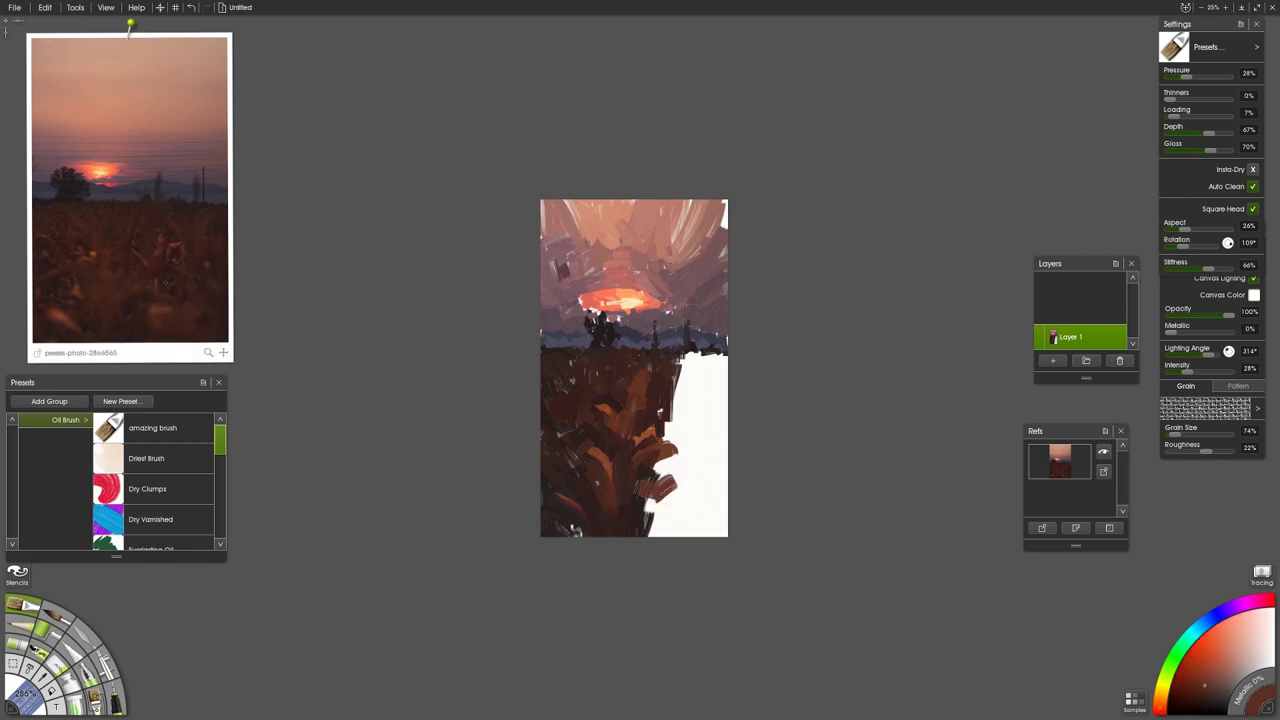
pyautogui.click(174, 250)
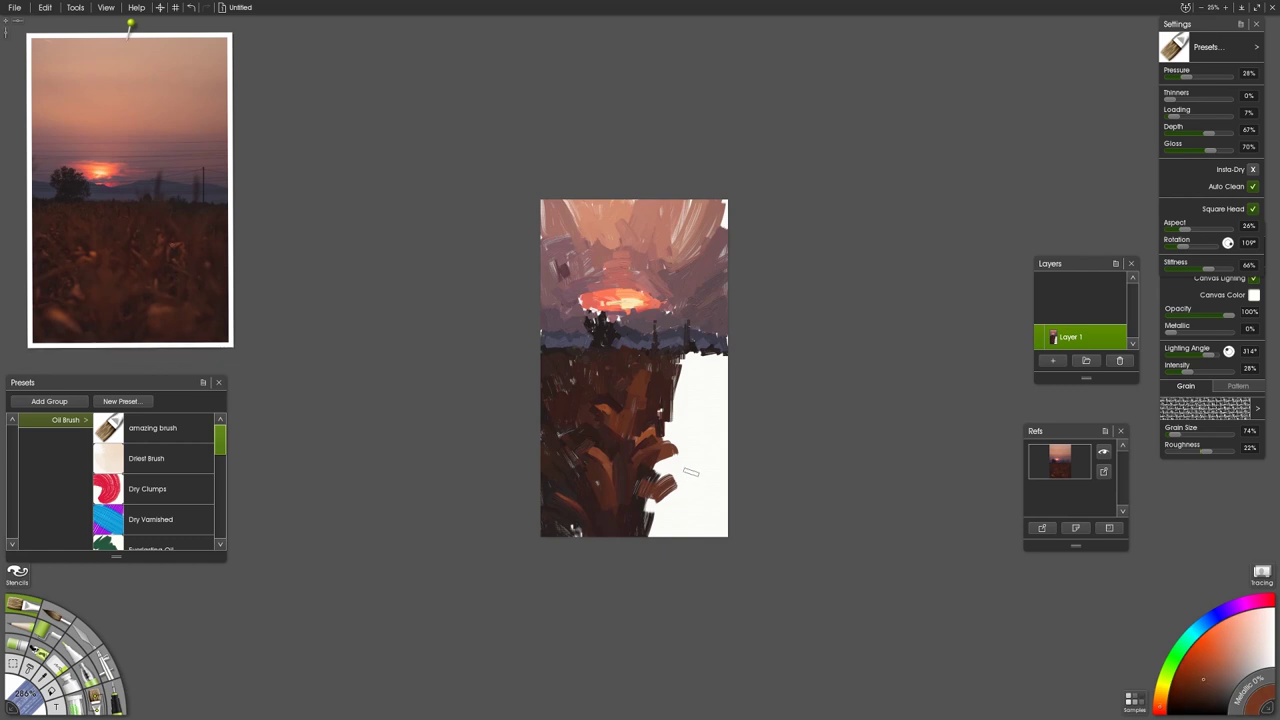
pyautogui.moveTo(688, 466); pyautogui.dragTo(660, 478)
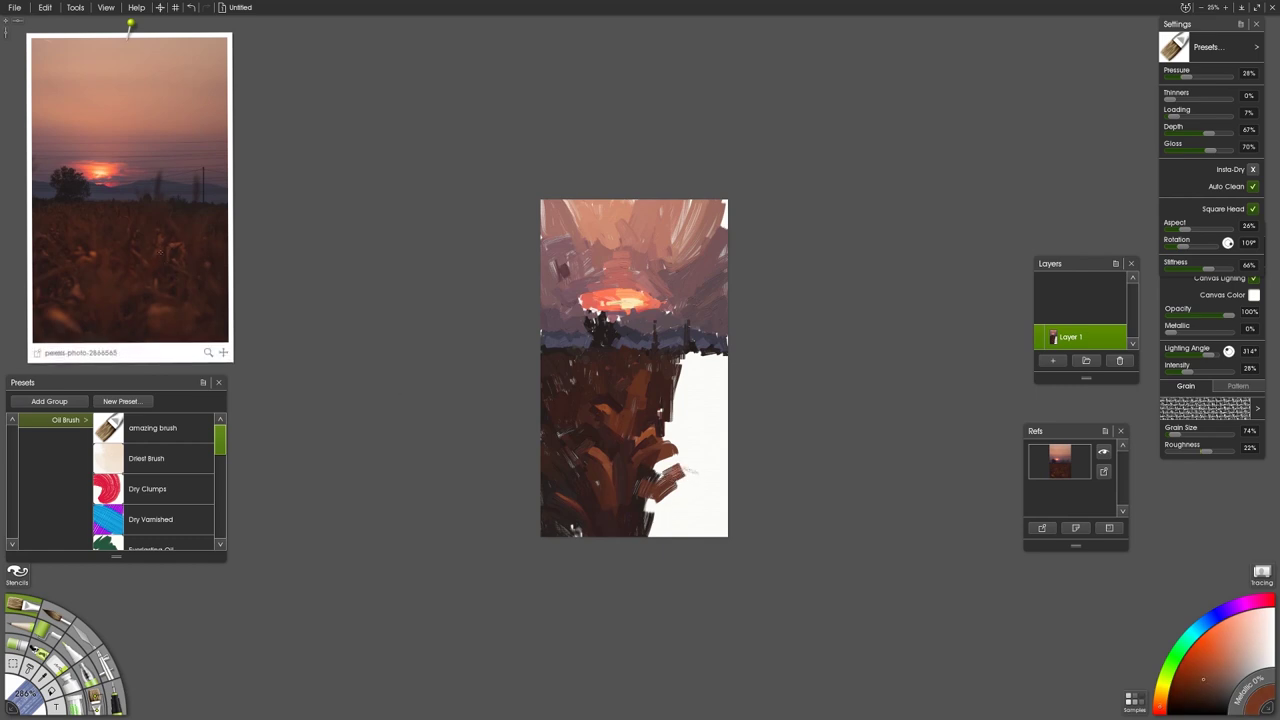
pyautogui.keyDown('alt'); pyautogui.click(168, 257); pyautogui.keyUp('alt')
pyautogui.moveTo(689, 471); pyautogui.dragTo(696, 481)
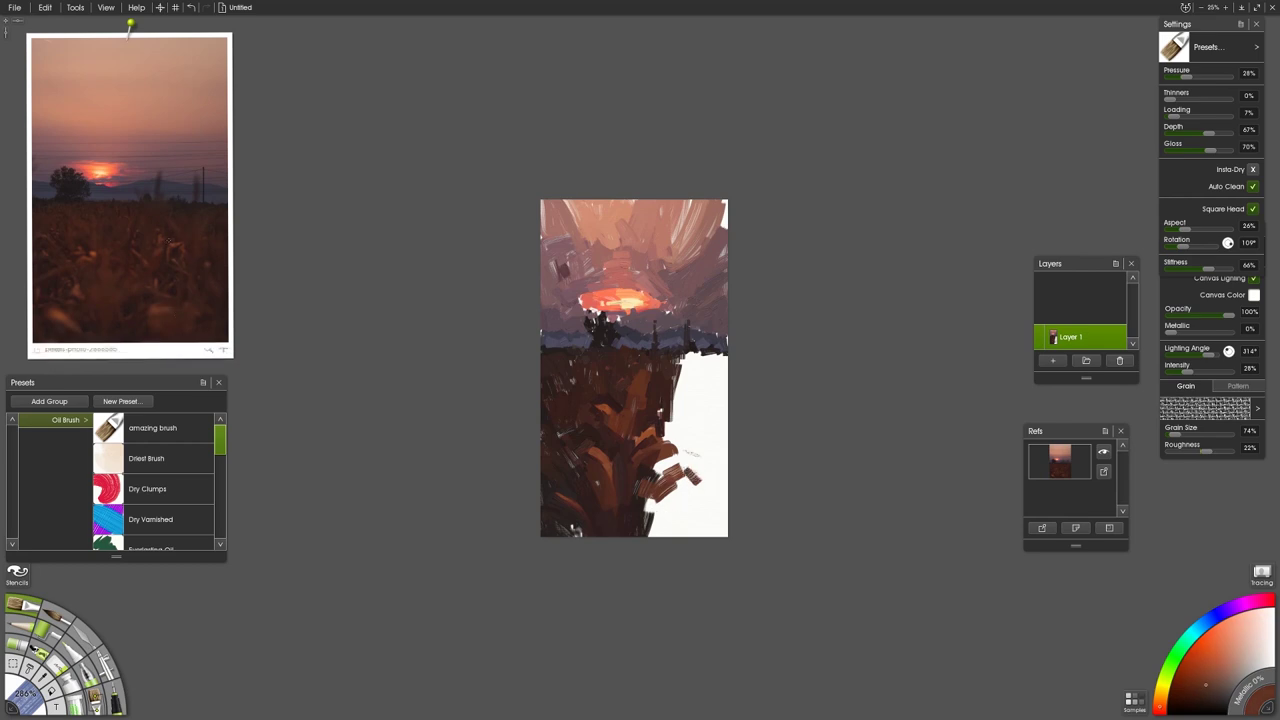
# Step: Fill the white area at the field's upper right, below the horizon, with dark brown strokes sampled from the reference
pyautogui.click(210, 254)
pyautogui.moveTo(692, 418)
pyautogui.mouseDown()
pyautogui.moveTo(670, 365)
pyautogui.moveTo(685, 350)
pyautogui.moveTo(691, 366)
pyautogui.moveTo(726, 355)
pyautogui.moveTo(693, 376)
pyautogui.moveTo(714, 386)
pyautogui.moveTo(718, 362)
pyautogui.moveTo(702, 366)
pyautogui.mouseUp()
pyautogui.click(191, 211)
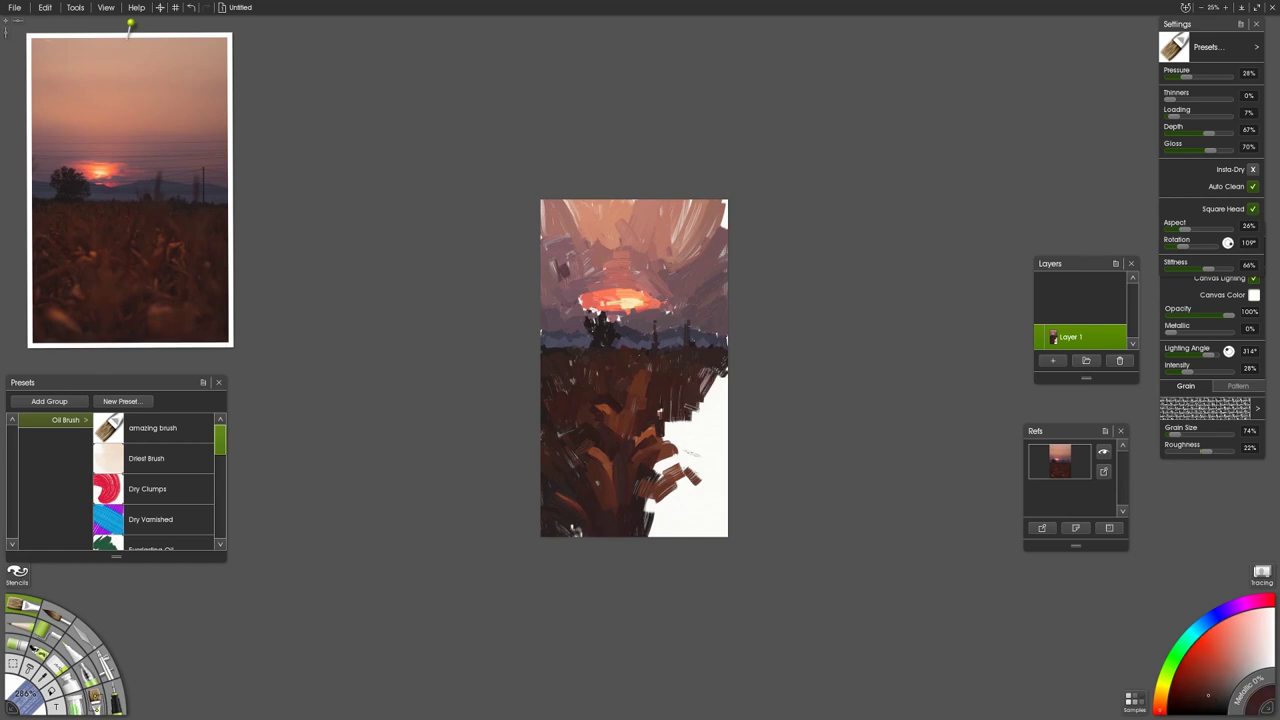
pyautogui.moveTo(684, 464); pyautogui.dragTo(702, 402)
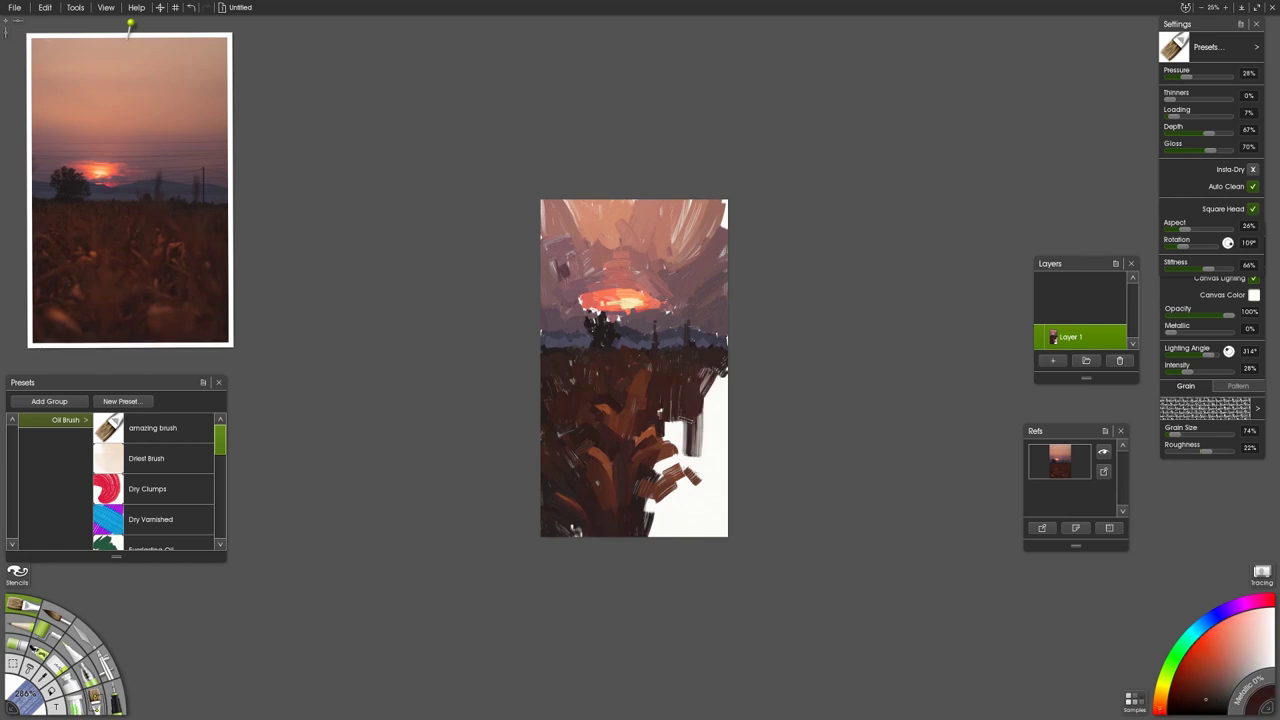
pyautogui.moveTo(668, 452)
pyautogui.mouseDown()
pyautogui.moveTo(690, 414)
pyautogui.moveTo(676, 410)
pyautogui.moveTo(680, 390)
pyautogui.mouseUp()
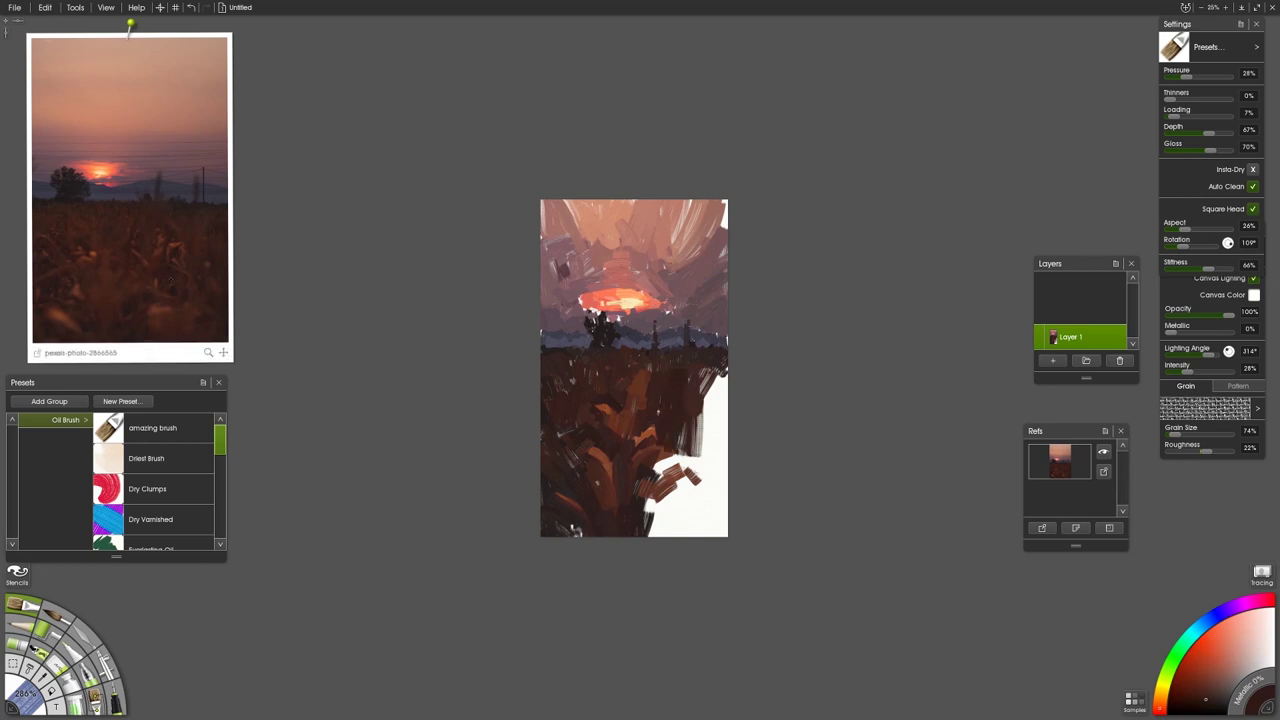
# Step: Fill the lower right of the field around the leaf strokes with dark browns sampled from the reference
pyautogui.click(171, 290)
pyautogui.moveTo(674, 466)
pyautogui.mouseDown()
pyautogui.moveTo(690, 446)
pyautogui.moveTo(652, 536)
pyautogui.mouseUp()
pyautogui.click(160, 290)
pyautogui.moveTo(692, 490)
pyautogui.mouseDown()
pyautogui.moveTo(678, 536)
pyautogui.moveTo(649, 534)
pyautogui.moveTo(671, 538)
pyautogui.mouseUp()
pyautogui.click(127, 316)
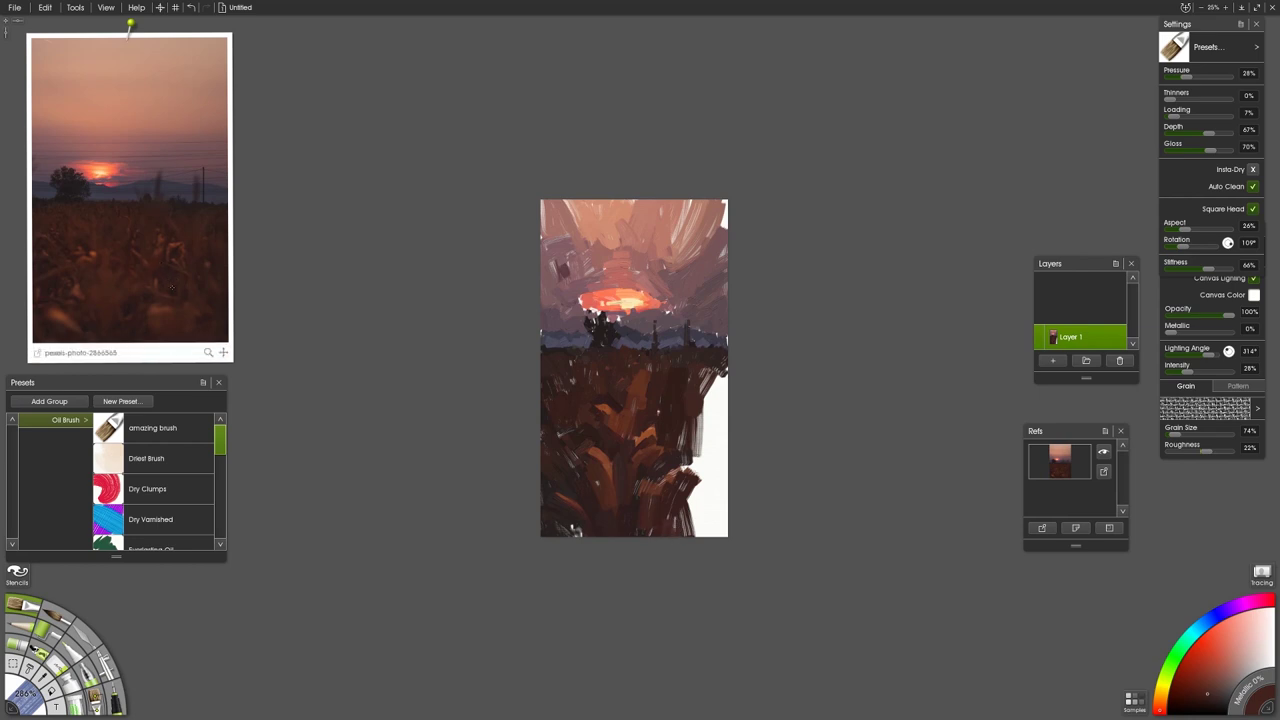
pyautogui.click(132, 312)
pyautogui.moveTo(648, 493); pyautogui.dragTo(641, 534)
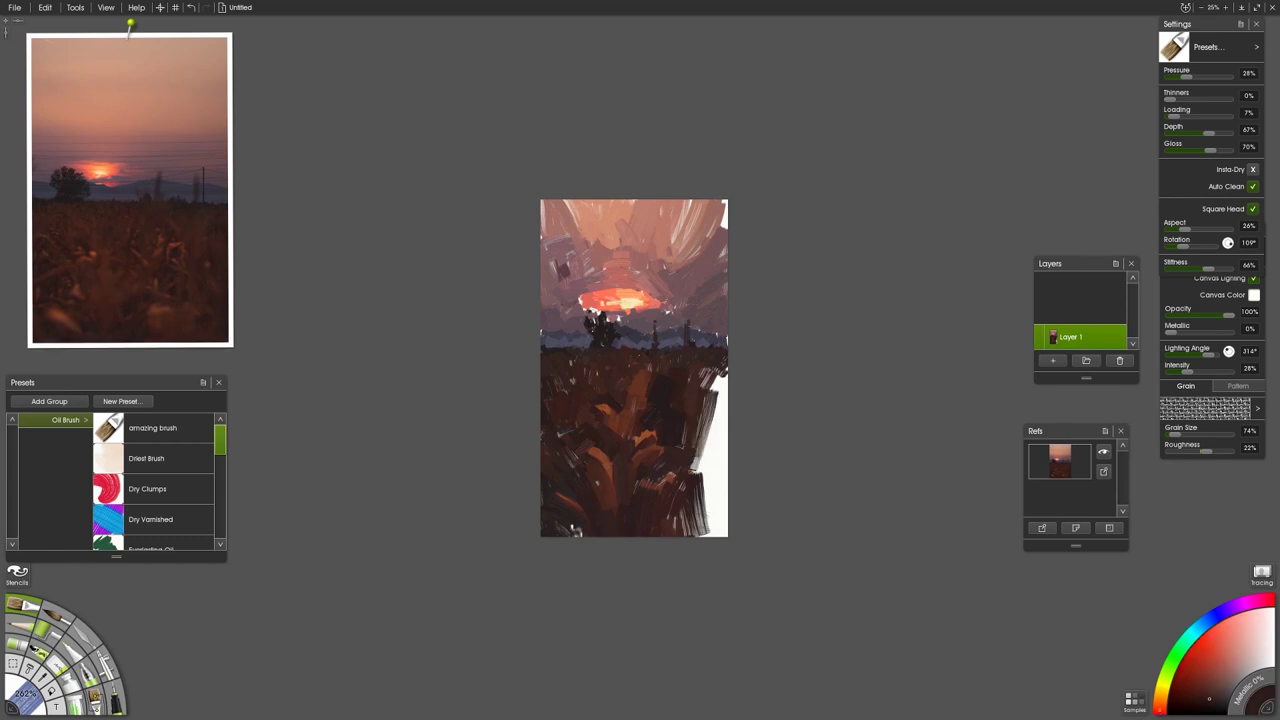
# Step: Cover the white area along the field's right side with vertical dark brown strokes sampled from the reference's lower right
pyautogui.moveTo(706, 382); pyautogui.dragTo(714, 457)
pyautogui.keyDown('alt'); pyautogui.click(692, 384); pyautogui.keyUp('alt')
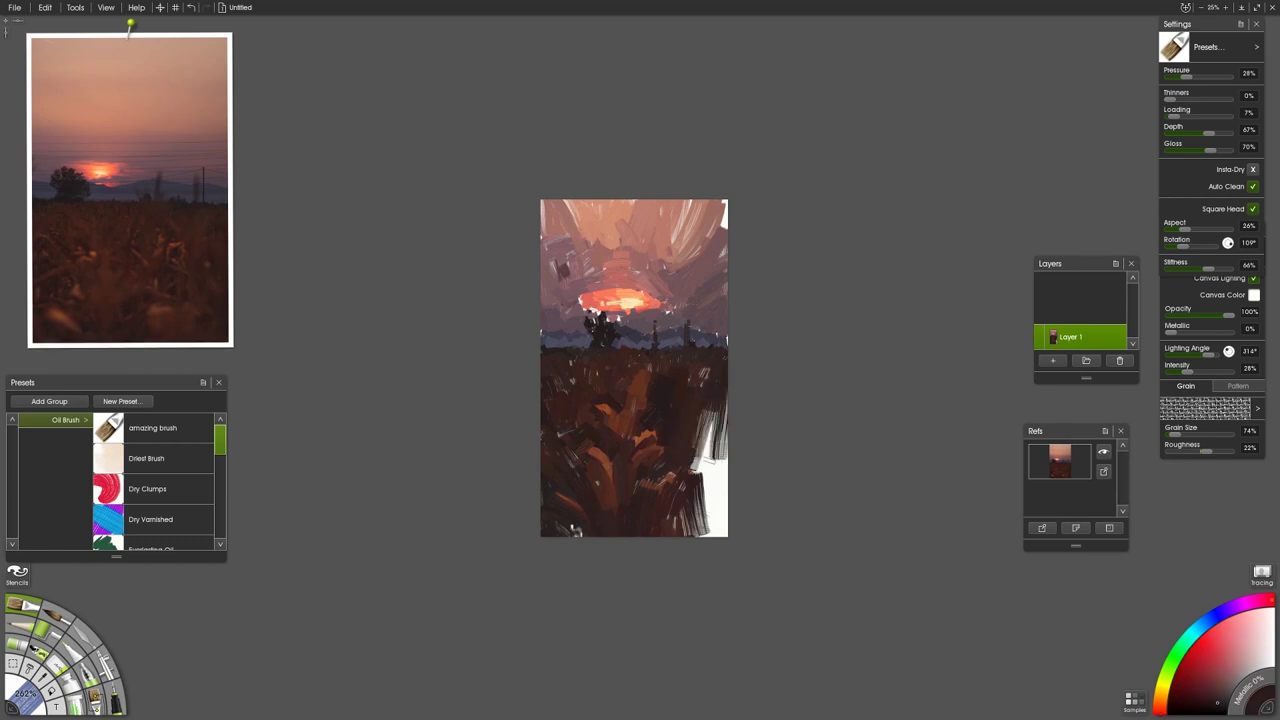
pyautogui.keyDown('alt'); pyautogui.click(216, 307); pyautogui.keyUp('alt')
pyautogui.moveTo(717, 408)
pyautogui.mouseDown()
pyautogui.moveTo(700, 458)
pyautogui.moveTo(716, 530)
pyautogui.mouseUp()
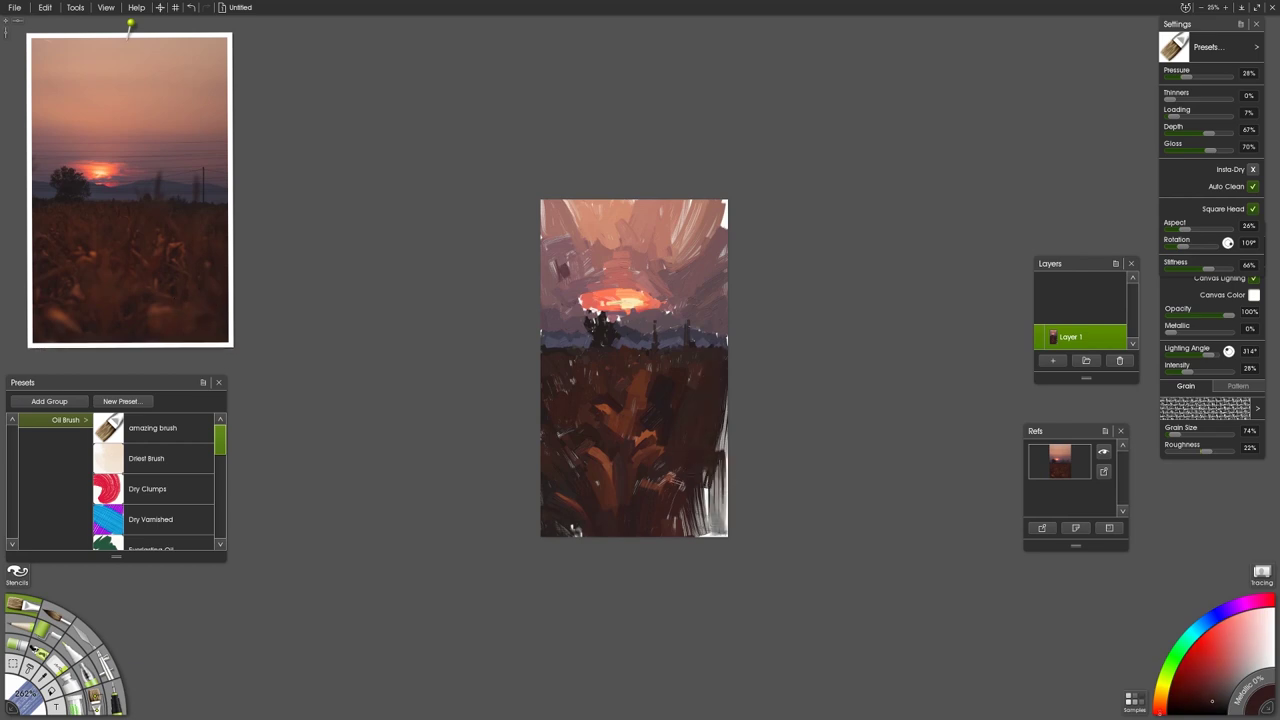
pyautogui.keyDown('alt'); pyautogui.click(205, 312); pyautogui.keyUp('alt')
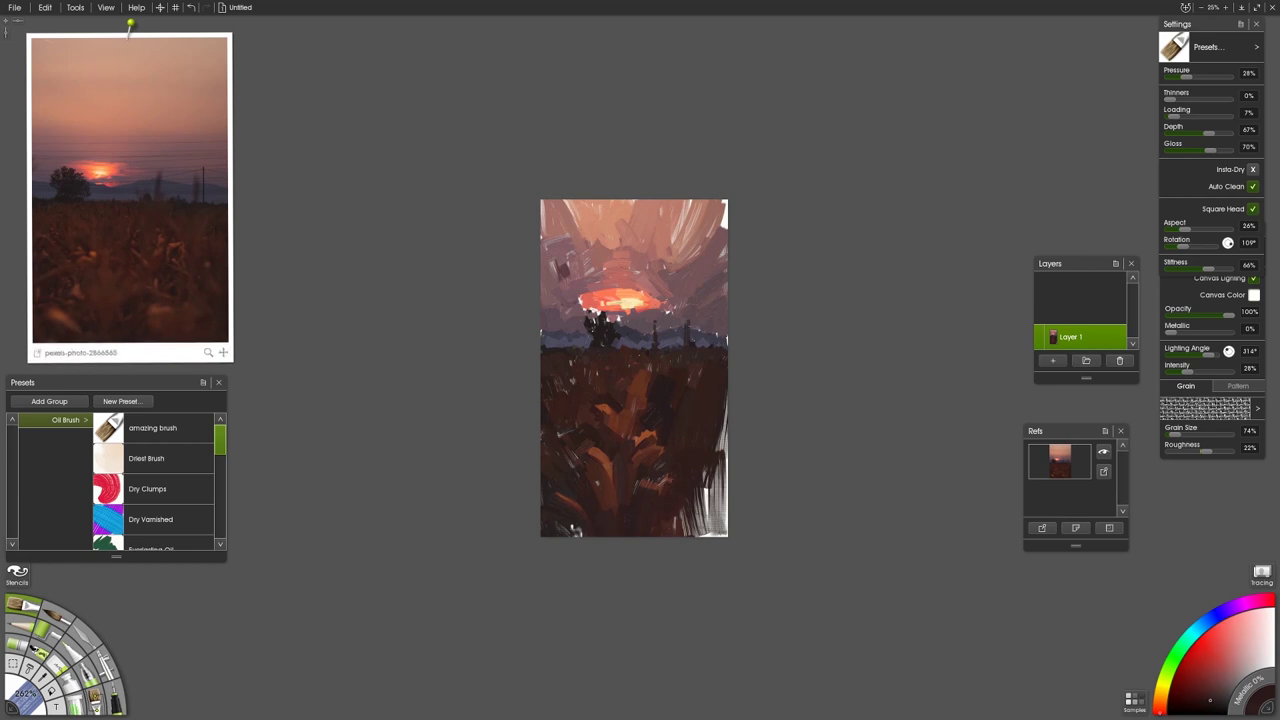
pyautogui.moveTo(714, 466)
pyautogui.mouseDown()
pyautogui.moveTo(695, 532)
pyautogui.moveTo(715, 537)
pyautogui.mouseUp()
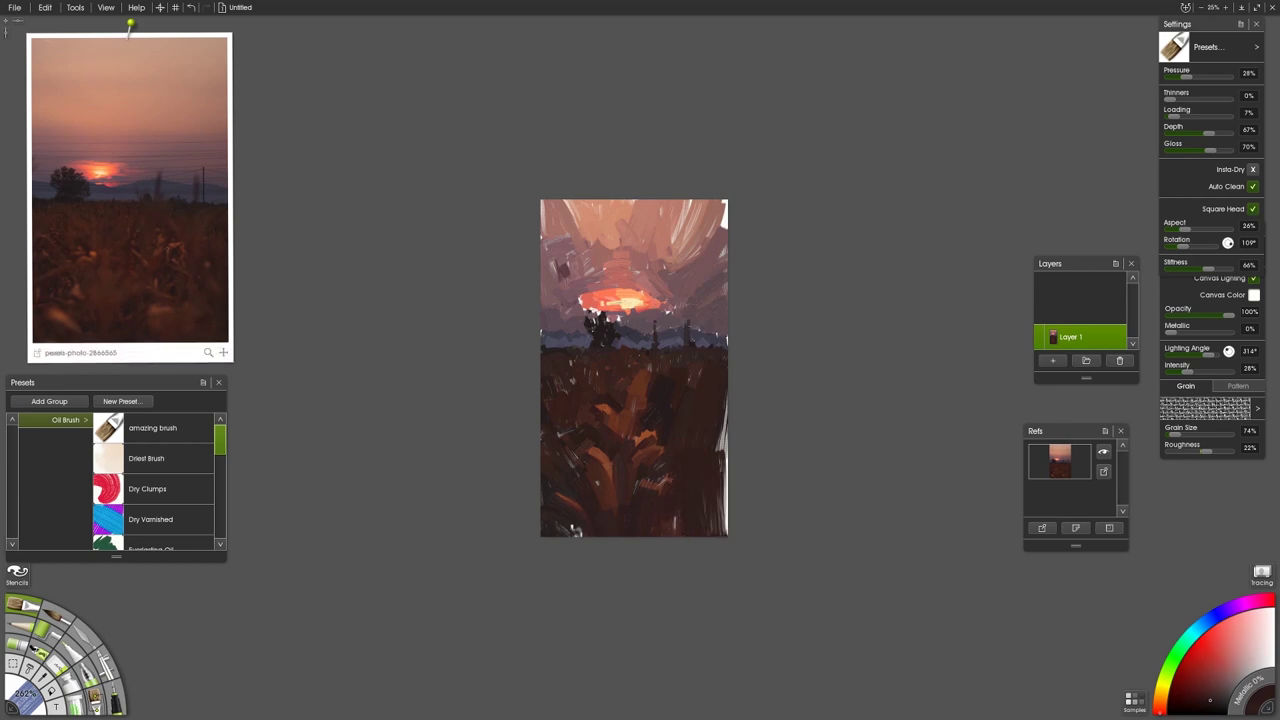
# Step: Close the last white slivers at the field's far right edge and bottom corners with browns sampled from the reference's dry plants
pyautogui.keyDown('alt'); pyautogui.click(160, 265); pyautogui.keyUp('alt')
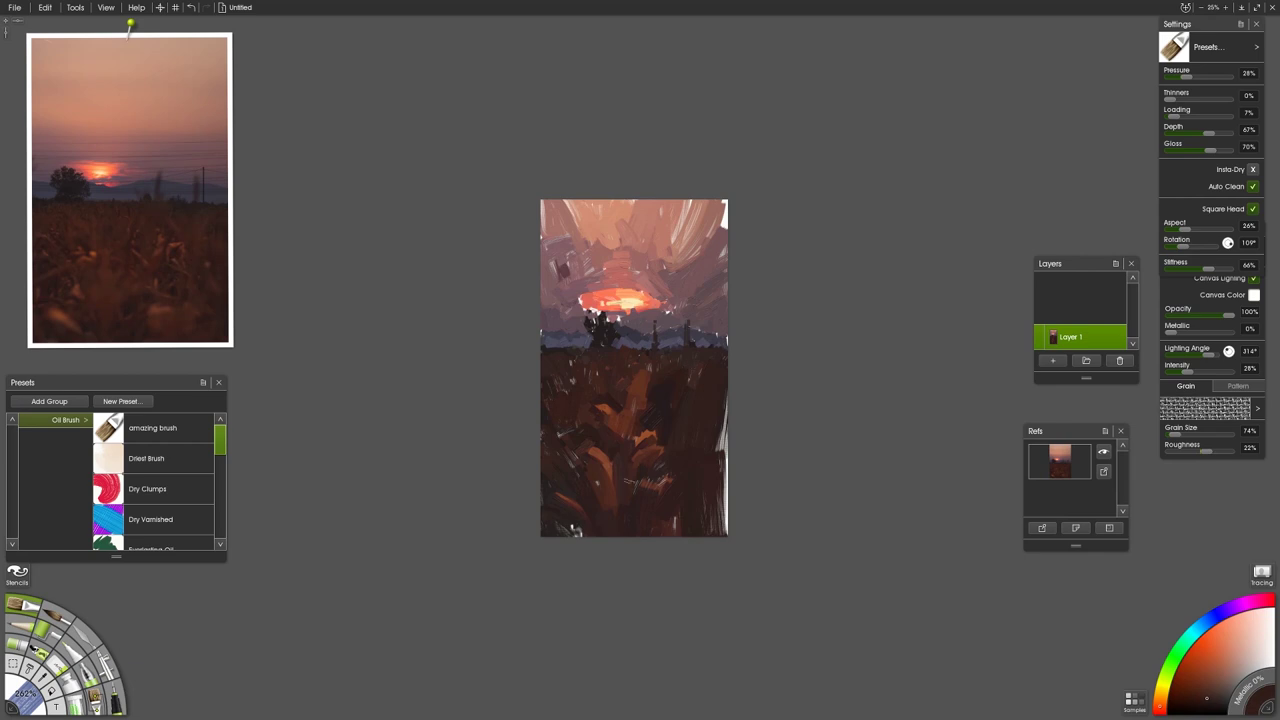
pyautogui.keyDown('alt'); pyautogui.click(190, 300); pyautogui.keyUp('alt')
pyautogui.moveTo(723, 420); pyautogui.dragTo(724, 537)
pyautogui.keyDown('alt'); pyautogui.click(170, 230); pyautogui.keyUp('alt')
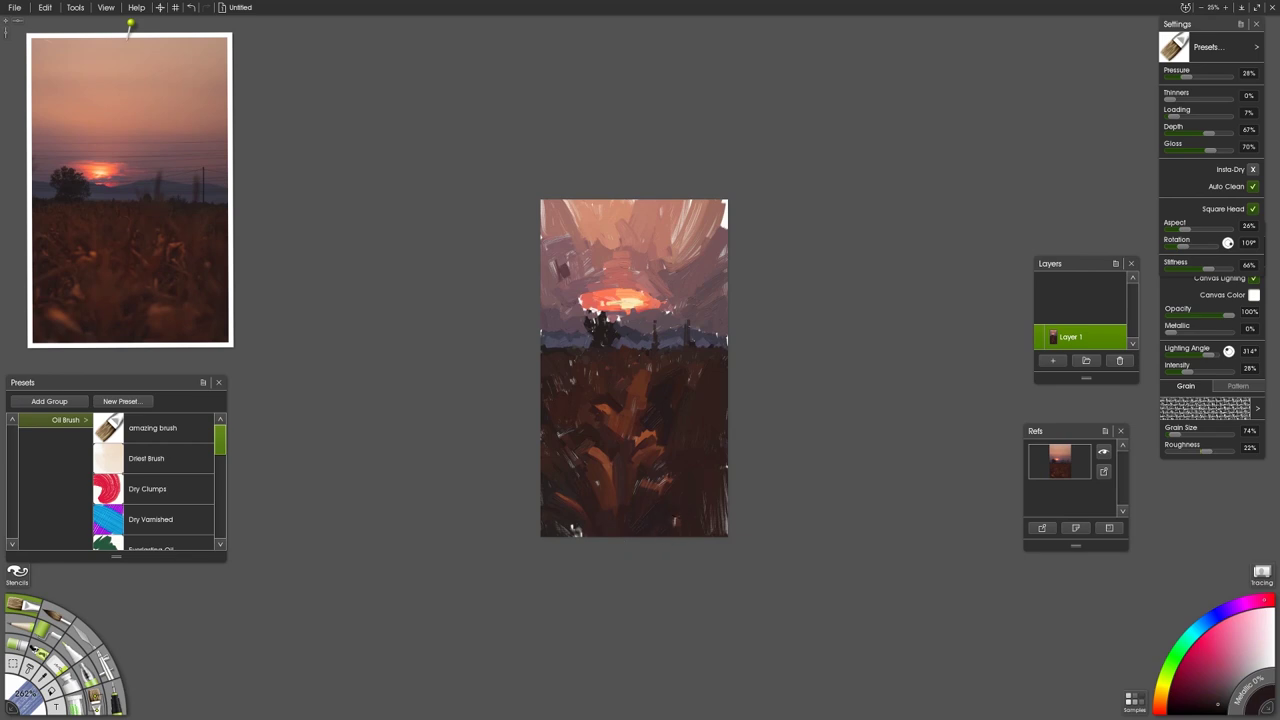
pyautogui.moveTo(152, 333)
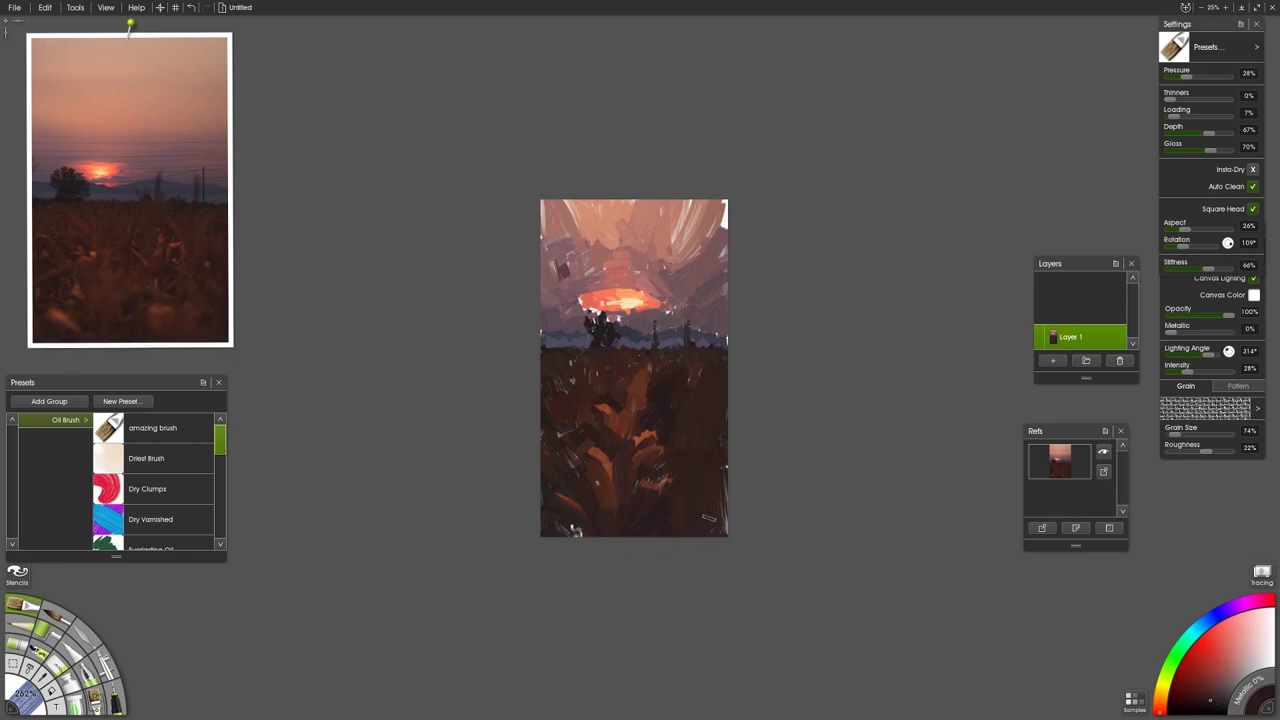
pyautogui.moveTo(68, 333)
pyautogui.moveTo(61, 287)
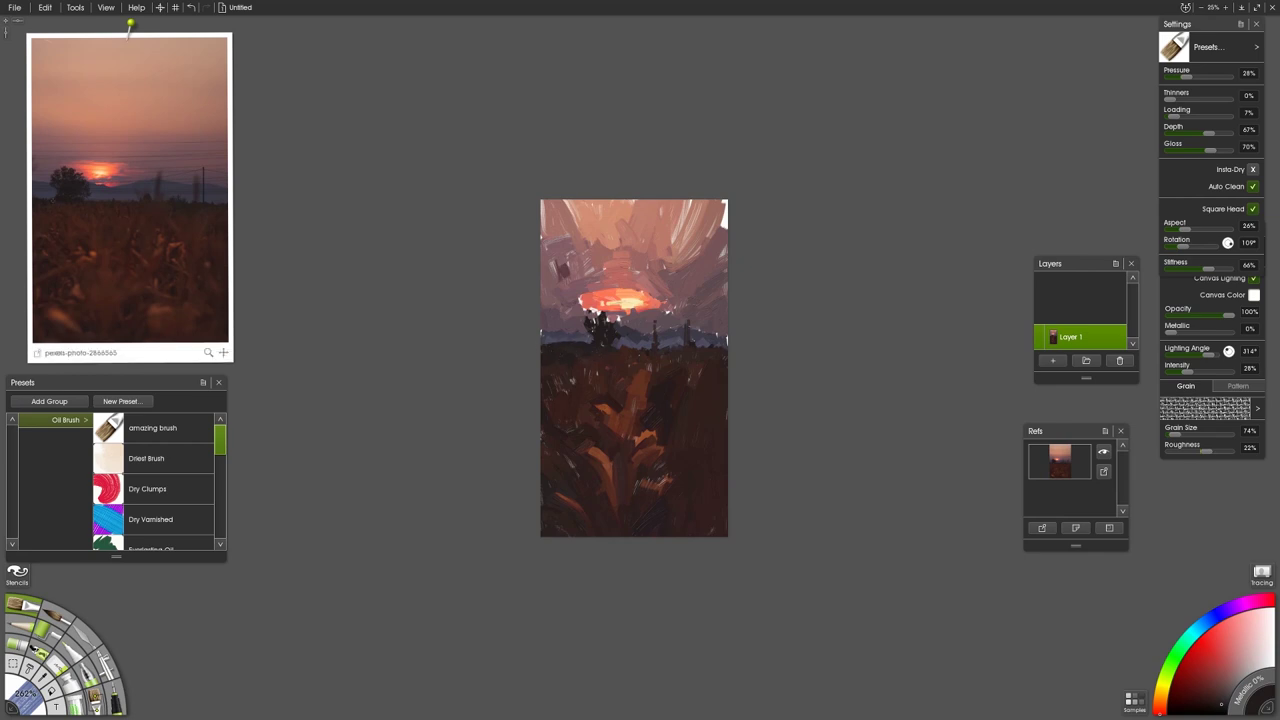
# Step: Cover the white gaps in the mountain band beside the tree and at the right edge with sampled blue-grey
pyautogui.click(125, 191)
pyautogui.moveTo(585, 364)
pyautogui.mouseDown()
pyautogui.moveTo(543, 367)
pyautogui.moveTo(598, 340)
pyautogui.mouseUp()
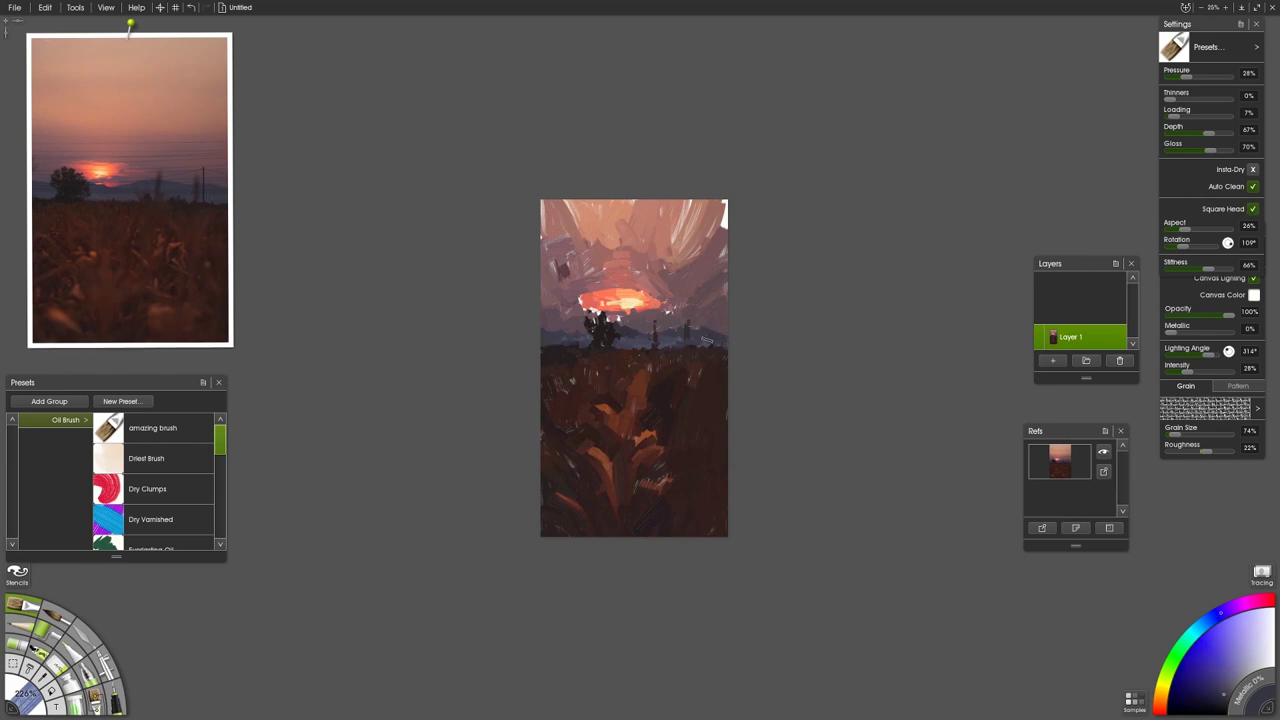
pyautogui.keyDown('alt'); pyautogui.click(702, 343); pyautogui.keyUp('alt')
# Step: Cover the white gaps in the upper sky and its corners with peach and pink strokes sampled from the reference sky
pyautogui.click(203, 103)
pyautogui.moveTo(725, 236); pyautogui.dragTo(728, 198)
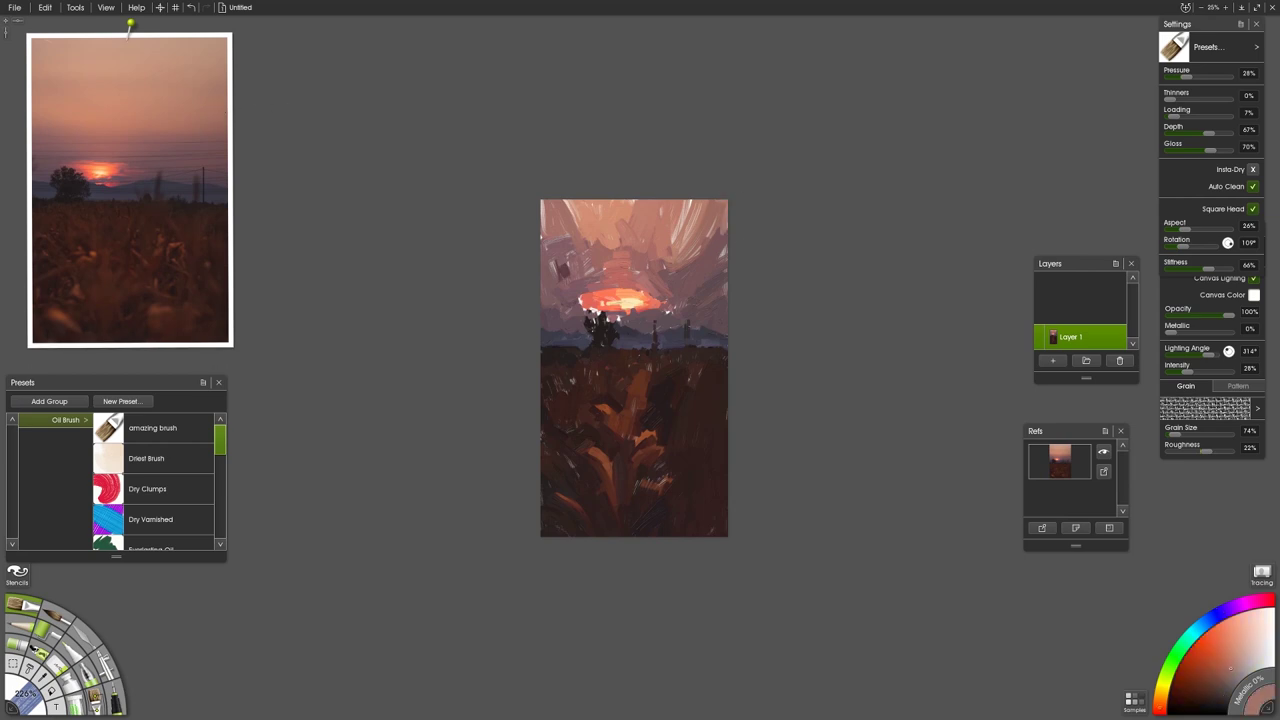
pyautogui.click(72, 110)
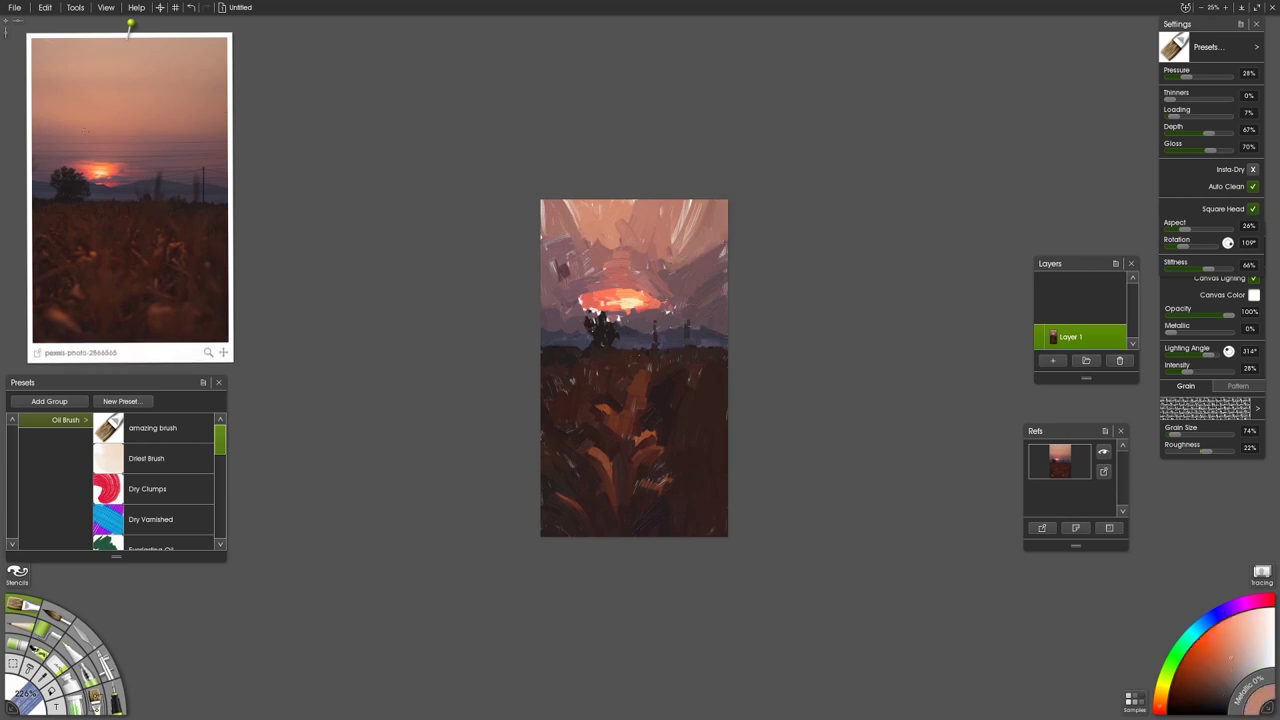
pyautogui.click(70, 126)
pyautogui.moveTo(547, 214); pyautogui.dragTo(546, 246)
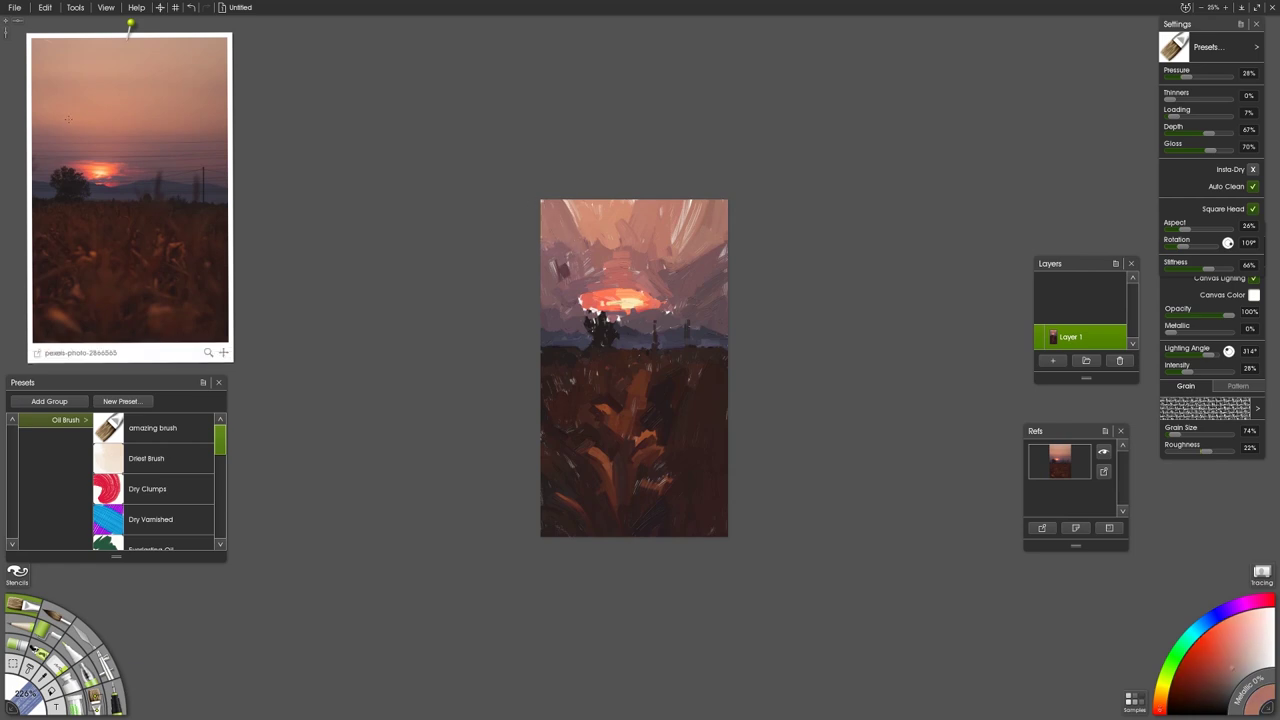
pyautogui.moveTo(580, 218); pyautogui.dragTo(579, 246)
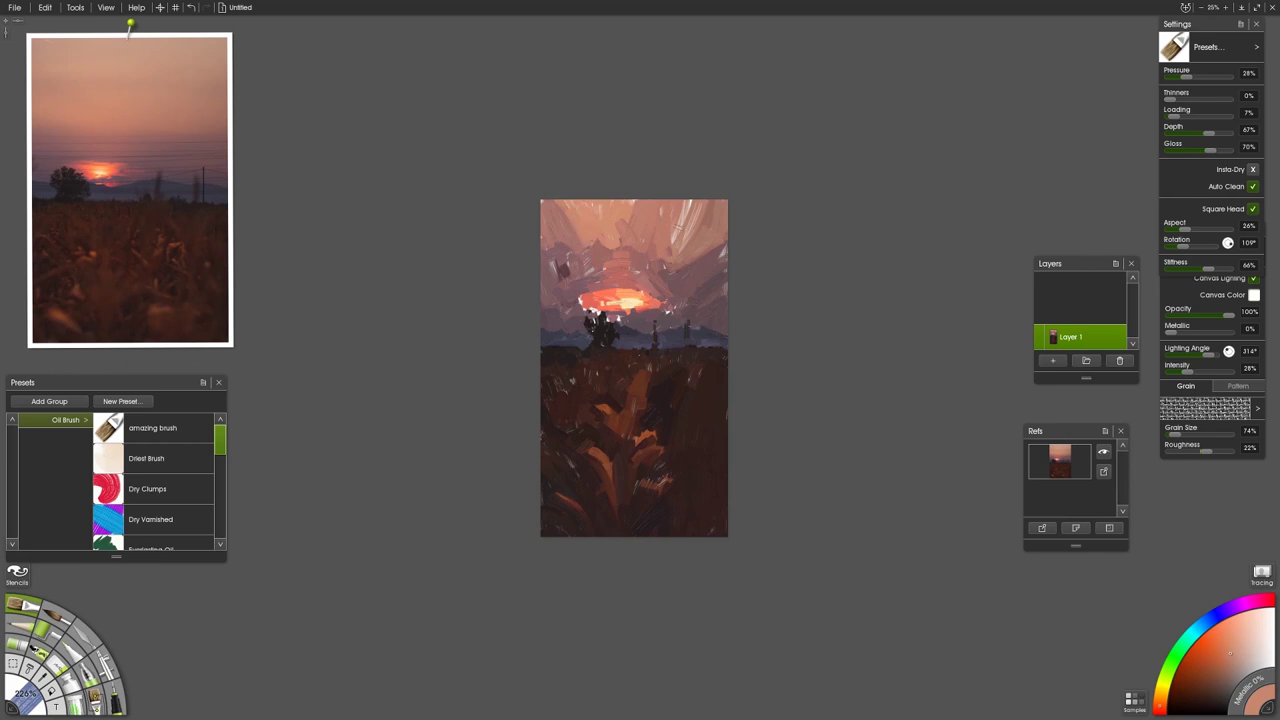
pyautogui.keyDown('alt'); pyautogui.click(676, 222); pyautogui.keyUp('alt')
pyautogui.moveTo(686, 203); pyautogui.dragTo(685, 250)
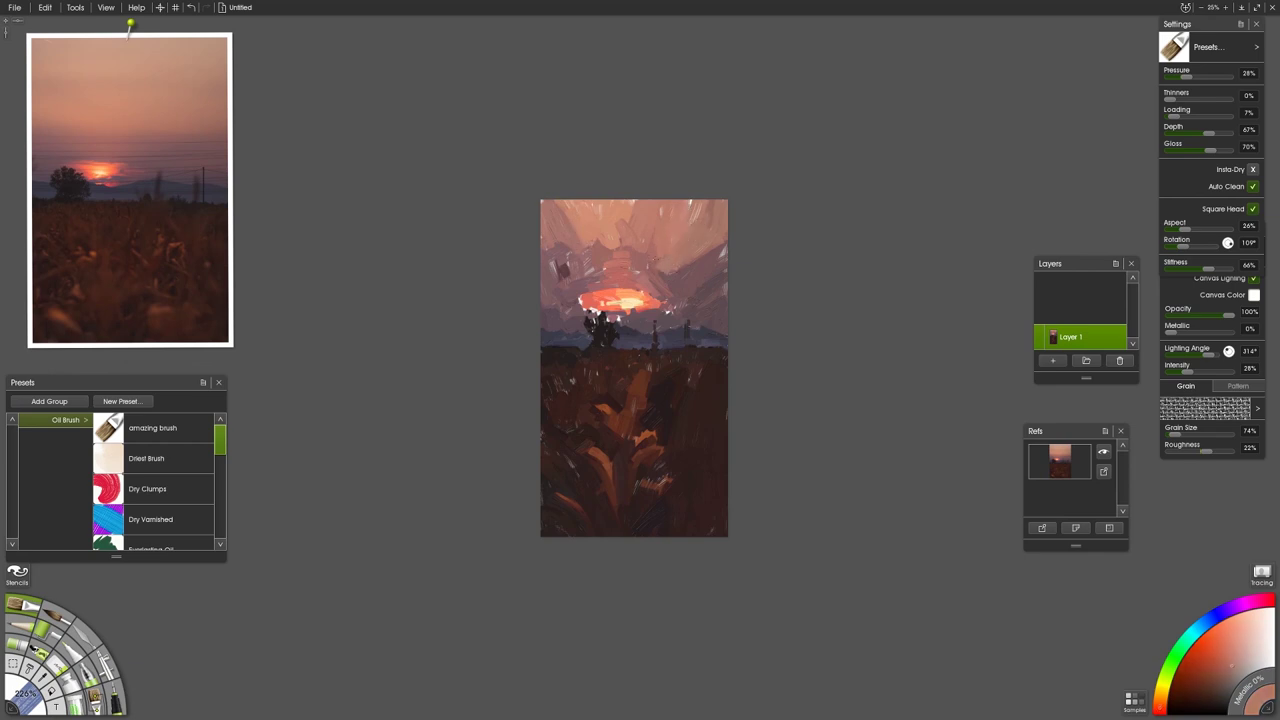
pyautogui.keyDown('alt'); pyautogui.click(641, 246); pyautogui.keyUp('alt')
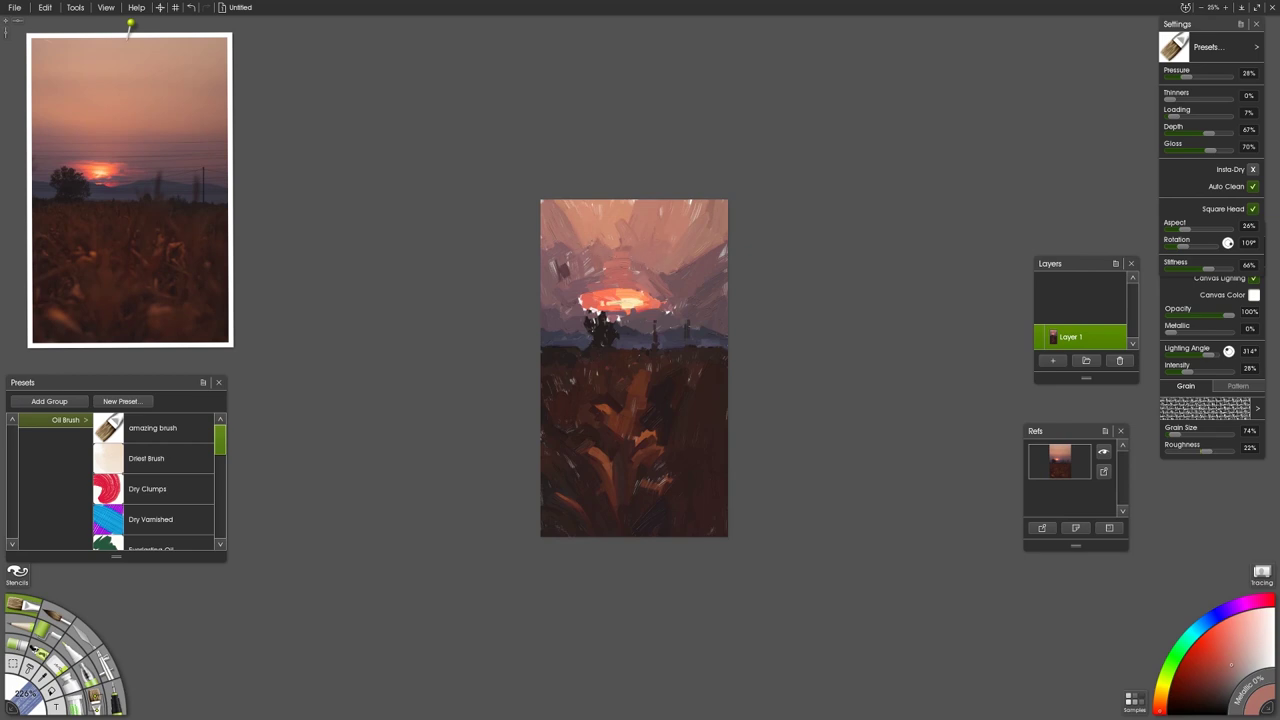
# Step: Paint over the dark patch in the sky at the sun's upper left with muted purples sampled from the reference
pyautogui.moveTo(68, 145)
pyautogui.click(115, 145)
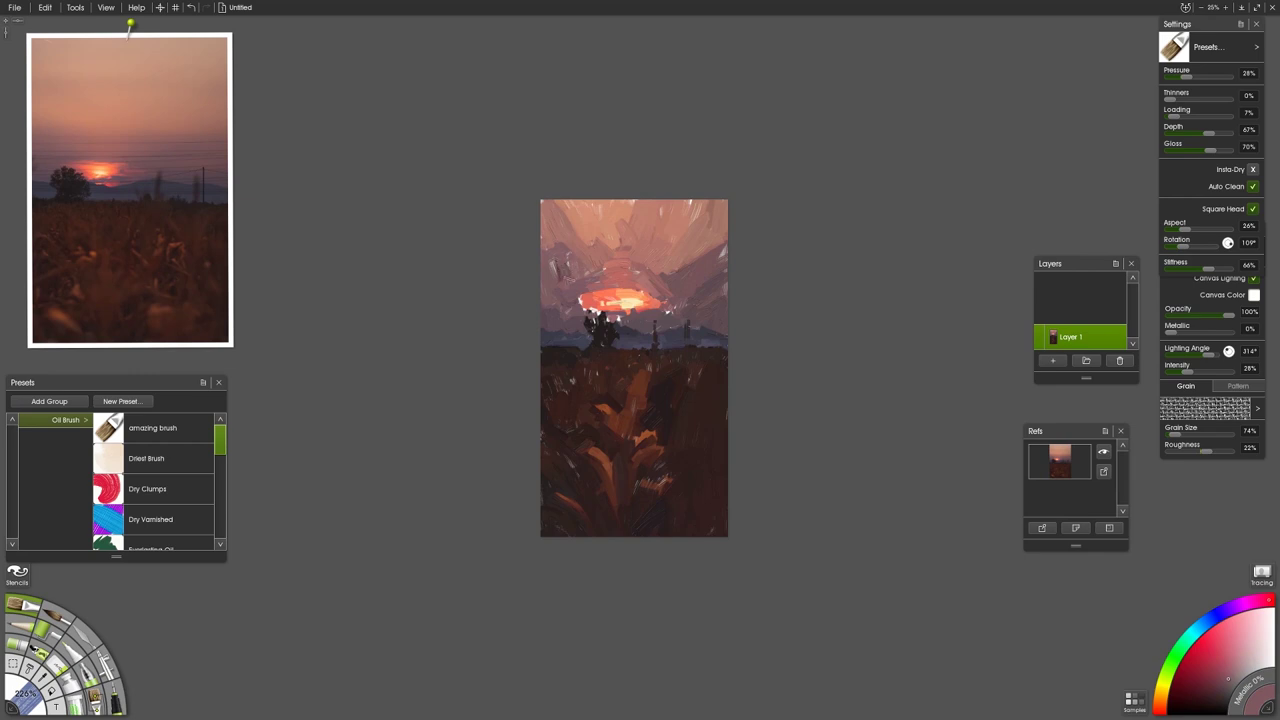
pyautogui.moveTo(561, 268); pyautogui.dragTo(558, 285)
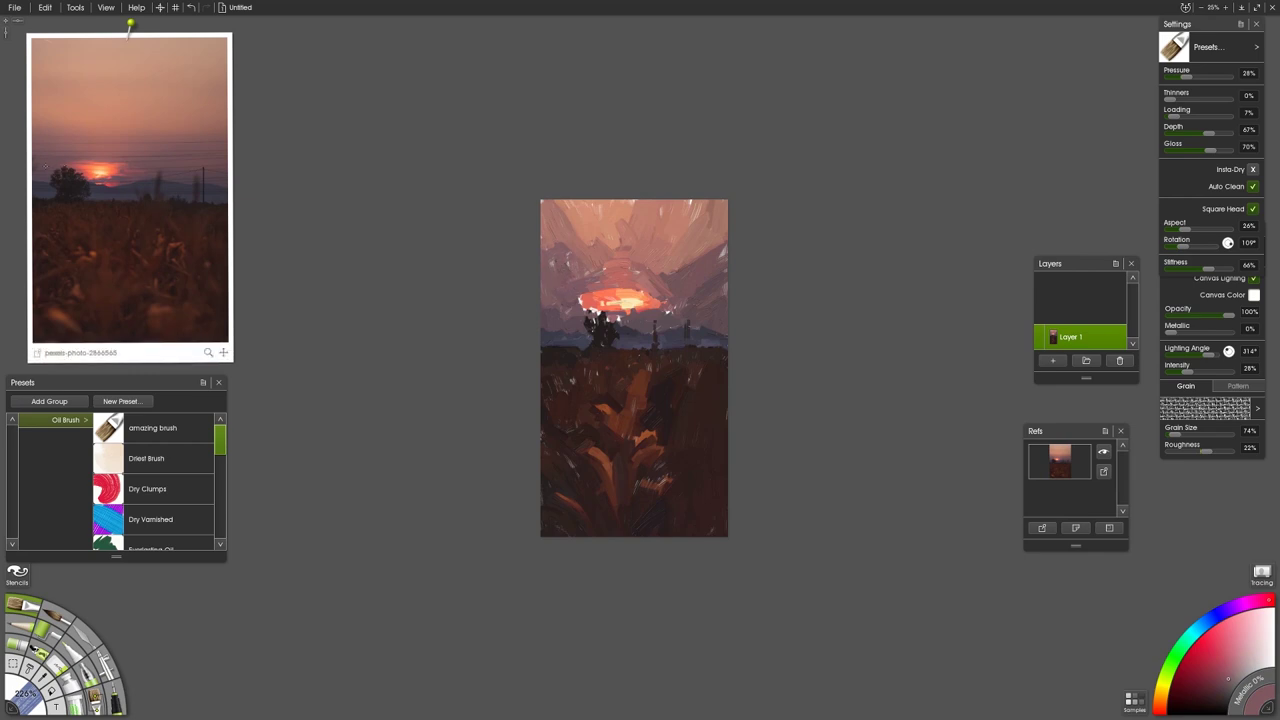
pyautogui.click(80, 152)
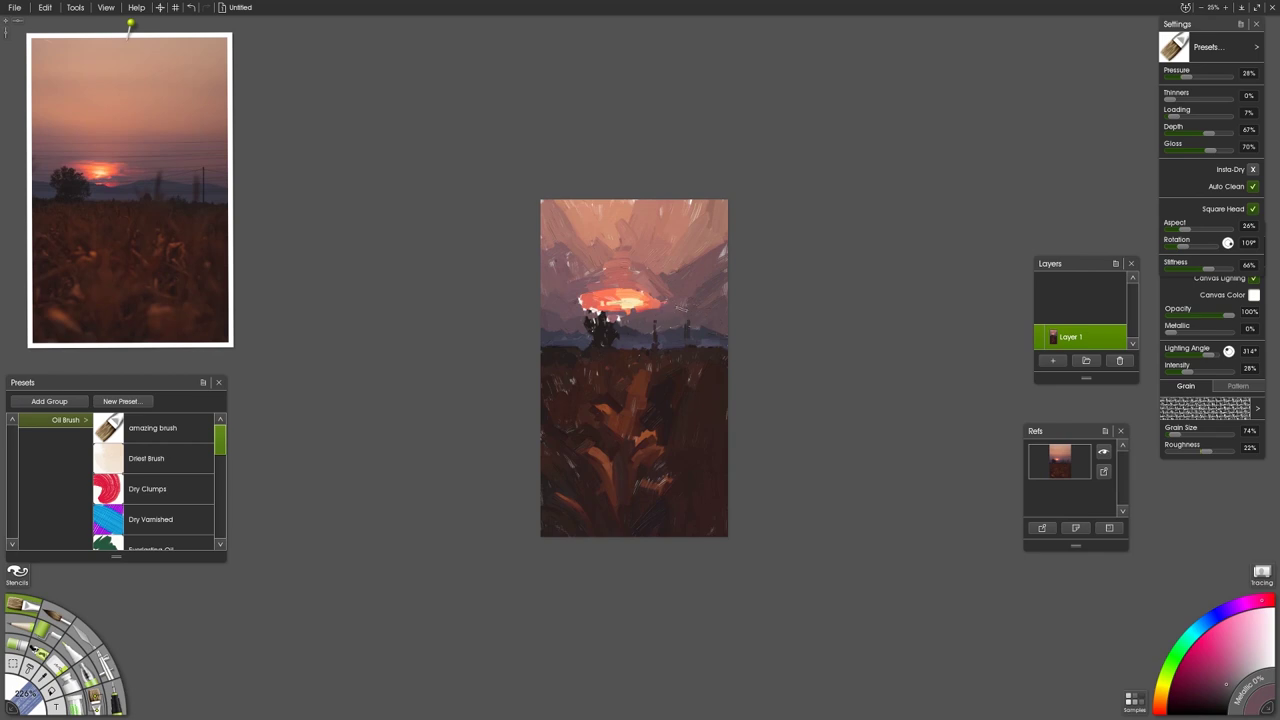
pyautogui.moveTo(150, 175)
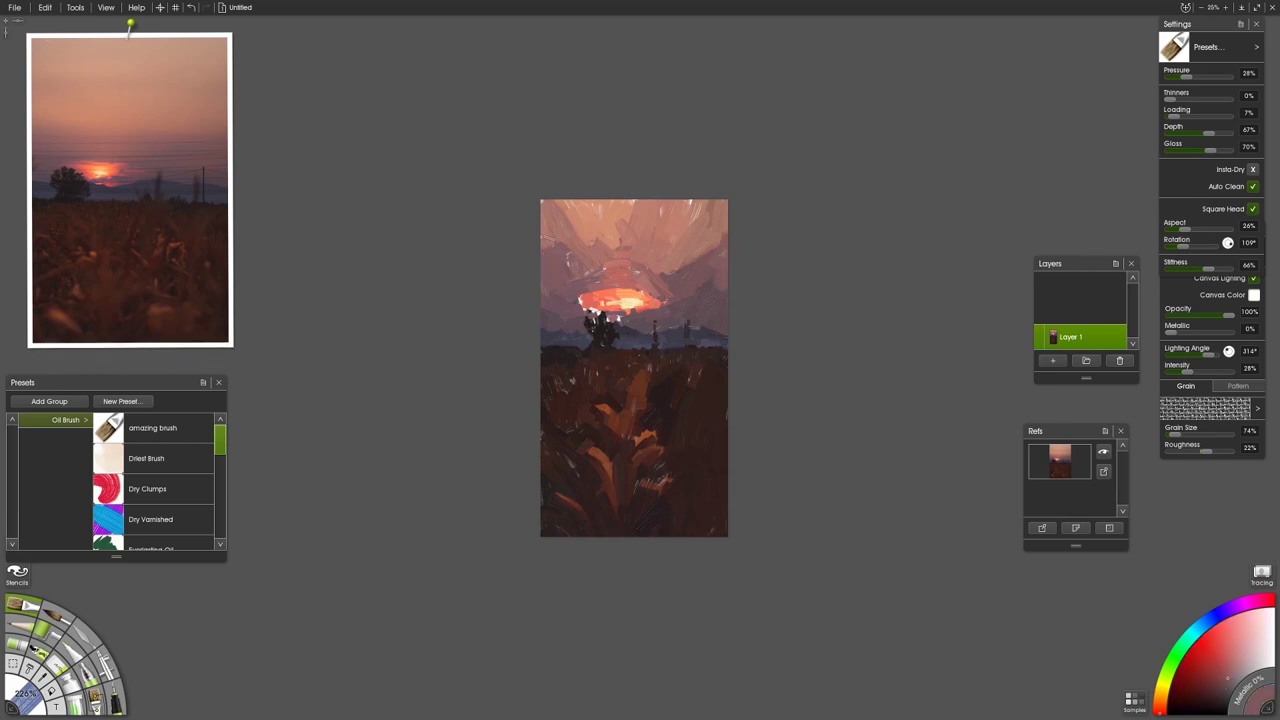
# Step: Blend the sky above and left of the sun with dusty pink strokes sampled from the reference and the painting
pyautogui.click(130, 122)
pyautogui.moveTo(549, 255); pyautogui.dragTo(584, 255)
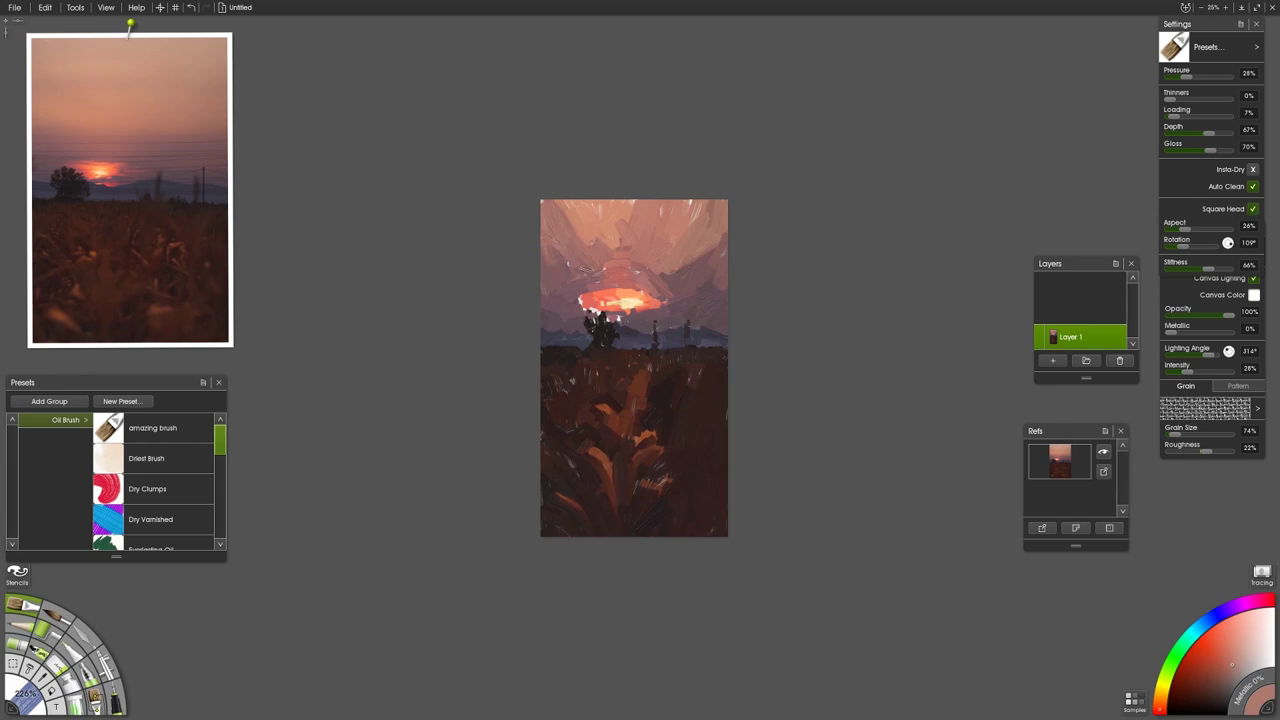
pyautogui.click(91, 150)
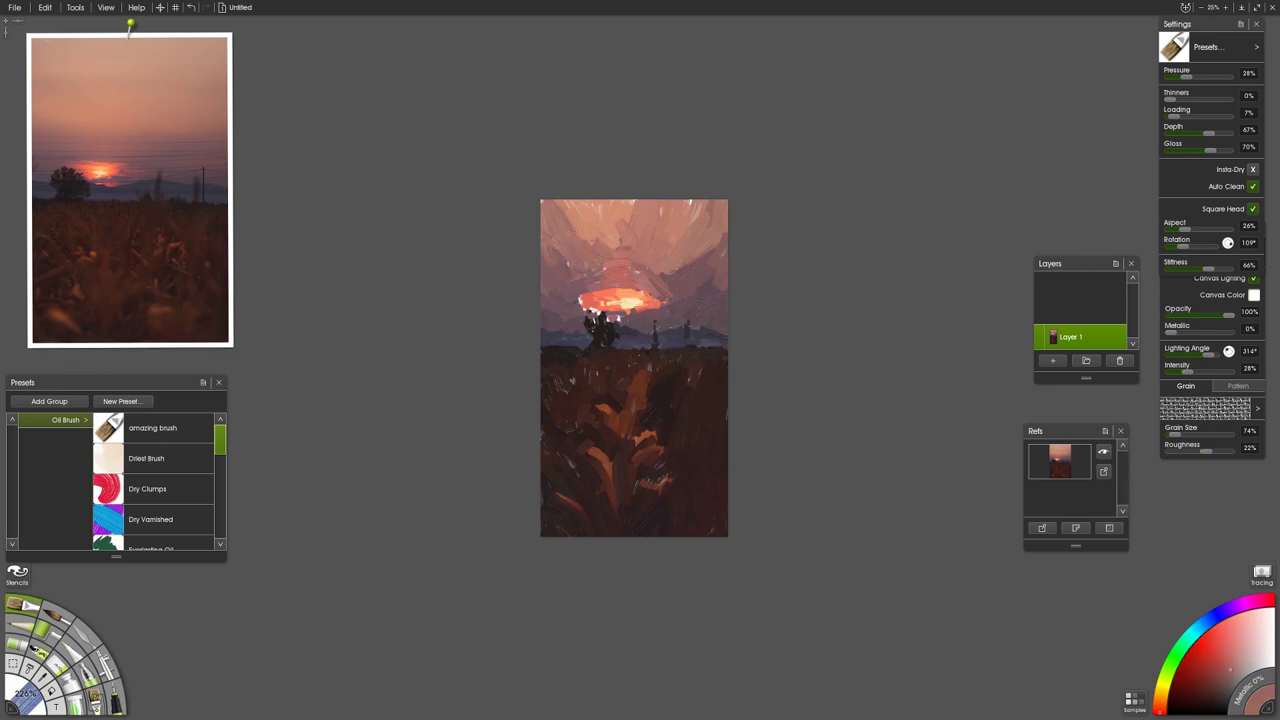
pyautogui.keyDown('alt'); pyautogui.click(584, 245); pyautogui.keyUp('alt')
pyautogui.keyDown('alt'); pyautogui.click(582, 238); pyautogui.keyUp('alt')
pyautogui.moveTo(577, 236); pyautogui.dragTo(611, 252)
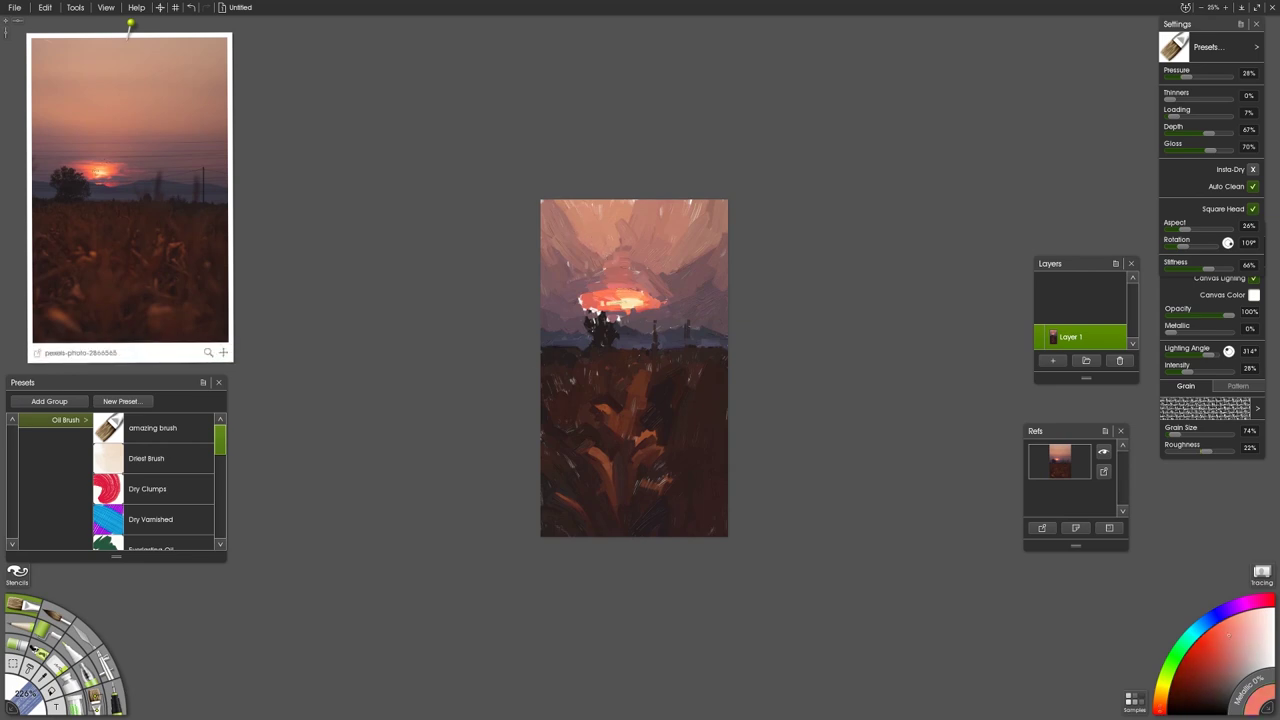
# Step: Extend the sun's red glow to the left and edge its underside with purple, using colors sampled from the reference
pyautogui.keyDown('alt'); pyautogui.click(84, 168); pyautogui.keyUp('alt')
pyautogui.moveTo(583, 297); pyautogui.dragTo(563, 292)
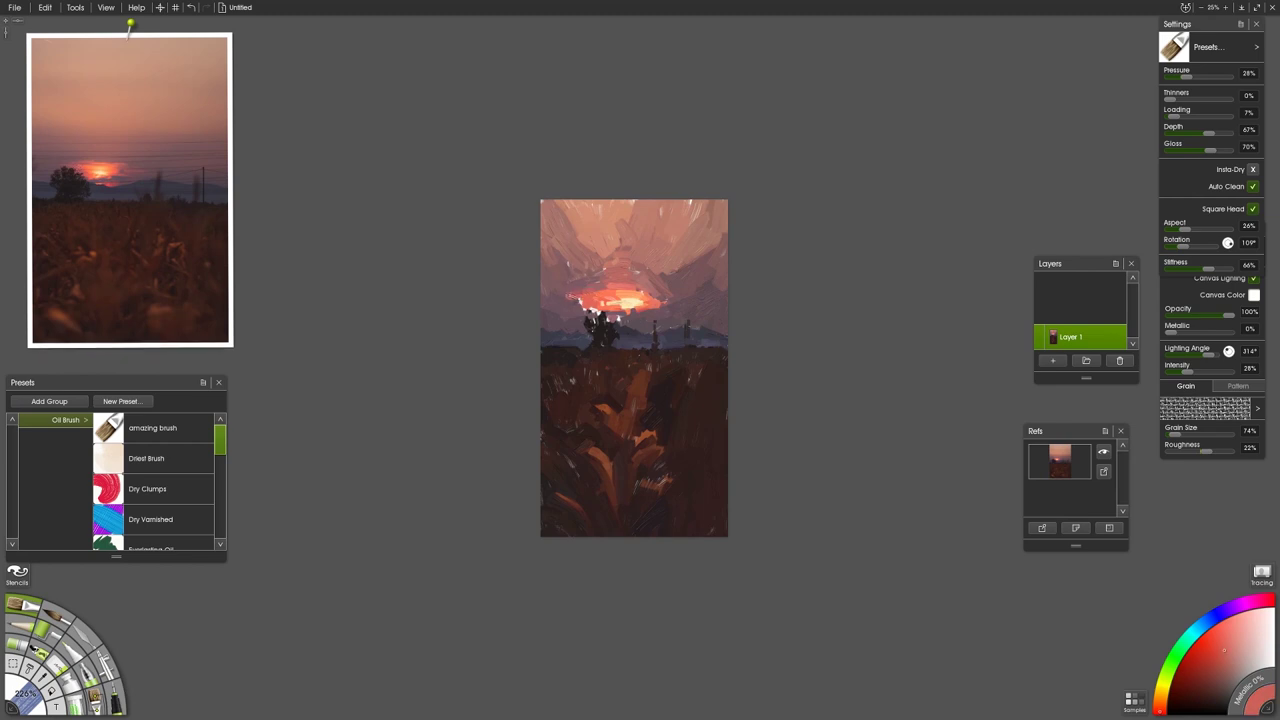
pyautogui.keyDown('alt'); pyautogui.click(70, 166); pyautogui.keyUp('alt')
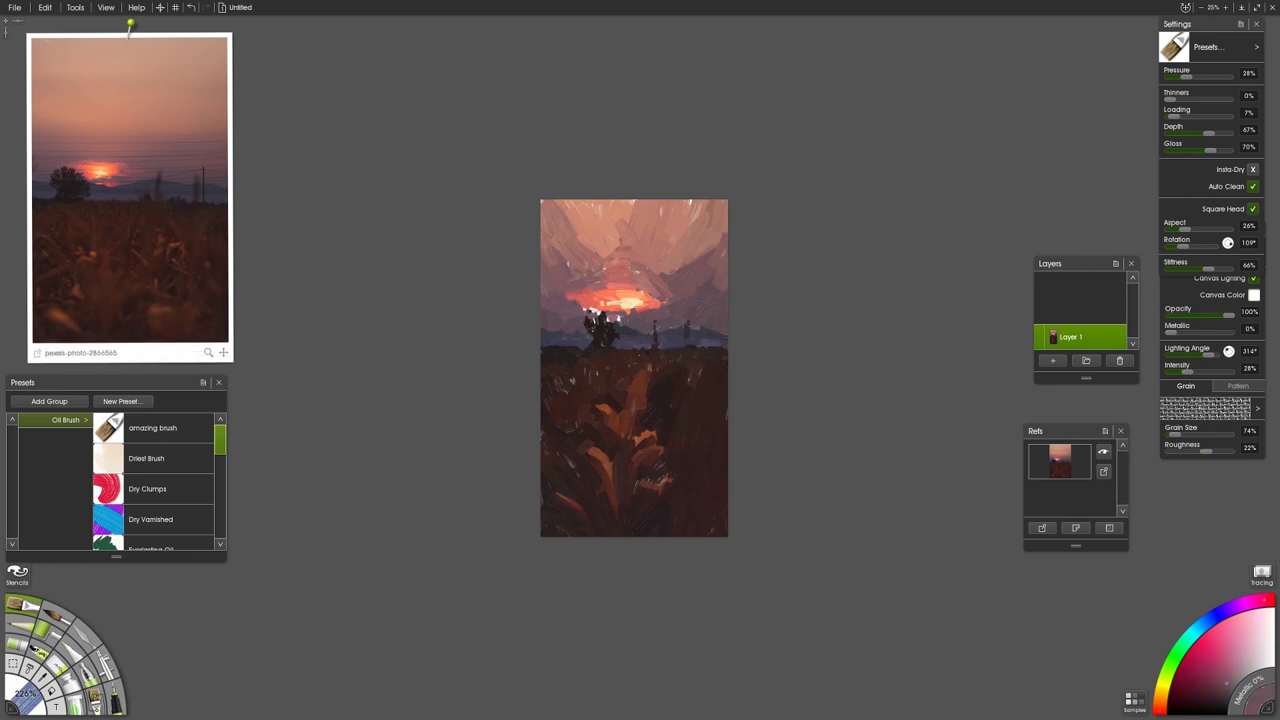
pyautogui.moveTo(575, 306); pyautogui.dragTo(593, 311)
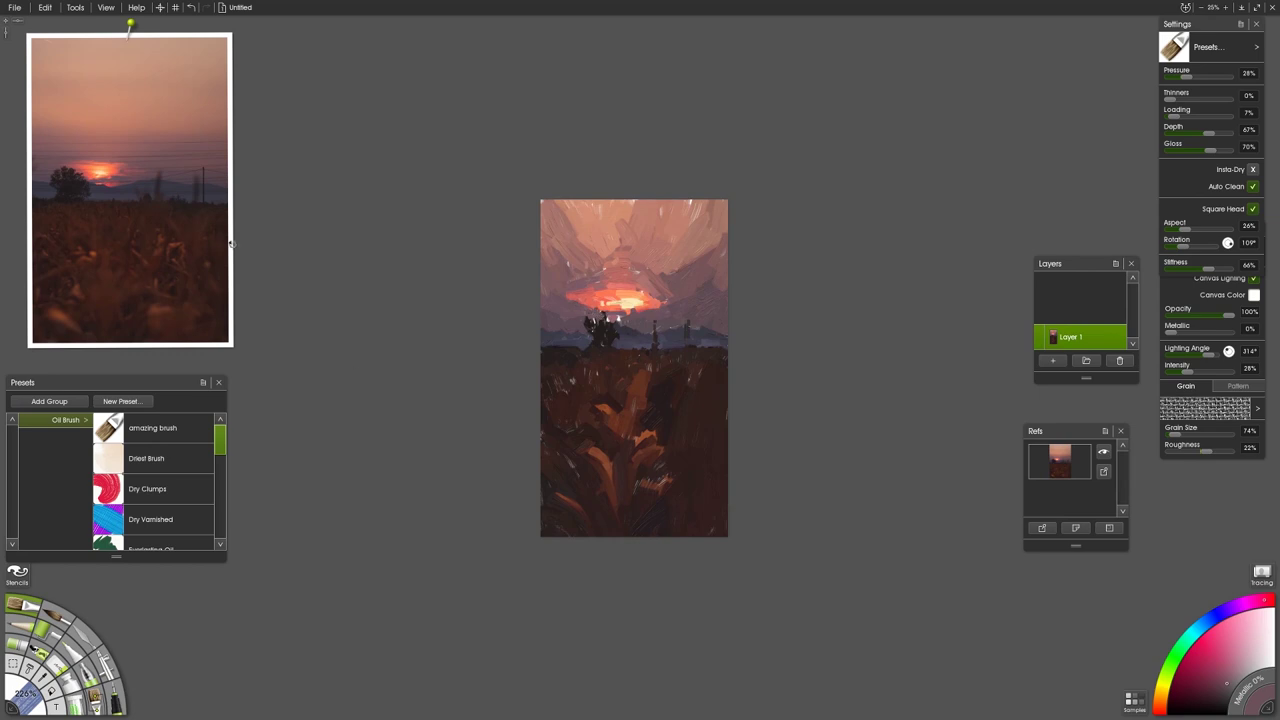
# Step: Enlarge the tree into a fuller rounded crown with dark foliage strokes sampled from the reference's horizon
pyautogui.keyDown('alt'); pyautogui.click(163, 198); pyautogui.keyUp('alt')
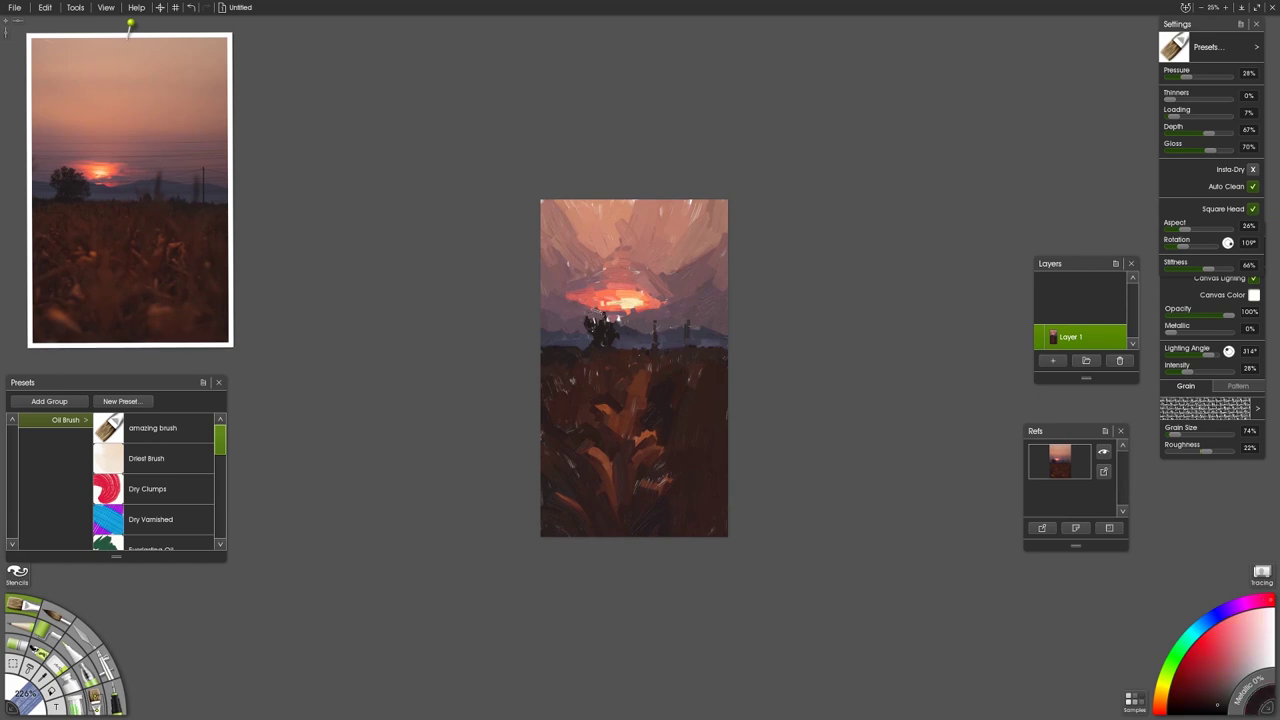
pyautogui.moveTo(595, 311)
pyautogui.mouseDown()
pyautogui.moveTo(598, 326)
pyautogui.moveTo(598, 305)
pyautogui.moveTo(577, 317)
pyautogui.moveTo(588, 338)
pyautogui.mouseUp()
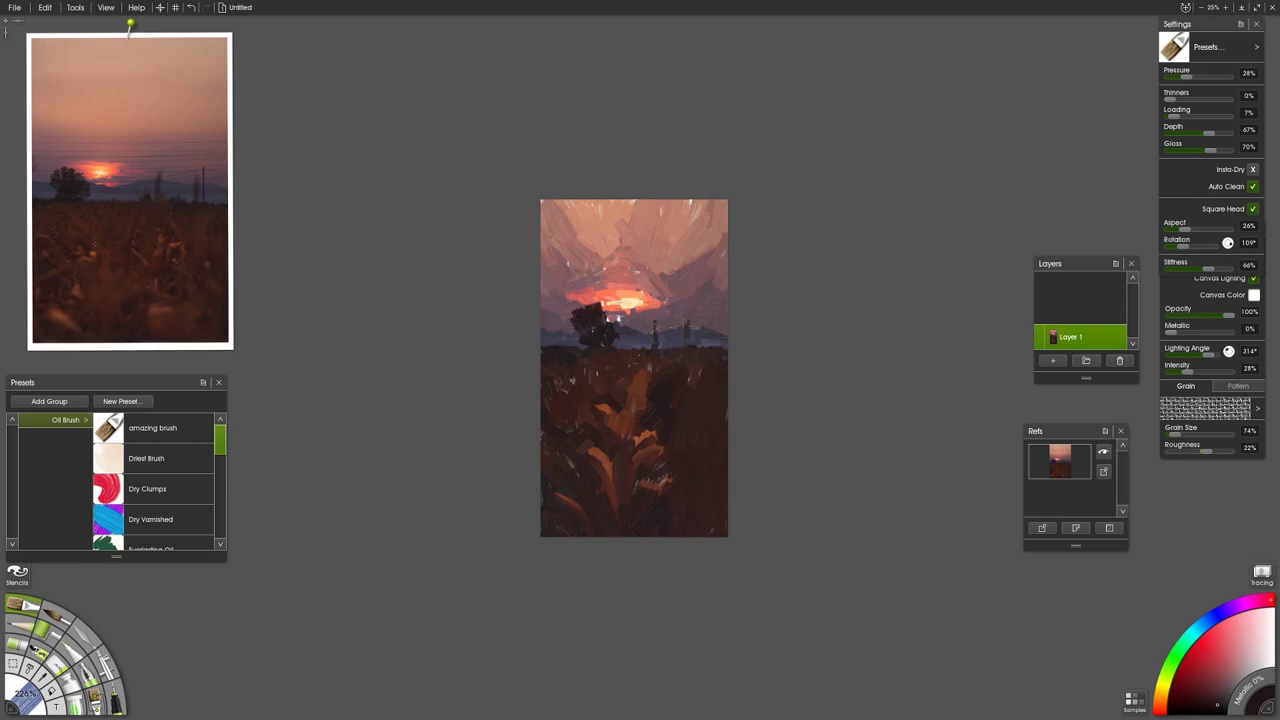
pyautogui.moveTo(612, 346); pyautogui.dragTo(613, 315)
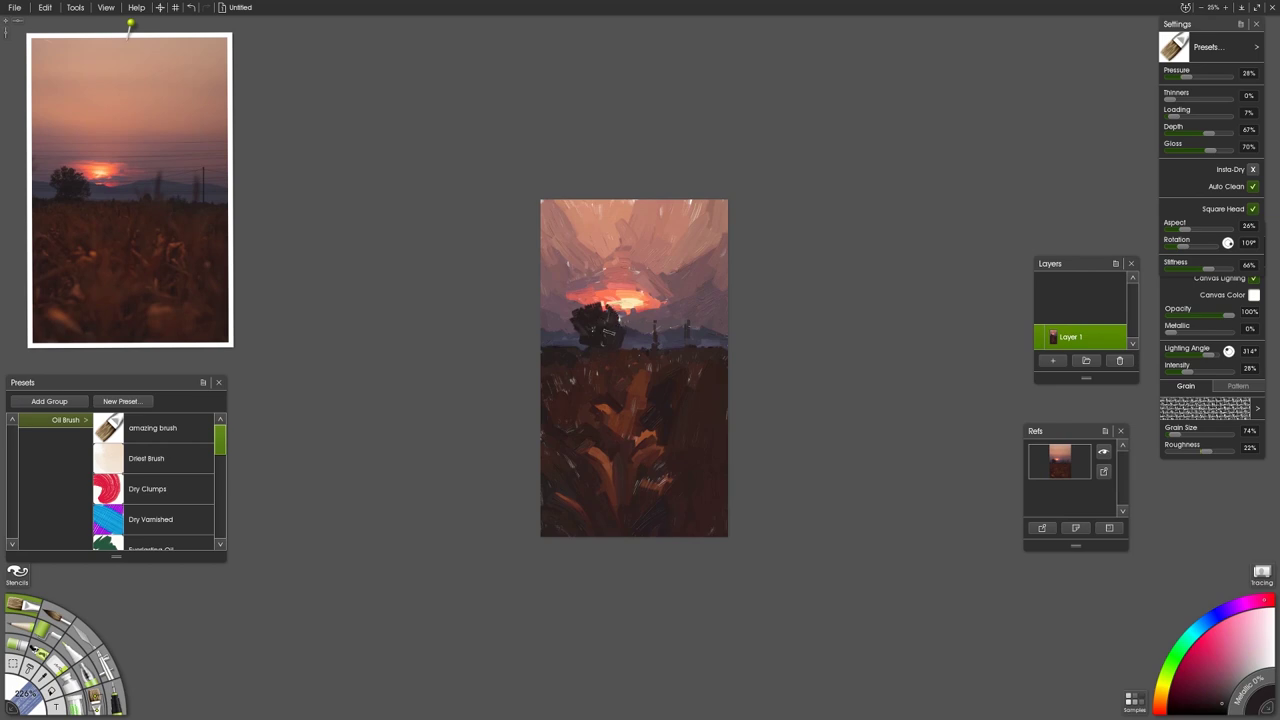
# Step: Touch up the horizon around the tree's base with dark blue and purple tones sampled from beside the reference's tree
pyautogui.click(53, 190)
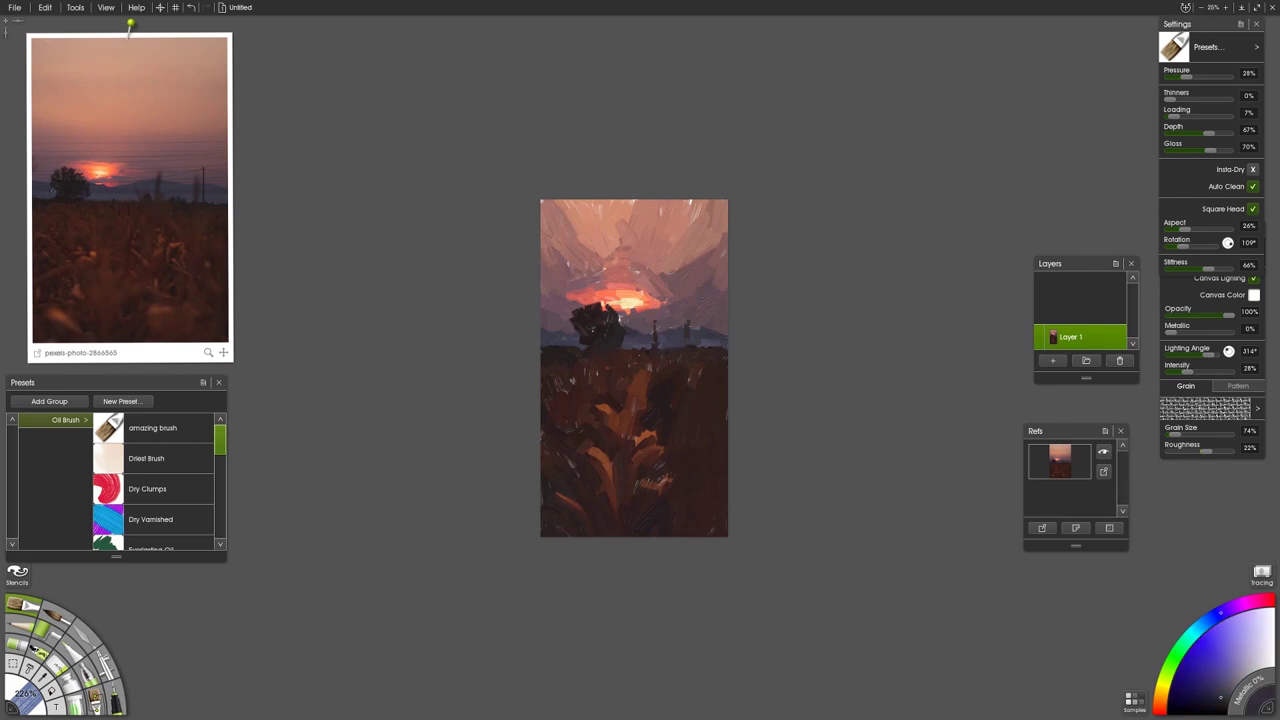
pyautogui.click(53, 190)
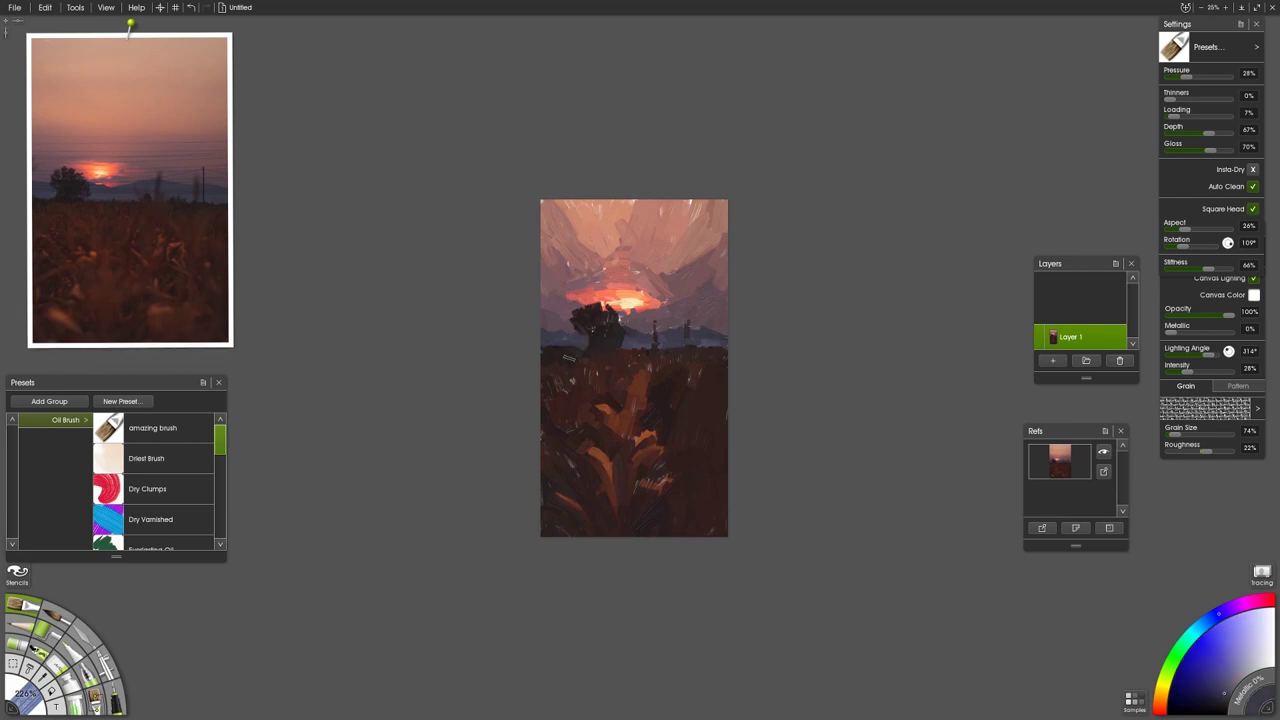
pyautogui.moveTo(178, 212)
pyautogui.click(83, 193)
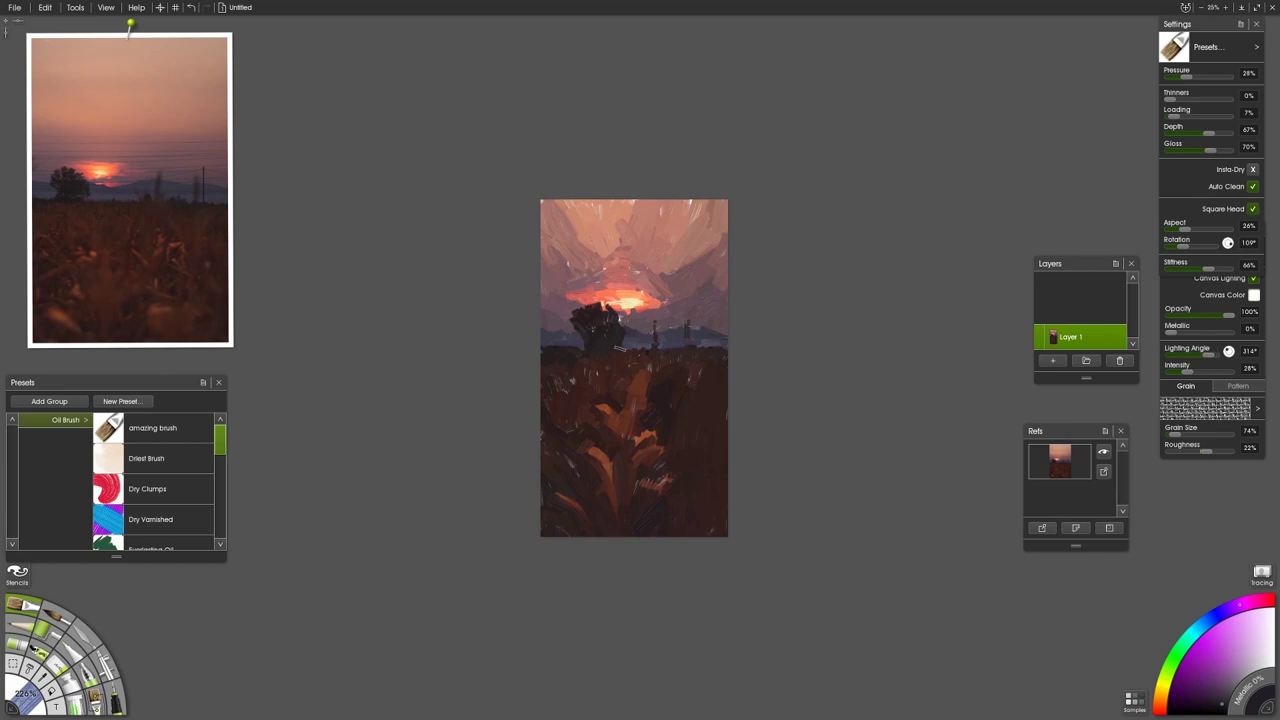
pyautogui.moveTo(621, 346); pyautogui.dragTo(635, 350)
# Step: Add a new layer above the painting and roll dusty pink sampled from the reference's sky over the whole canvas in vertical strokes
pyautogui.click(1057, 360)
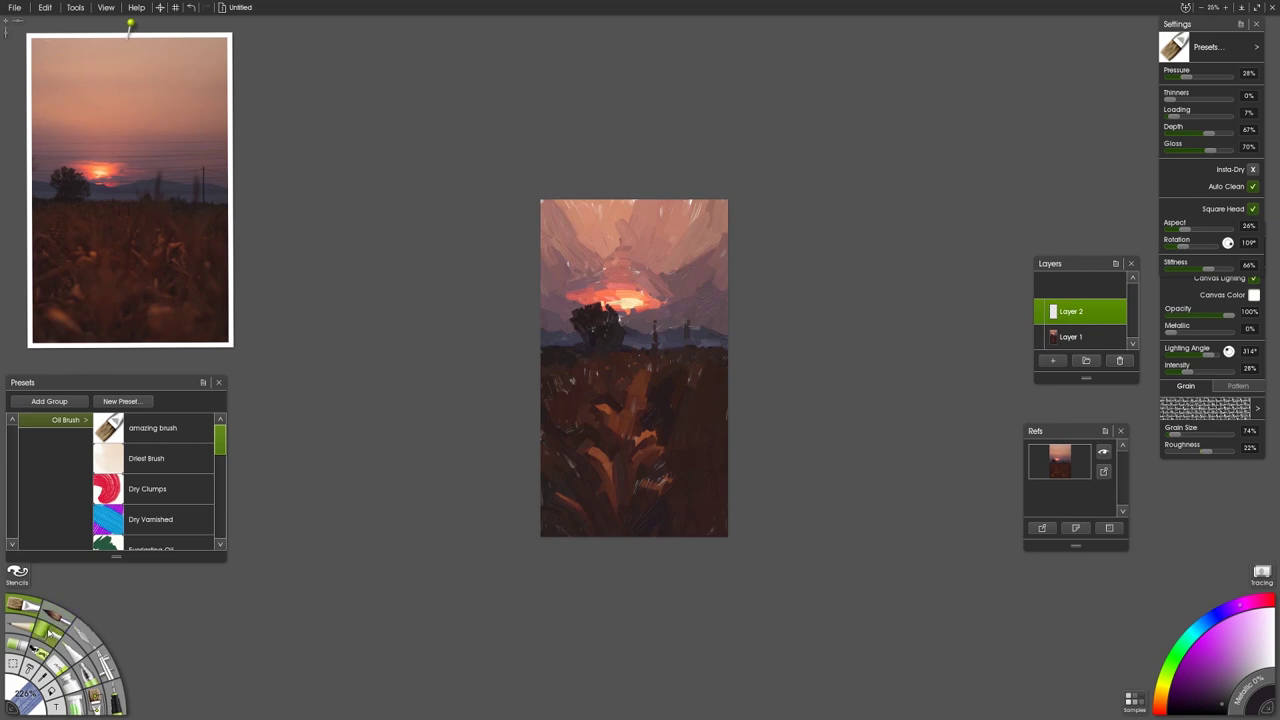
pyautogui.click(50, 632)
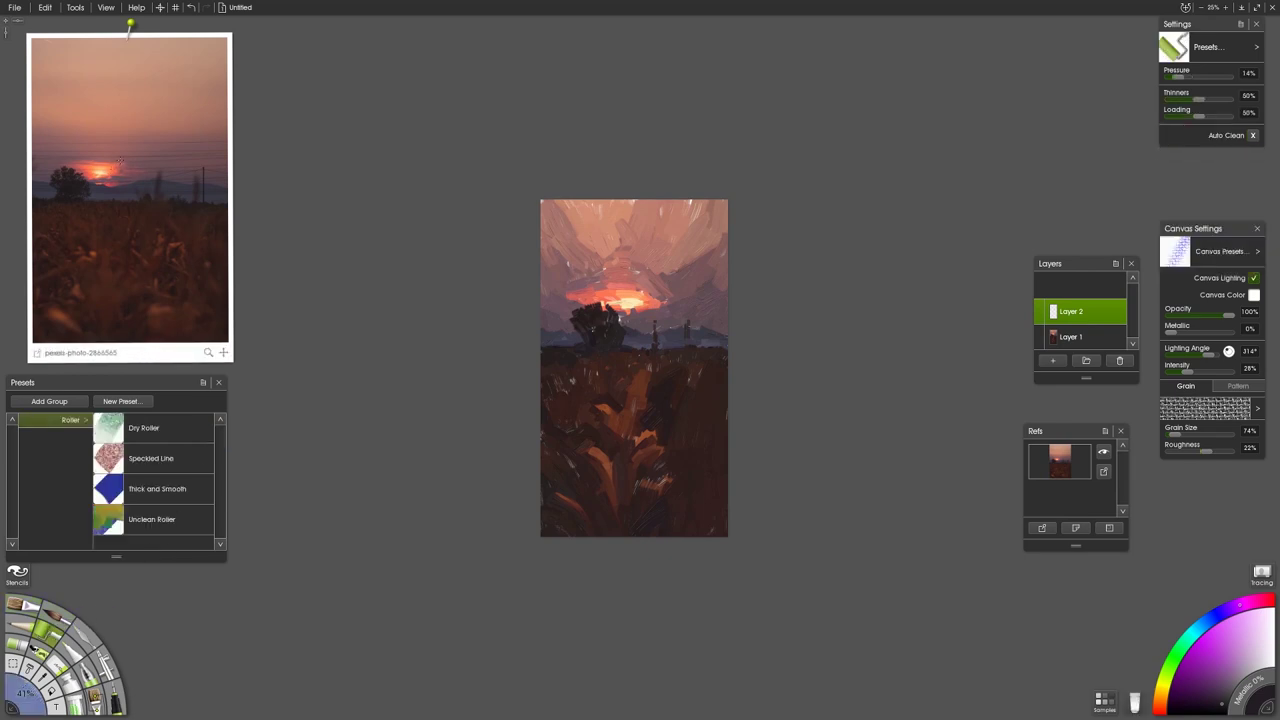
pyautogui.click(105, 131)
pyautogui.moveTo(548, 189); pyautogui.dragTo(552, 515)
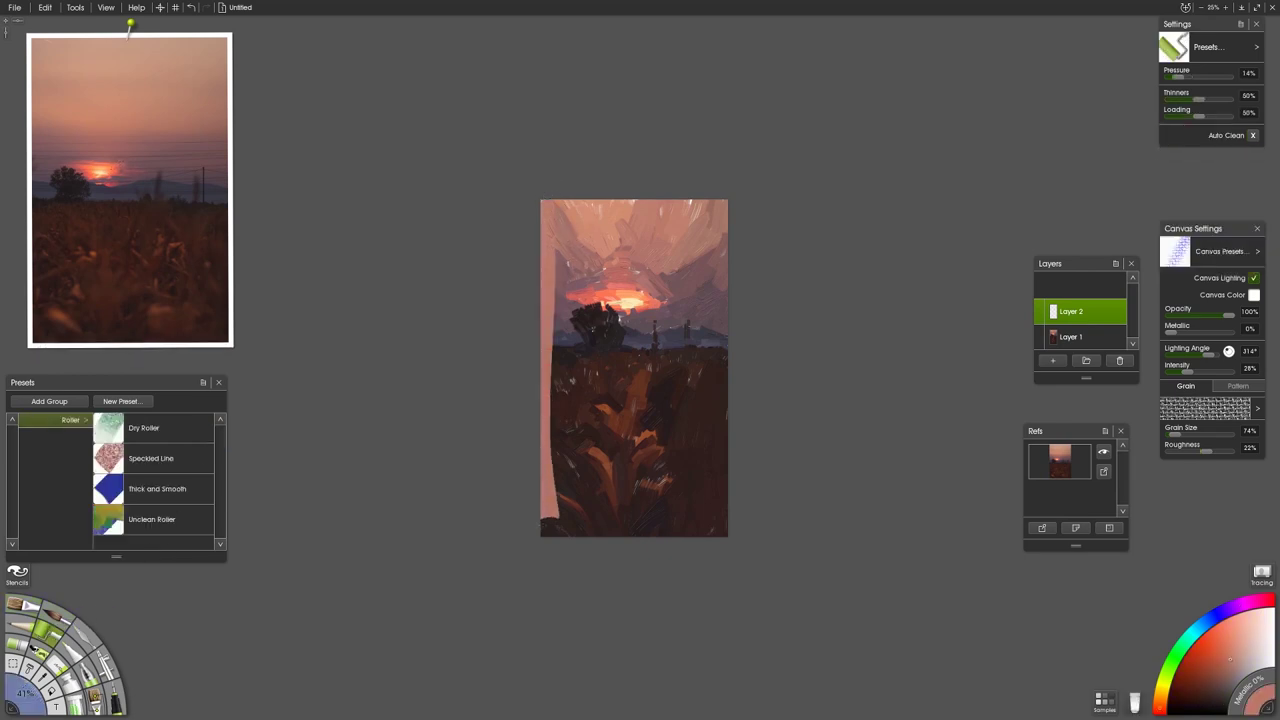
pyautogui.moveTo(570, 208)
pyautogui.mouseDown()
pyautogui.moveTo(576, 538)
pyautogui.moveTo(606, 512)
pyautogui.mouseUp()
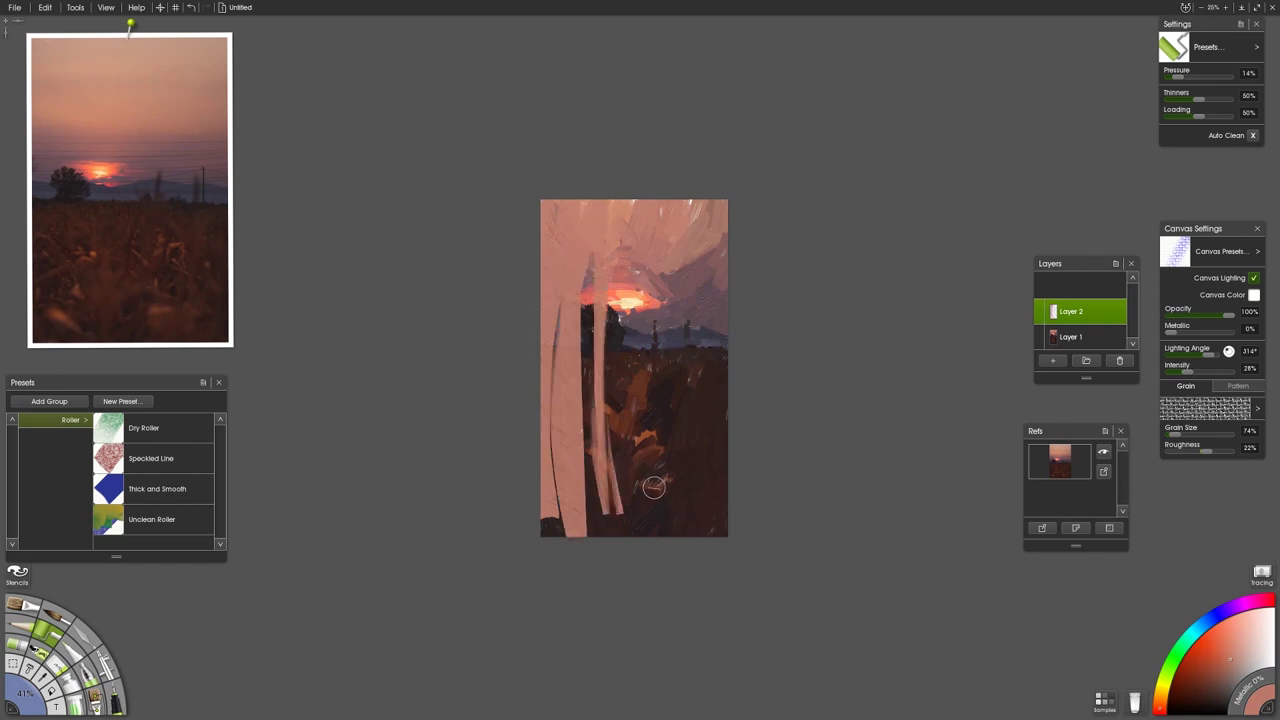
pyautogui.moveTo(620, 222); pyautogui.dragTo(618, 500)
pyautogui.moveTo(662, 232)
pyautogui.mouseDown()
pyautogui.moveTo(662, 434)
pyautogui.moveTo(692, 428)
pyautogui.mouseUp()
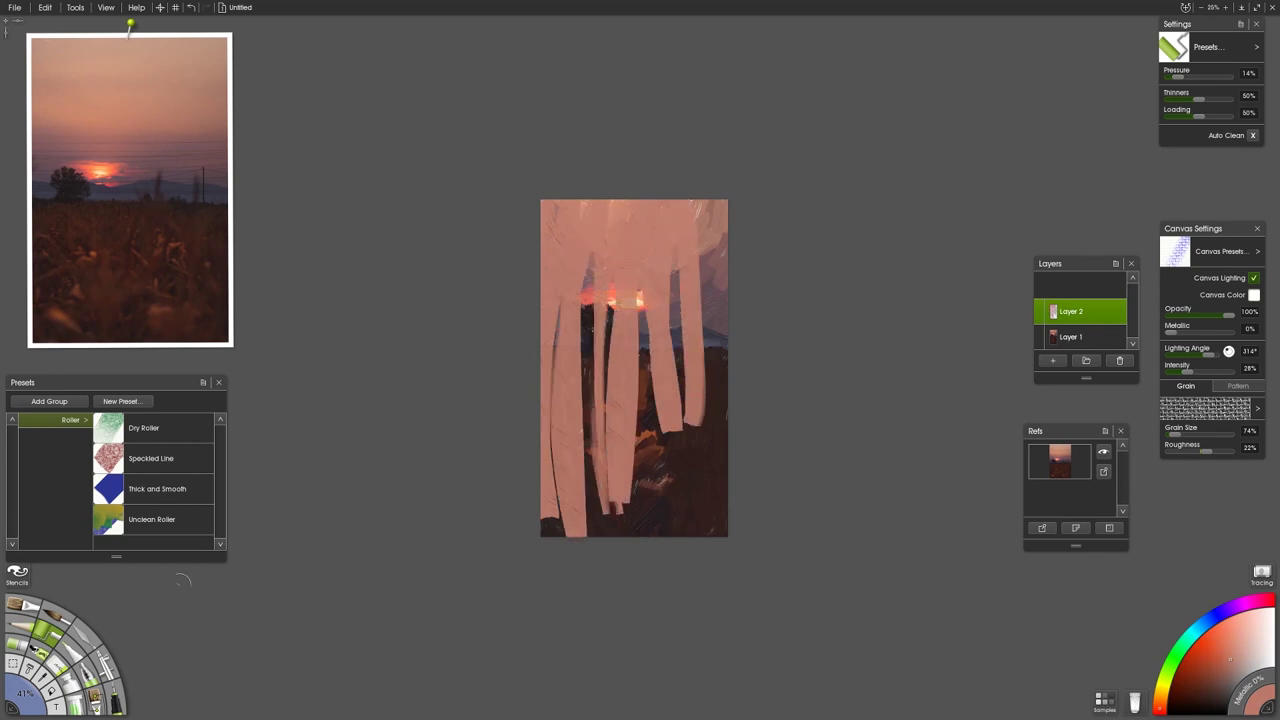
pyautogui.moveTo(690, 200); pyautogui.dragTo(706, 440)
pyautogui.moveTo(641, 345); pyautogui.dragTo(628, 536)
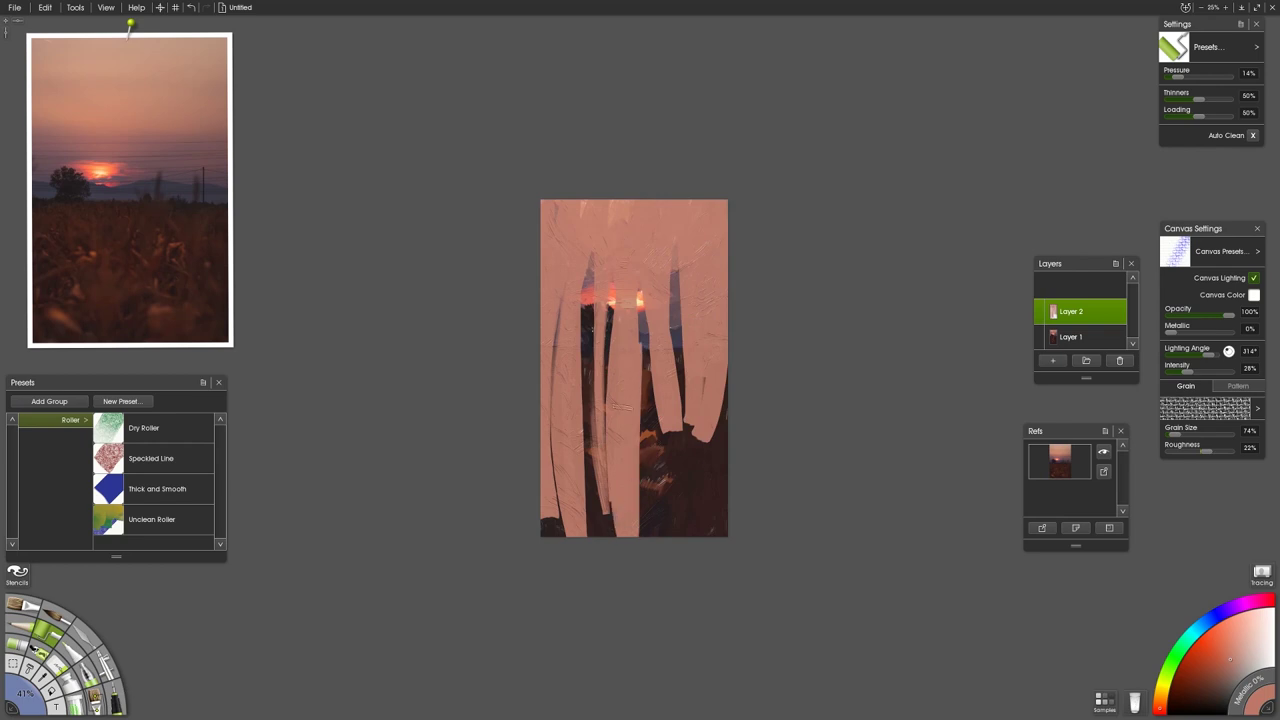
pyautogui.moveTo(600, 412); pyautogui.dragTo(598, 536)
pyautogui.moveTo(560, 472)
pyautogui.mouseDown()
pyautogui.moveTo(557, 536)
pyautogui.moveTo(547, 456)
pyautogui.mouseUp()
pyautogui.moveTo(597, 296); pyautogui.dragTo(598, 498)
pyautogui.moveTo(580, 252); pyautogui.dragTo(572, 412)
pyautogui.moveTo(638, 288); pyautogui.dragTo(641, 538)
pyautogui.moveTo(666, 288); pyautogui.dragTo(663, 560)
pyautogui.moveTo(688, 318); pyautogui.dragTo(693, 536)
pyautogui.moveTo(711, 408); pyautogui.dragTo(714, 536)
pyautogui.moveTo(720, 414); pyautogui.dragTo(722, 536)
pyautogui.moveTo(724, 440); pyautogui.dragTo(724, 480)
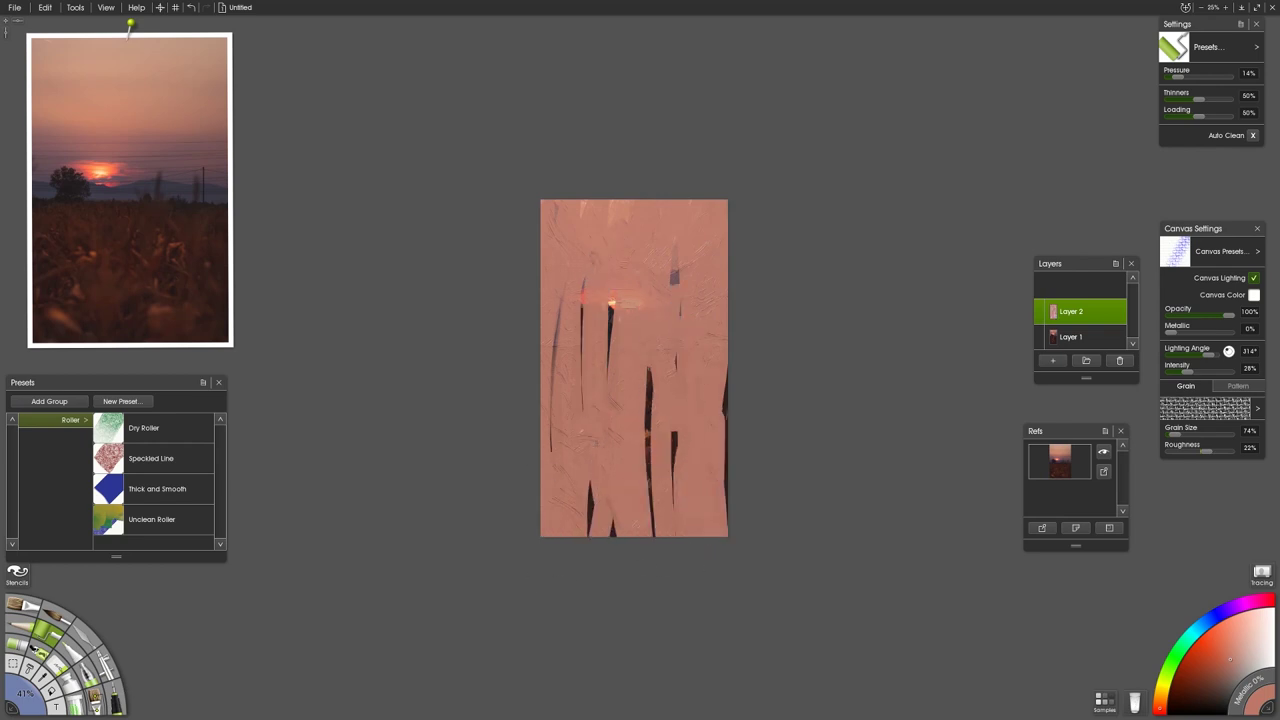
# Step: Roll more pink over the remaining dark slits and the sun's patch on Layer 2
pyautogui.moveTo(612, 298); pyautogui.dragTo(612, 324)
pyautogui.moveTo(675, 260); pyautogui.dragTo(675, 286)
pyautogui.moveTo(582, 282)
pyautogui.mouseDown()
pyautogui.moveTo(582, 330)
pyautogui.moveTo(609, 380)
pyautogui.mouseUp()
pyautogui.moveTo(649, 370); pyautogui.dragTo(652, 536)
pyautogui.moveTo(592, 532); pyautogui.dragTo(591, 478)
pyautogui.moveTo(675, 432); pyautogui.dragTo(677, 481)
pyautogui.moveTo(725, 384); pyautogui.dragTo(725, 496)
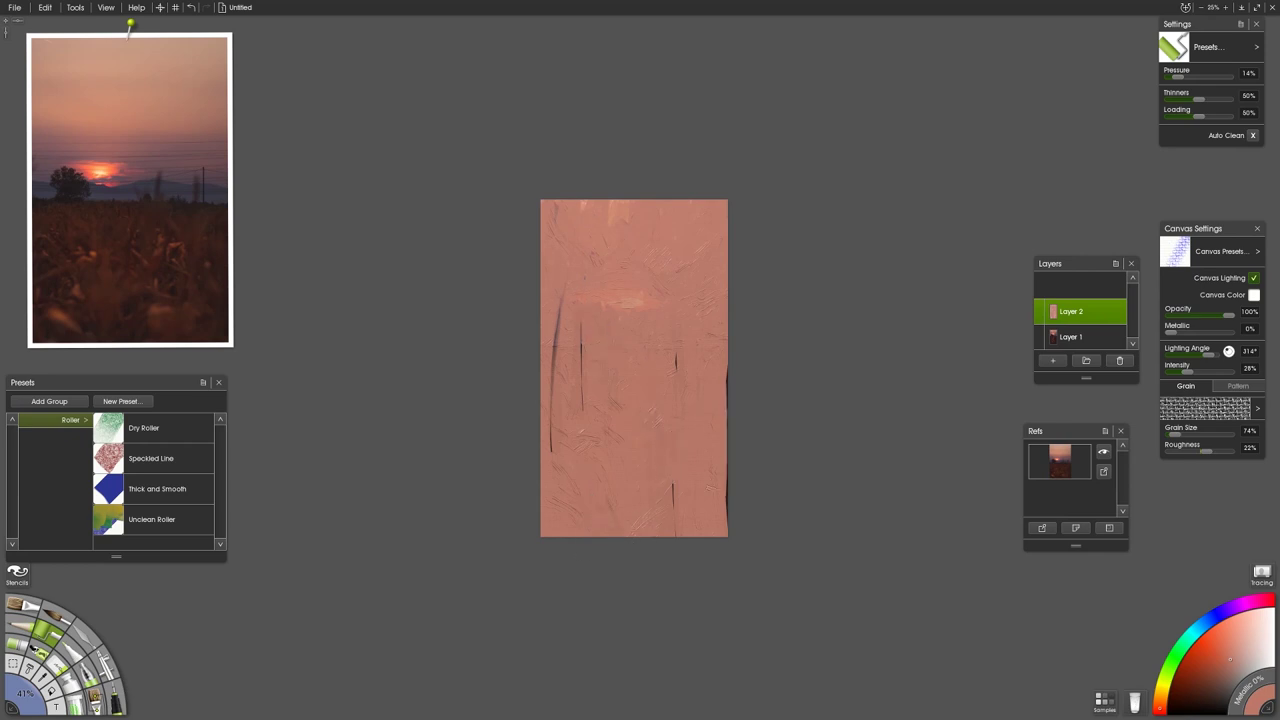
# Step: Compare the painting with the pink Layer 2 beneath it shown and hidden, and return that layer to the top
pyautogui.moveTo(1074, 314); pyautogui.dragTo(1074, 342)
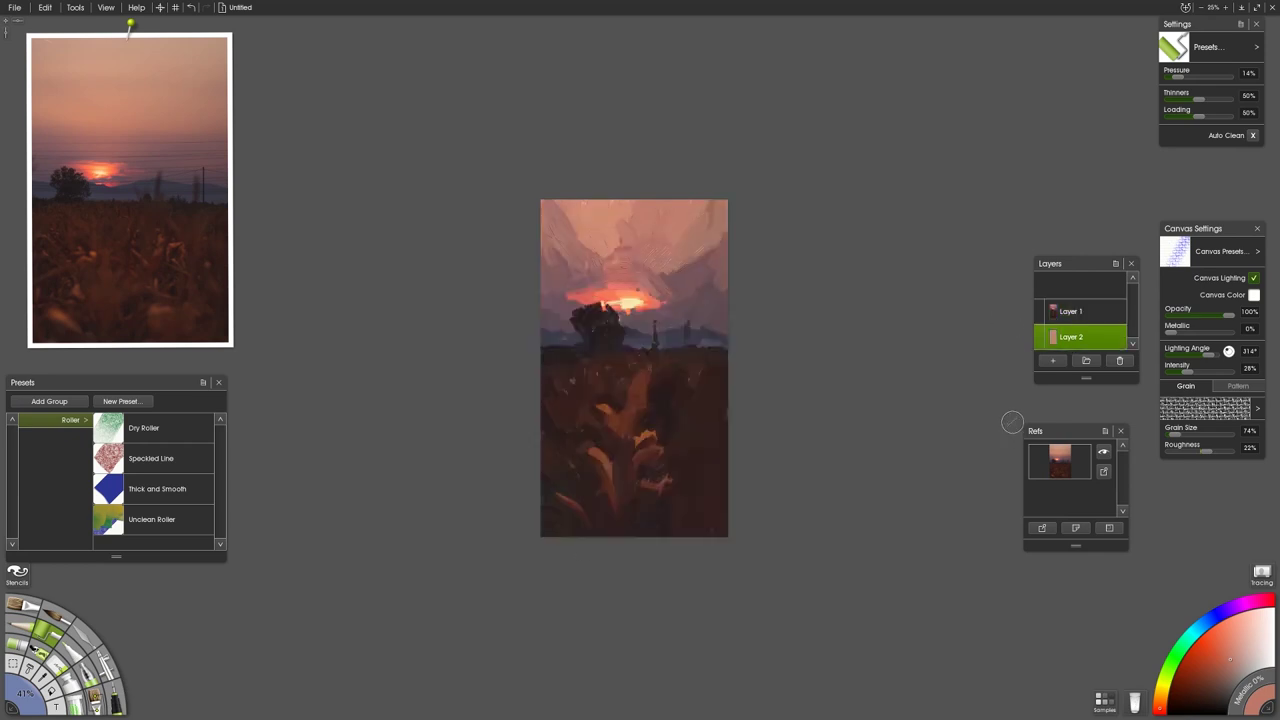
pyautogui.click(1039, 333)
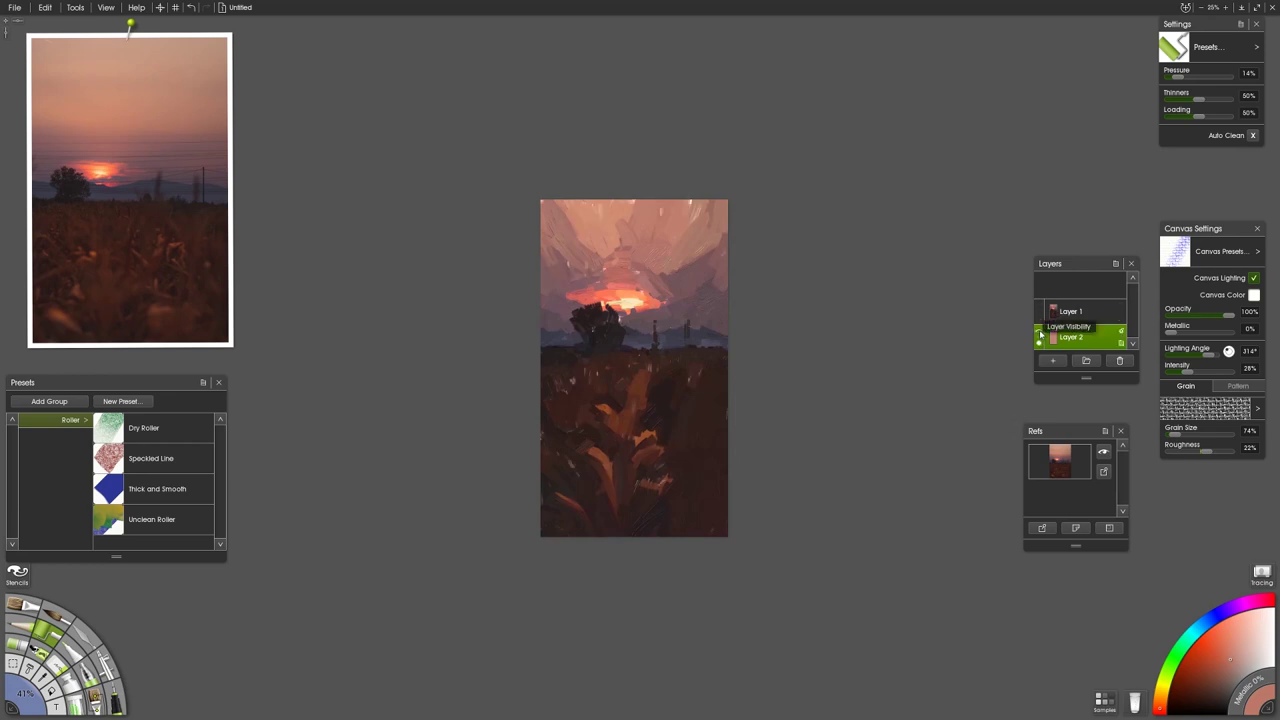
pyautogui.click(1039, 333)
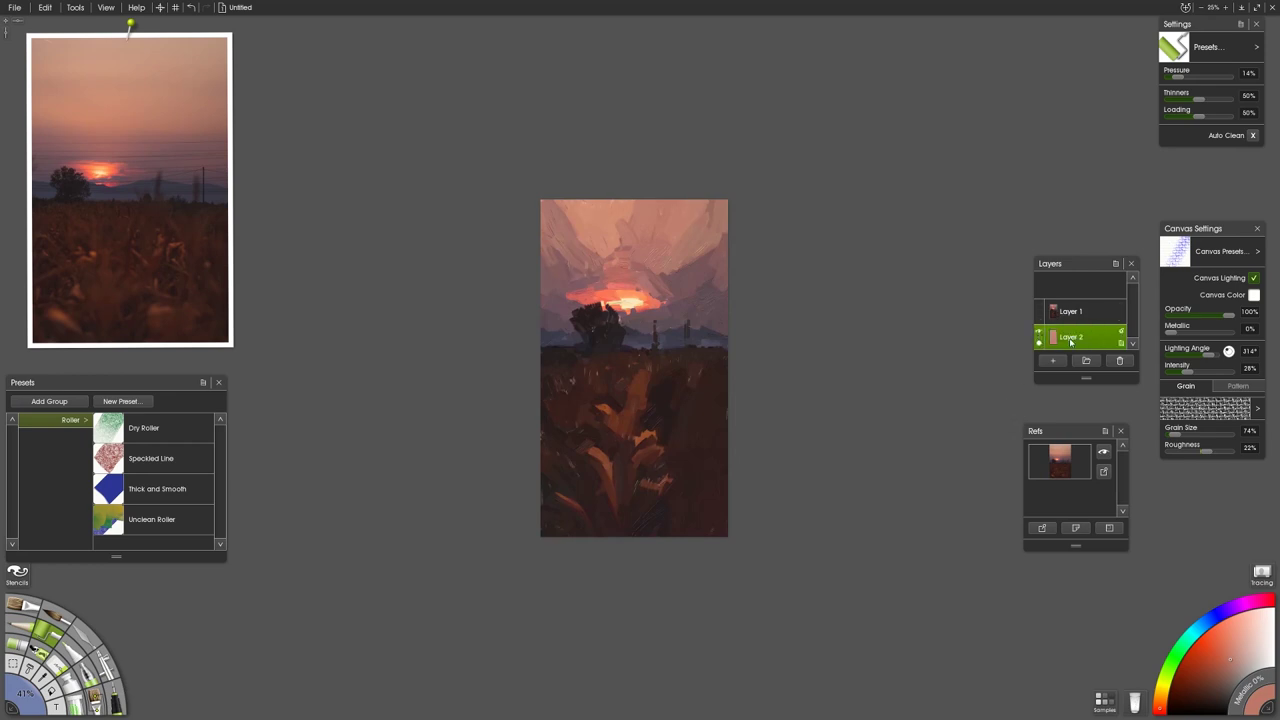
pyautogui.moveTo(1070, 341)
pyautogui.mouseDown()
pyautogui.moveTo(1066, 306)
pyautogui.moveTo(1064, 328)
pyautogui.mouseUp()
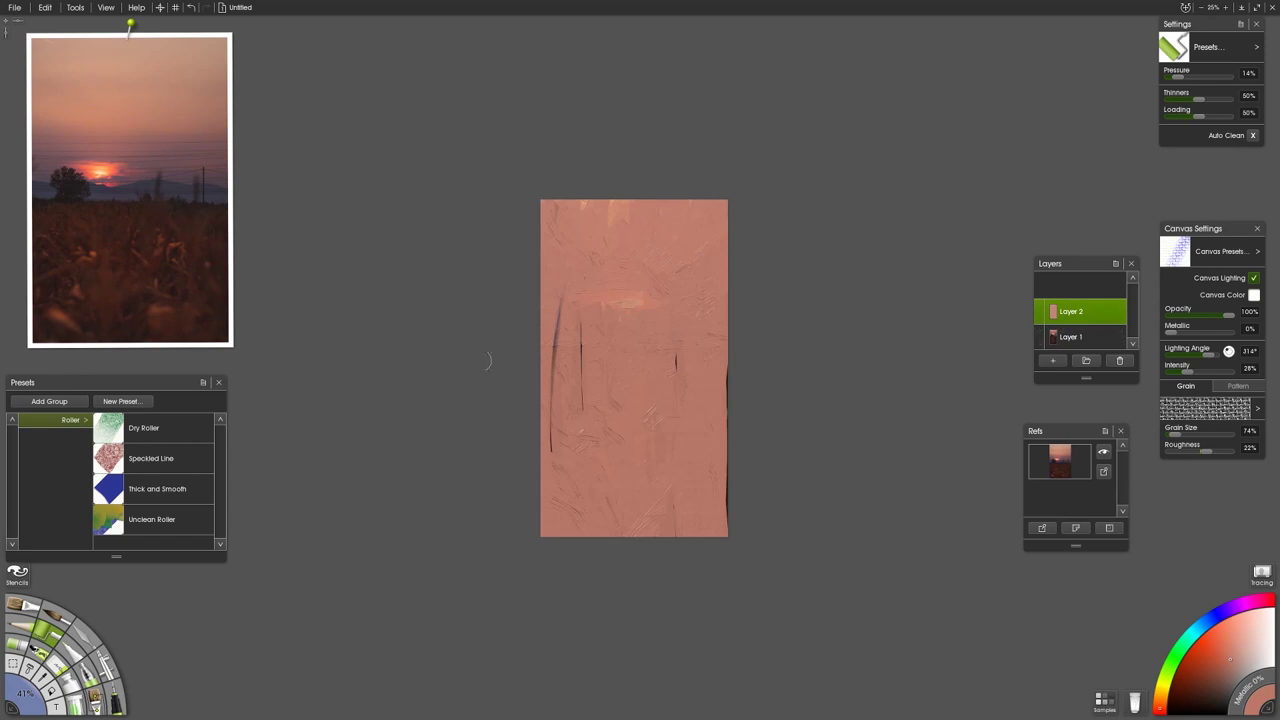
# Step: Roll coral red sampled from the reference's sun over the left and middle of Layer 2
pyautogui.click(105, 180)
pyautogui.moveTo(569, 246); pyautogui.dragTo(570, 384)
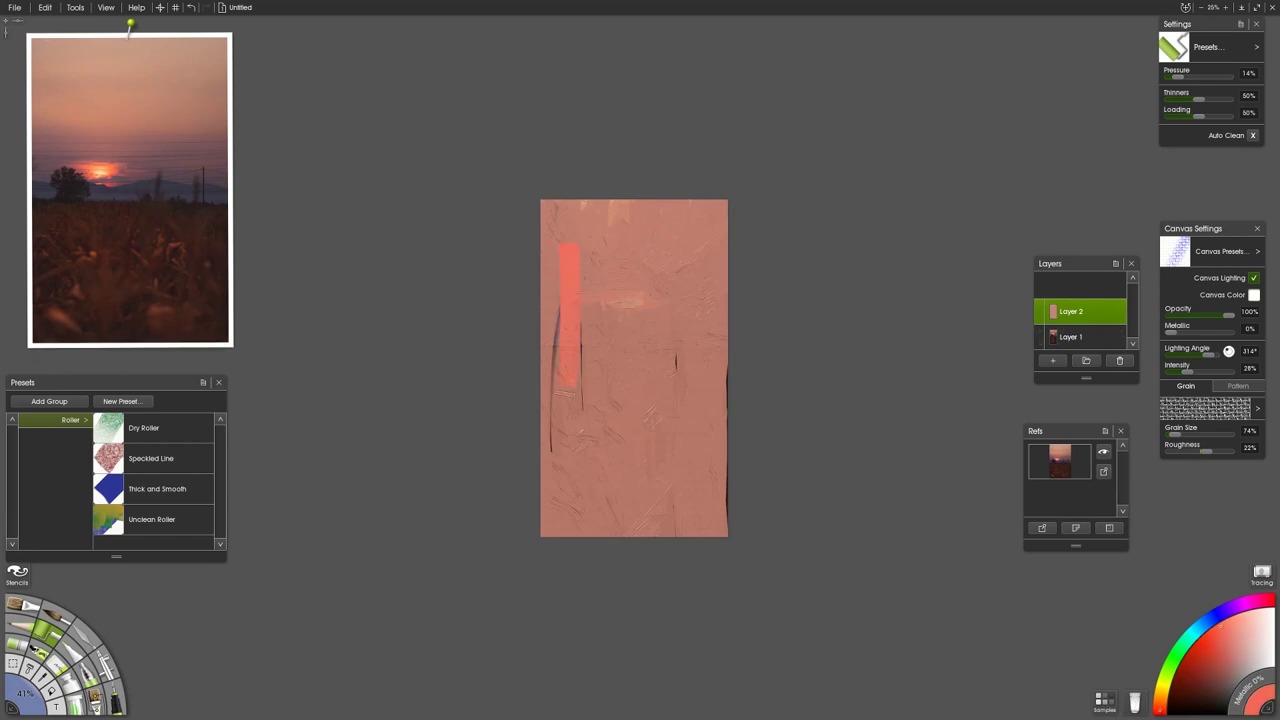
pyautogui.moveTo(561, 204)
pyautogui.mouseDown()
pyautogui.moveTo(550, 458)
pyautogui.moveTo(569, 462)
pyautogui.mouseUp()
pyautogui.moveTo(581, 262); pyautogui.dragTo(583, 455)
pyautogui.moveTo(601, 282); pyautogui.dragTo(600, 414)
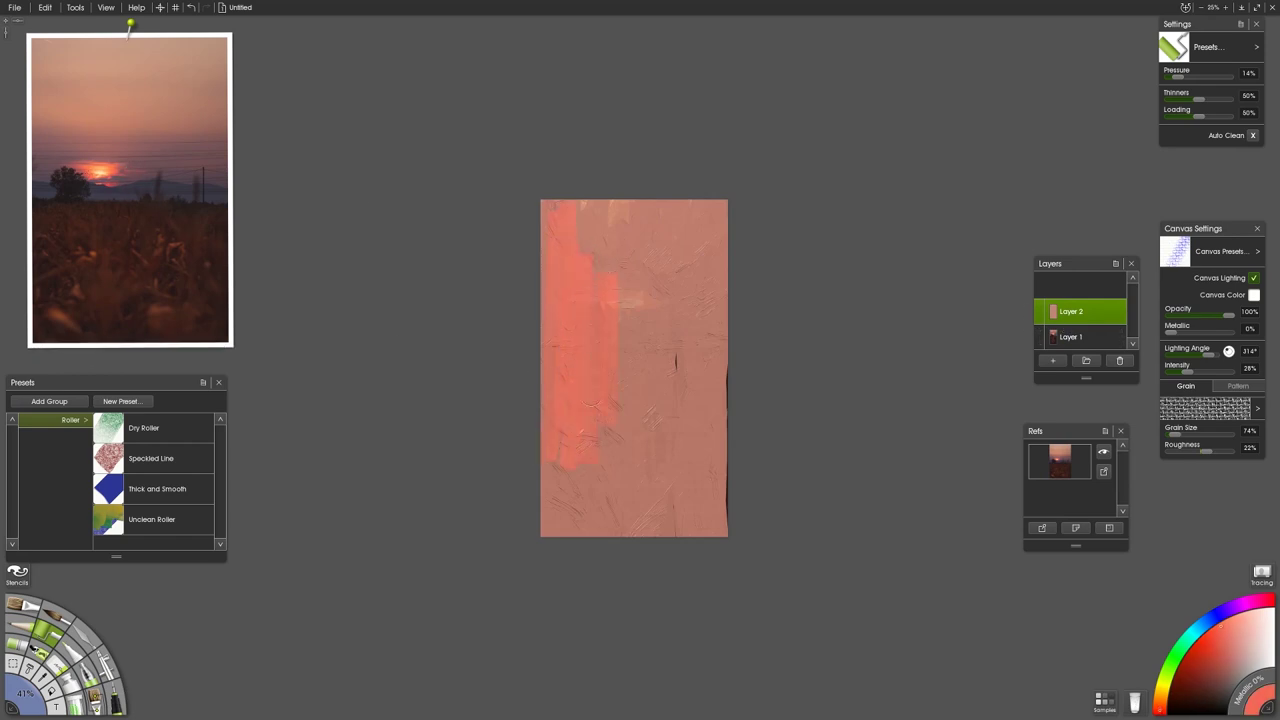
pyautogui.moveTo(632, 284)
pyautogui.mouseDown()
pyautogui.moveTo(633, 364)
pyautogui.moveTo(658, 378)
pyautogui.moveTo(663, 352)
pyautogui.moveTo(647, 407)
pyautogui.moveTo(626, 415)
pyautogui.moveTo(625, 453)
pyautogui.mouseUp()
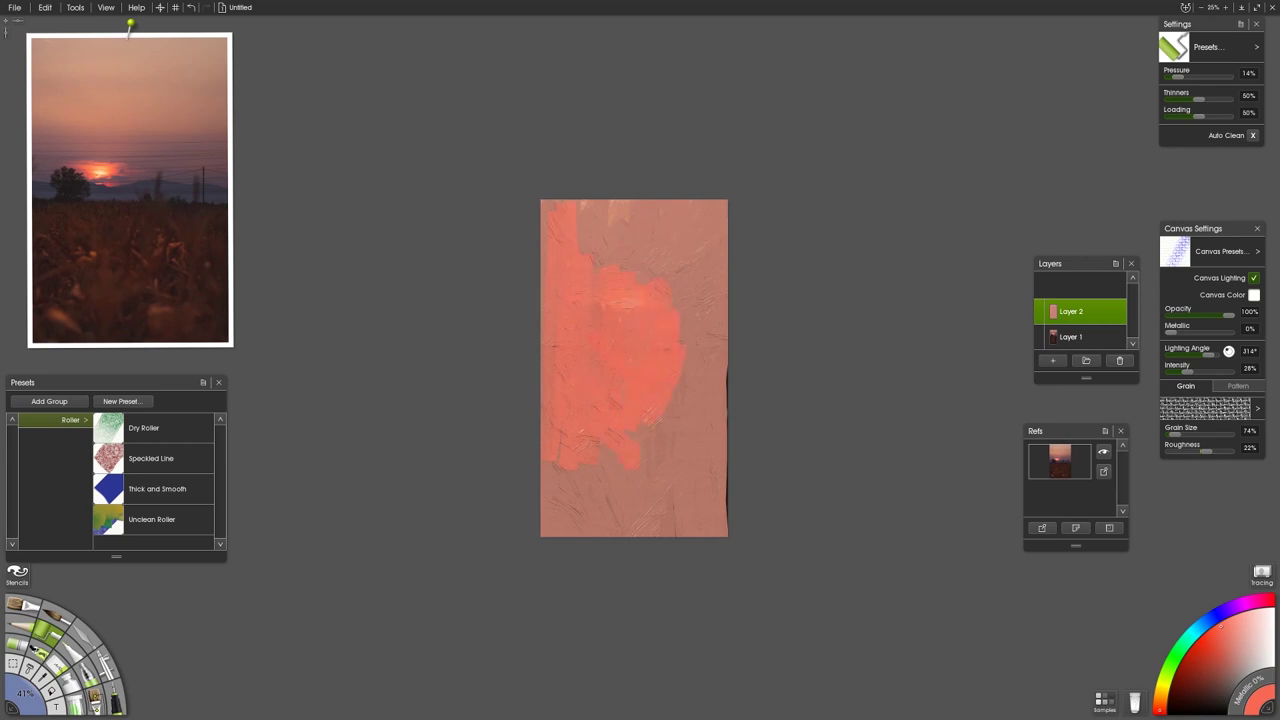
# Step: Check how the coral patch shows through the painting by placing Layer 2 beneath Layer 1, toggling it and restoring the order
pyautogui.moveTo(1077, 318); pyautogui.dragTo(1075, 348)
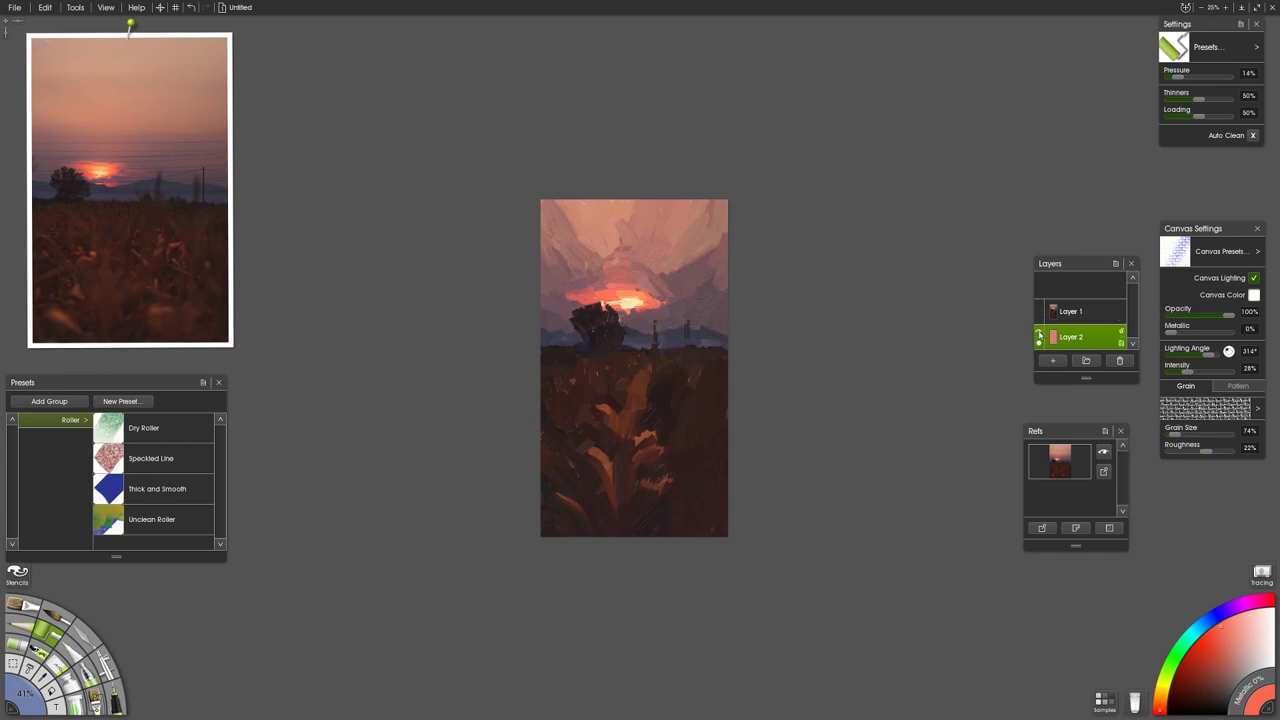
pyautogui.click(1039, 335)
pyautogui.click(1039, 334)
pyautogui.moveTo(1040, 334); pyautogui.dragTo(1048, 312)
pyautogui.click(1039, 311)
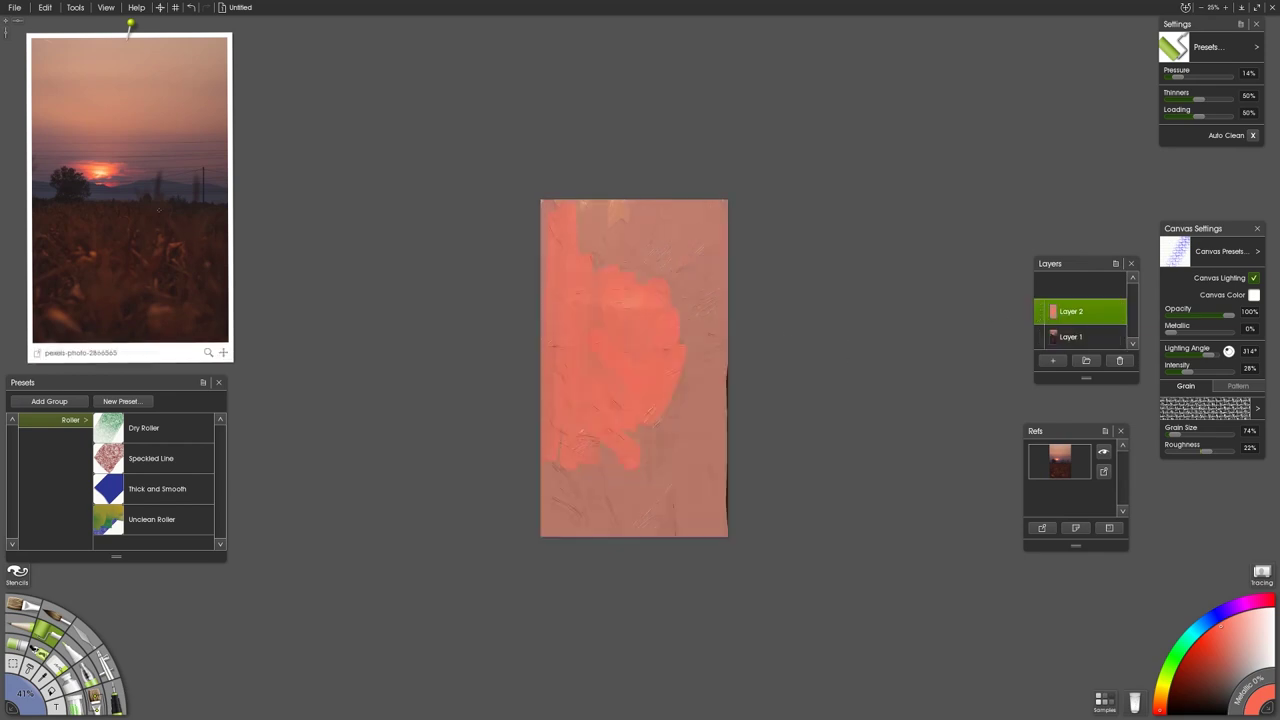
# Step: Roll dark brown strokes radiating around the coral patch on Layer 2 and preview the layer beneath the painting
pyautogui.moveTo(578, 395); pyautogui.dragTo(531, 479)
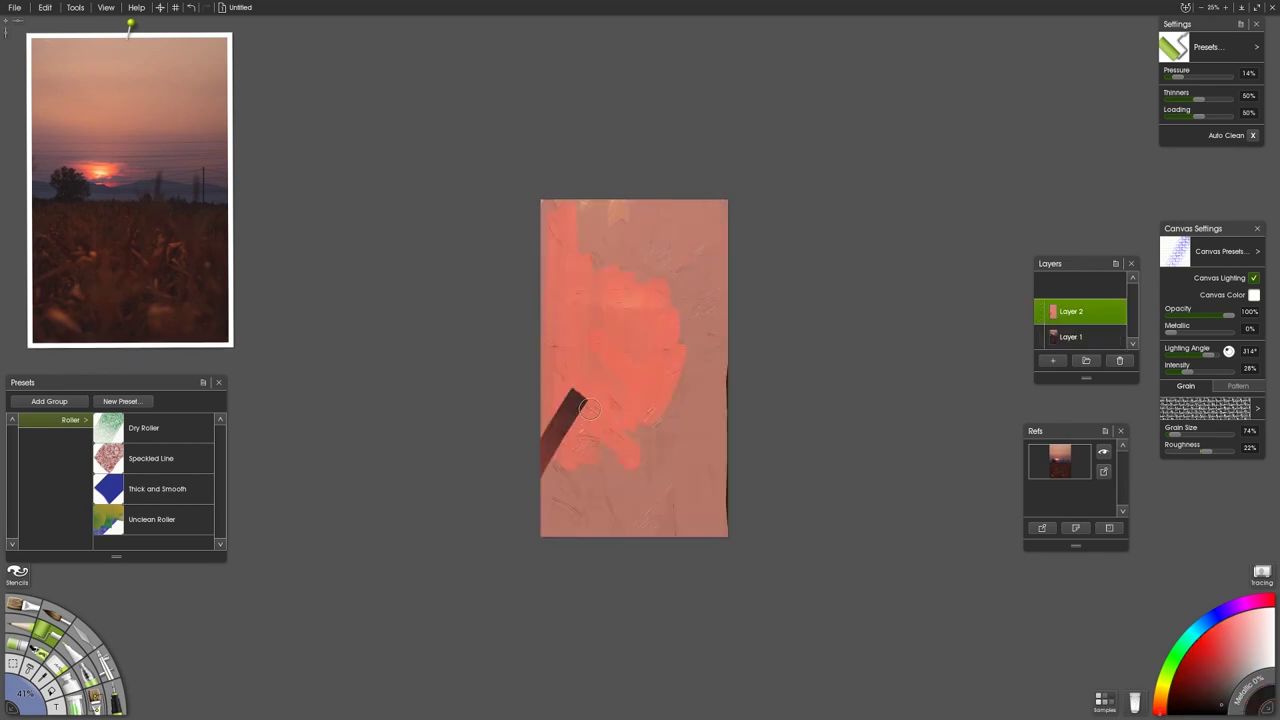
pyautogui.moveTo(588, 414); pyautogui.dragTo(551, 510)
pyautogui.moveTo(602, 404); pyautogui.dragTo(573, 523)
pyautogui.moveTo(610, 435); pyautogui.dragTo(596, 513)
pyautogui.moveTo(623, 417)
pyautogui.mouseDown()
pyautogui.moveTo(633, 494)
pyautogui.moveTo(670, 477)
pyautogui.mouseUp()
pyautogui.moveTo(652, 402)
pyautogui.mouseDown()
pyautogui.moveTo(685, 467)
pyautogui.moveTo(697, 423)
pyautogui.mouseUp()
pyautogui.moveTo(658, 373)
pyautogui.mouseDown()
pyautogui.moveTo(715, 412)
pyautogui.moveTo(716, 382)
pyautogui.mouseUp()
pyautogui.moveTo(667, 350); pyautogui.dragTo(714, 352)
pyautogui.moveTo(684, 286); pyautogui.dragTo(646, 325)
pyautogui.moveTo(683, 253); pyautogui.dragTo(642, 303)
pyautogui.moveTo(640, 231)
pyautogui.mouseDown()
pyautogui.moveTo(630, 293)
pyautogui.moveTo(624, 281)
pyautogui.mouseUp()
pyautogui.moveTo(595, 228)
pyautogui.mouseDown()
pyautogui.moveTo(612, 280)
pyautogui.moveTo(597, 298)
pyautogui.mouseUp()
pyautogui.moveTo(555, 212); pyautogui.dragTo(573, 311)
pyautogui.moveTo(543, 265)
pyautogui.mouseDown()
pyautogui.moveTo(528, 299)
pyautogui.moveTo(569, 340)
pyautogui.mouseUp()
pyautogui.moveTo(538, 350); pyautogui.dragTo(577, 347)
pyautogui.moveTo(540, 386)
pyautogui.mouseDown()
pyautogui.moveTo(571, 368)
pyautogui.moveTo(572, 380)
pyautogui.mouseUp()
pyautogui.moveTo(1071, 314); pyautogui.dragTo(1071, 342)
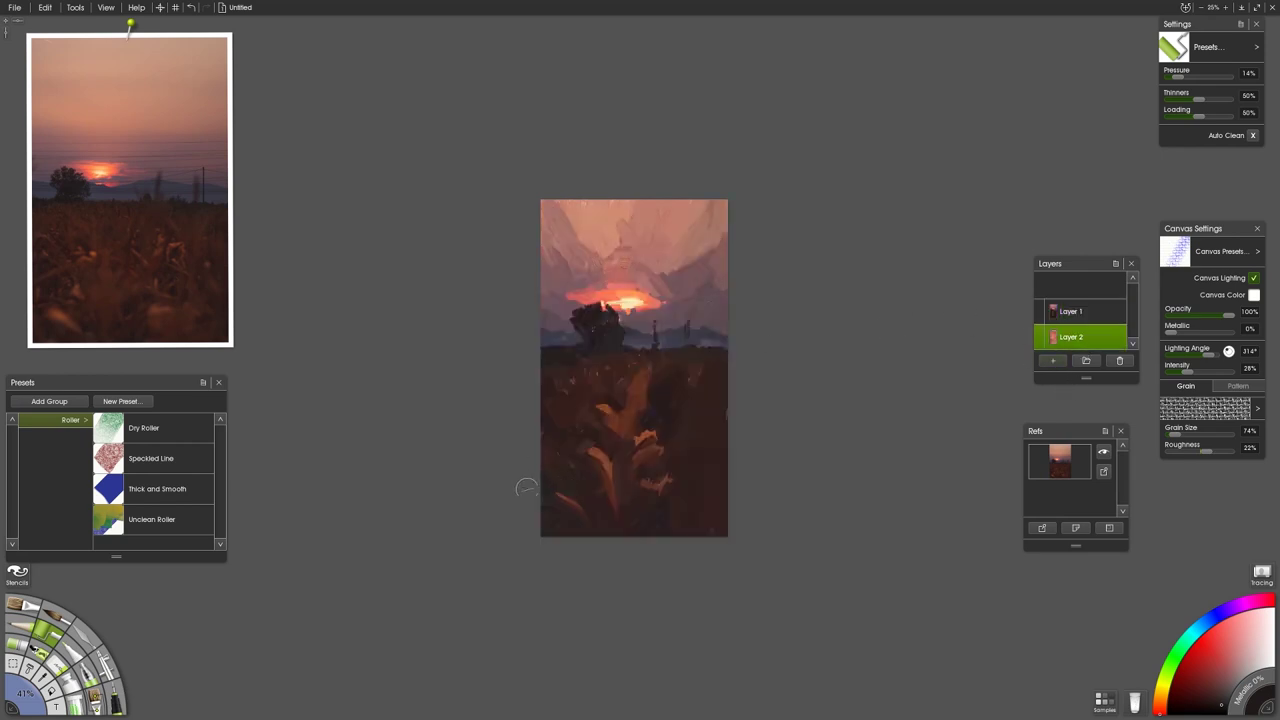
pyautogui.moveTo(1073, 342); pyautogui.dragTo(1071, 300)
# Step: Add another layer on top and roll bright blue over the canvas
pyautogui.click(1205, 624)
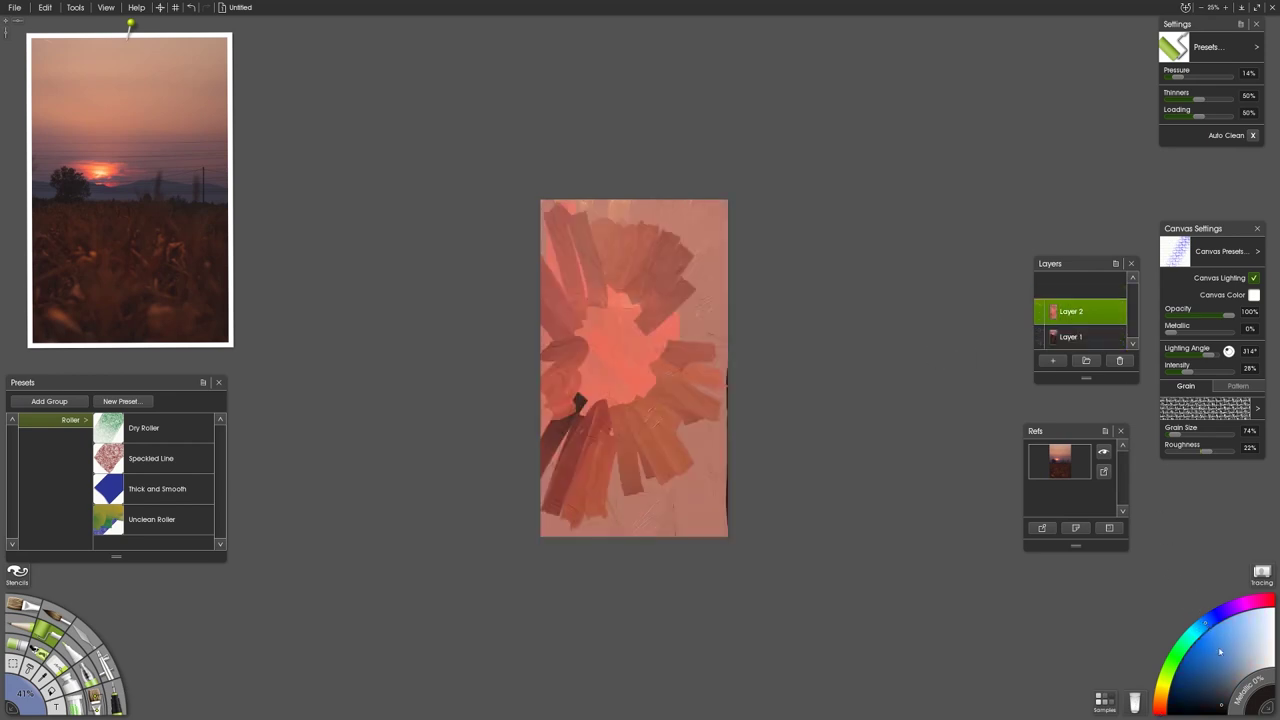
pyautogui.click(1051, 359)
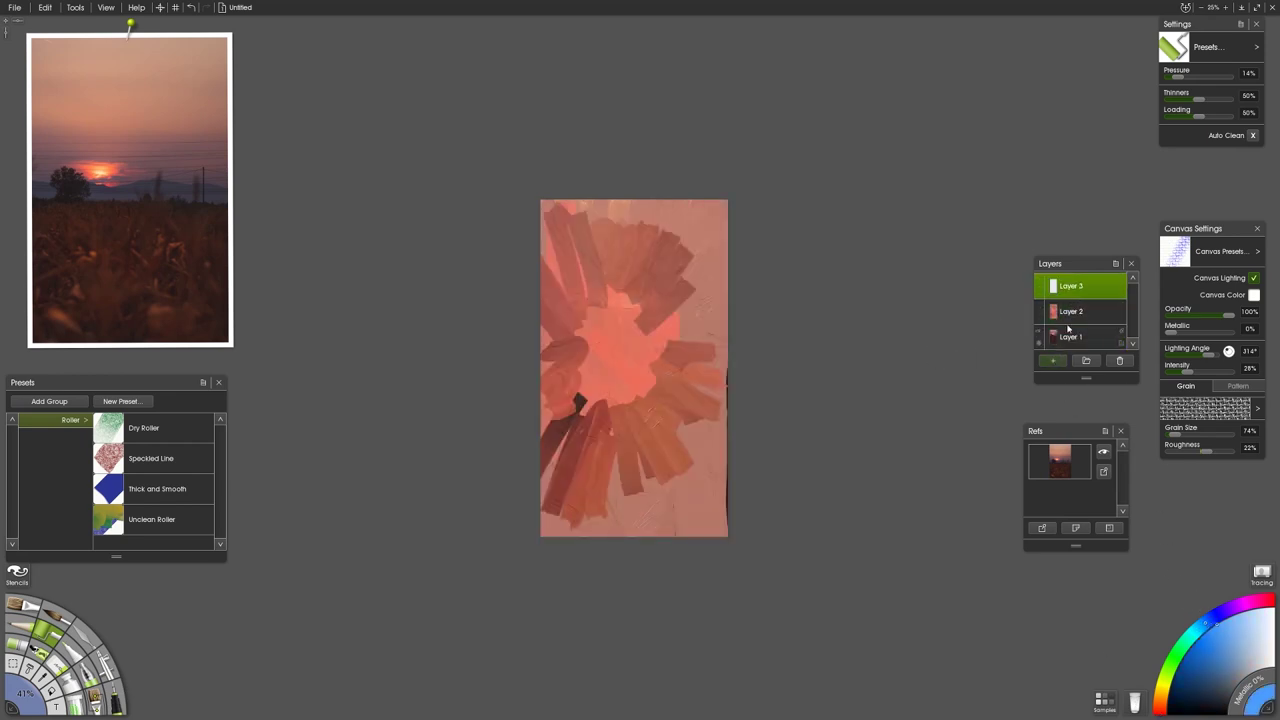
pyautogui.moveTo(684, 237)
pyautogui.mouseDown()
pyautogui.moveTo(546, 340)
pyautogui.moveTo(626, 168)
pyautogui.moveTo(620, 262)
pyautogui.moveTo(680, 198)
pyautogui.moveTo(672, 292)
pyautogui.moveTo(712, 300)
pyautogui.moveTo(568, 502)
pyautogui.moveTo(708, 376)
pyautogui.moveTo(600, 520)
pyautogui.moveTo(690, 490)
pyautogui.moveTo(720, 540)
pyautogui.mouseUp()
# Step: Move the blue Layer 3 beneath Layer 1, hide Layer 2 and select Layer 3 as the active layer
pyautogui.moveTo(1071, 289); pyautogui.dragTo(1074, 340)
pyautogui.click(1061, 288)
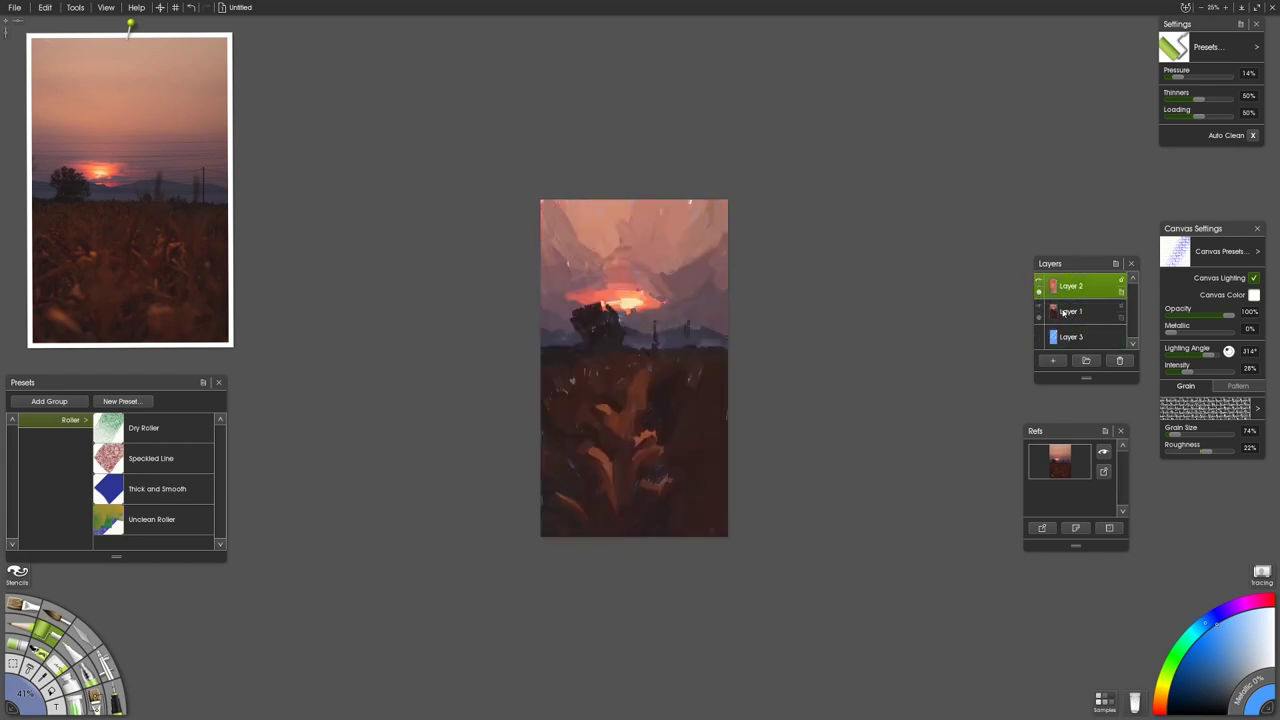
pyautogui.click(1064, 312)
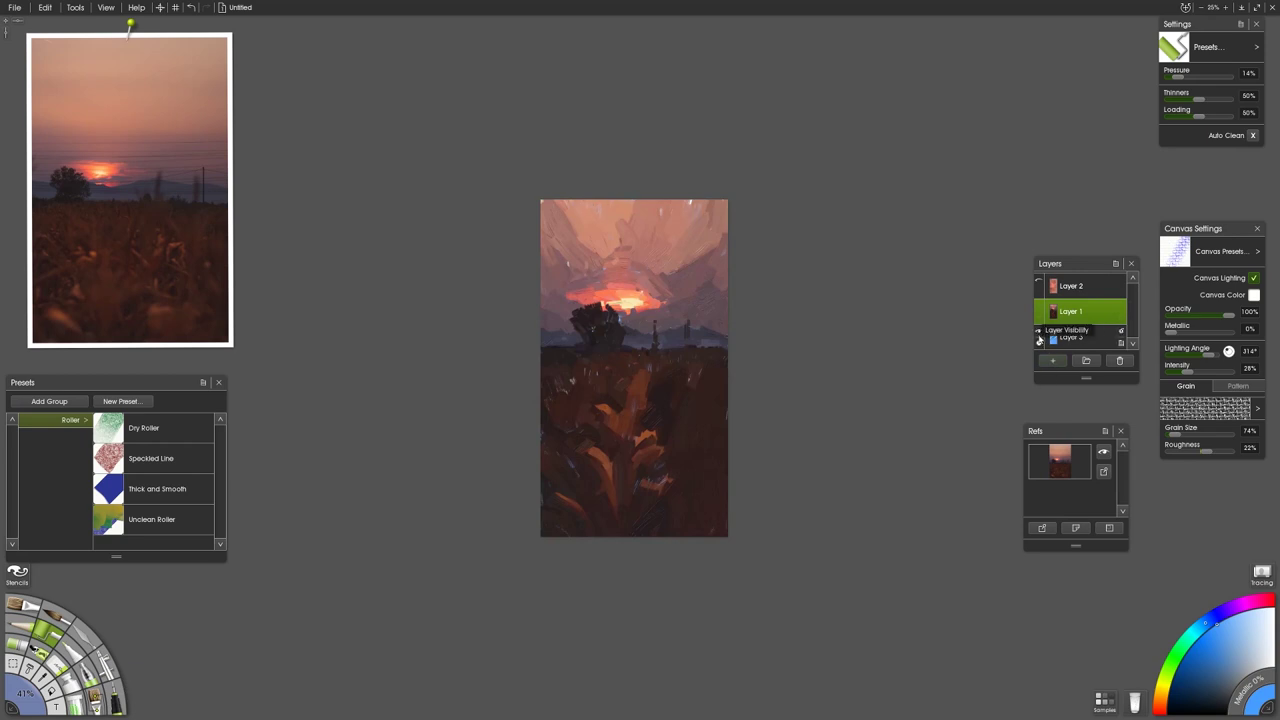
pyautogui.click(1045, 338)
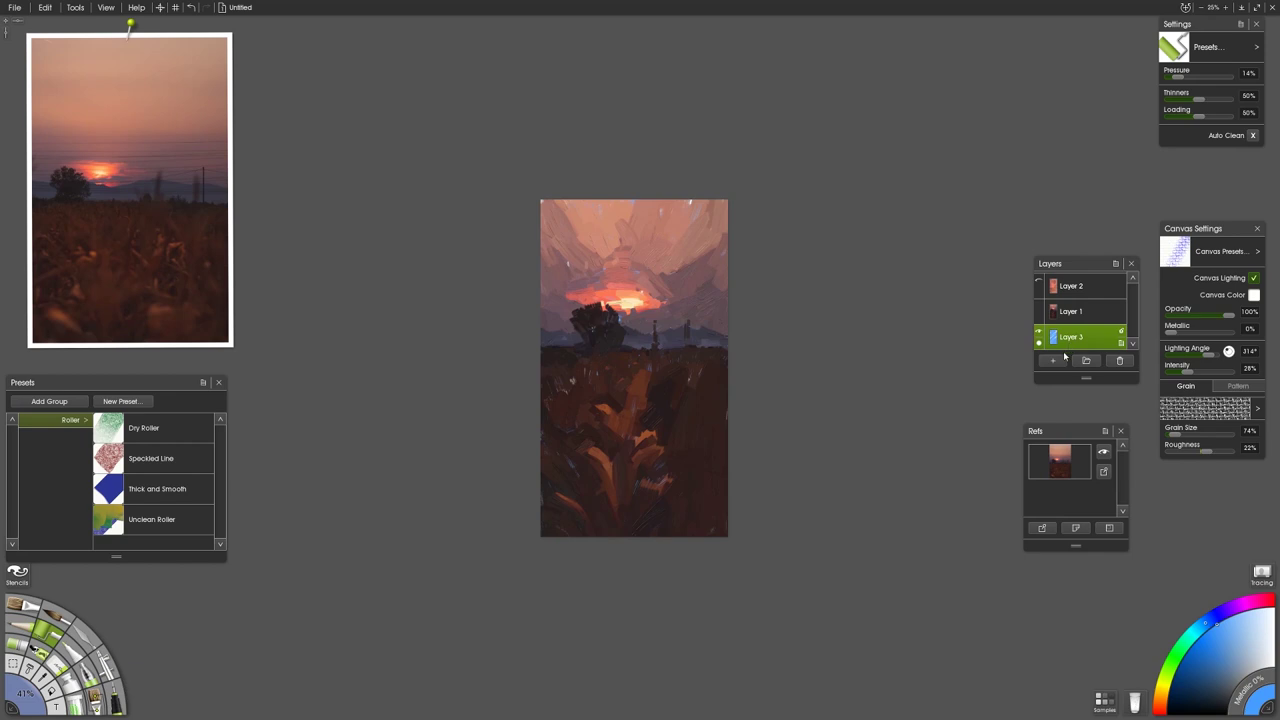
# Step: Roll dark brown under the field on Layer 3, plus mauve and coral sampled from the painting under the sky and sun
pyautogui.click(1165, 705)
pyautogui.click(1203, 704)
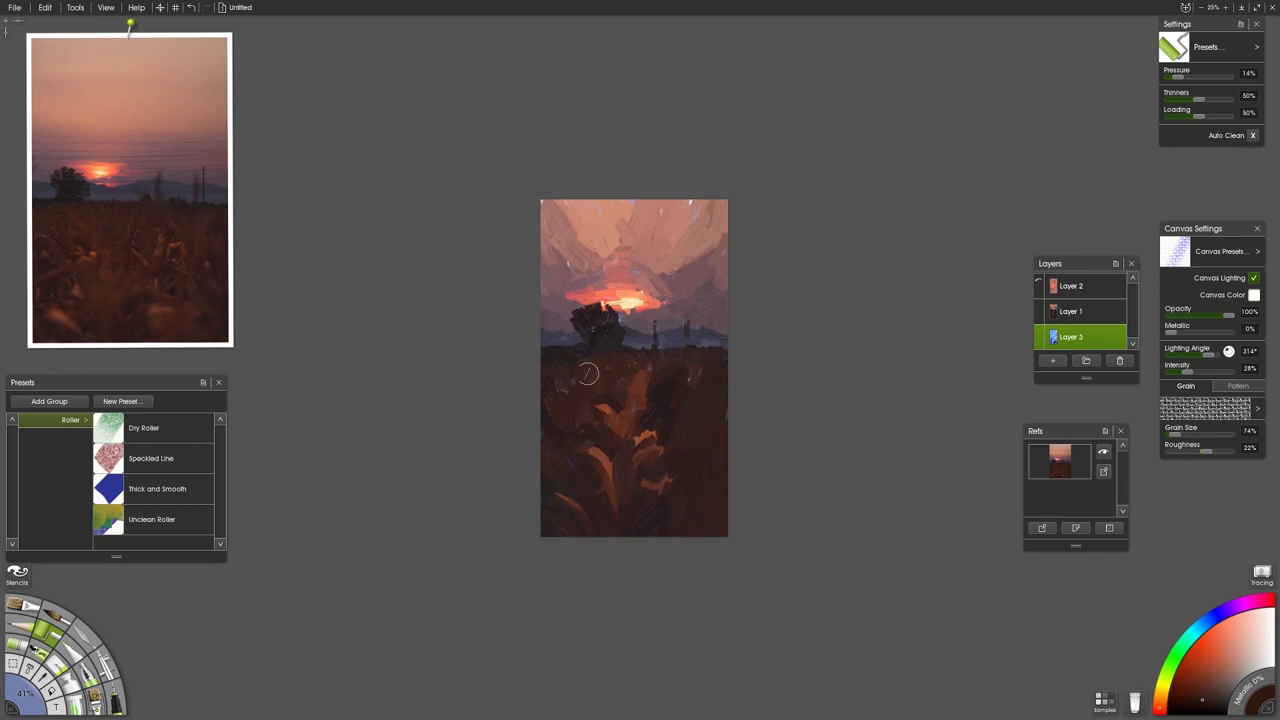
pyautogui.moveTo(556, 431); pyautogui.dragTo(575, 425)
pyautogui.moveTo(685, 385); pyautogui.dragTo(704, 379)
pyautogui.hotkey('ctrl', 'z')
pyautogui.keyDown('alt'); pyautogui.click(565, 260); pyautogui.keyUp('alt')
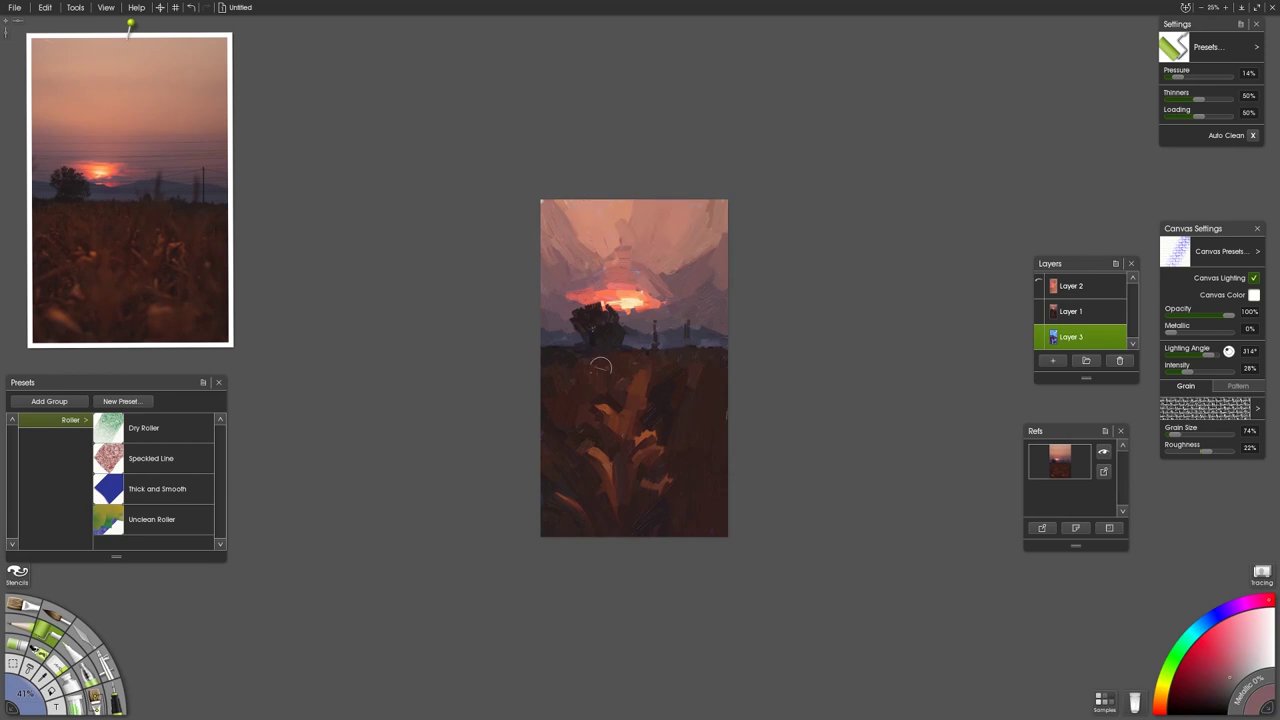
pyautogui.keyDown('alt'); pyautogui.click(624, 299); pyautogui.keyUp('alt')
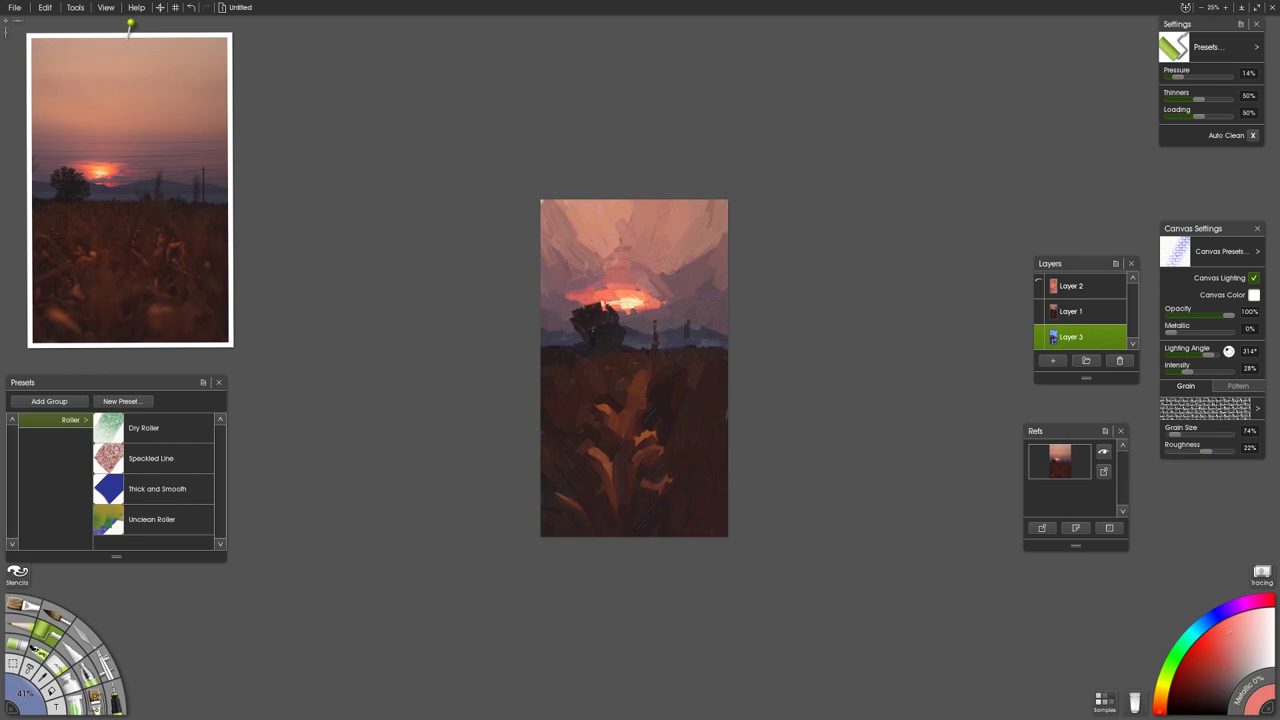
# Step: Smudge the sun on Layer 1 with the Hard Out Smudge knife and add orange and red oil strokes around and below it
pyautogui.click(1068, 311)
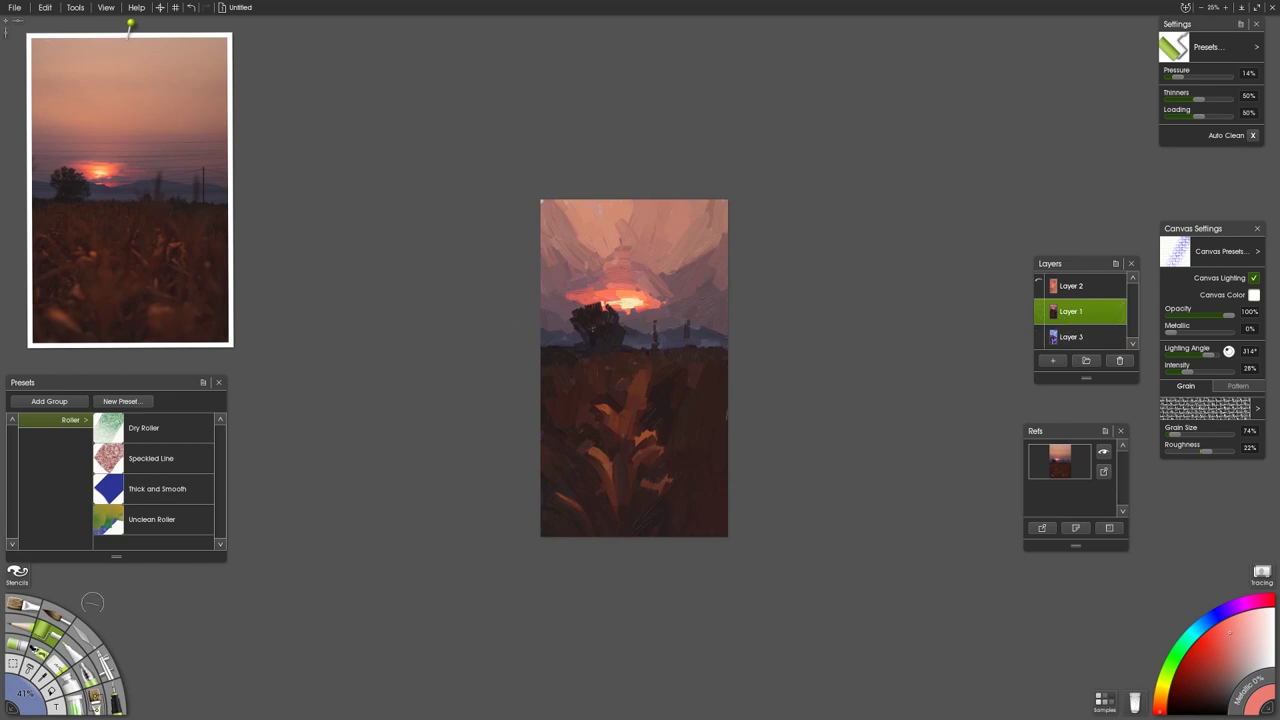
pyautogui.click(86, 630)
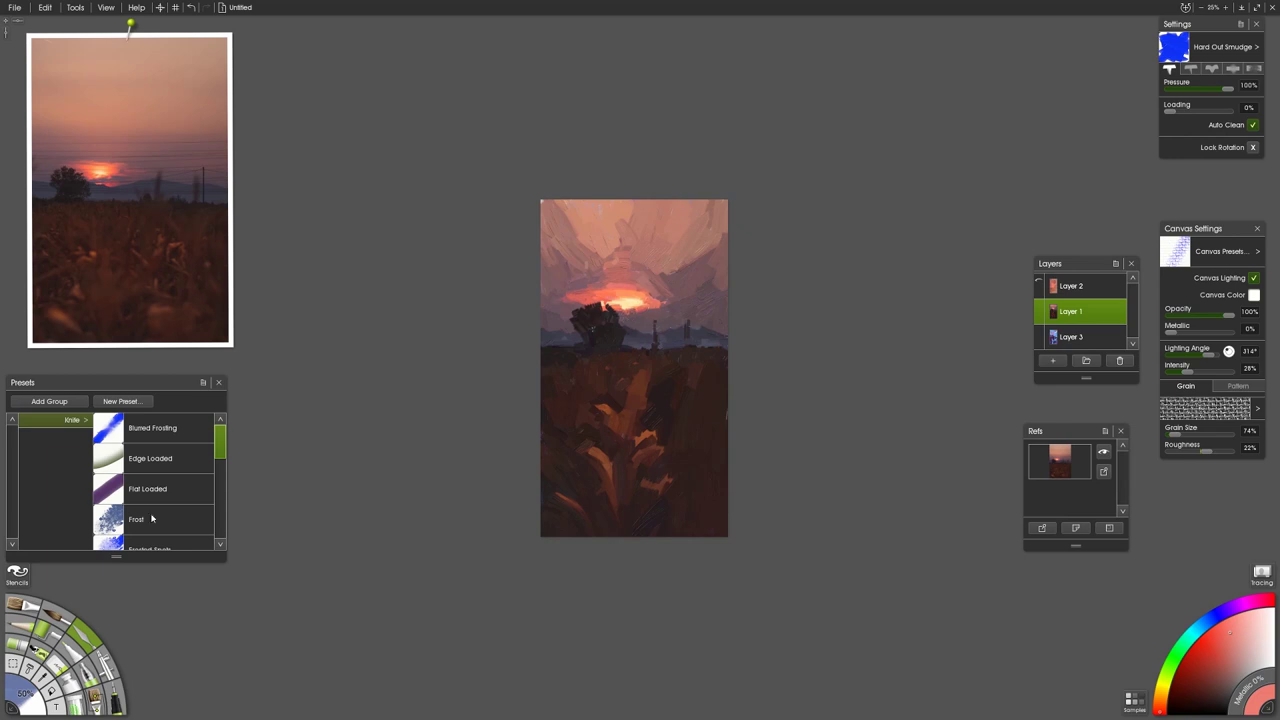
pyautogui.click(40, 612)
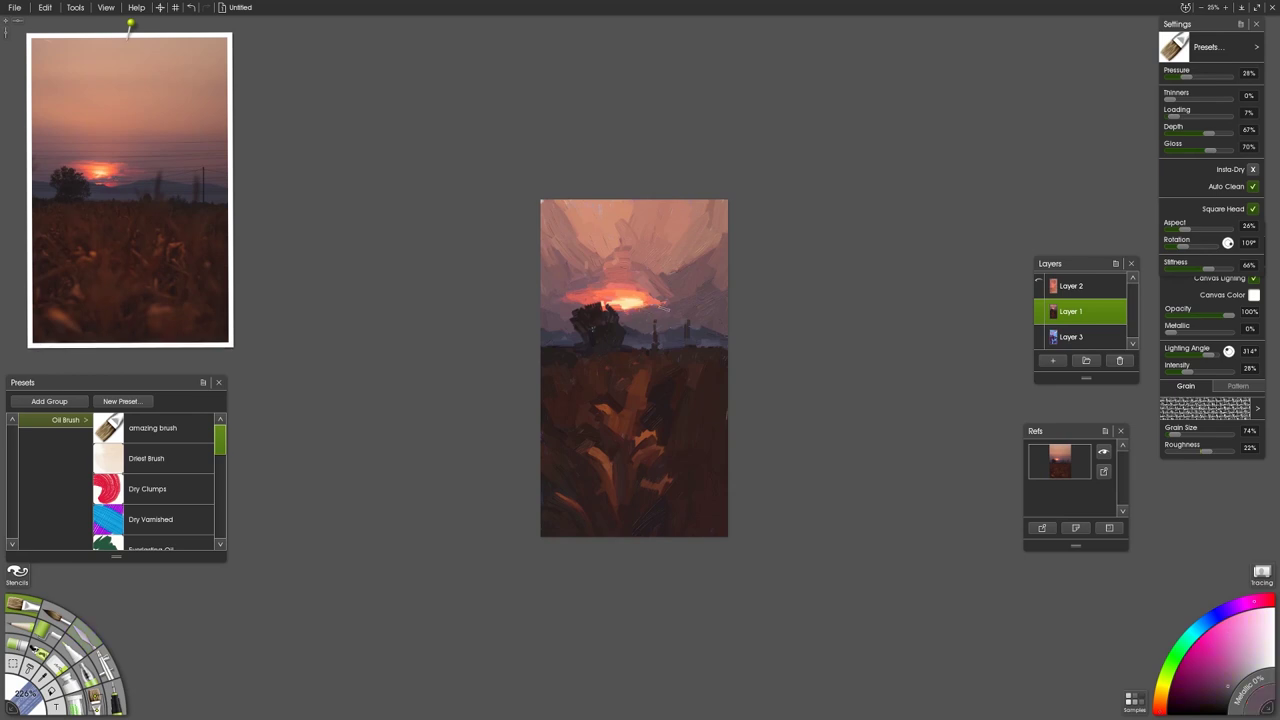
pyautogui.keyDown('alt'); pyautogui.click(638, 304); pyautogui.keyUp('alt')
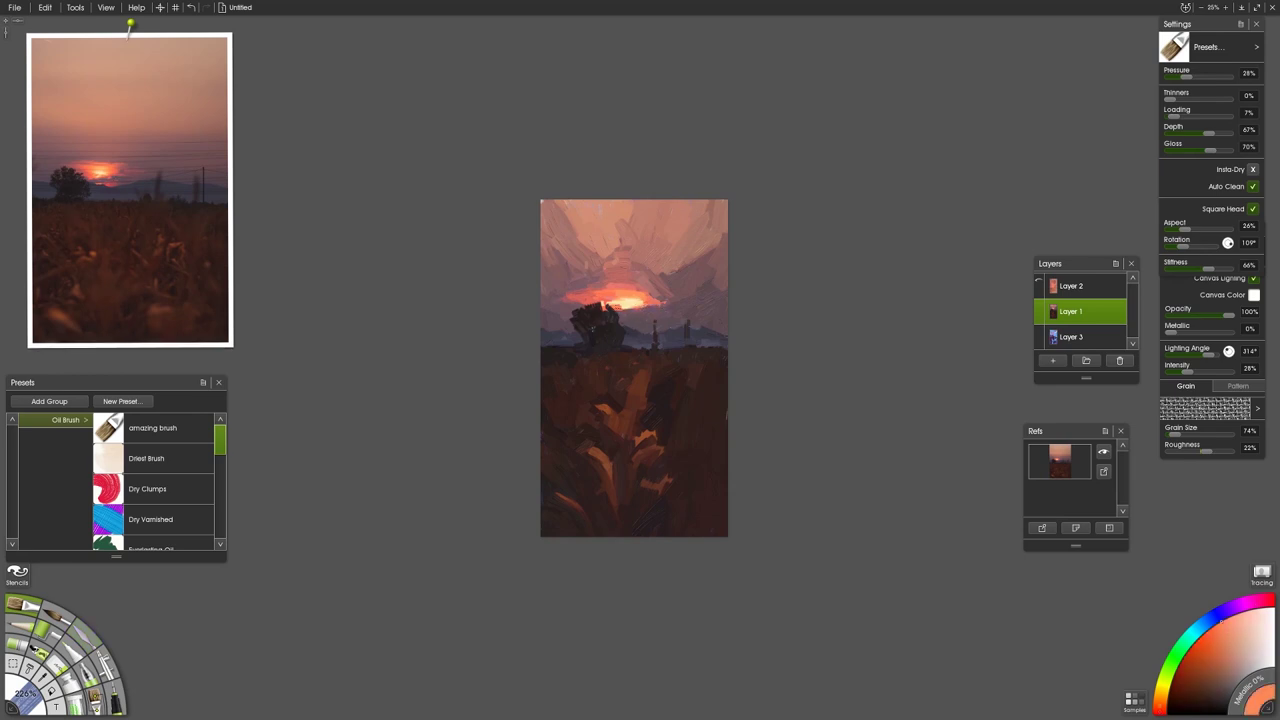
pyautogui.click(106, 178)
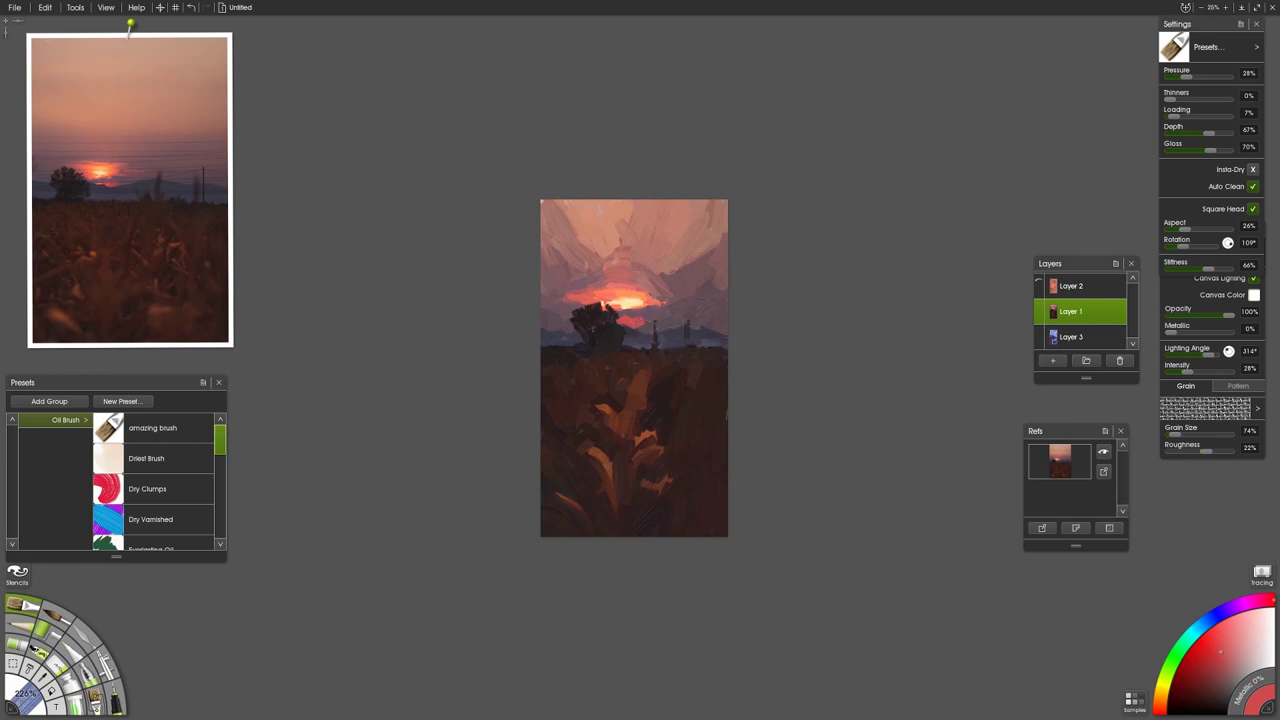
# Step: Touch up the distant hills at the sun's right with muted purple tones sampled from the reference and the painting
pyautogui.click(140, 189)
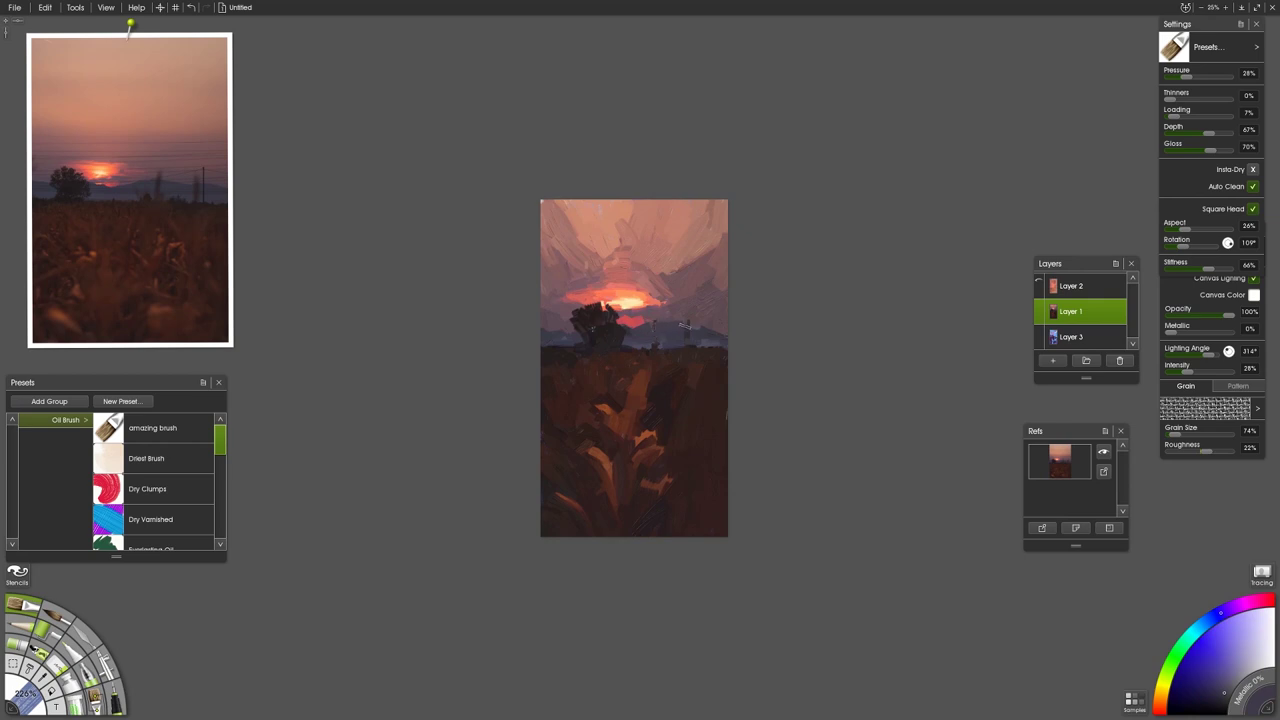
pyautogui.click(217, 189)
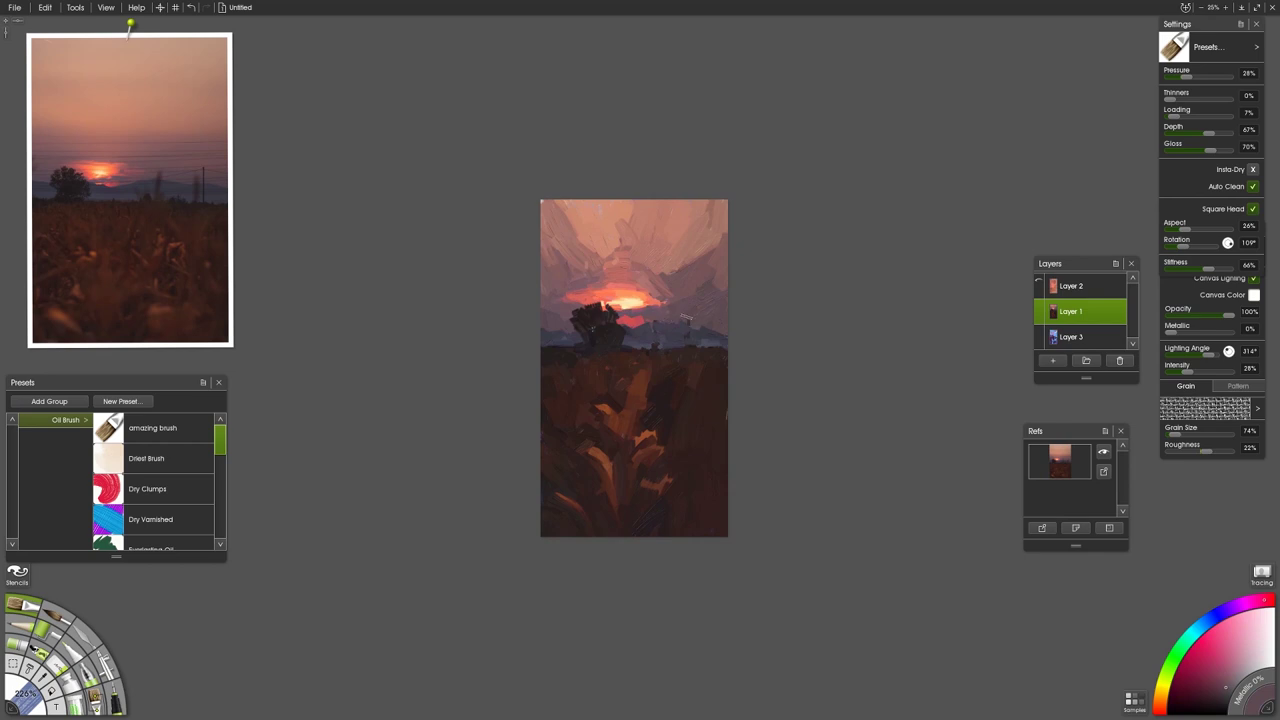
pyautogui.keyDown('alt'); pyautogui.click(679, 328); pyautogui.keyUp('alt')
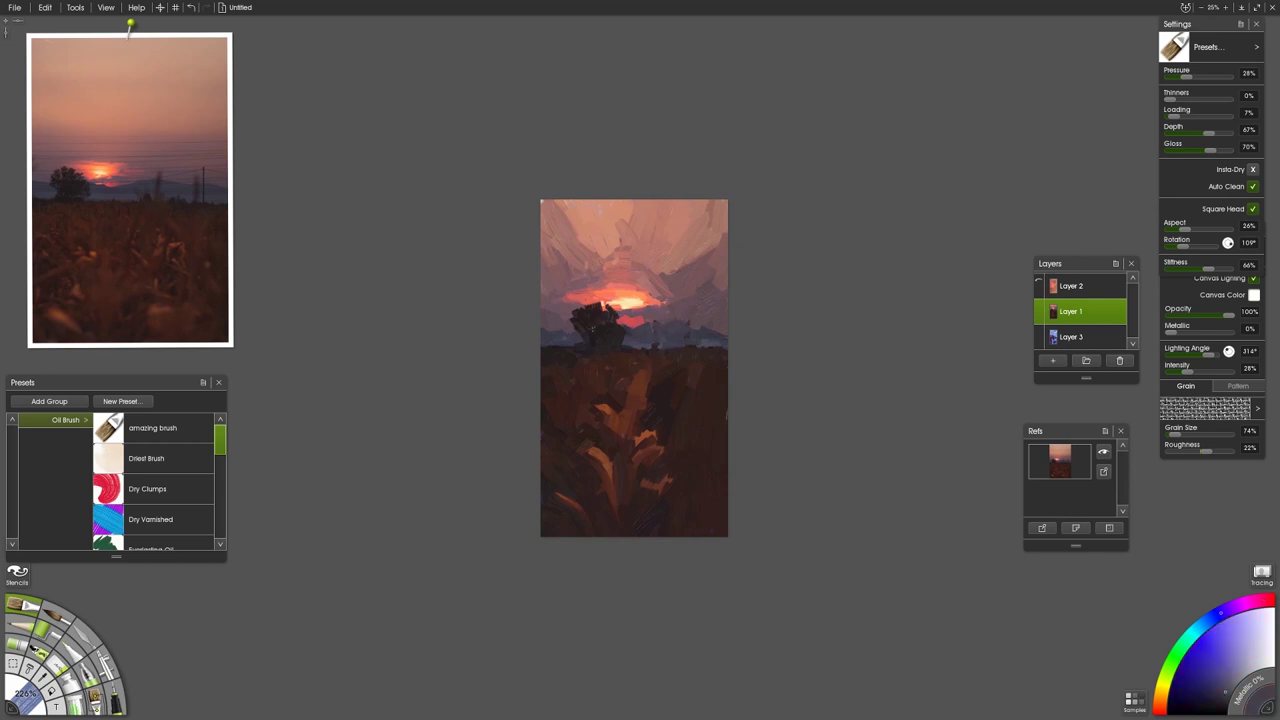
# Step: Touch up the hills beneath the sun with muted purple sampled from the reference, and undo the last stroke
pyautogui.moveTo(130, 250)
pyautogui.keyDown('alt'); pyautogui.click(97, 173); pyautogui.keyUp('alt')
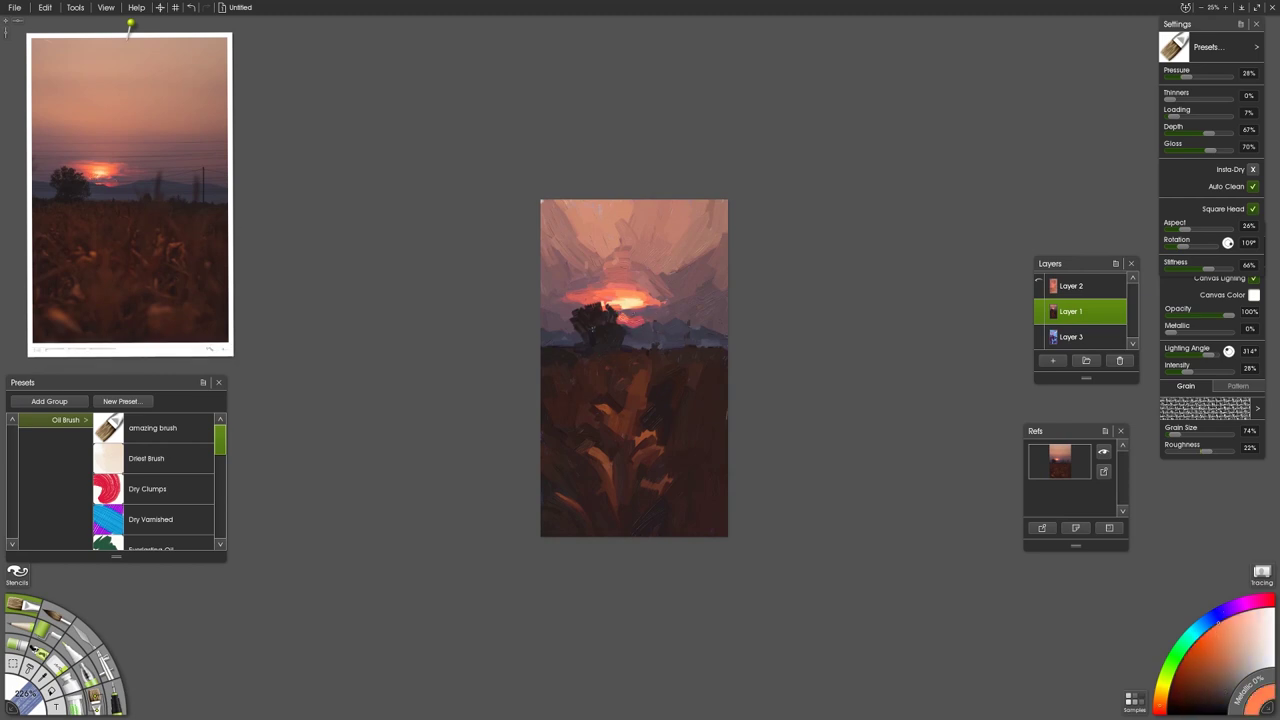
pyautogui.keyDown('alt'); pyautogui.click(117, 178); pyautogui.keyUp('alt')
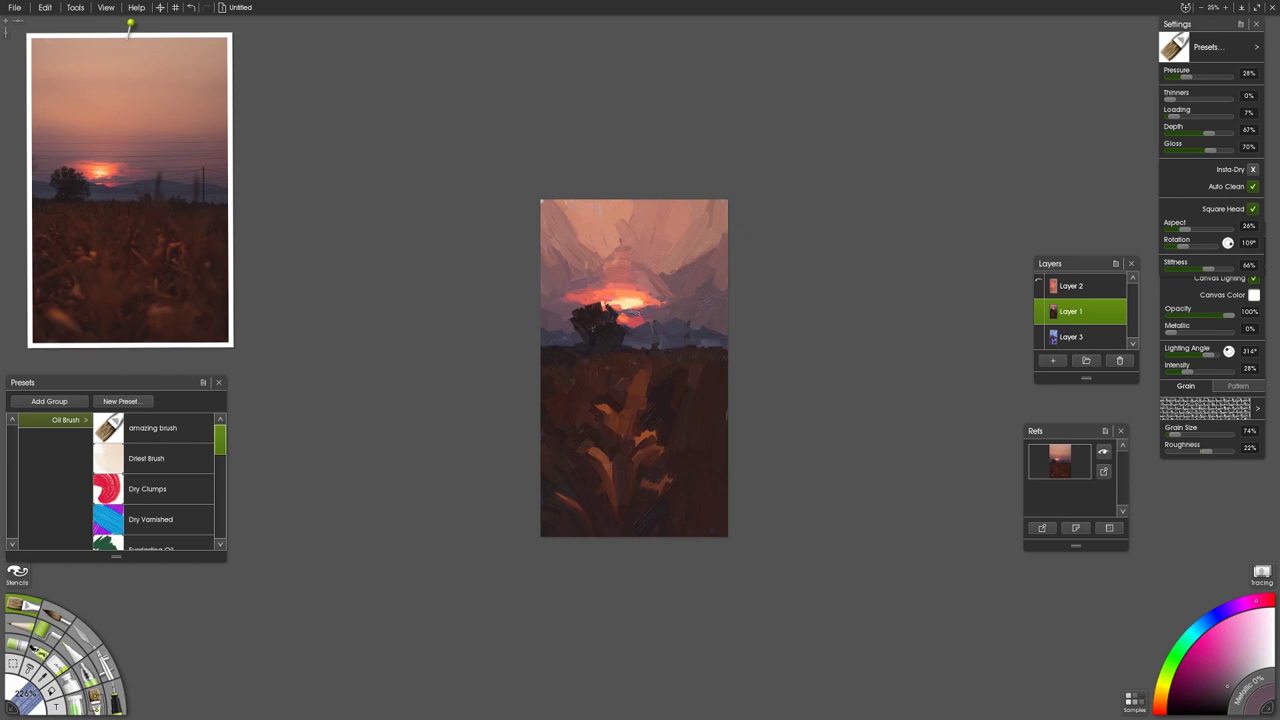
pyautogui.moveTo(614, 316); pyautogui.dragTo(640, 311)
pyautogui.click(104, 172)
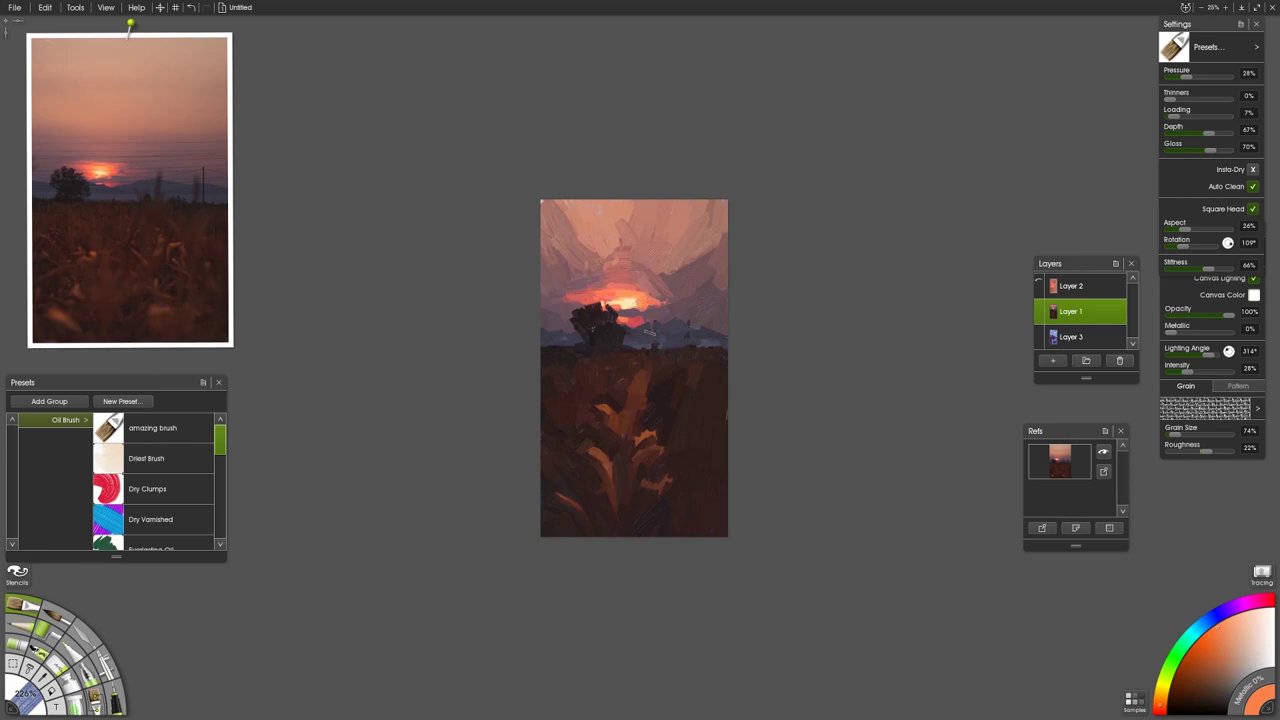
pyautogui.hotkey('ctrl', 'z')
# Step: Set the oil brush Stiffness to 98% and paint dark brown strokes, sampled from the reference field, around the central plant's leaves
pyautogui.hotkey('ctrl', '+')
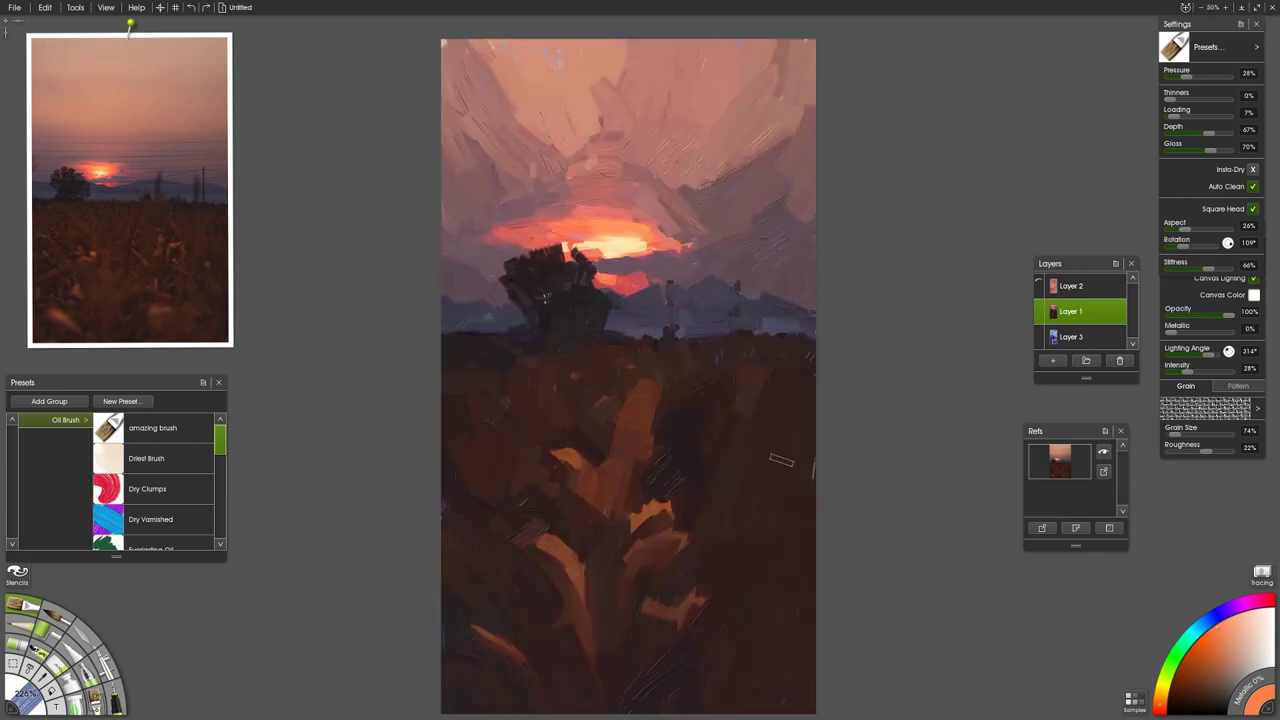
pyautogui.moveTo(657, 608); pyautogui.dragTo(627, 499)
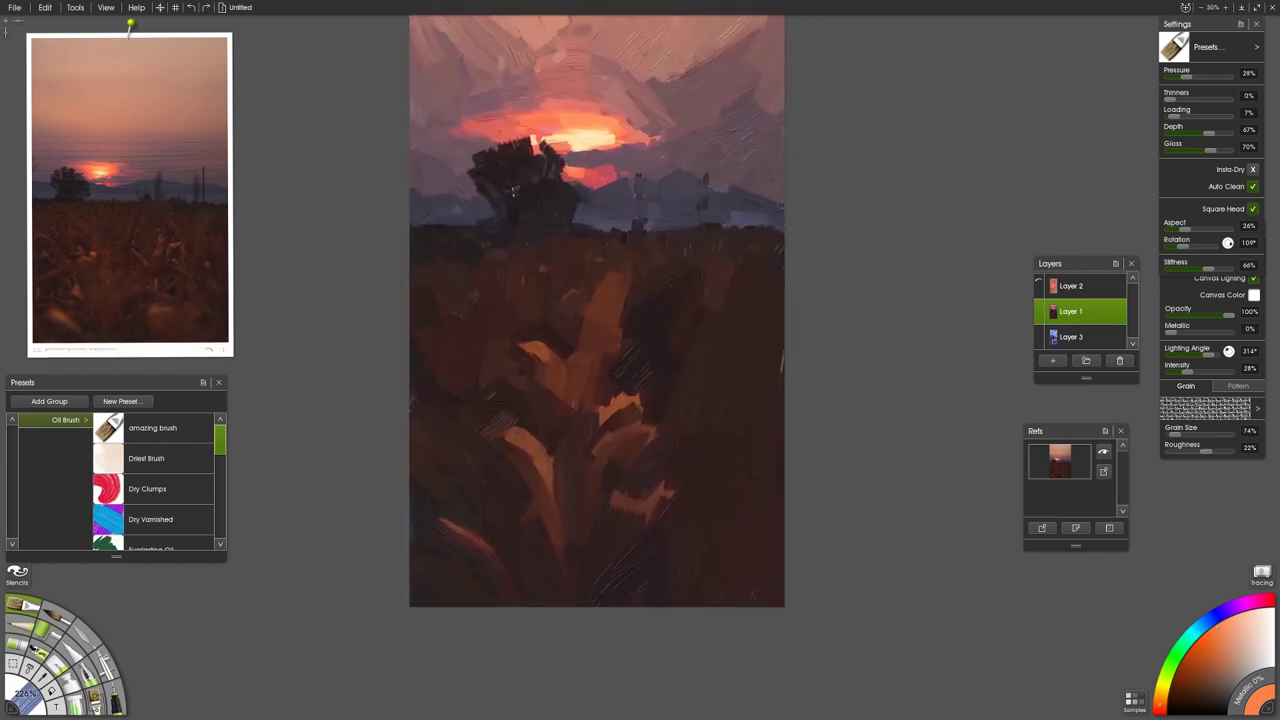
pyautogui.click(150, 290)
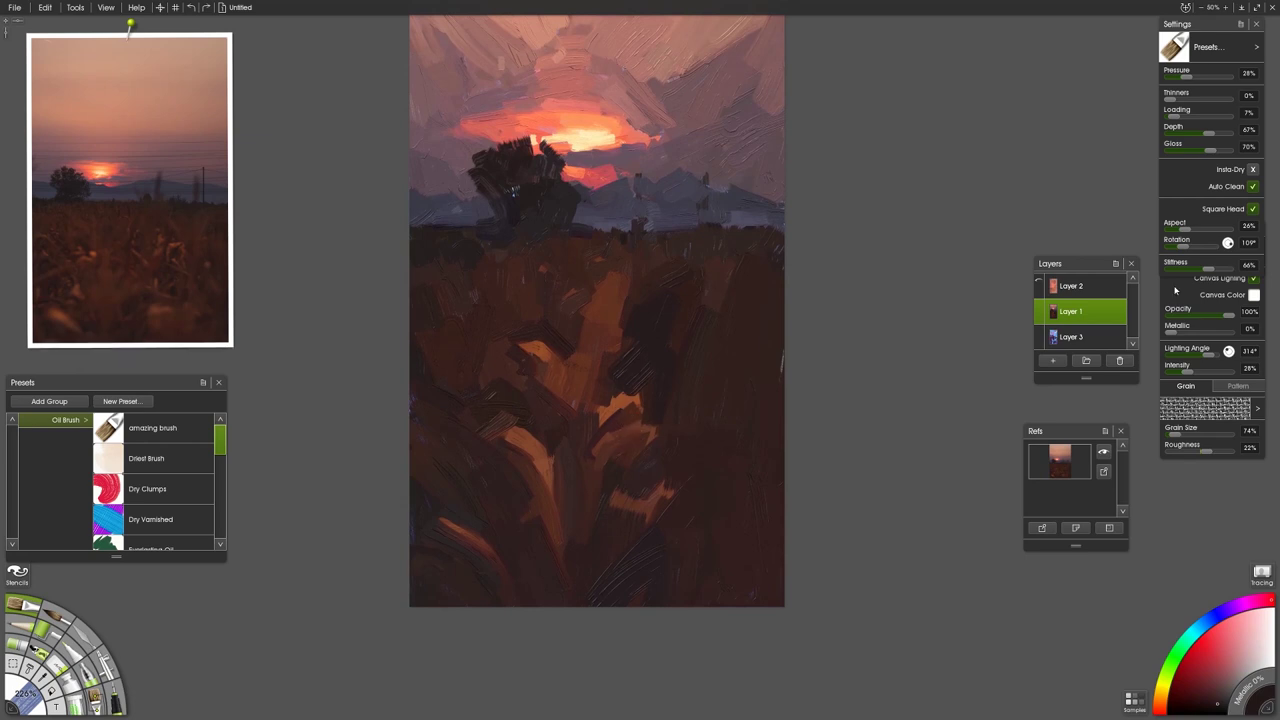
pyautogui.moveTo(1208, 268); pyautogui.dragTo(1228, 268)
pyautogui.moveTo(598, 492); pyautogui.dragTo(643, 392)
# Step: Paint an orange-brown leaf at the plant's right with color sampled from the reference, undoing the trial strokes over it
pyautogui.moveTo(143, 258)
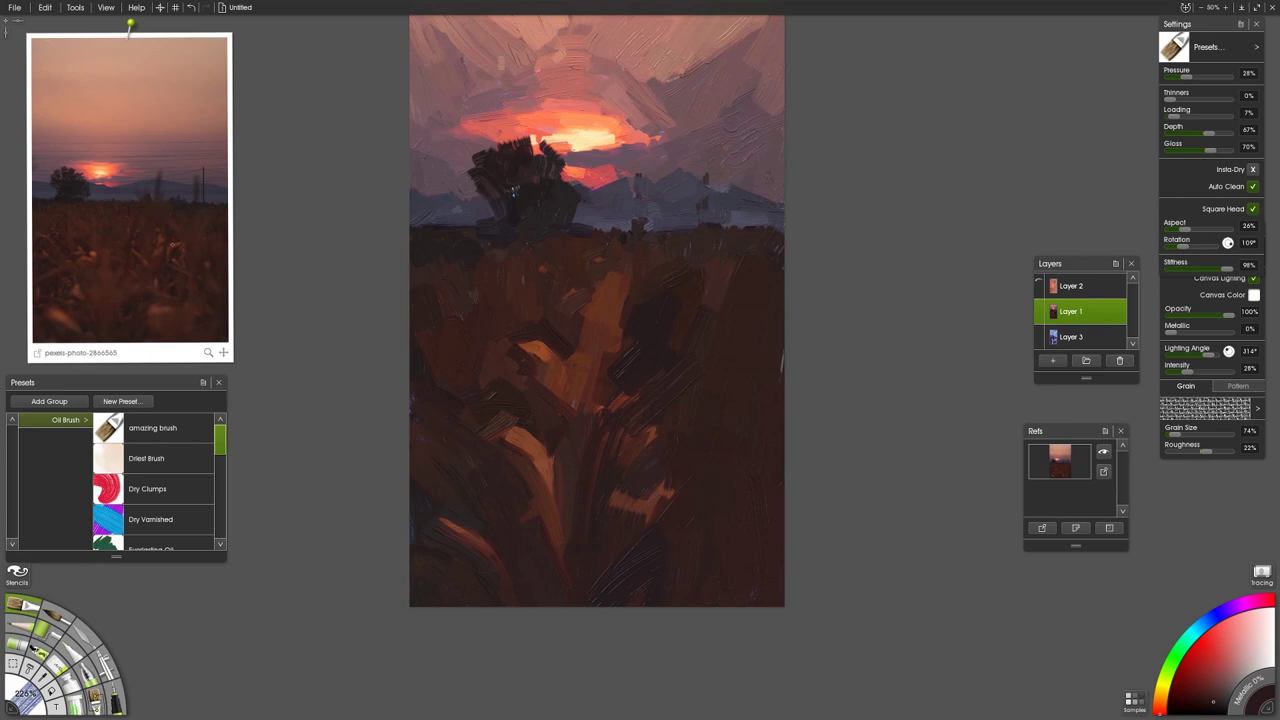
pyautogui.click(173, 245)
pyautogui.moveTo(723, 357); pyautogui.dragTo(676, 396)
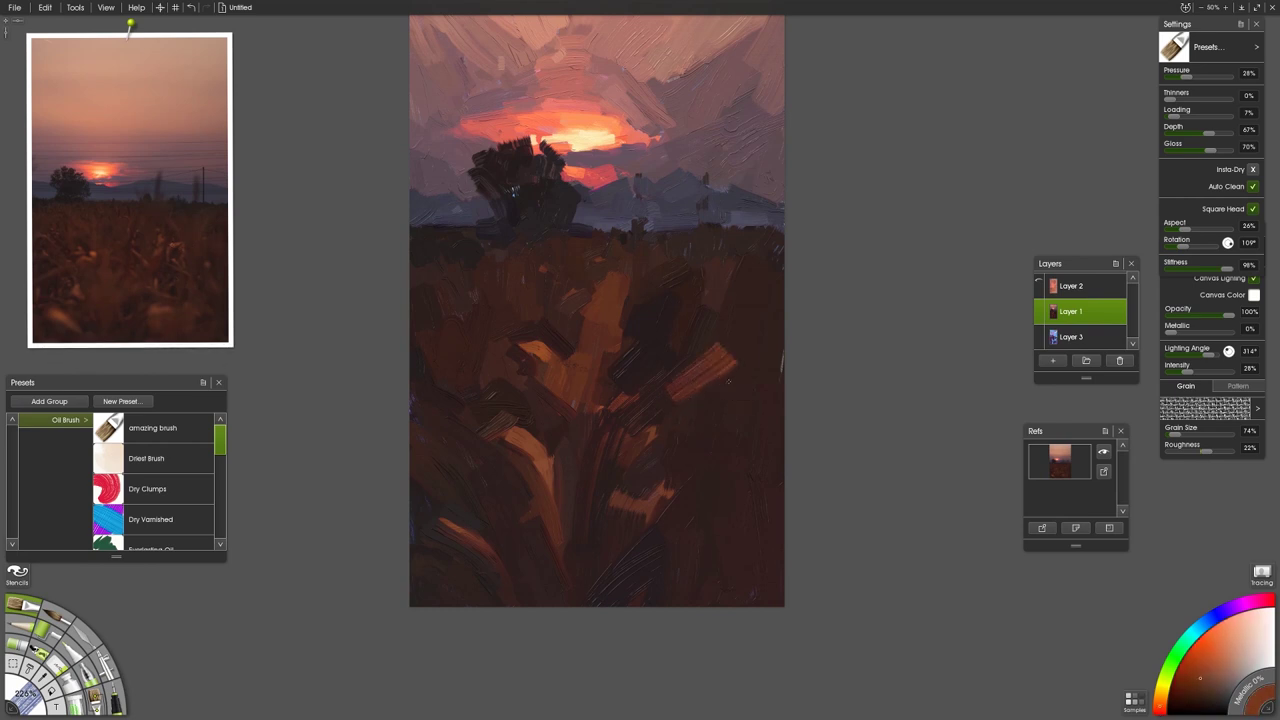
pyautogui.keyDown('alt'); pyautogui.click(729, 381); pyautogui.keyUp('alt')
pyautogui.moveTo(724, 356); pyautogui.dragTo(674, 424)
pyautogui.hotkey('ctrl', 'z')
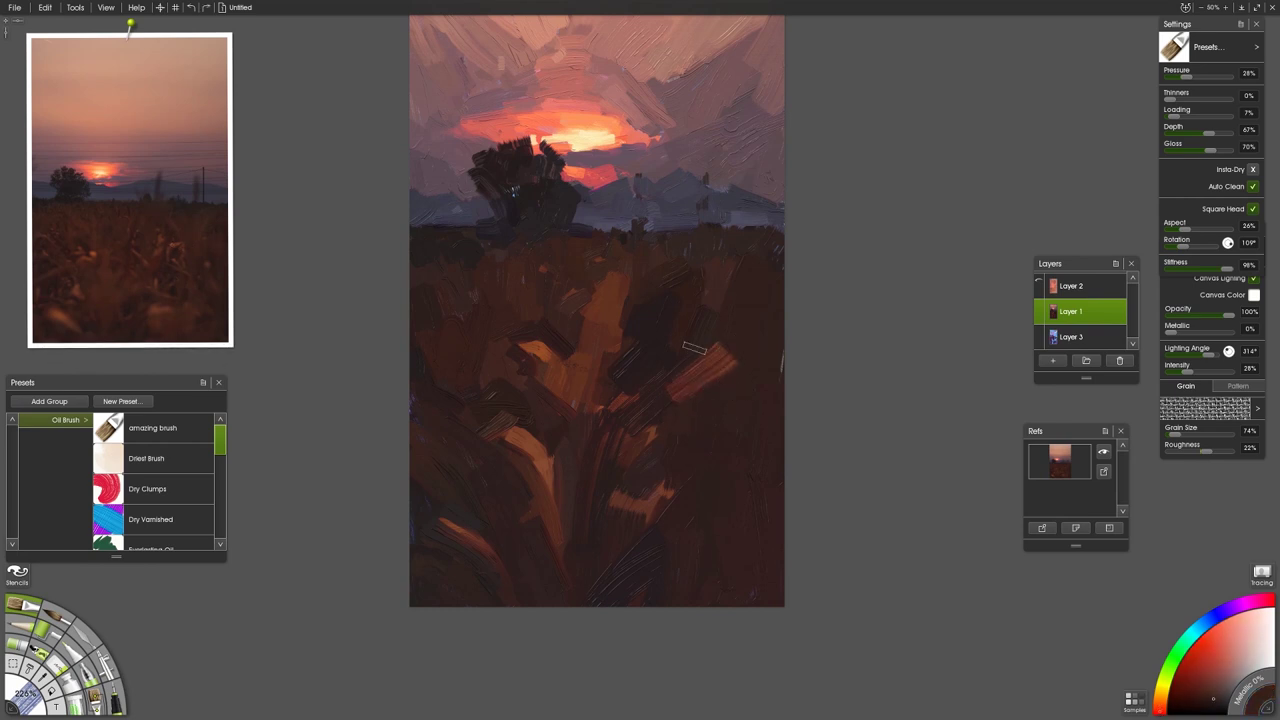
pyautogui.moveTo(742, 345); pyautogui.dragTo(697, 408)
pyautogui.hotkey('ctrl', 'z')
# Step: Reshape the leaf at the plant's right into a thinner blade with sampled dark brown, and undo the extra orange stroke
pyautogui.click(180, 250)
pyautogui.keyDown('alt'); pyautogui.click(702, 413); pyautogui.keyUp('alt')
pyautogui.moveTo(702, 402); pyautogui.dragTo(742, 350)
pyautogui.click(93, 254)
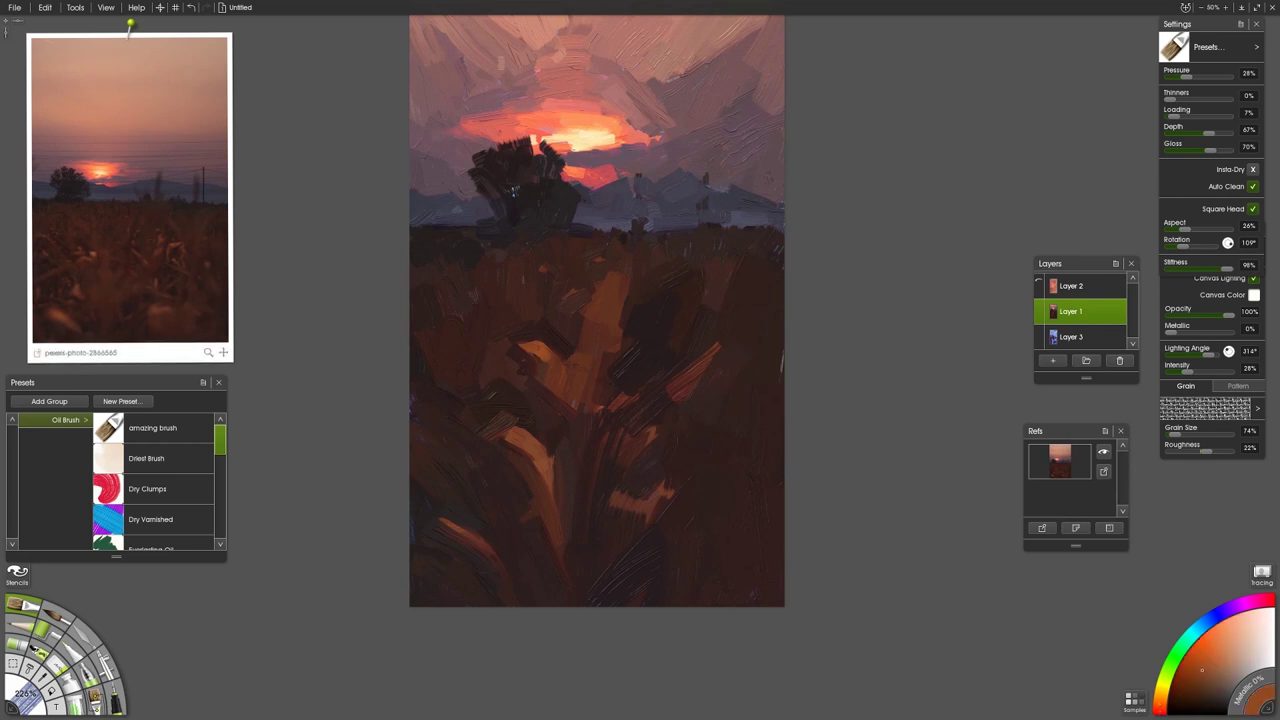
pyautogui.moveTo(730, 350); pyautogui.dragTo(689, 406)
pyautogui.hotkey('ctrl', 'z')
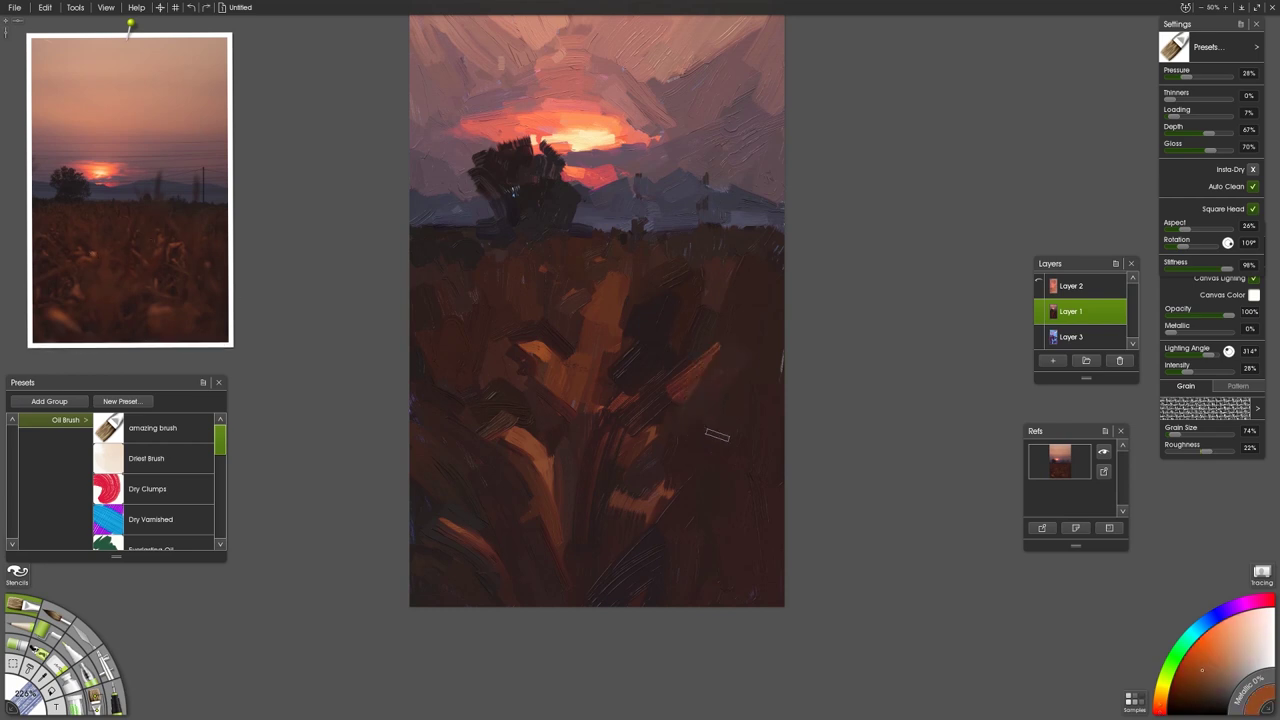
# Step: Shrink the brush and trim the edges of the right-hand leaf with dark brown sampled from the surrounding field
pyautogui.press('[')
pyautogui.press('[')
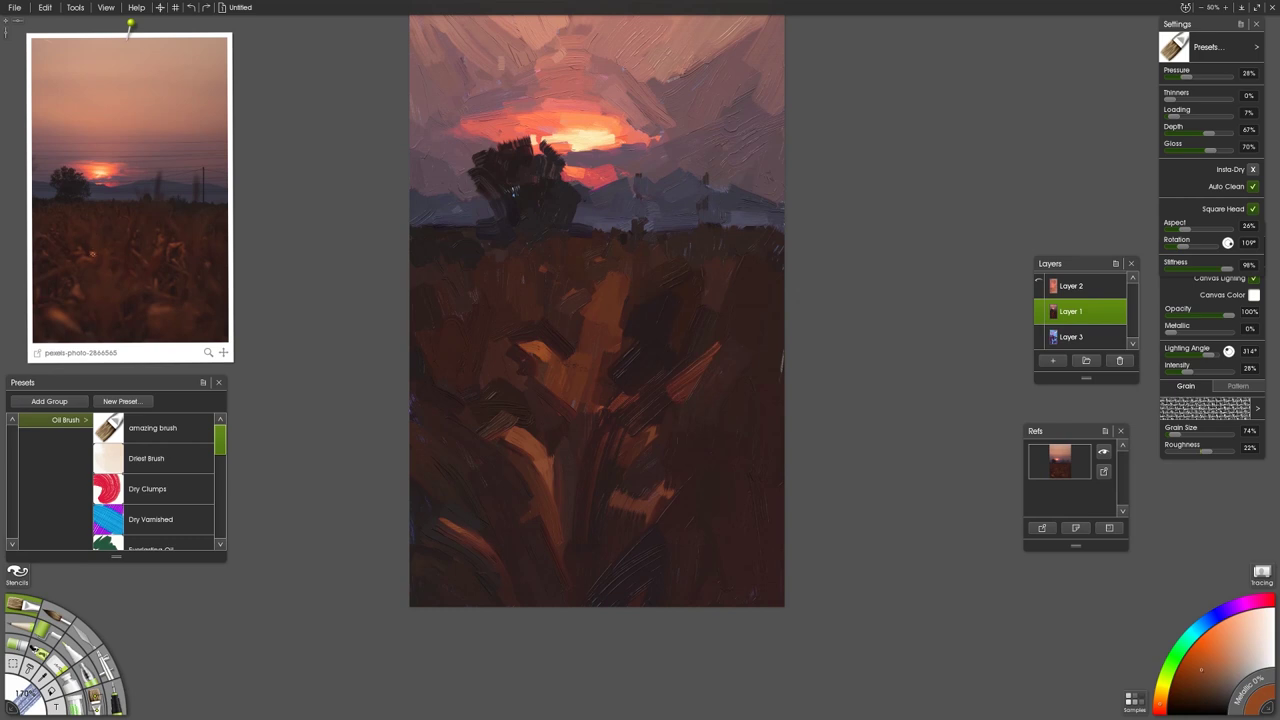
pyautogui.press('[')
pyautogui.press('[')
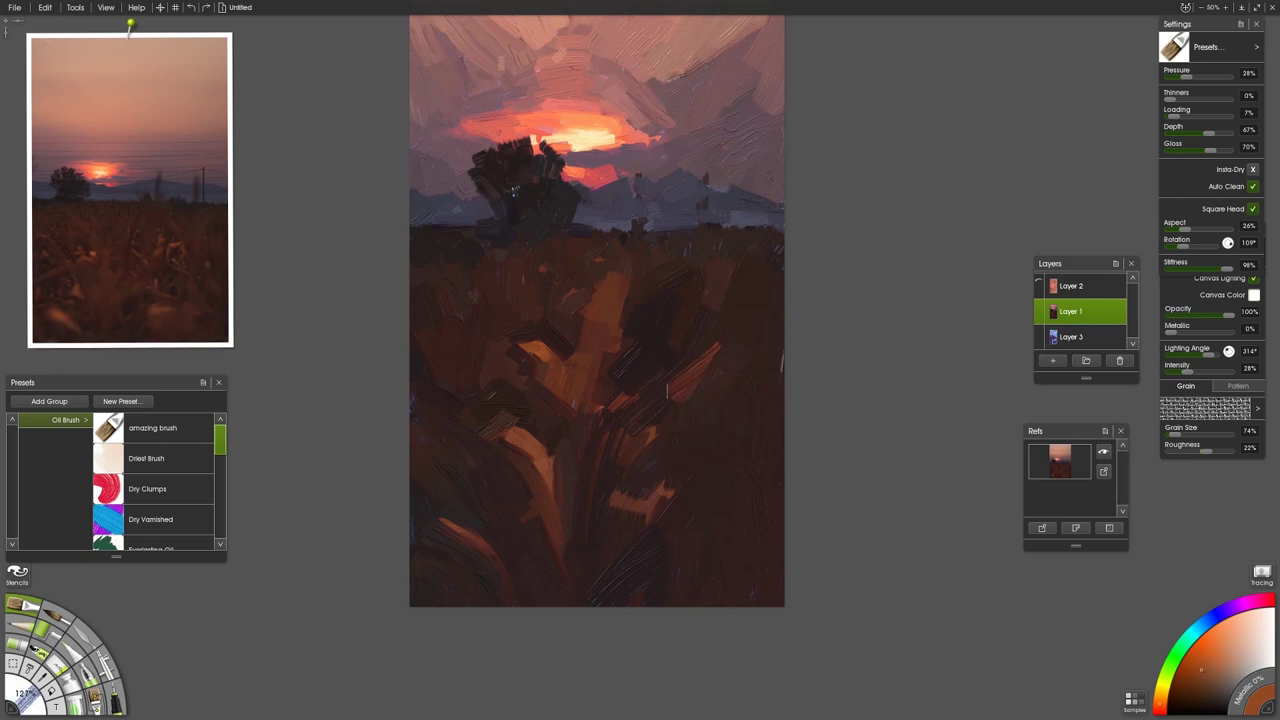
pyautogui.moveTo(667, 391)
pyautogui.mouseDown()
pyautogui.moveTo(718, 350)
pyautogui.moveTo(688, 402)
pyautogui.moveTo(724, 337)
pyautogui.mouseUp()
pyautogui.keyDown('alt'); pyautogui.click(693, 414); pyautogui.keyUp('alt')
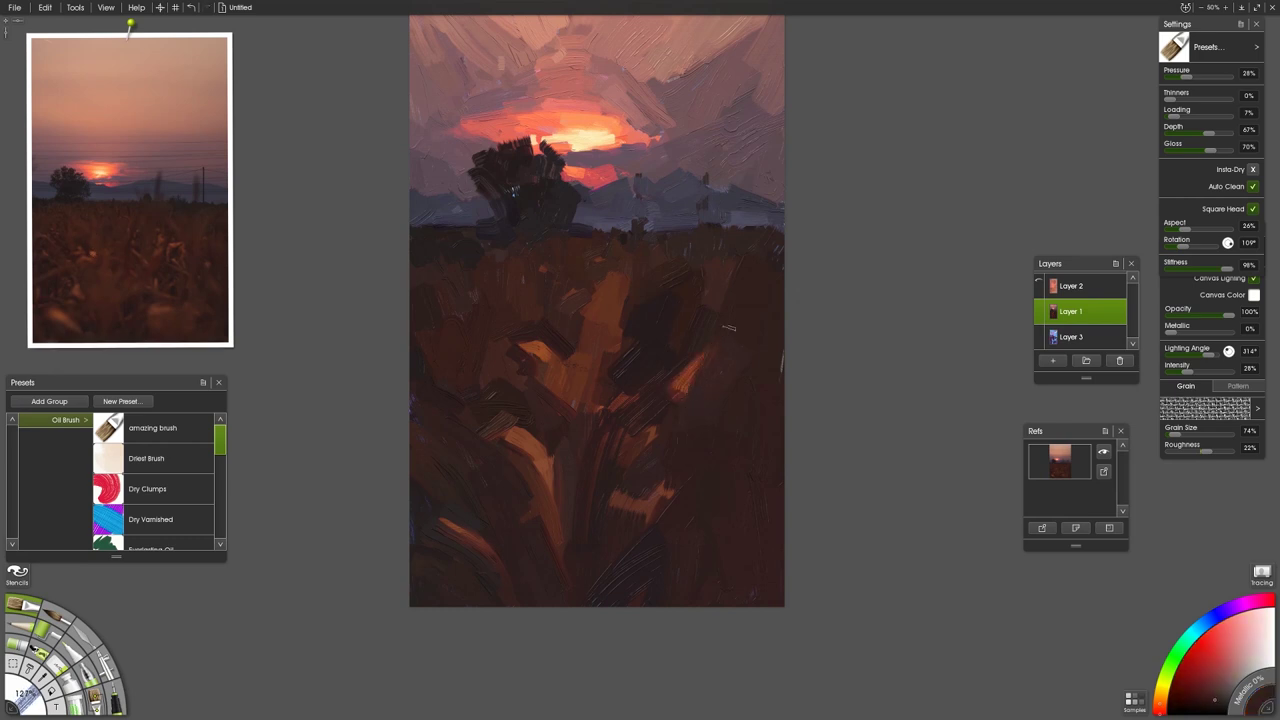
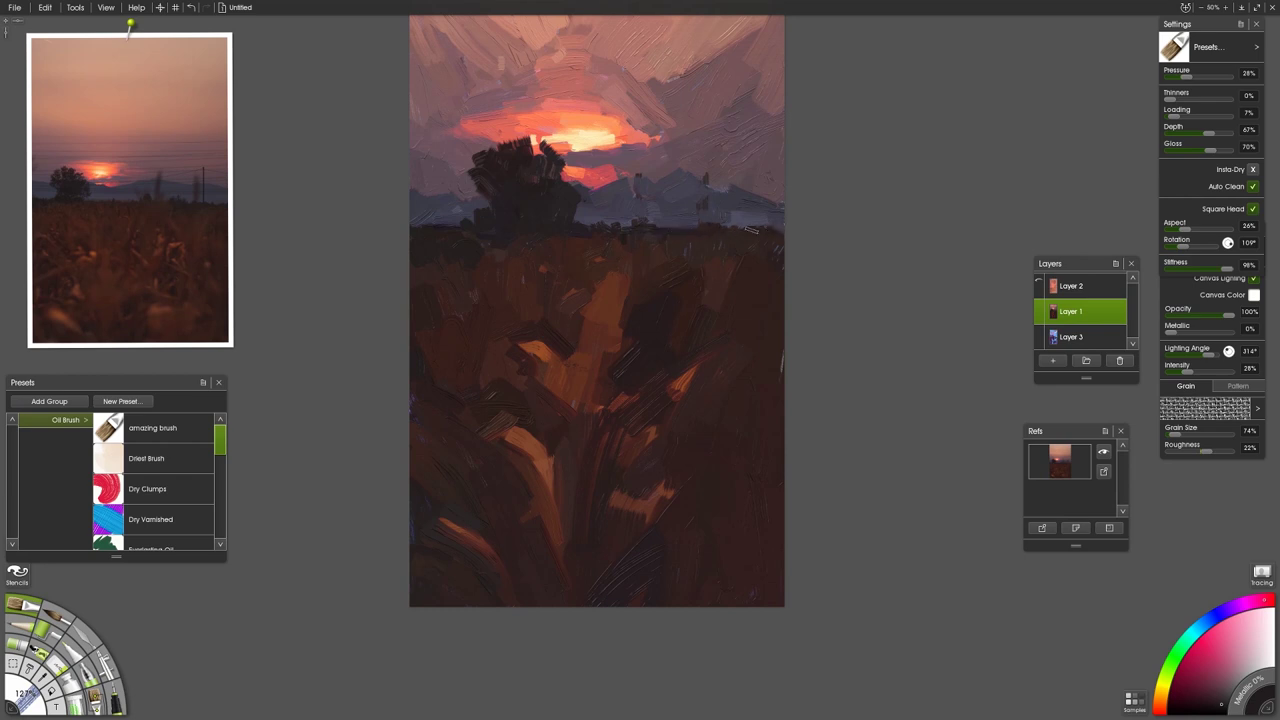
# Step: Paint small dark trees on the horizon at the sun's right with purple and dark tones sampled from the reference and painting
pyautogui.moveTo(69, 220)
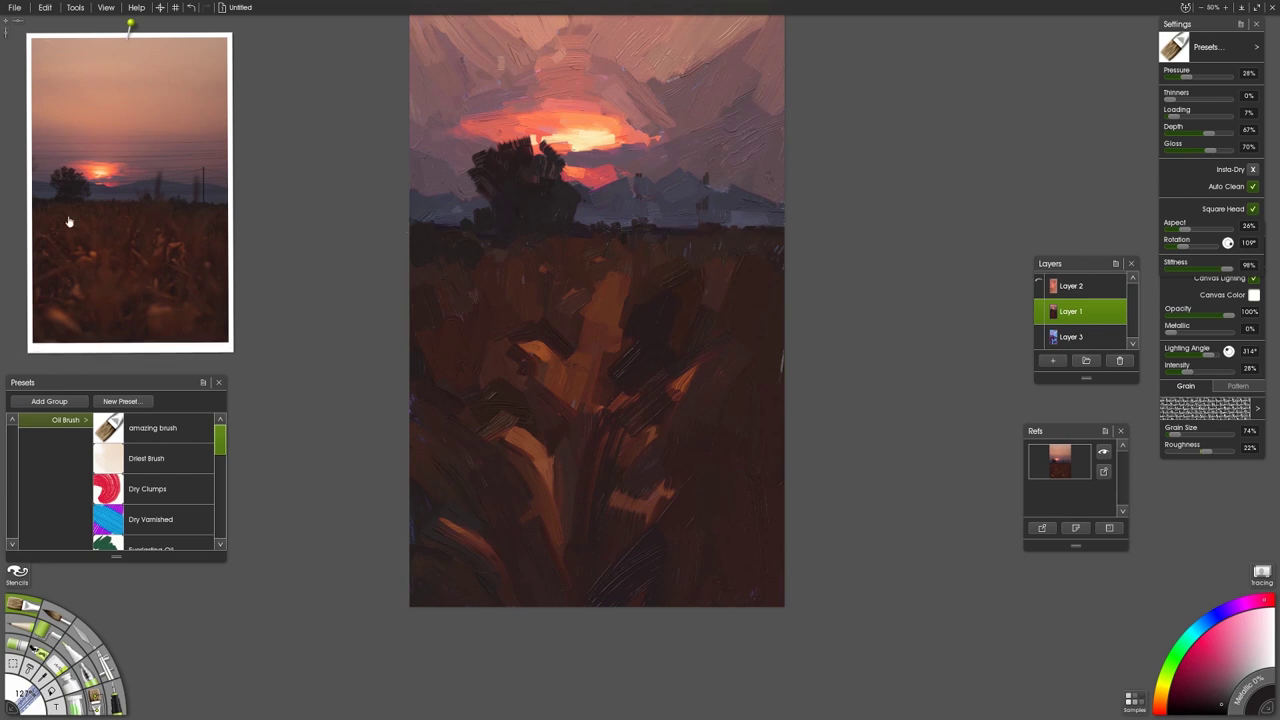
pyautogui.click(38, 187)
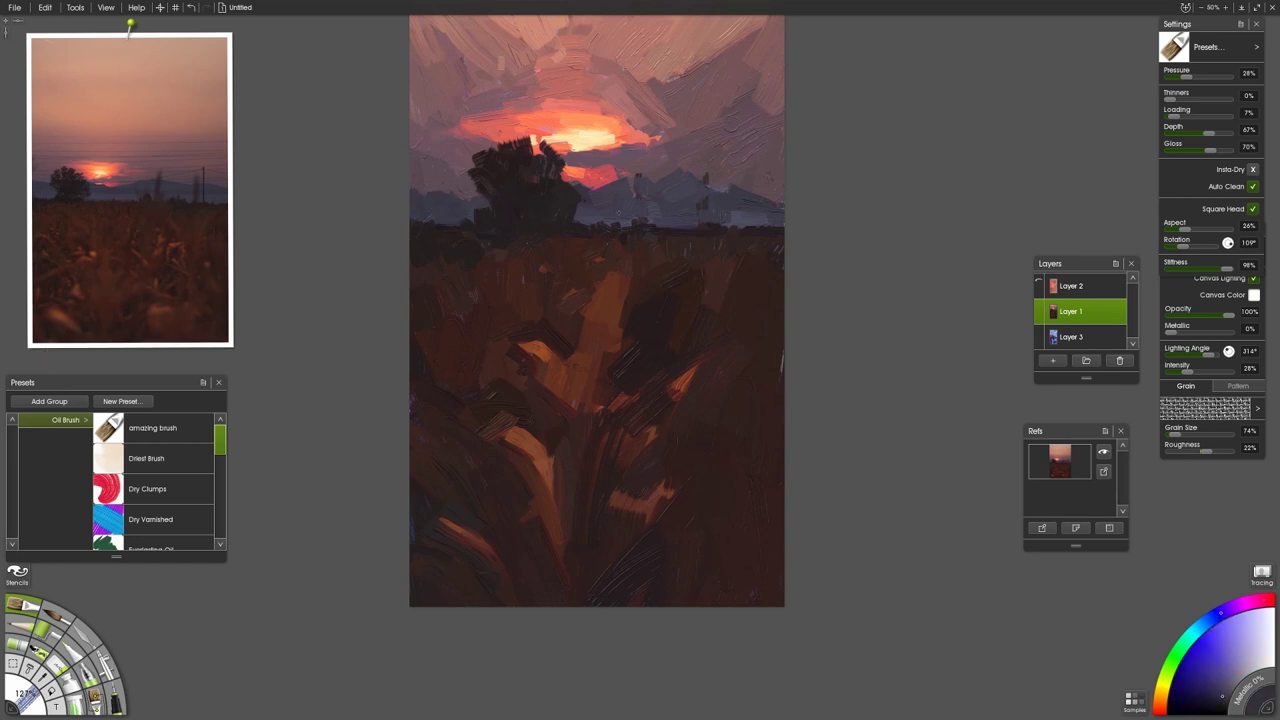
pyautogui.keyDown('alt'); pyautogui.click(652, 181); pyautogui.keyUp('alt')
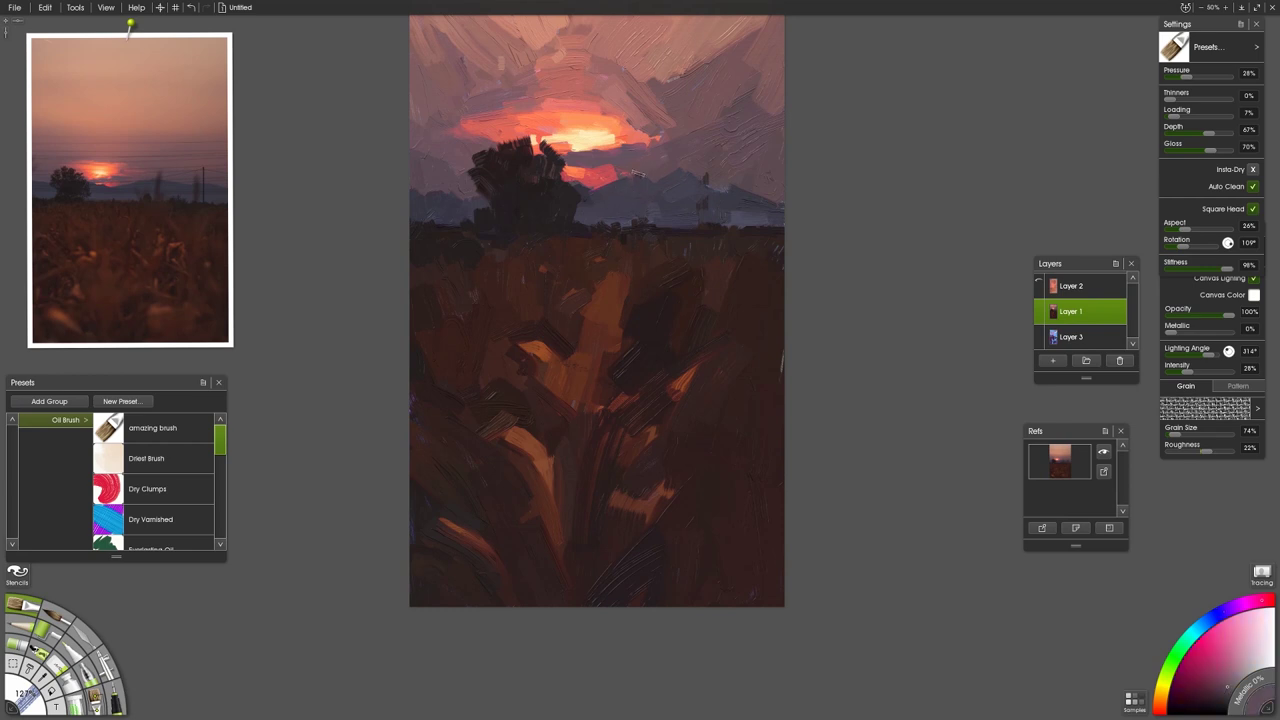
pyautogui.keyDown('alt'); pyautogui.click(644, 232); pyautogui.keyUp('alt')
pyautogui.moveTo(645, 202); pyautogui.dragTo(645, 232)
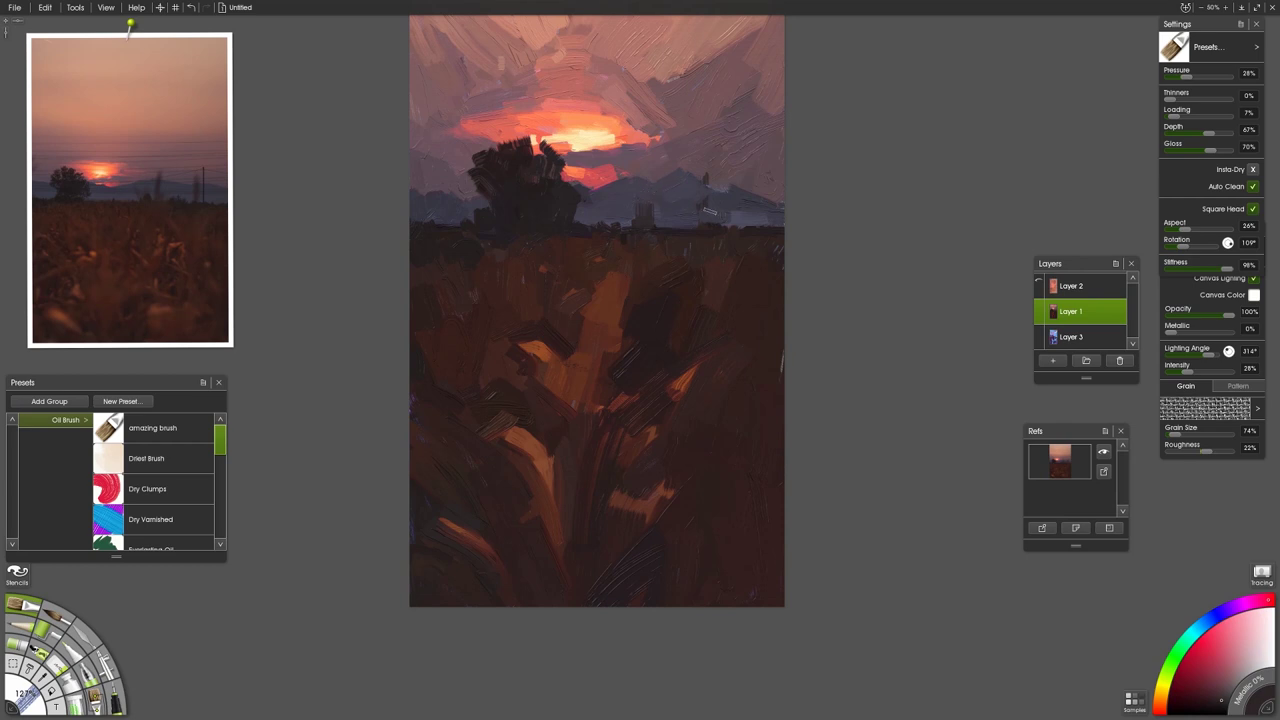
pyautogui.keyDown('alt'); pyautogui.click(714, 224); pyautogui.keyUp('alt')
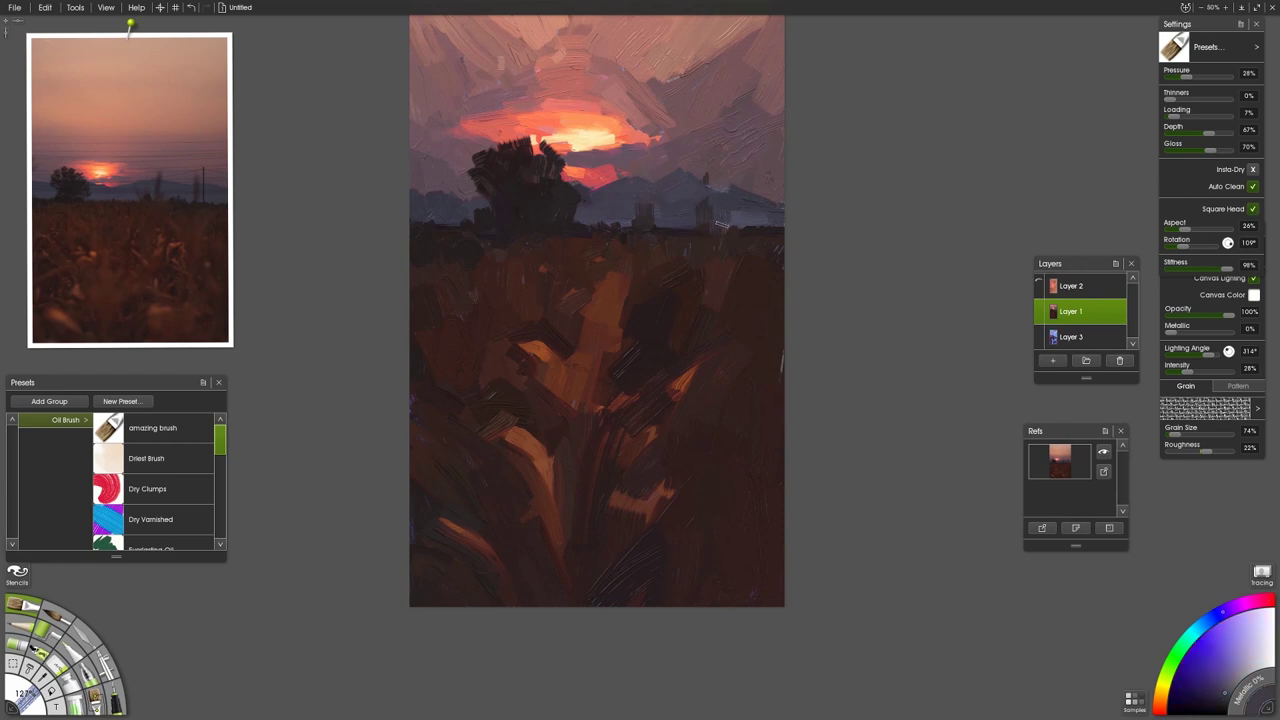
# Step: Carve the plant's upper stalk and leaf thinner using dark browns sampled from the field and reference, with the brush at 105%
pyautogui.keyDown('alt'); pyautogui.click(641, 300); pyautogui.keyUp('alt')
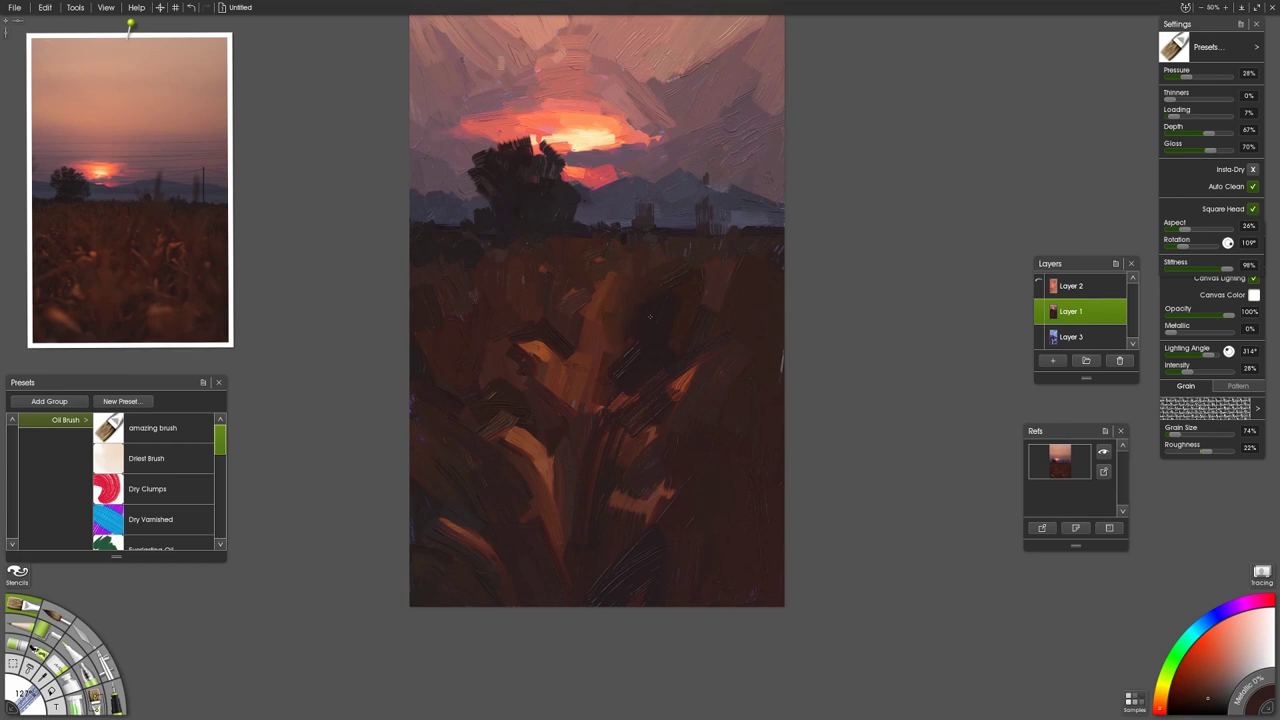
pyautogui.keyDown('alt'); pyautogui.click(644, 284); pyautogui.keyUp('alt')
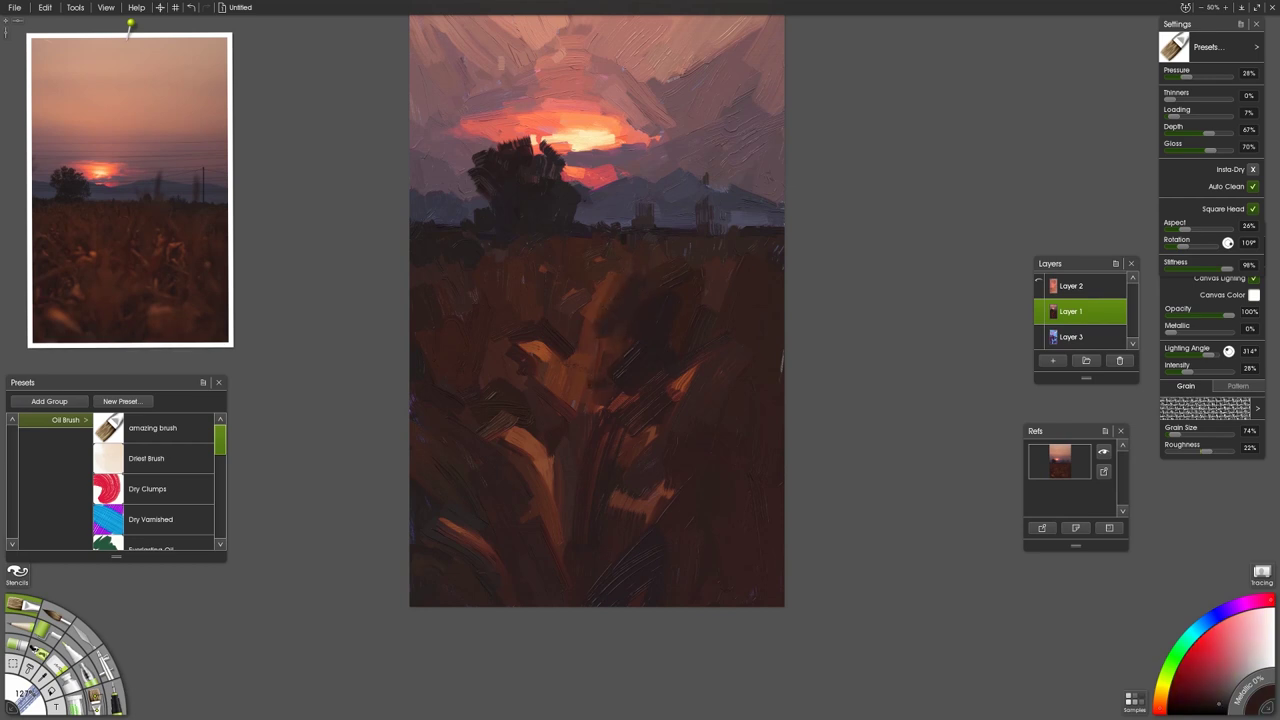
pyautogui.press('[')
pyautogui.moveTo(605, 334); pyautogui.dragTo(592, 381)
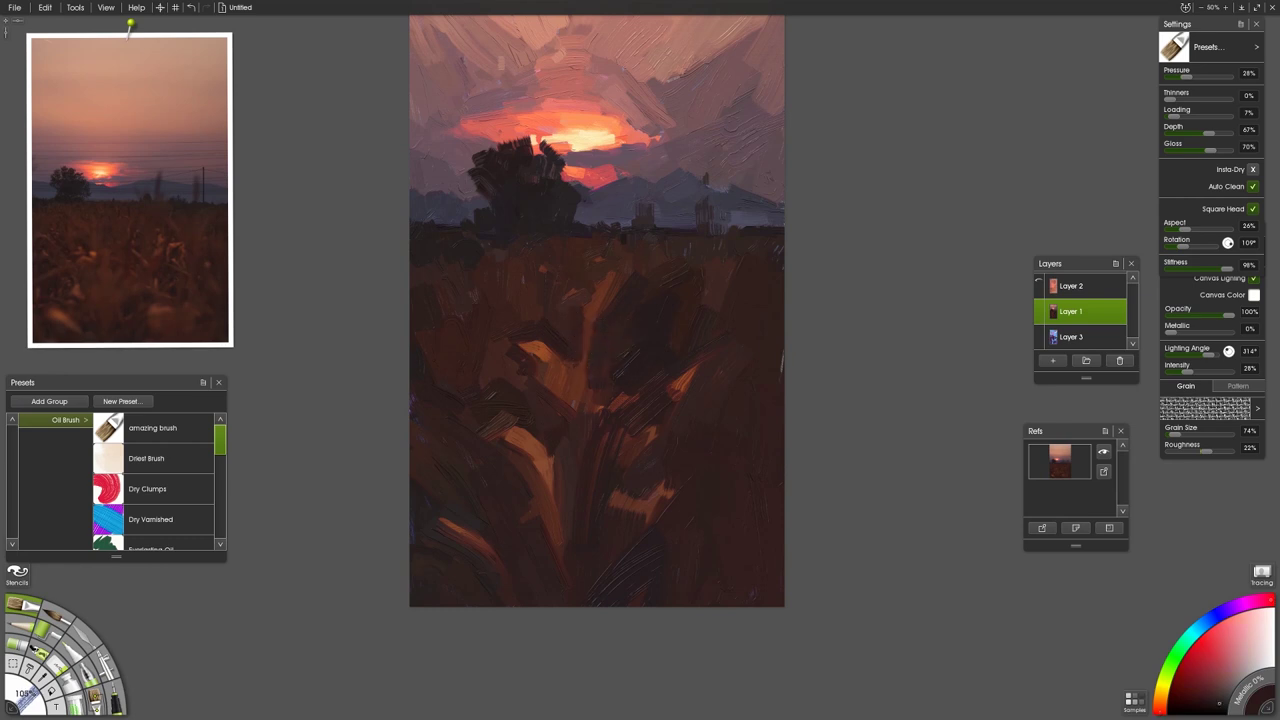
pyautogui.click(87, 250)
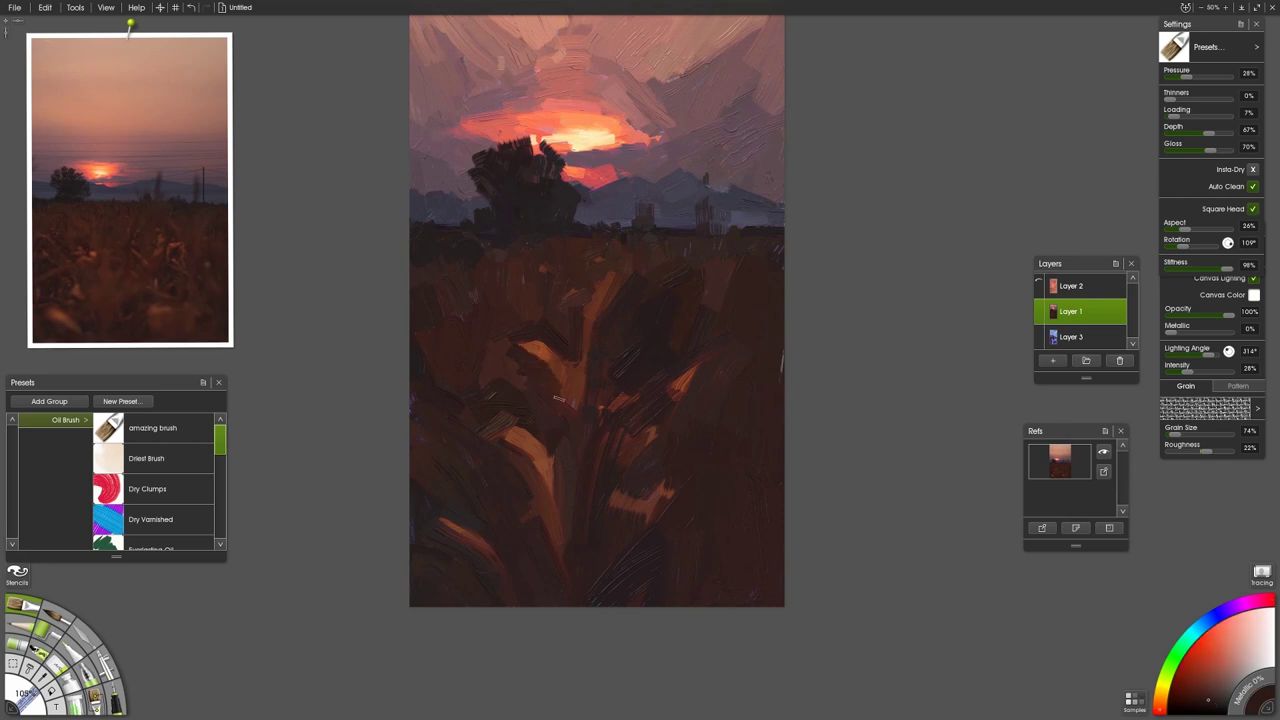
pyautogui.click(88, 254)
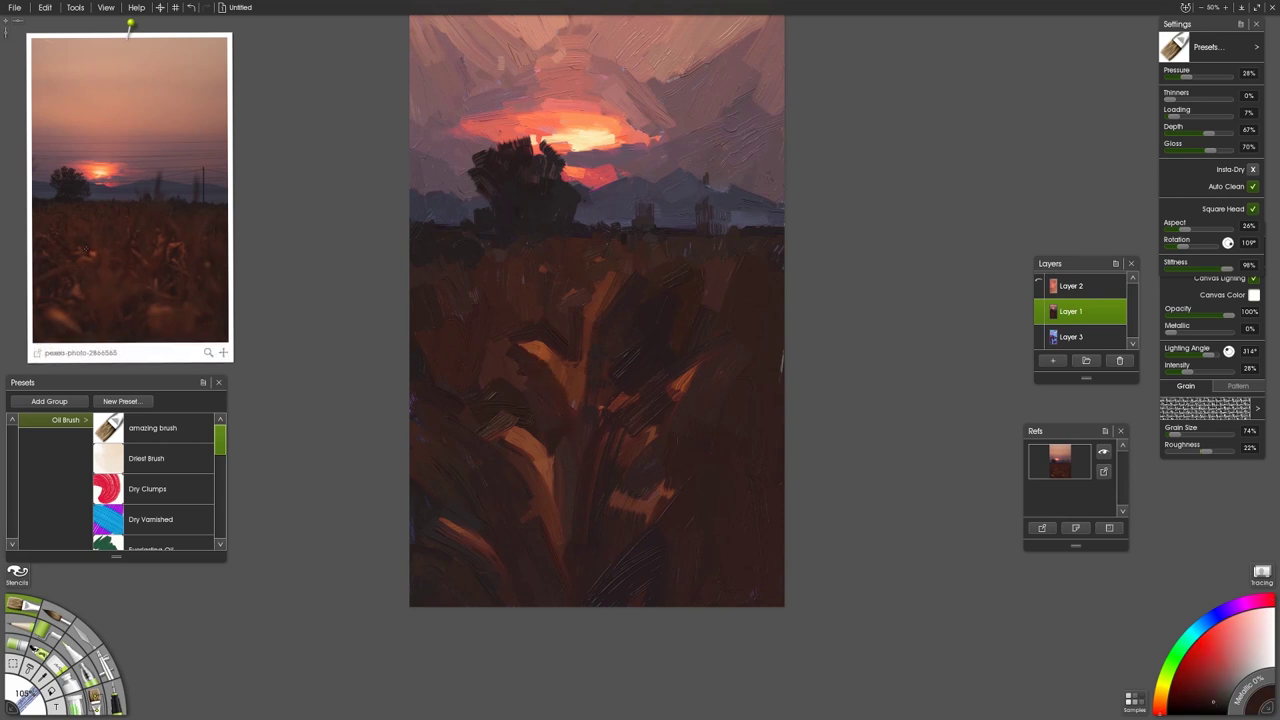
pyautogui.moveTo(566, 358)
pyautogui.mouseDown()
pyautogui.moveTo(576, 409)
pyautogui.moveTo(579, 398)
pyautogui.mouseUp()
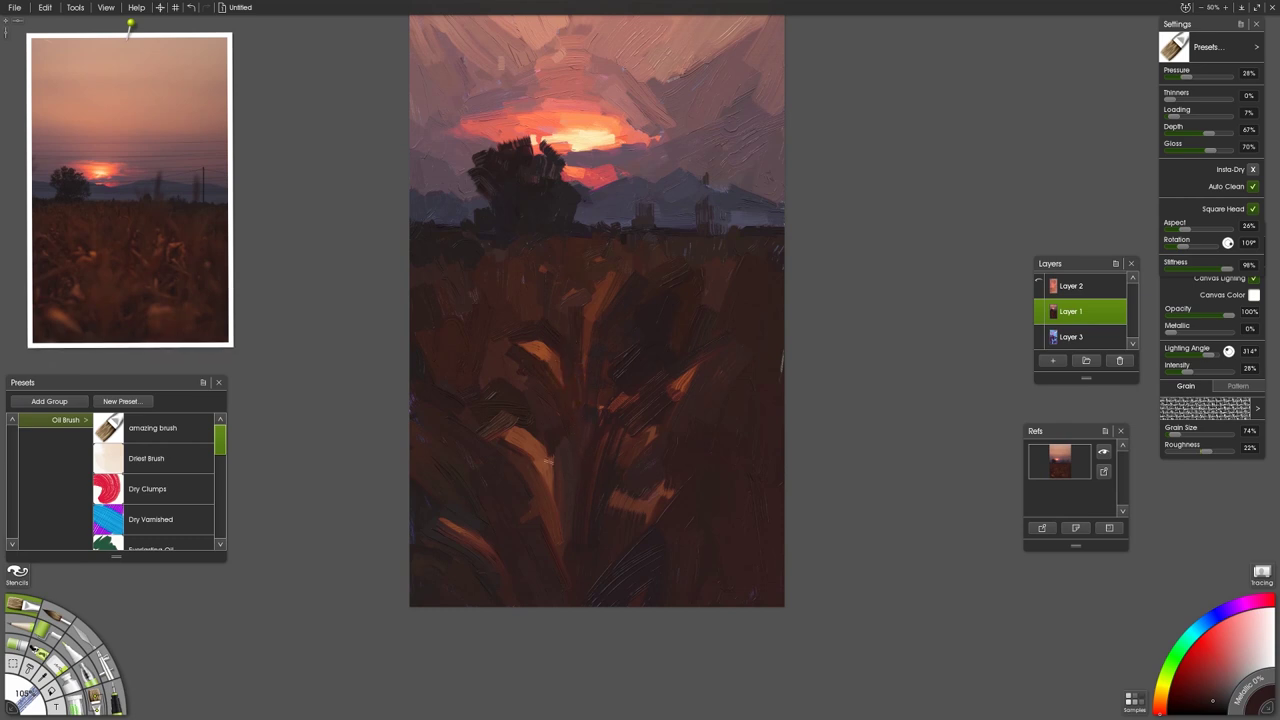
# Step: Add a thin orange leaf at the plant's base and sharpen the lower right leaf with orange and dark tones sampled from the reference and painting
pyautogui.click(100, 258)
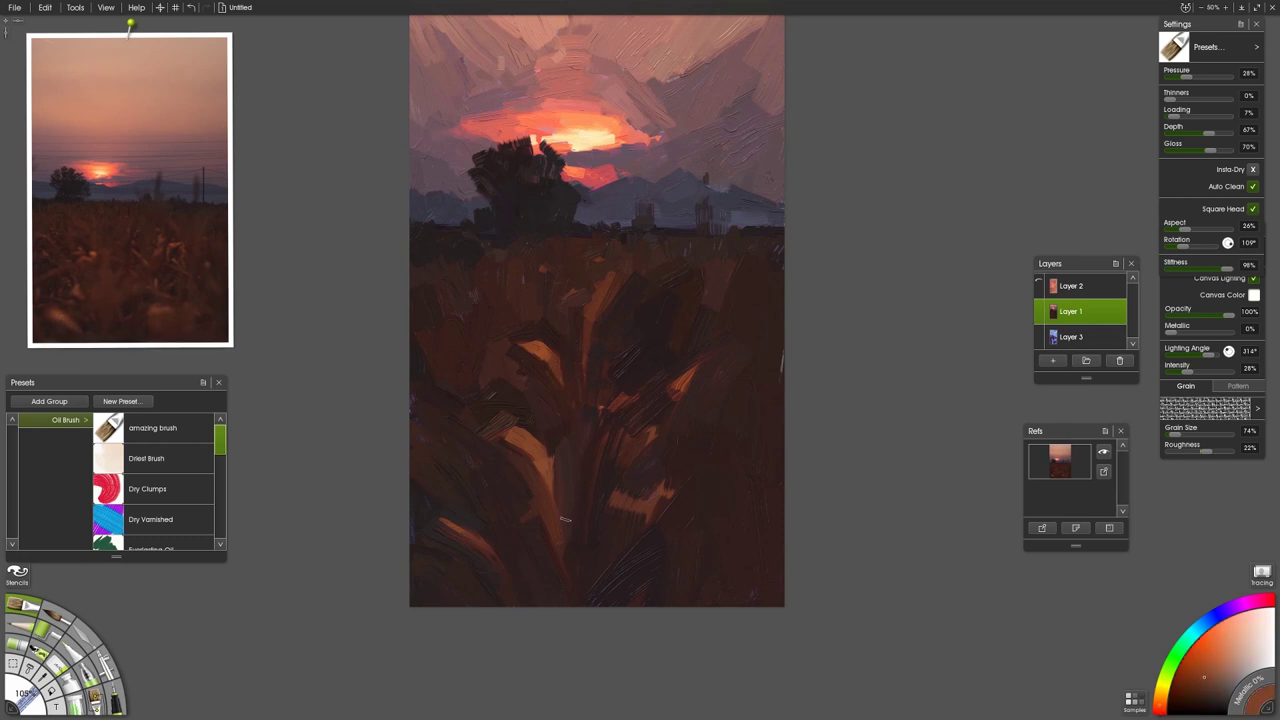
pyautogui.moveTo(560, 542); pyautogui.dragTo(609, 588)
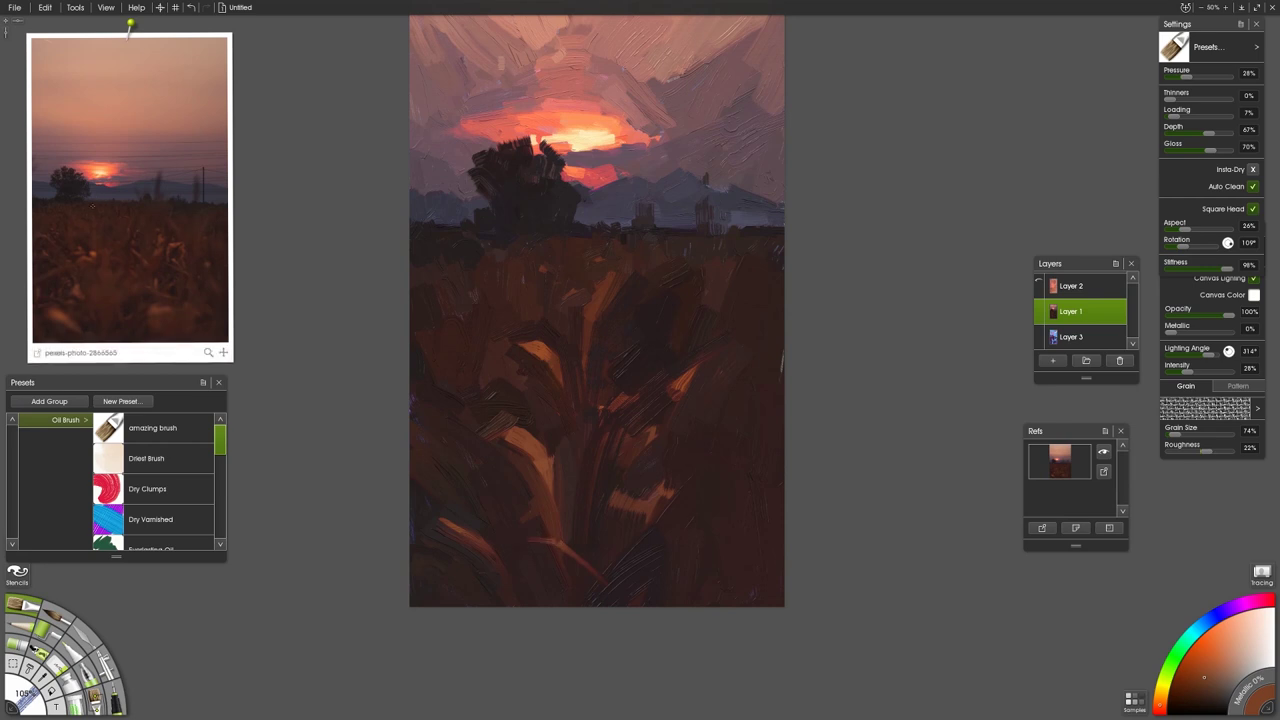
pyautogui.click(112, 214)
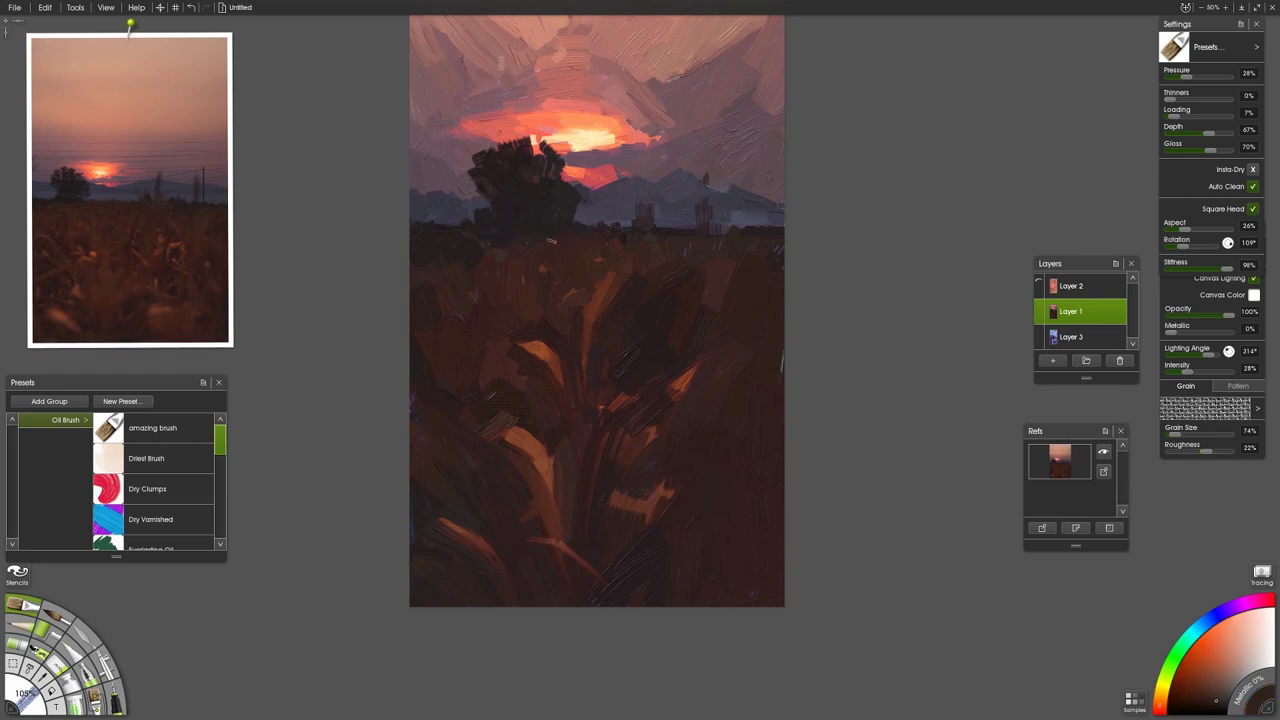
pyautogui.click(130, 262)
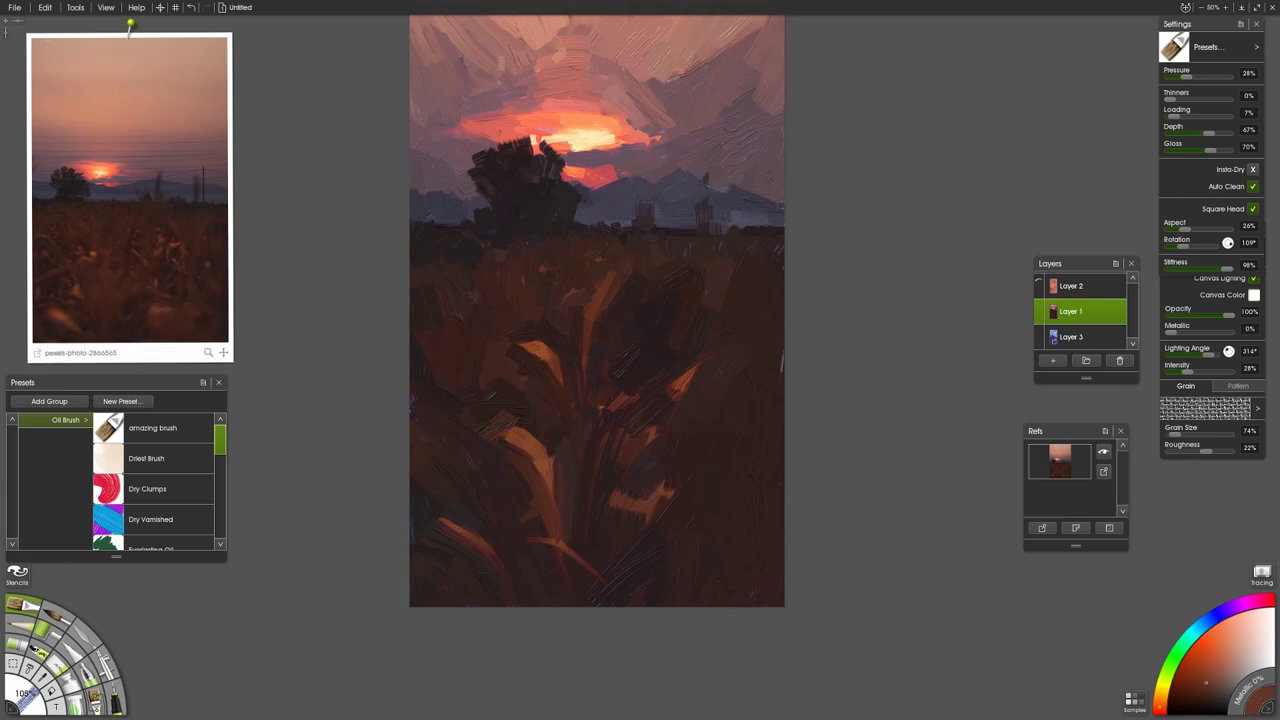
pyautogui.moveTo(678, 482)
pyautogui.mouseDown()
pyautogui.moveTo(602, 531)
pyautogui.moveTo(638, 505)
pyautogui.moveTo(641, 530)
pyautogui.moveTo(602, 541)
pyautogui.moveTo(659, 519)
pyautogui.mouseUp()
pyautogui.keyDown('alt'); pyautogui.click(601, 541); pyautogui.keyUp('alt')
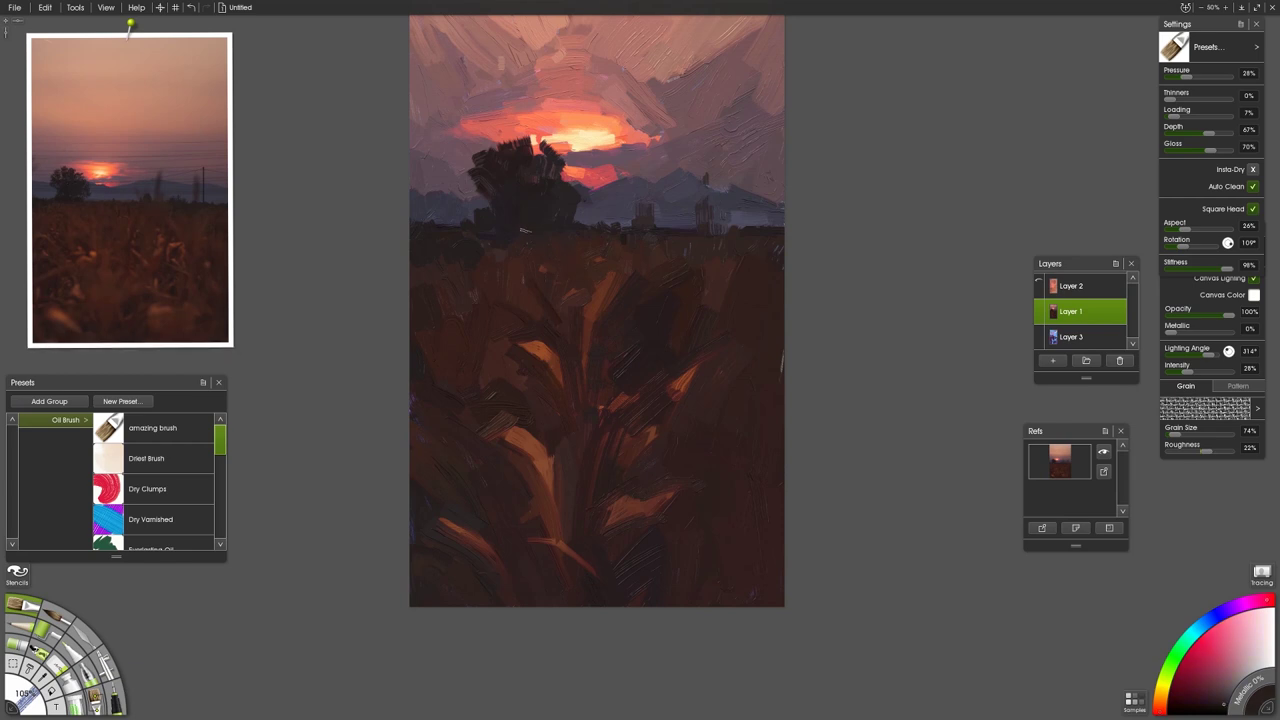
# Step: Blend the tree's base with dark oil strokes and the Hard Out Smudge knife, and refine its left edge with mauve sampled from the sky
pyautogui.click(1213, 709)
pyautogui.moveTo(528, 222)
pyautogui.mouseDown()
pyautogui.moveTo(524, 233)
pyautogui.moveTo(545, 224)
pyautogui.moveTo(487, 222)
pyautogui.moveTo(540, 224)
pyautogui.mouseUp()
pyautogui.keyDown('alt'); pyautogui.click(524, 199); pyautogui.keyUp('alt')
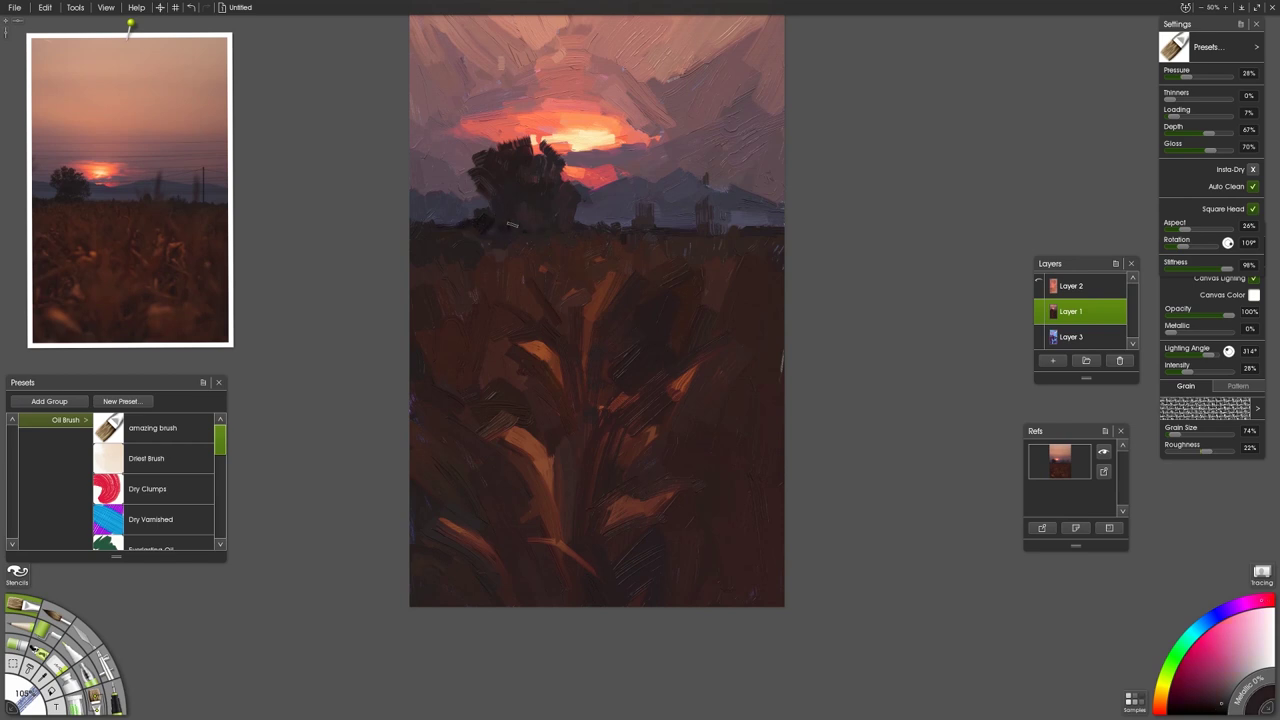
pyautogui.press('k')
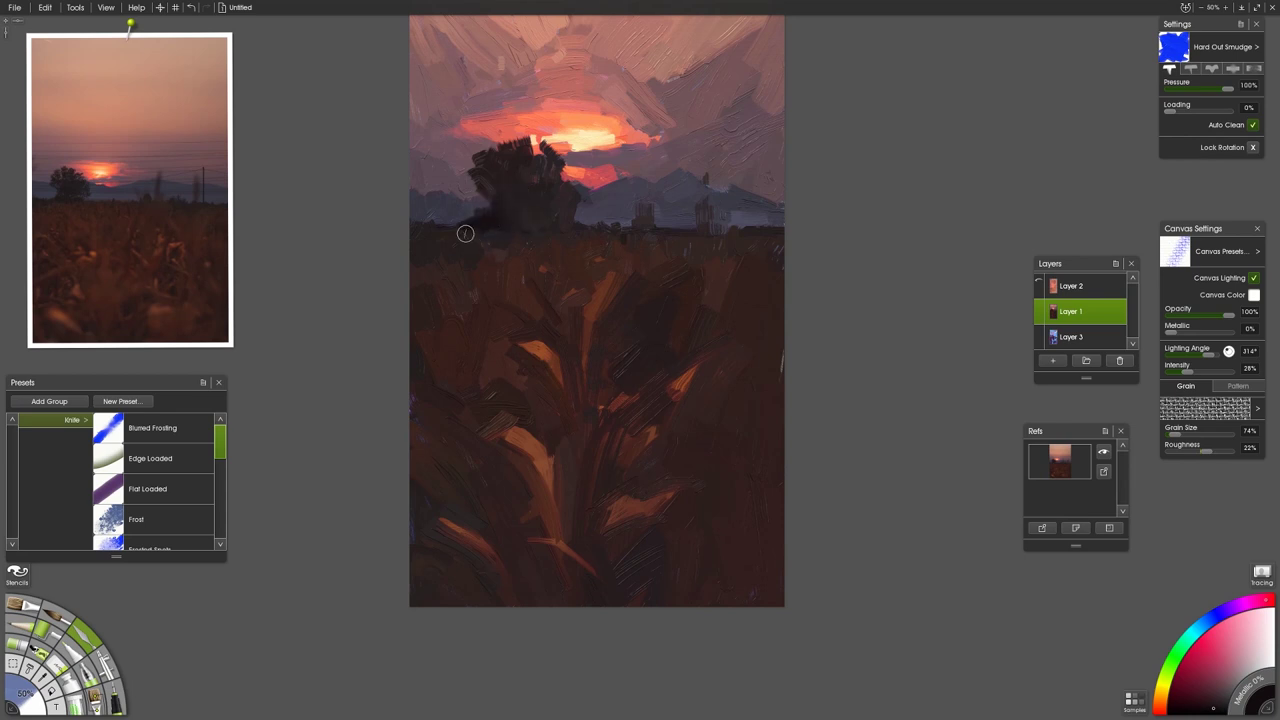
pyautogui.click(26, 607)
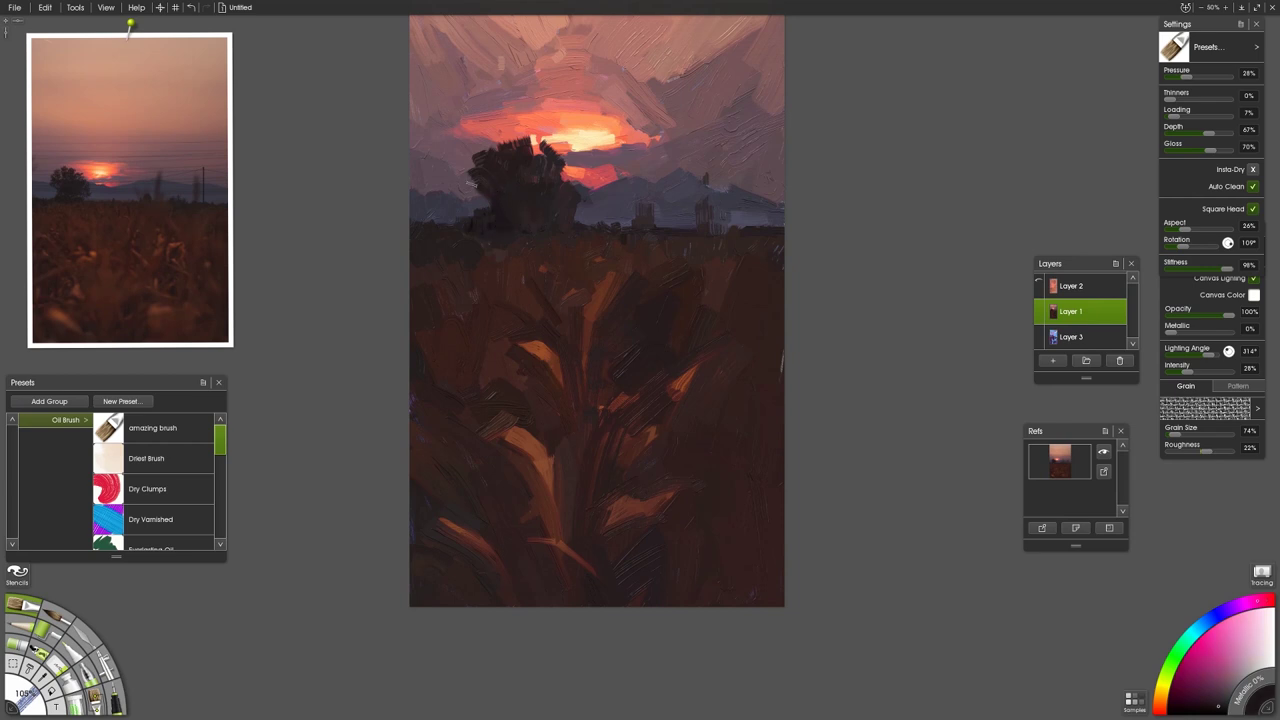
pyautogui.keyDown('alt'); pyautogui.click(473, 162); pyautogui.keyUp('alt')
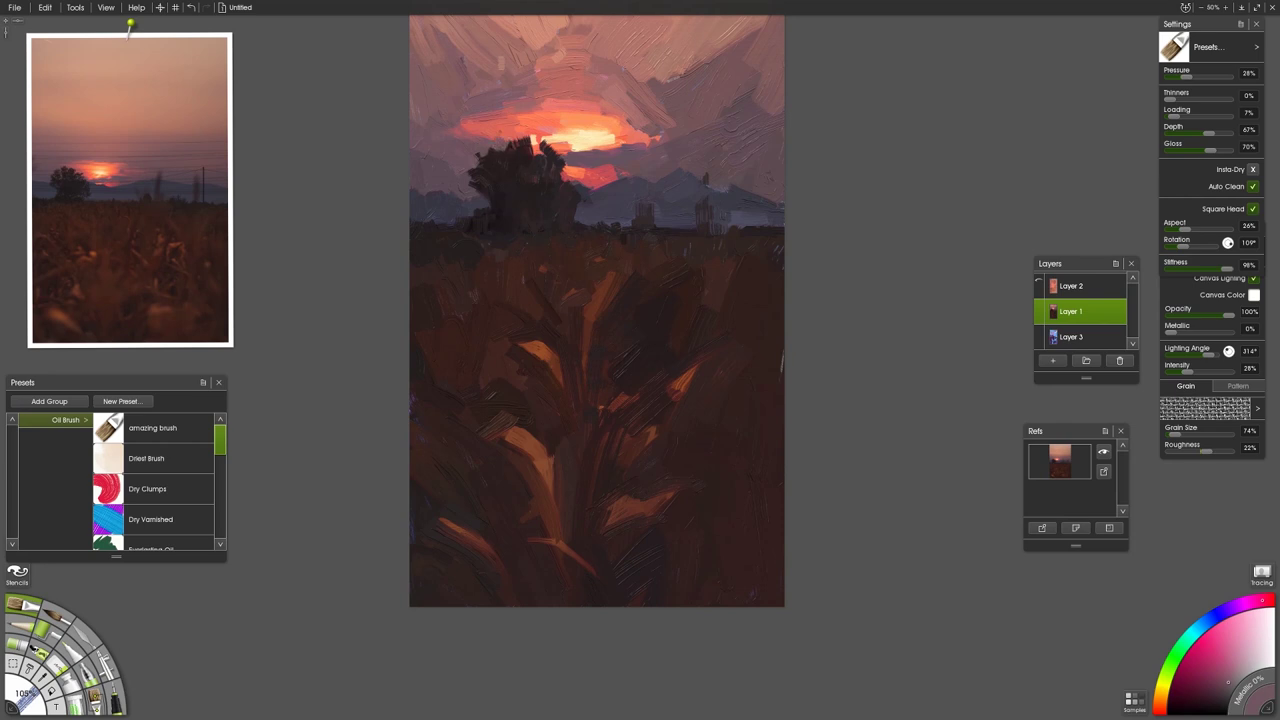
# Step: Refine the large tree's top and right edge with orange, dark and mauve tones sampled from the sky and tree
pyautogui.keyDown('alt'); pyautogui.click(524, 128); pyautogui.keyUp('alt')
pyautogui.moveTo(522, 135); pyautogui.dragTo(532, 145)
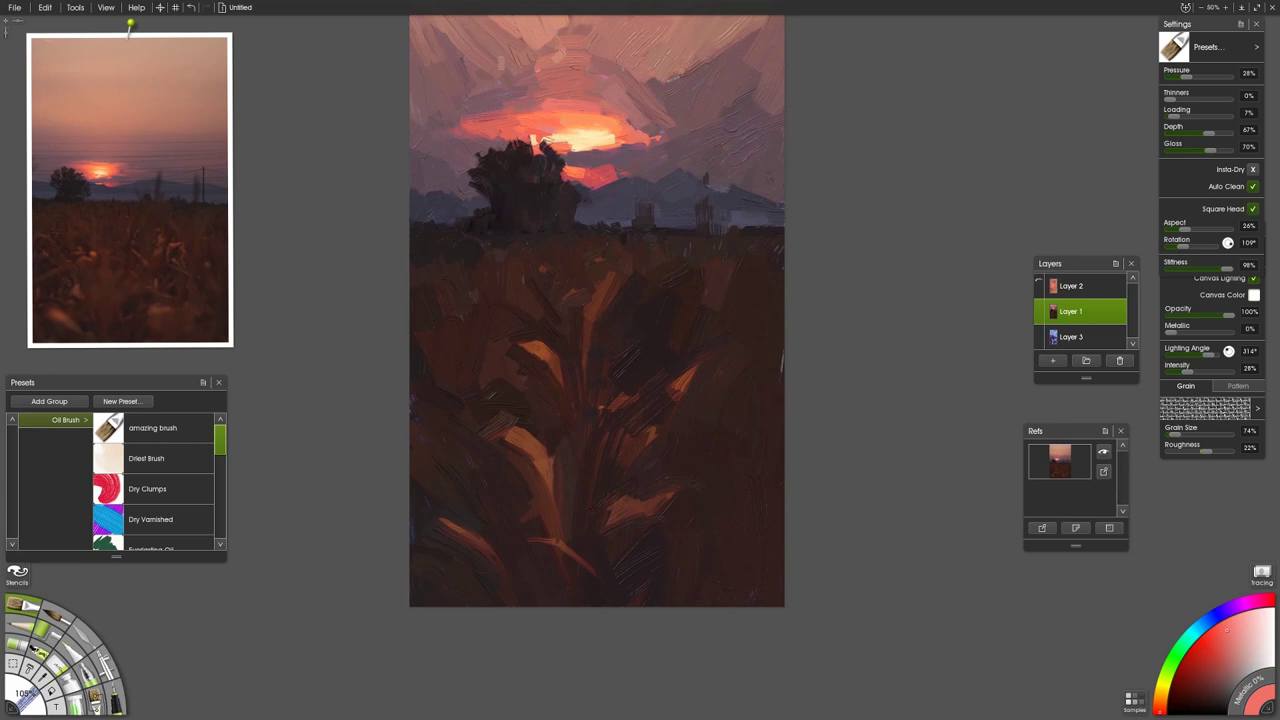
pyautogui.keyDown('alt'); pyautogui.click(561, 164); pyautogui.keyUp('alt')
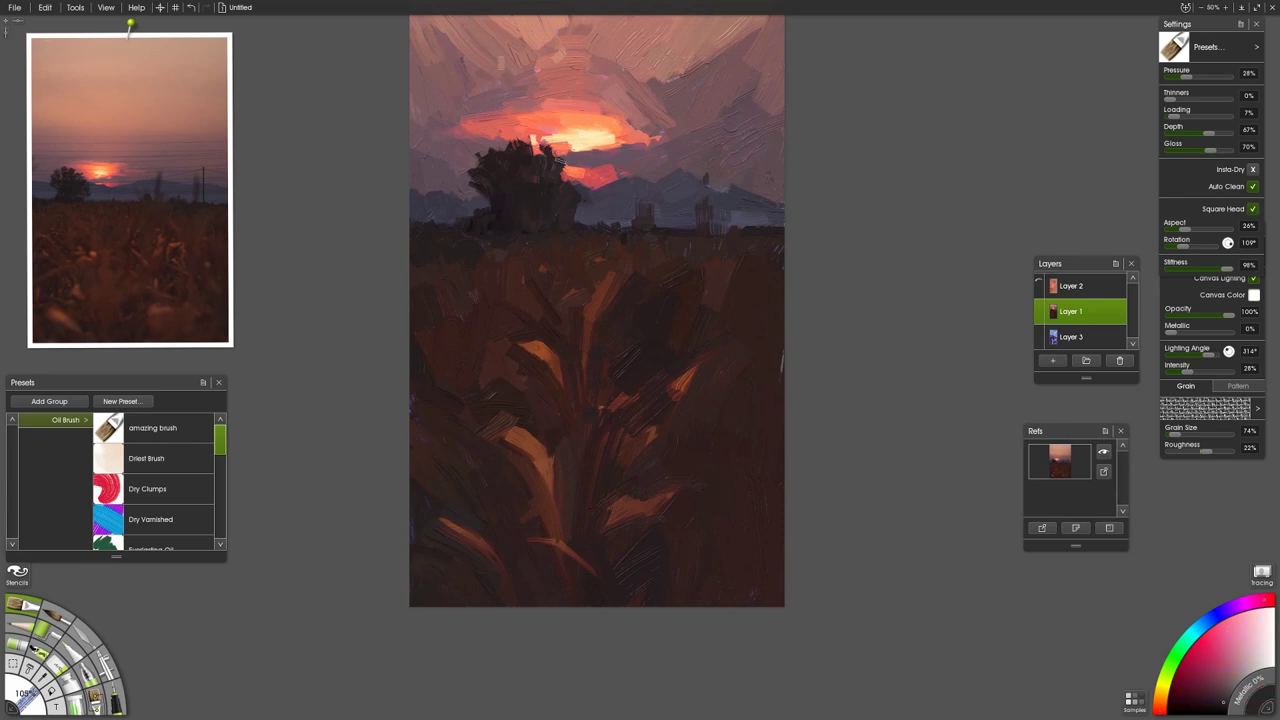
pyautogui.moveTo(561, 160); pyautogui.dragTo(559, 180)
pyautogui.keyDown('alt'); pyautogui.click(567, 160); pyautogui.keyUp('alt')
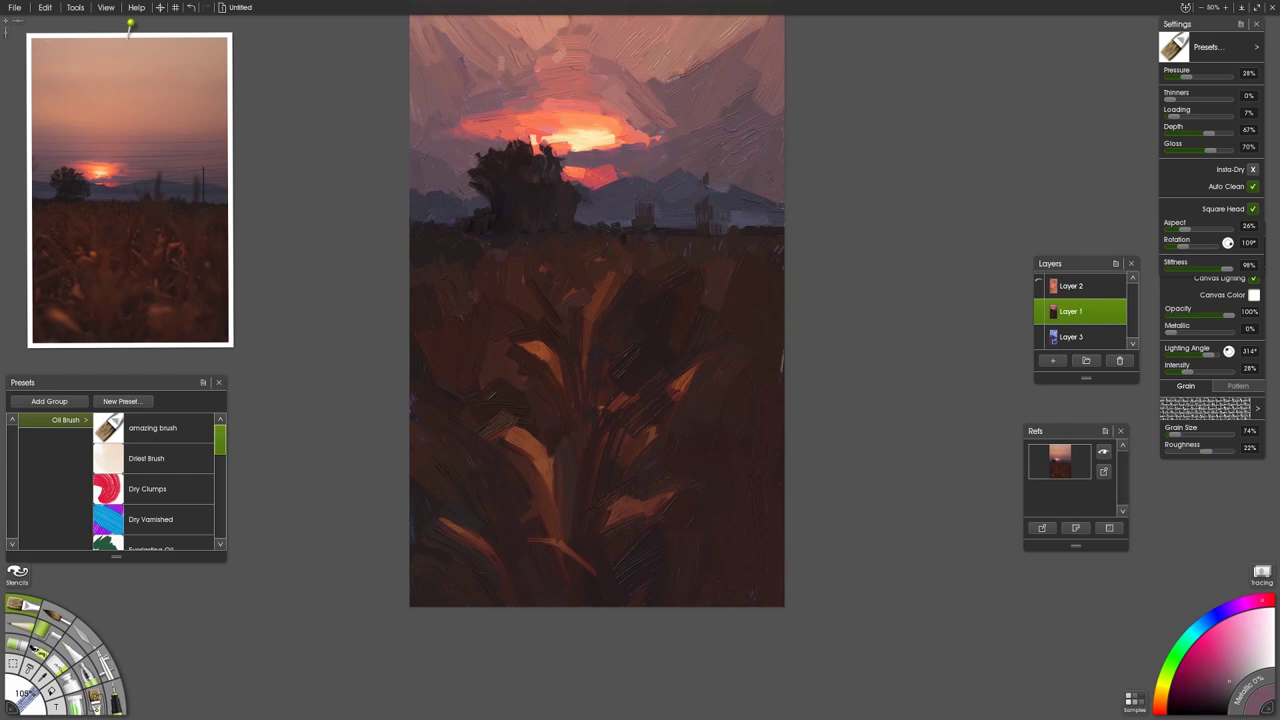
# Step: Reduce the brush to 85% and dab dark foliage onto the tree's upper crown with a tone sampled from the tree
pyautogui.press('[')
pyautogui.press('[')
pyautogui.press('[')
pyautogui.press('[')
pyautogui.keyDown('alt'); pyautogui.click(519, 160); pyautogui.keyUp('alt')
pyautogui.moveTo(511, 152); pyautogui.dragTo(513, 163)
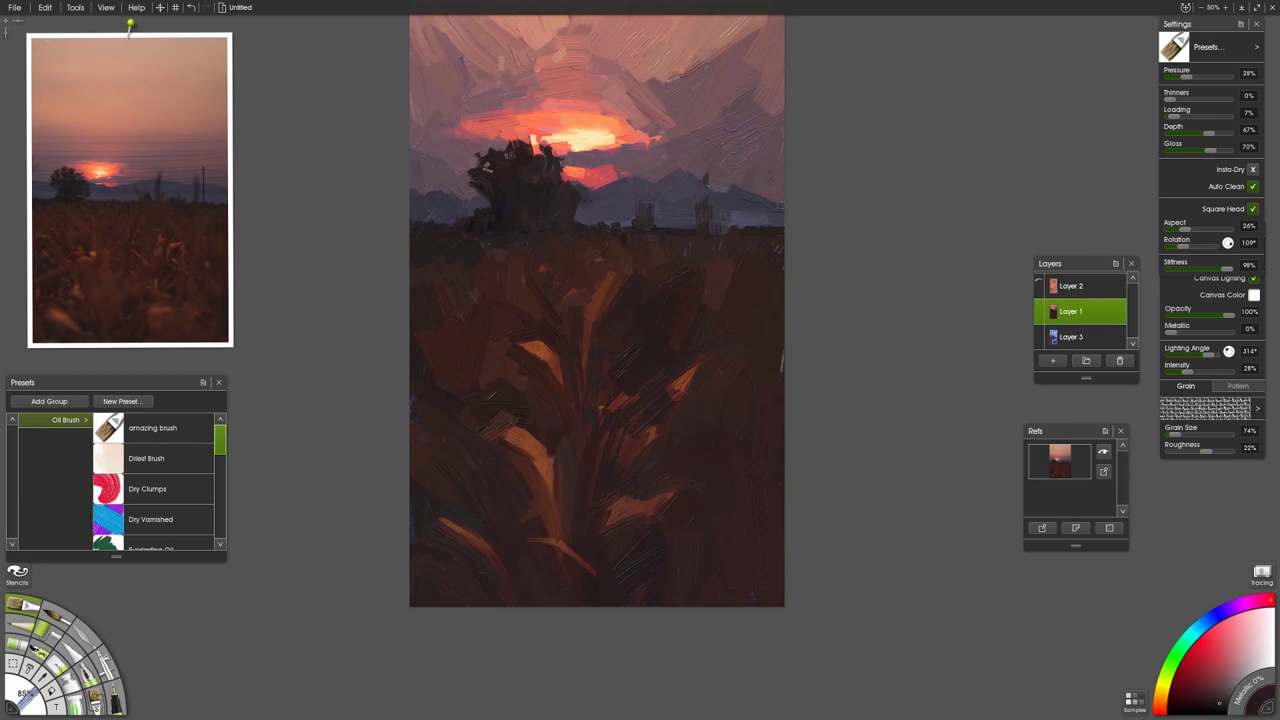
# Step: Reduce the brush to 70% and break up the tree's lower foliage and base with sampled blue-purple and dark tones
pyautogui.keyDown('alt'); pyautogui.click(485, 199); pyautogui.keyUp('alt')
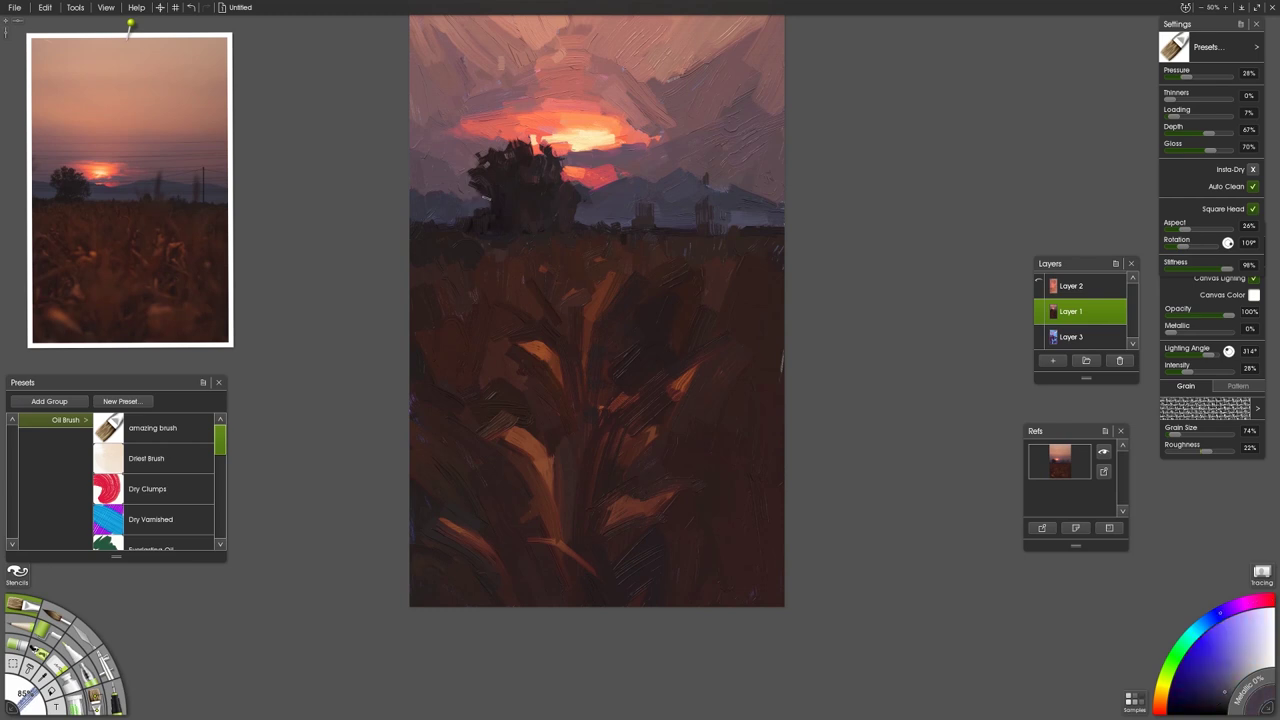
pyautogui.press('[')
pyautogui.keyDown('alt'); pyautogui.click(505, 196); pyautogui.keyUp('alt')
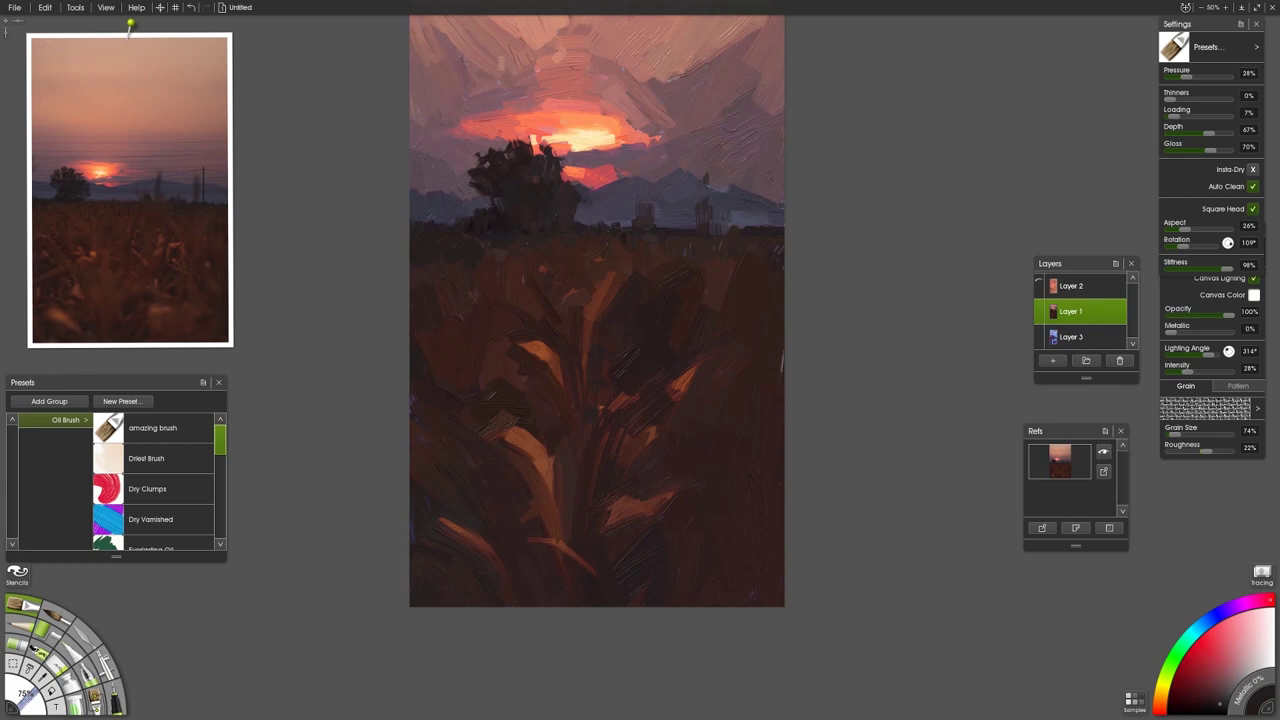
pyautogui.keyDown('alt'); pyautogui.click(537, 212); pyautogui.keyUp('alt')
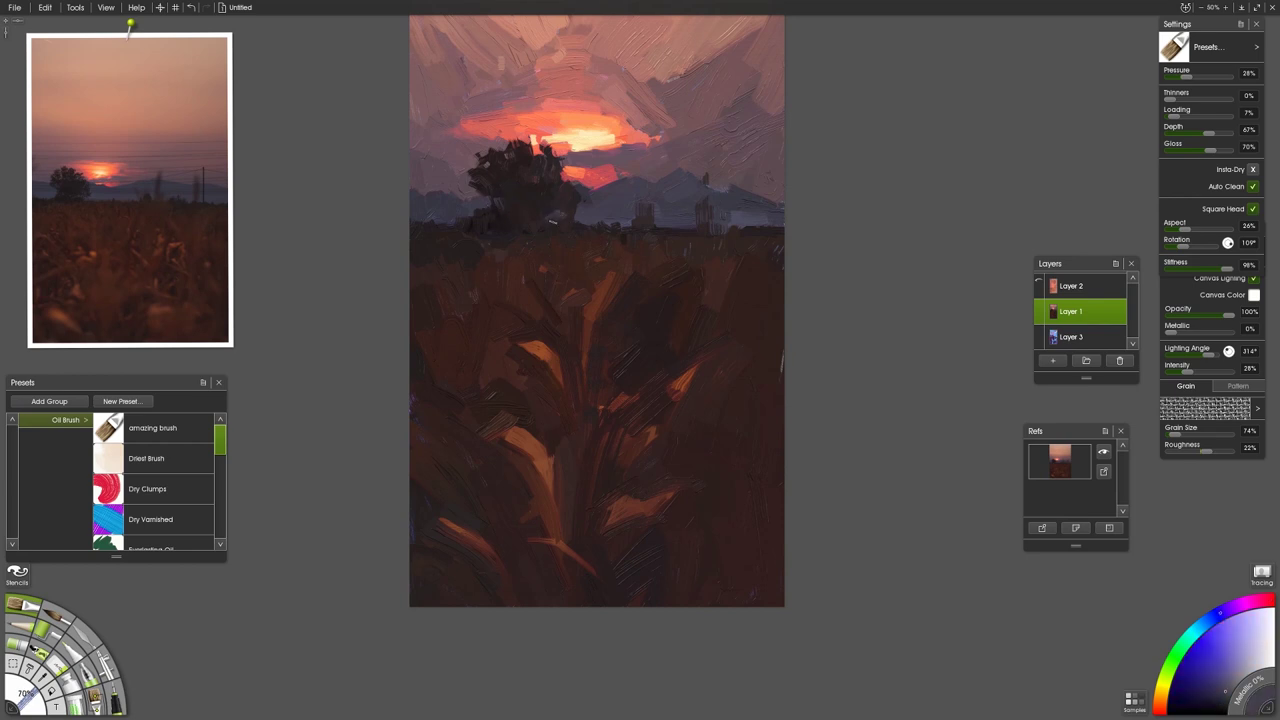
pyautogui.keyDown('alt'); pyautogui.click(580, 214); pyautogui.keyUp('alt')
pyautogui.keyDown('alt'); pyautogui.click(546, 209); pyautogui.keyUp('alt')
pyautogui.keyDown('alt'); pyautogui.click(533, 208); pyautogui.keyUp('alt')
pyautogui.keyDown('alt'); pyautogui.click(503, 214); pyautogui.keyUp('alt')
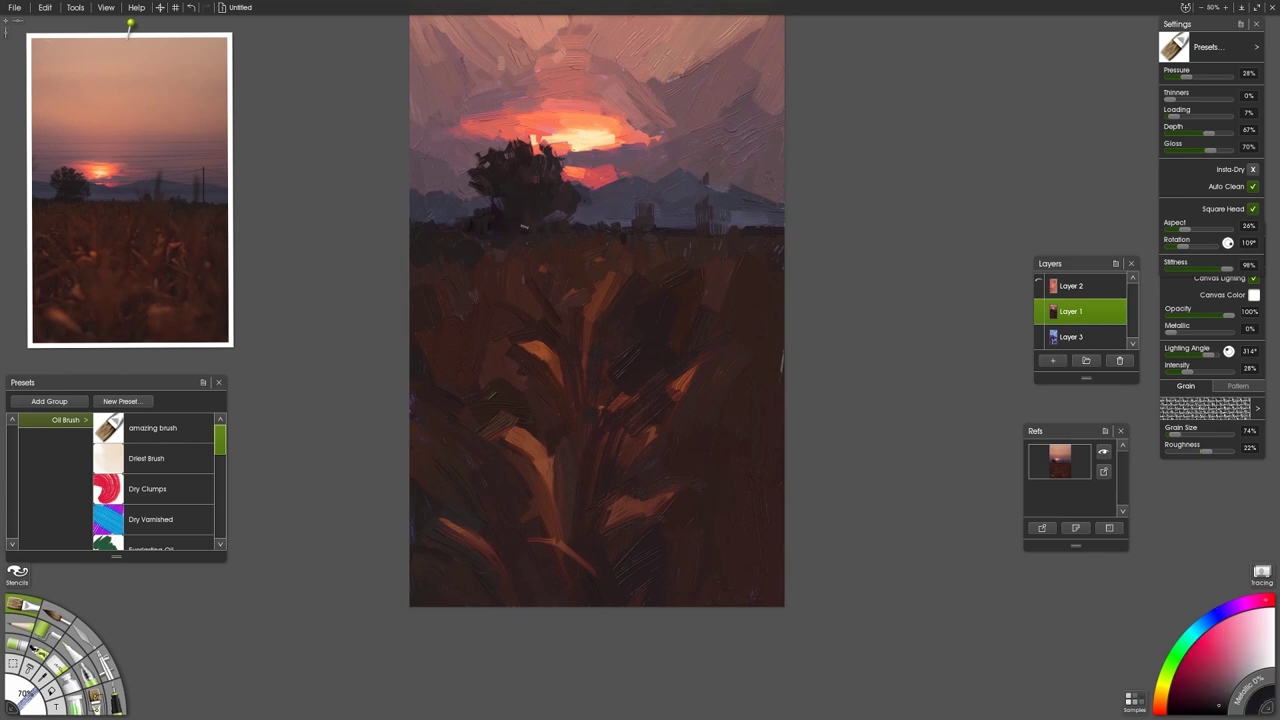
# Step: Refine the tree's lower right edge and its transition into the field with sampled purple, dark and brown tones
pyautogui.keyDown('alt'); pyautogui.click(569, 207); pyautogui.keyUp('alt')
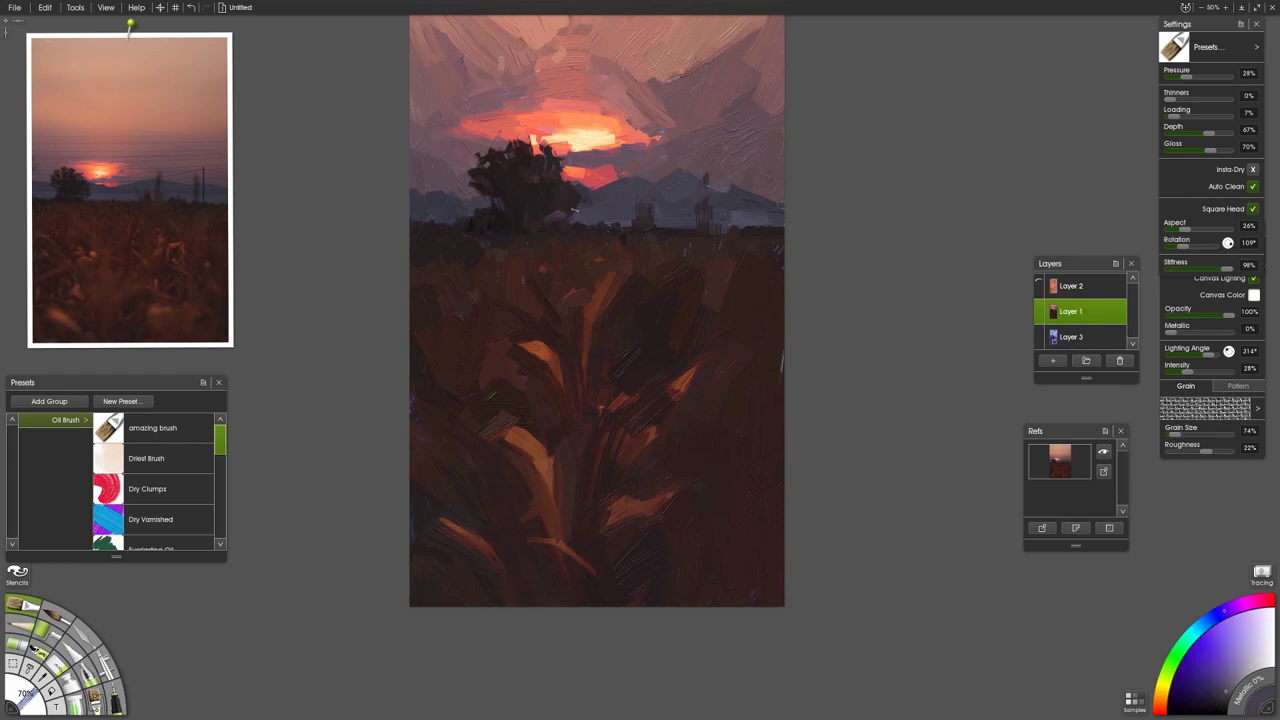
pyautogui.keyDown('alt'); pyautogui.click(583, 197); pyautogui.keyUp('alt')
pyautogui.keyDown('alt'); pyautogui.click(533, 207); pyautogui.keyUp('alt')
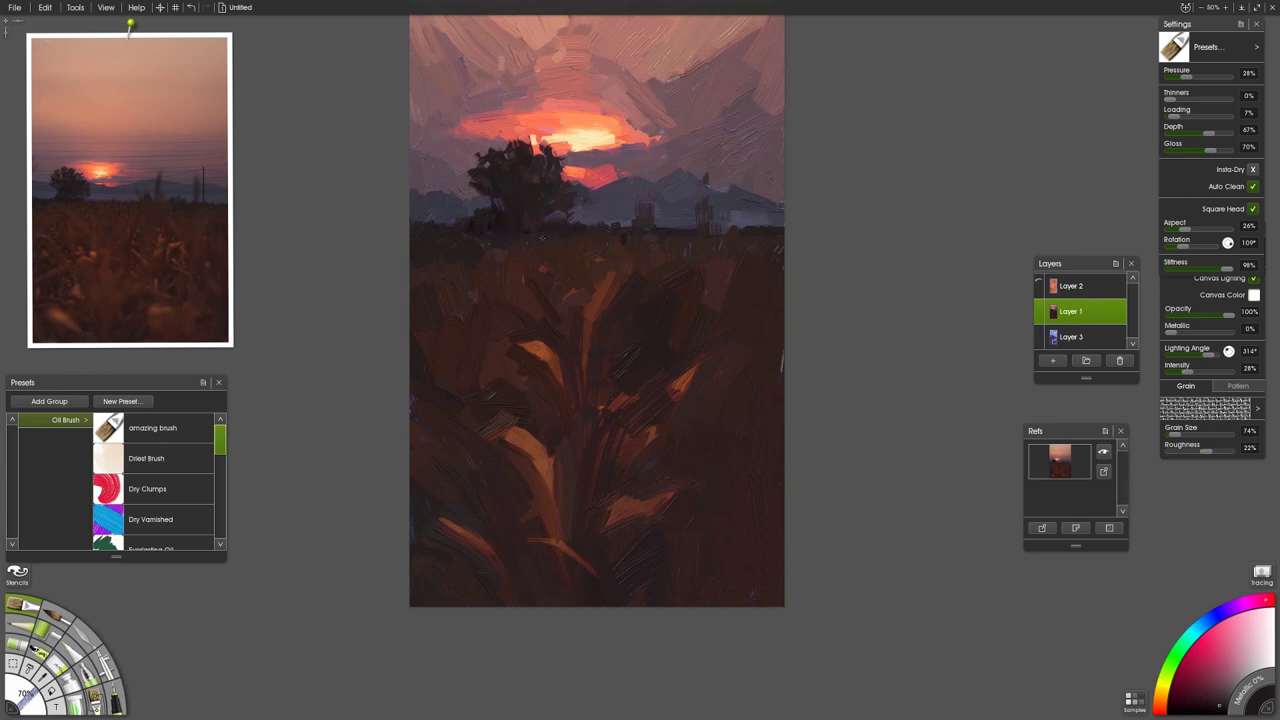
pyautogui.keyDown('alt'); pyautogui.click(542, 238); pyautogui.keyUp('alt')
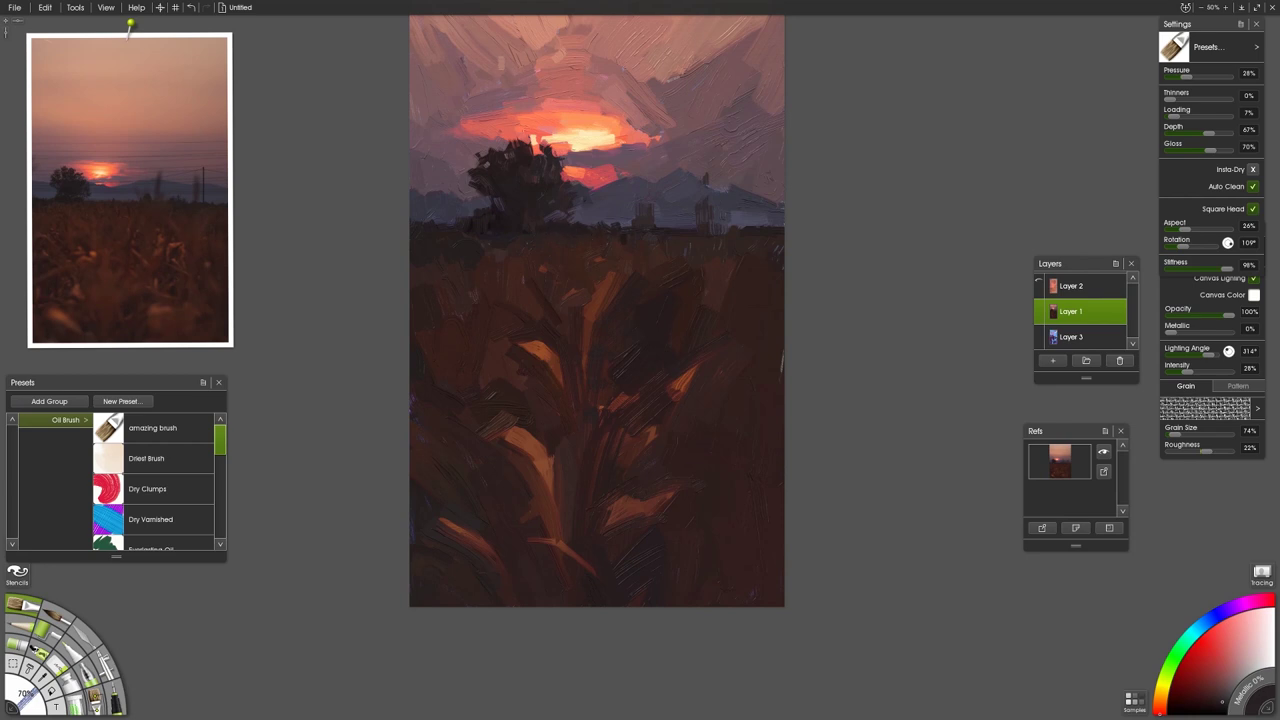
# Step: Rework the glow beneath the sun beside the tree with orange, mauve and salmon tones sampled from the sky
pyautogui.keyDown('alt'); pyautogui.click(536, 134); pyautogui.keyUp('alt')
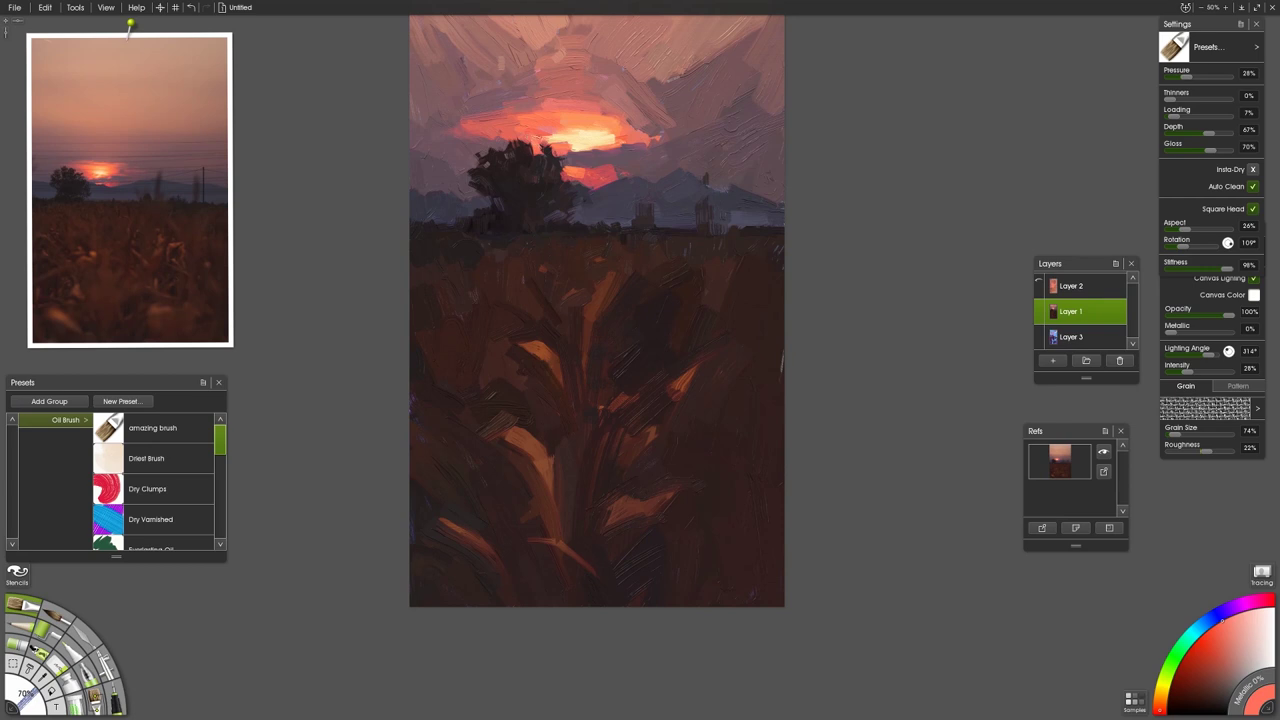
pyautogui.keyDown('alt'); pyautogui.click(597, 132); pyautogui.keyUp('alt')
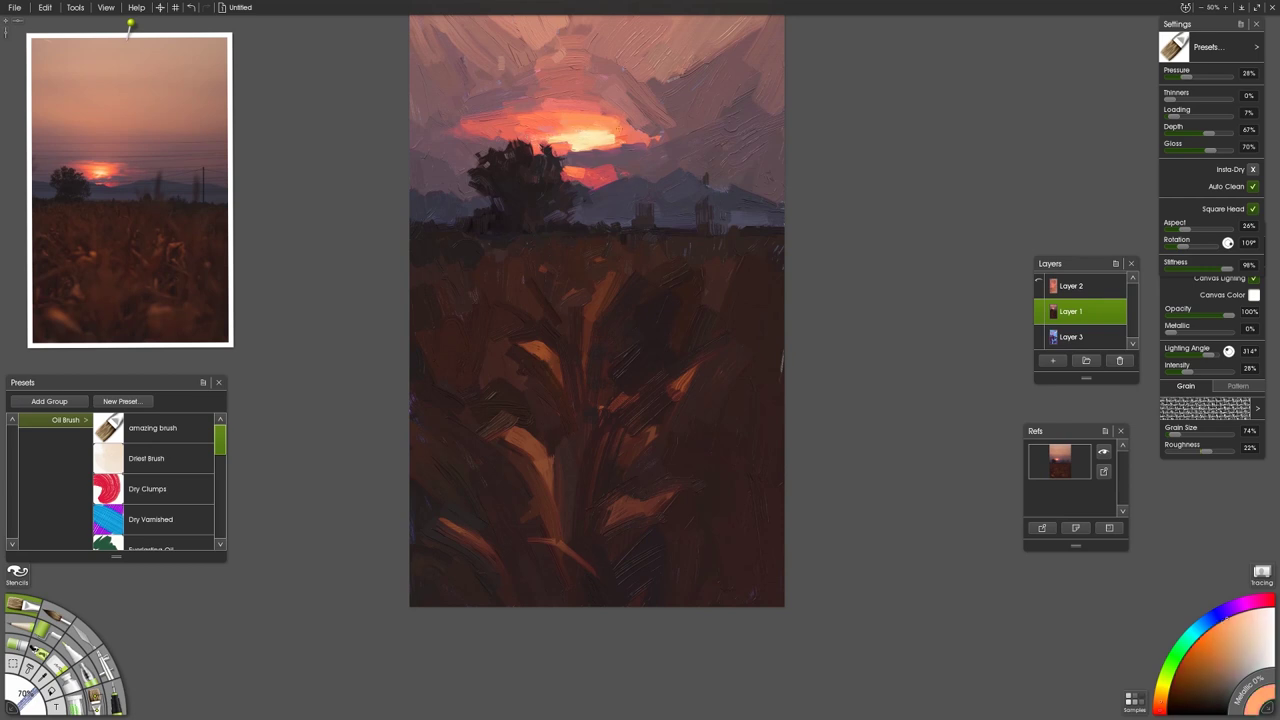
pyautogui.keyDown('alt'); pyautogui.click(618, 131); pyautogui.keyUp('alt')
pyautogui.moveTo(602, 146); pyautogui.dragTo(568, 153)
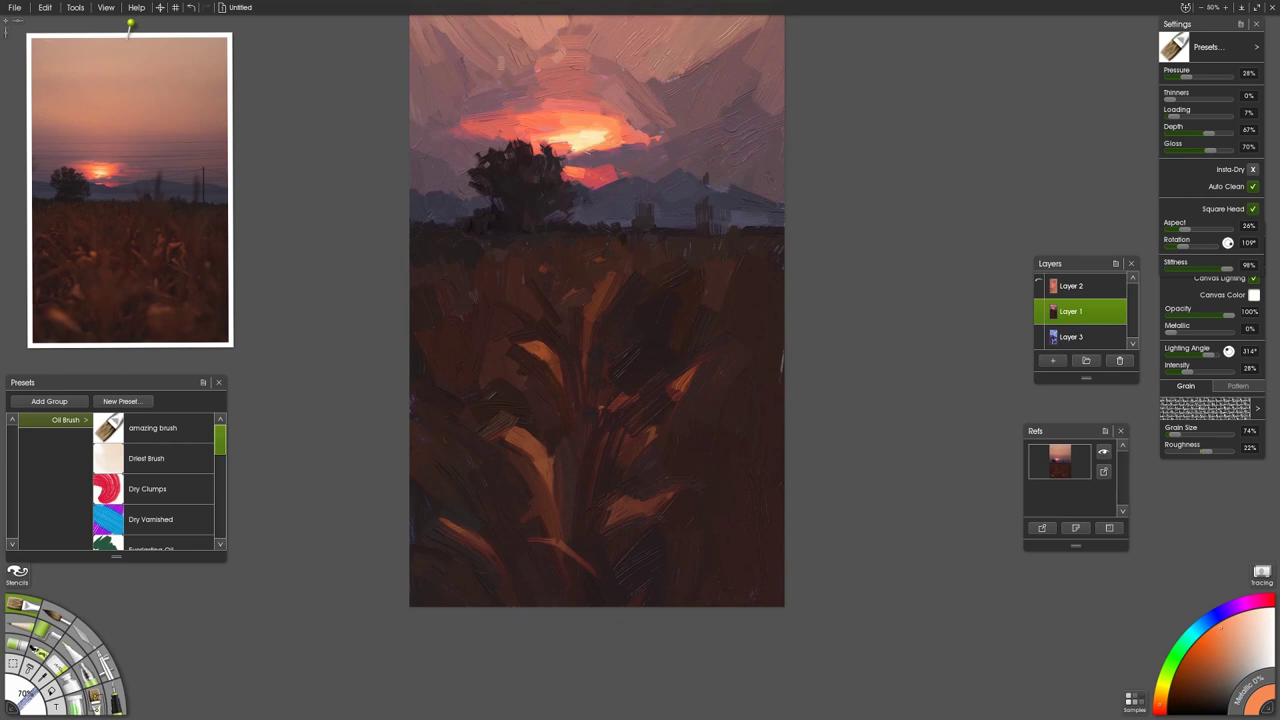
pyautogui.keyDown('alt'); pyautogui.click(618, 160); pyautogui.keyUp('alt')
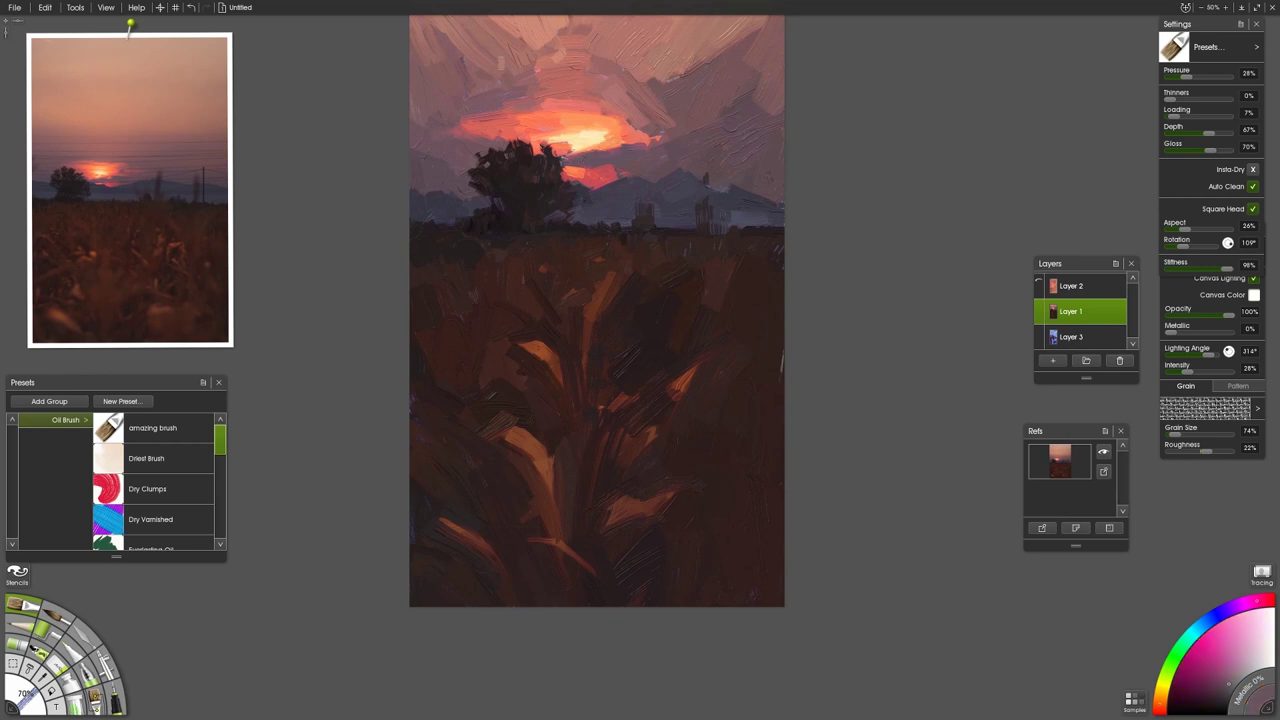
pyautogui.keyDown('alt'); pyautogui.click(602, 172); pyautogui.keyUp('alt')
pyautogui.moveTo(575, 150); pyautogui.dragTo(563, 156)
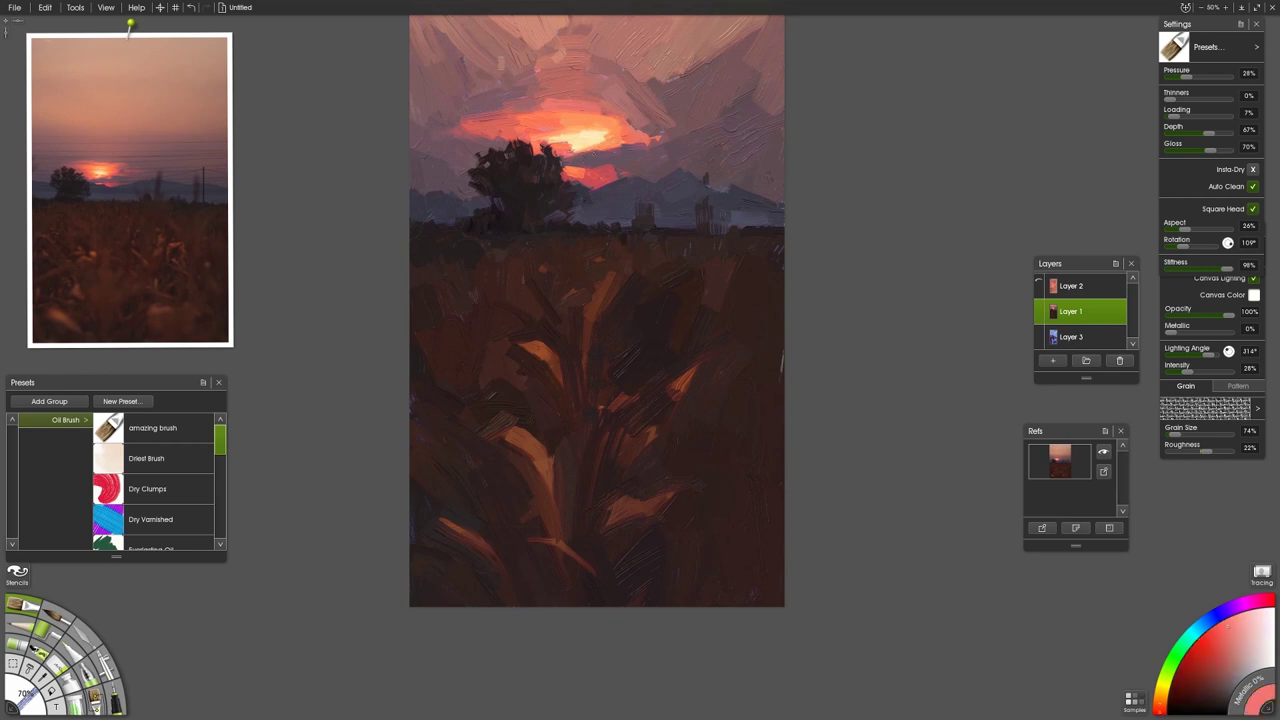
# Step: Shape the glow's right end into a thin orange cloud streak using mauve and orange tones sampled around it
pyautogui.keyDown('alt'); pyautogui.click(594, 153); pyautogui.keyUp('alt')
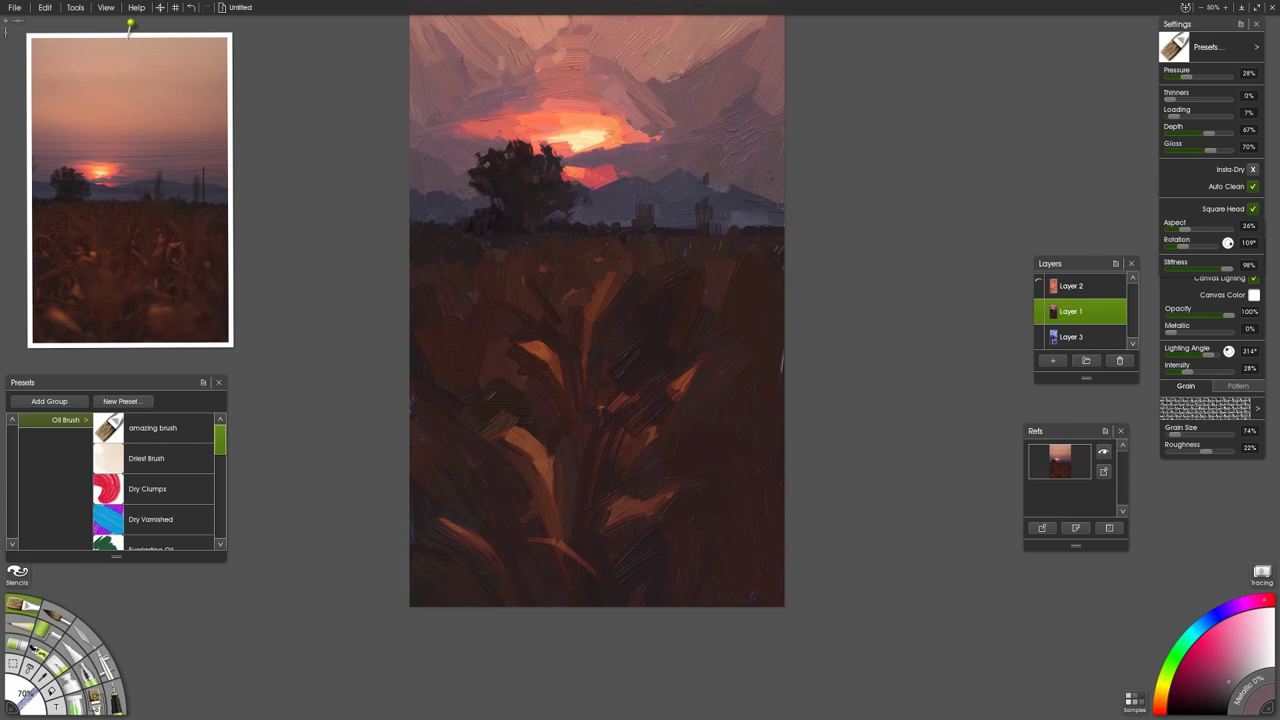
pyautogui.moveTo(646, 131); pyautogui.dragTo(636, 133)
pyautogui.keyDown('alt'); pyautogui.click(630, 127); pyautogui.keyUp('alt')
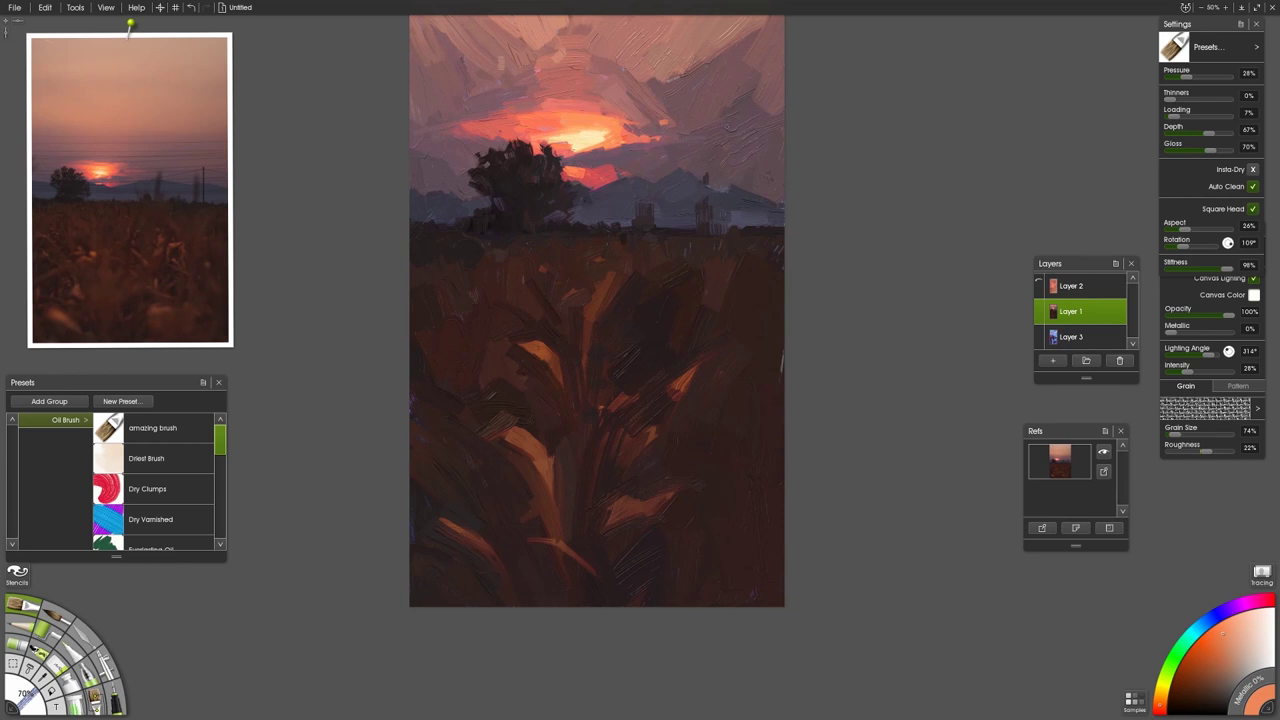
pyautogui.keyDown('alt'); pyautogui.click(676, 117); pyautogui.keyUp('alt')
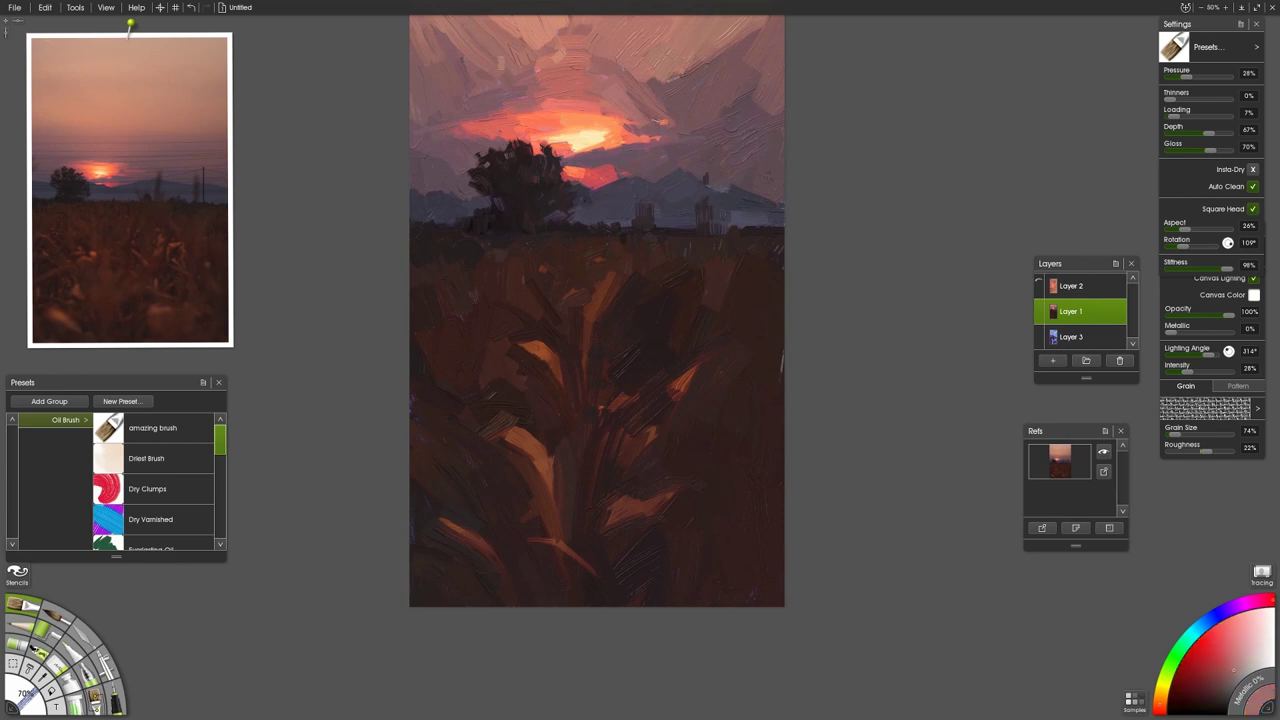
pyautogui.keyDown('alt'); pyautogui.click(662, 123); pyautogui.keyUp('alt')
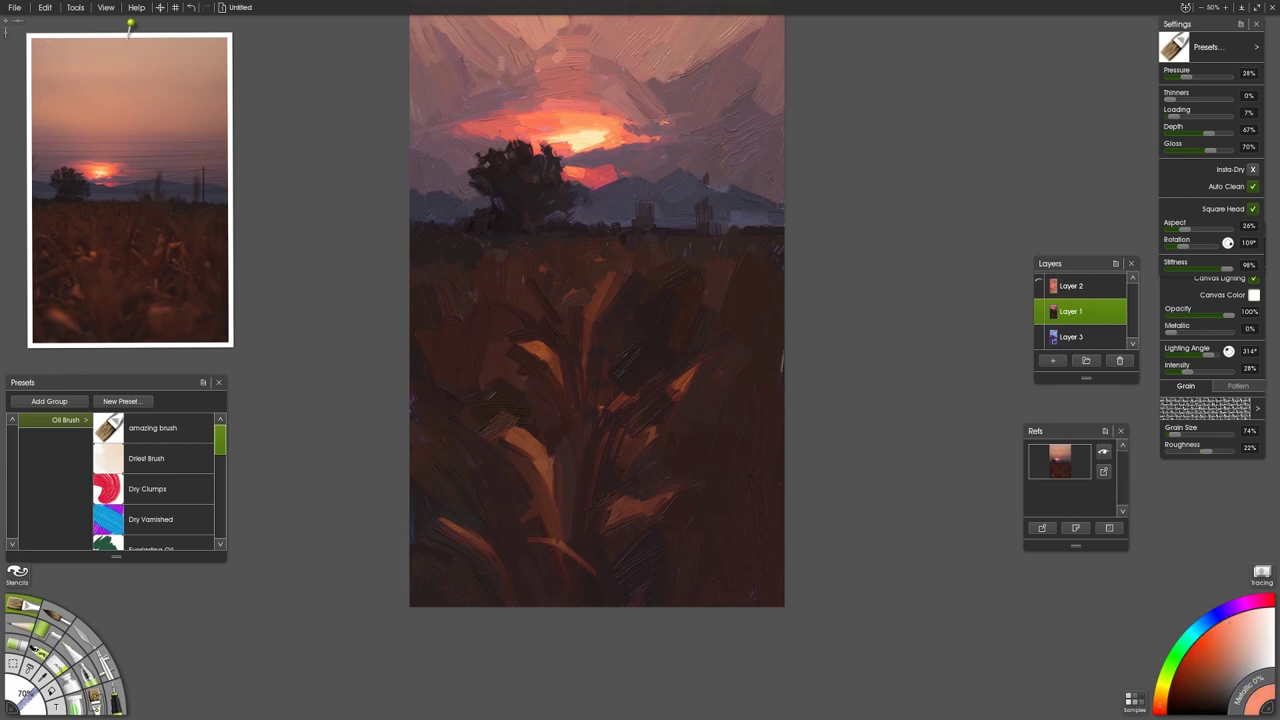
pyautogui.moveTo(662, 123)
pyautogui.mouseDown()
pyautogui.moveTo(687, 115)
pyautogui.moveTo(676, 117)
pyautogui.mouseUp()
pyautogui.keyDown('alt'); pyautogui.click(690, 112); pyautogui.keyUp('alt')
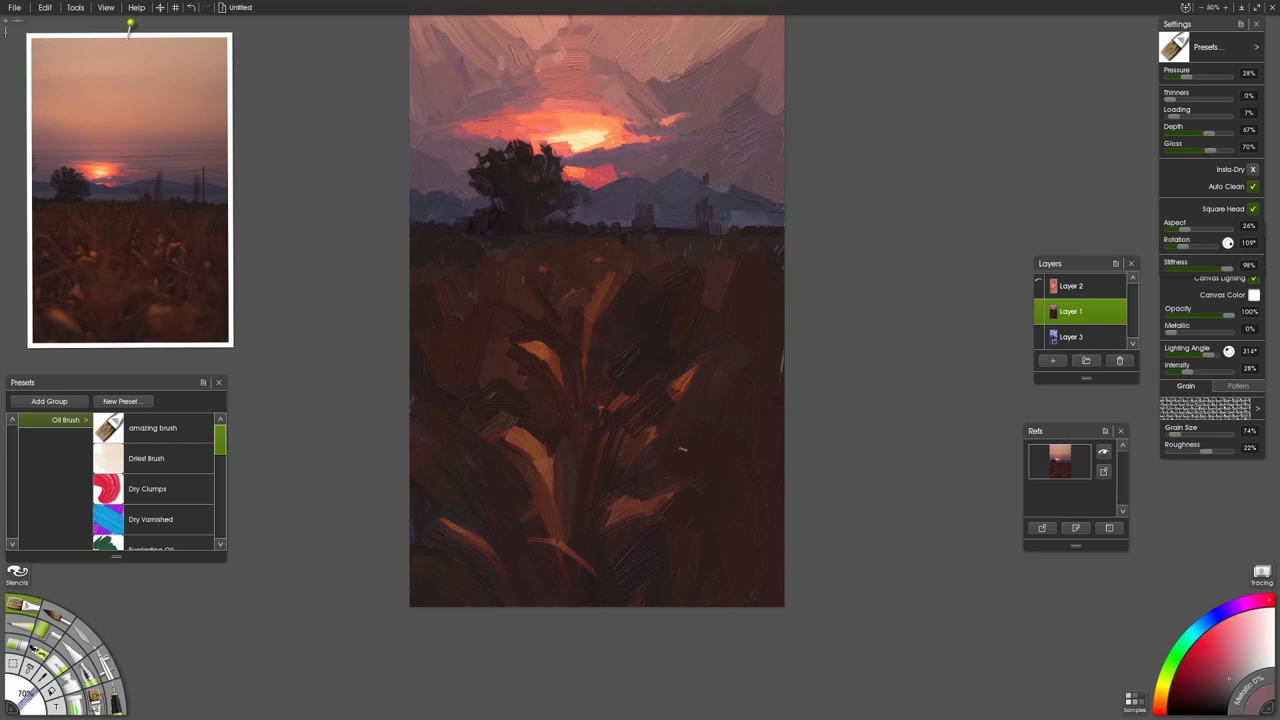
# Step: Soften the sun's core and surrounding glow with a brighter mixed red and sampled peach, yellow and orange tones
pyautogui.moveTo(85, 165)
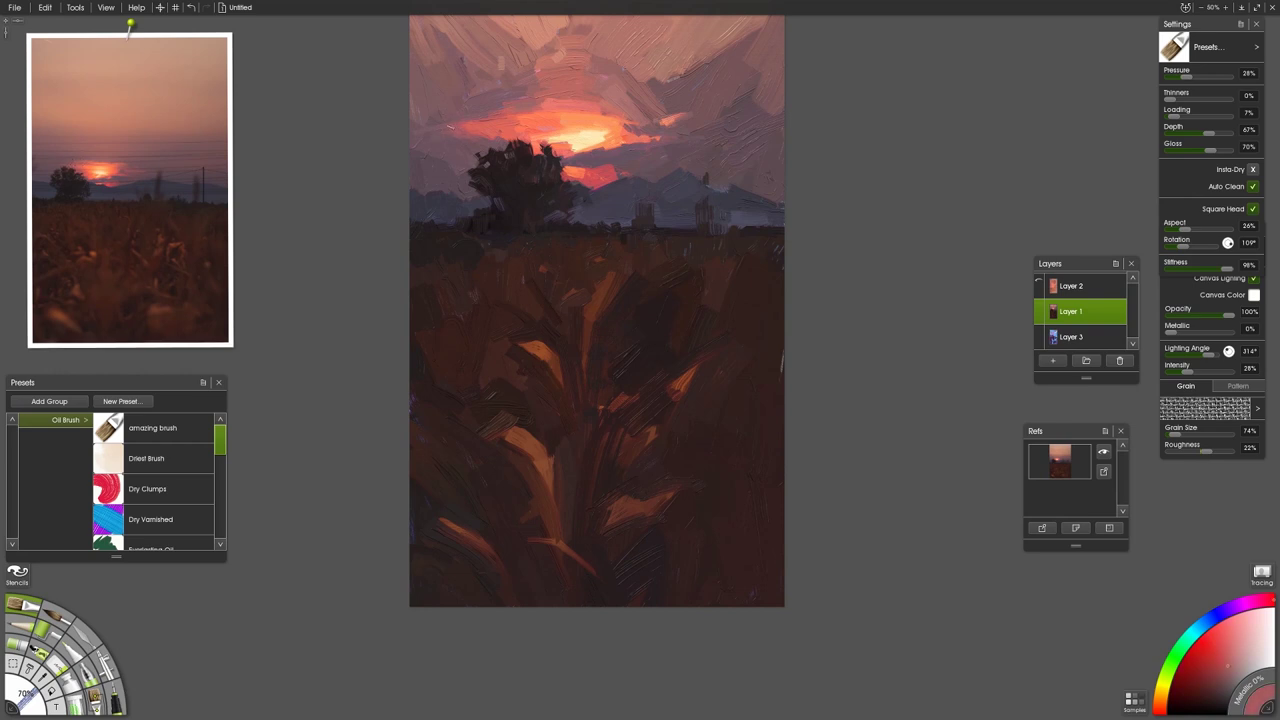
pyautogui.click(1227, 676)
pyautogui.click(1226, 652)
pyautogui.keyDown('alt'); pyautogui.click(574, 135); pyautogui.keyUp('alt')
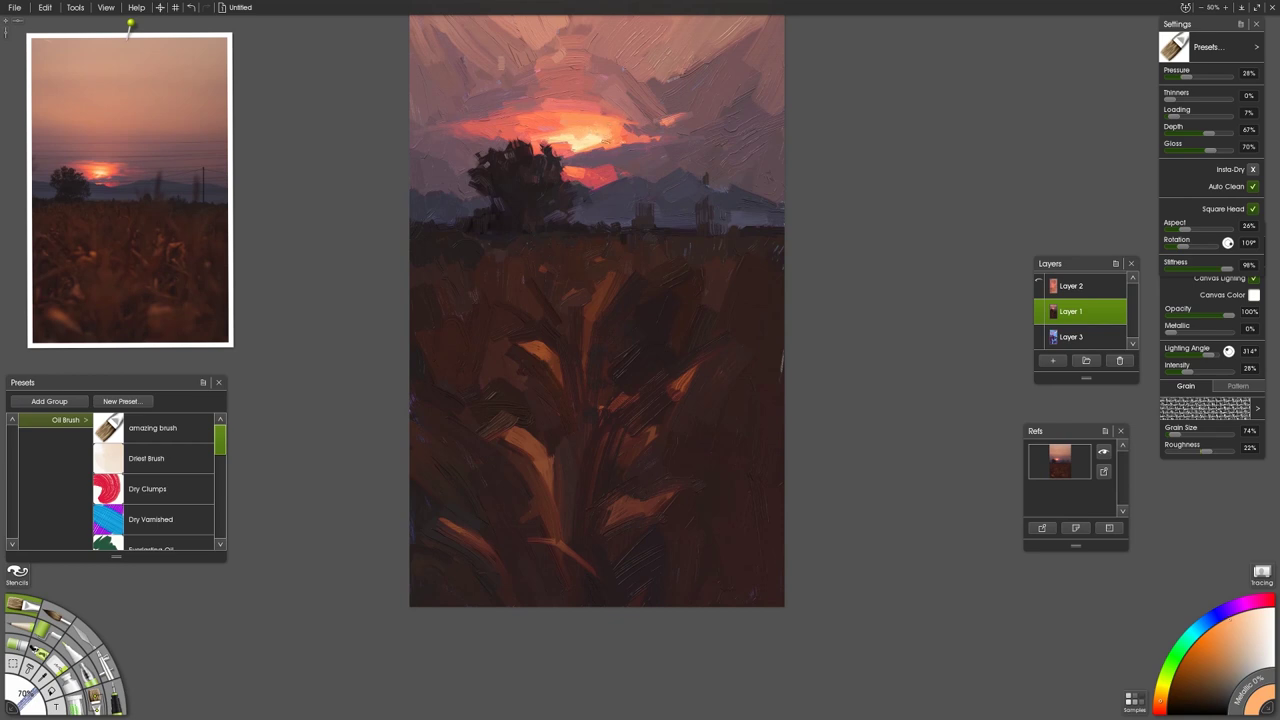
pyautogui.keyDown('alt'); pyautogui.click(580, 141); pyautogui.keyUp('alt')
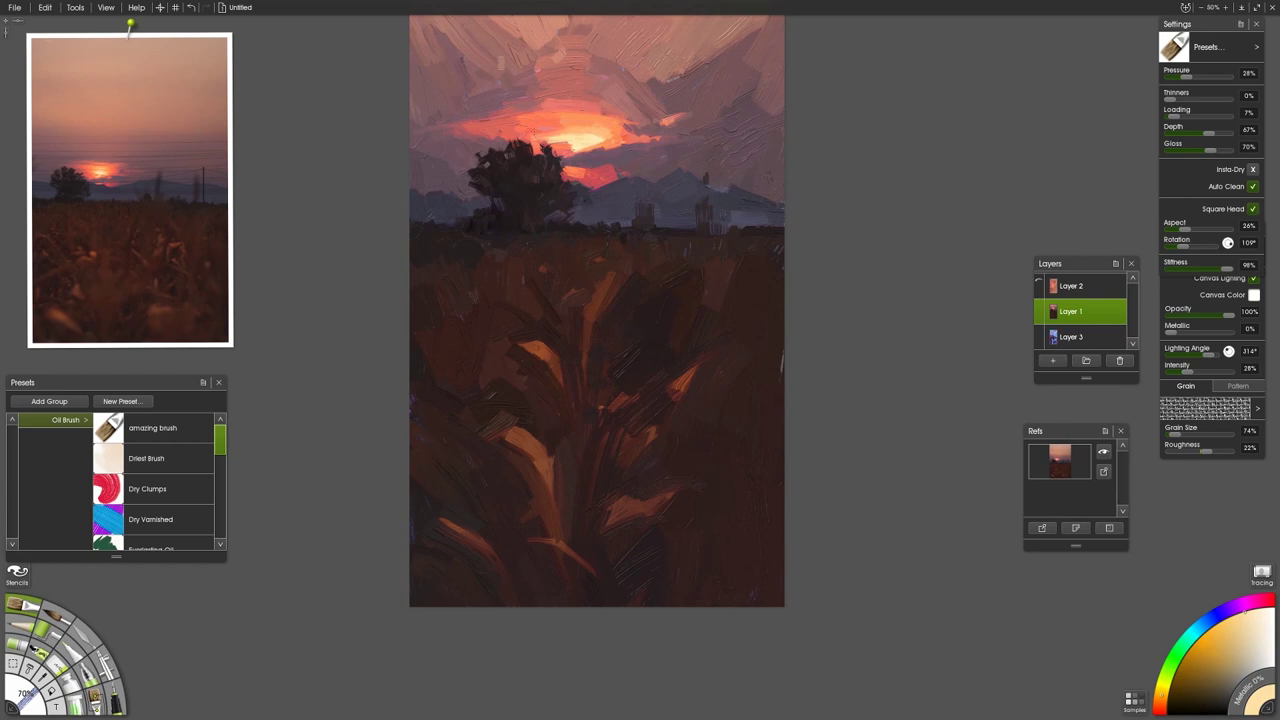
pyautogui.keyDown('alt'); pyautogui.click(533, 131); pyautogui.keyUp('alt')
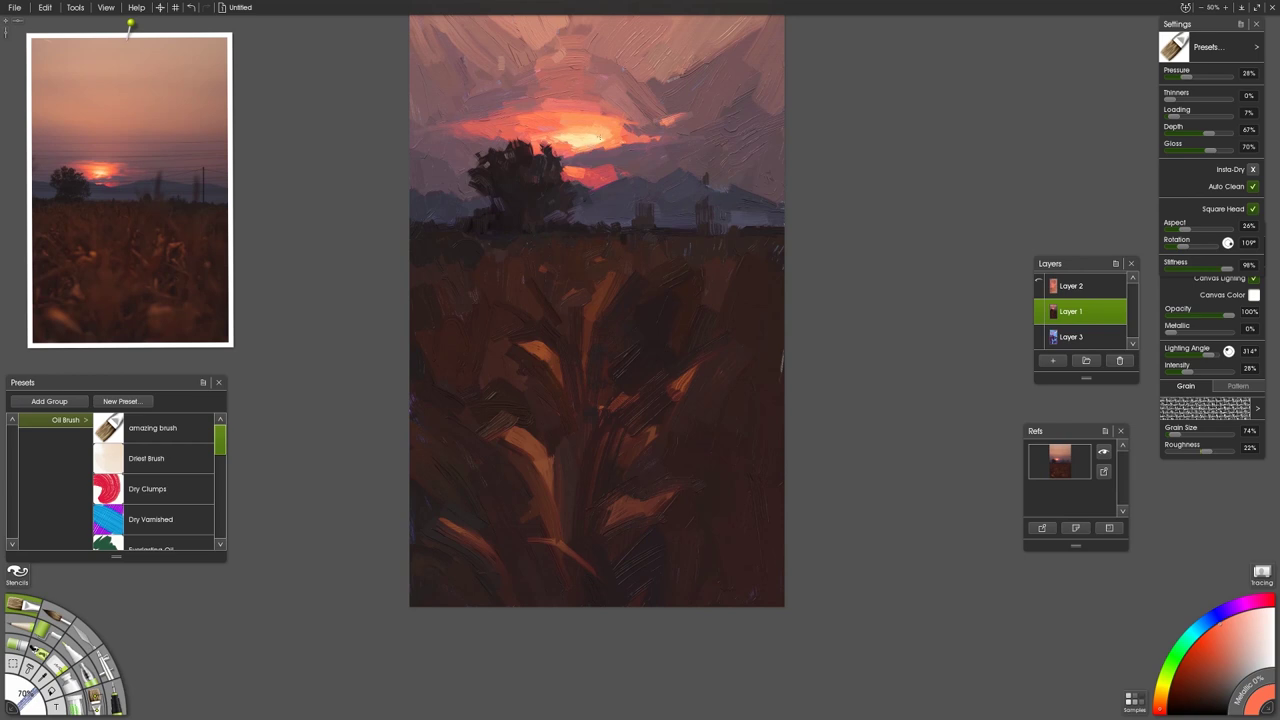
pyautogui.keyDown('alt'); pyautogui.click(587, 137); pyautogui.keyUp('alt')
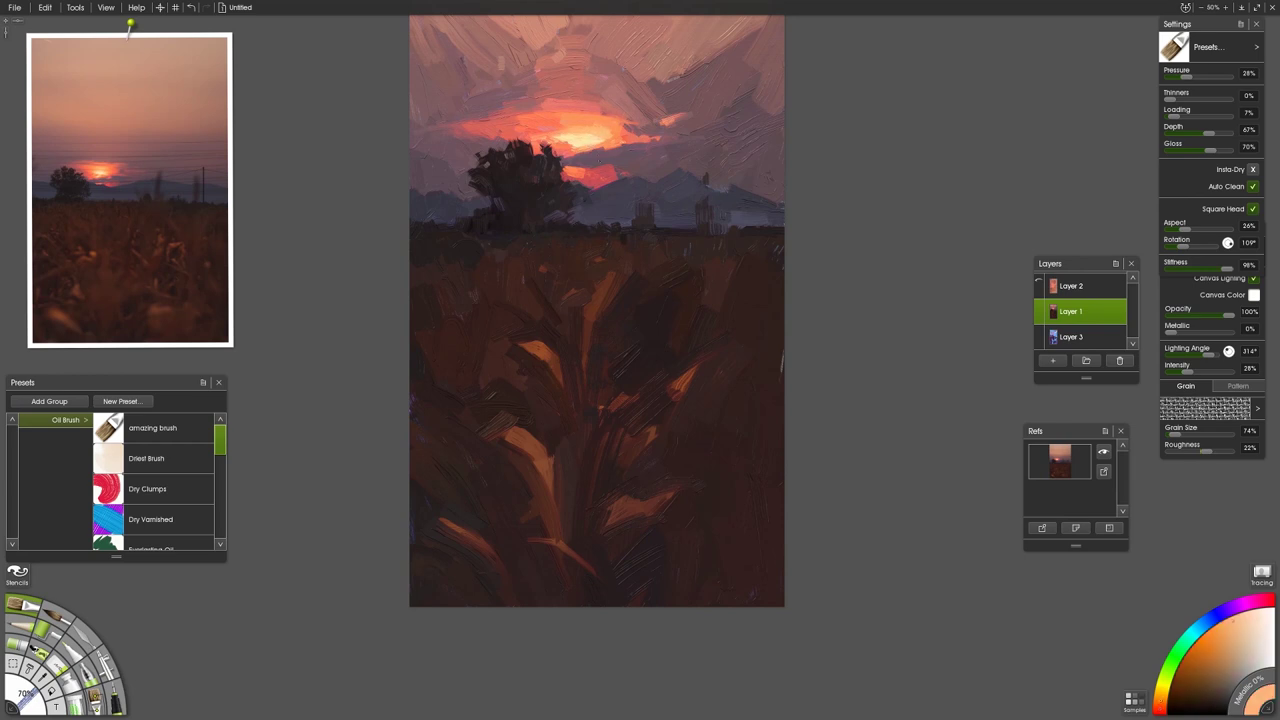
# Step: Paint red and mauve accents below the sun and along the clouds to its right with tones sampled from the sky
pyautogui.keyDown('alt'); pyautogui.click(585, 169); pyautogui.keyUp('alt')
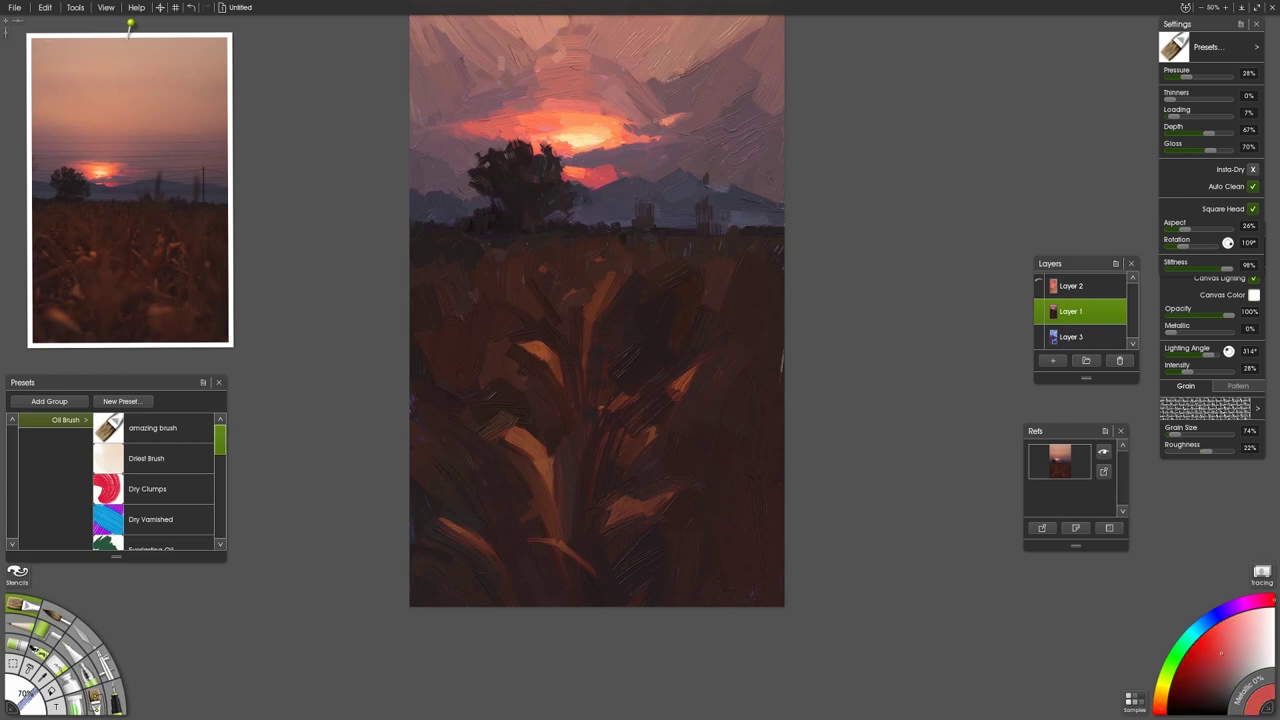
pyautogui.moveTo(573, 158); pyautogui.dragTo(590, 156)
pyautogui.keyDown('alt'); pyautogui.click(662, 124); pyautogui.keyUp('alt')
pyautogui.moveTo(659, 140); pyautogui.dragTo(686, 135)
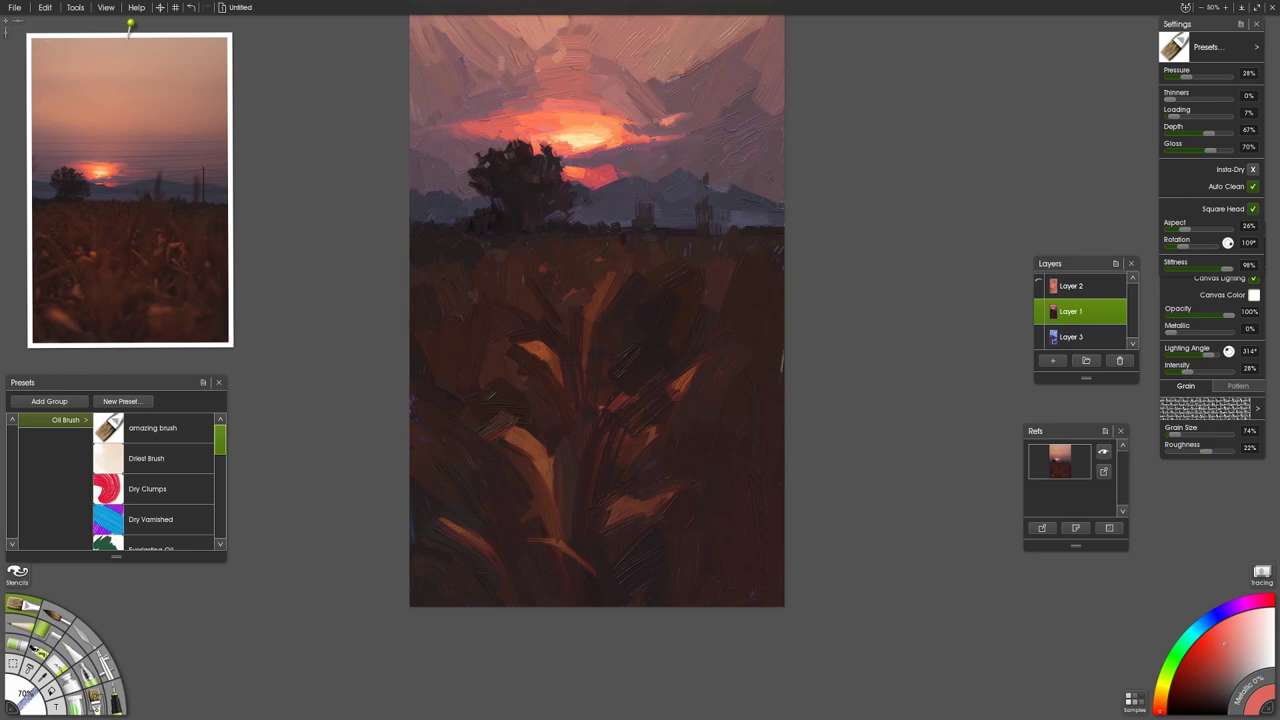
pyautogui.keyDown('alt'); pyautogui.click(634, 141); pyautogui.keyUp('alt')
pyautogui.moveTo(621, 149); pyautogui.dragTo(641, 147)
pyautogui.keyDown('alt'); pyautogui.click(620, 155); pyautogui.keyUp('alt')
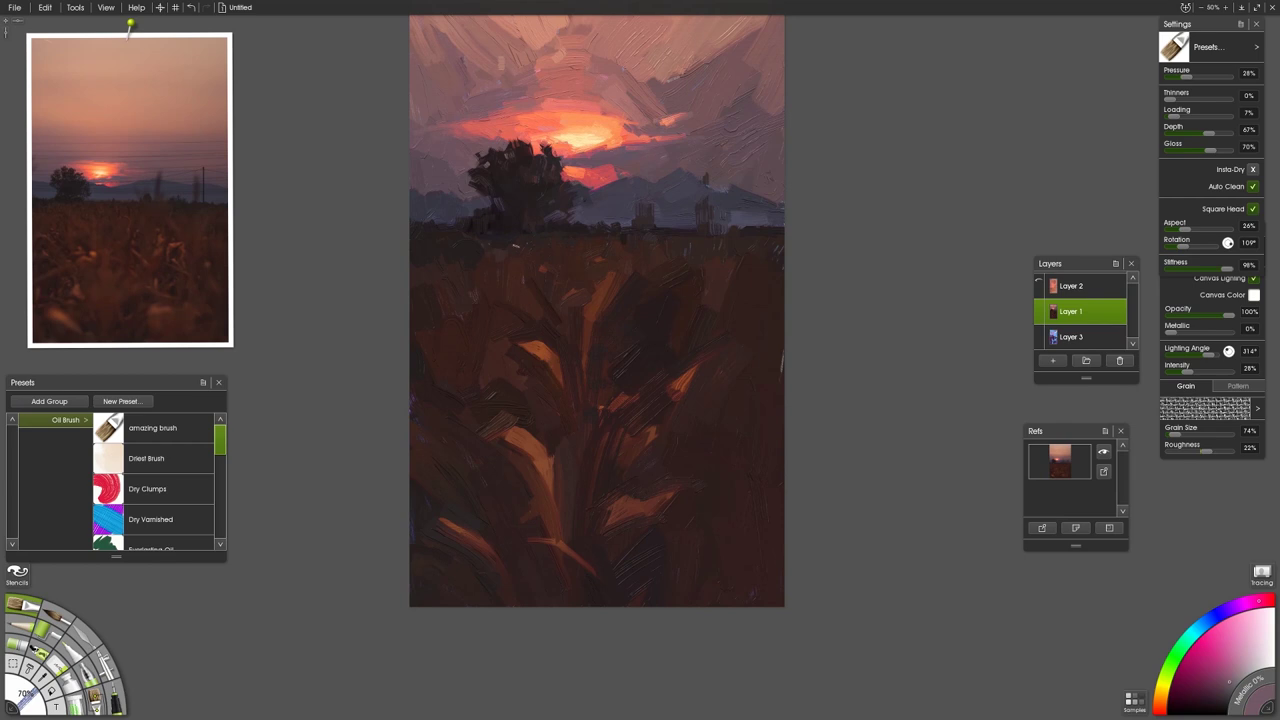
# Step: Touch up the upper sky above the sun with mauve and salmon-pink strokes sampled from the surrounding sky
pyautogui.keyDown('alt'); pyautogui.click(624, 154); pyautogui.keyUp('alt')
pyautogui.keyDown('alt'); pyautogui.click(540, 68); pyautogui.keyUp('alt')
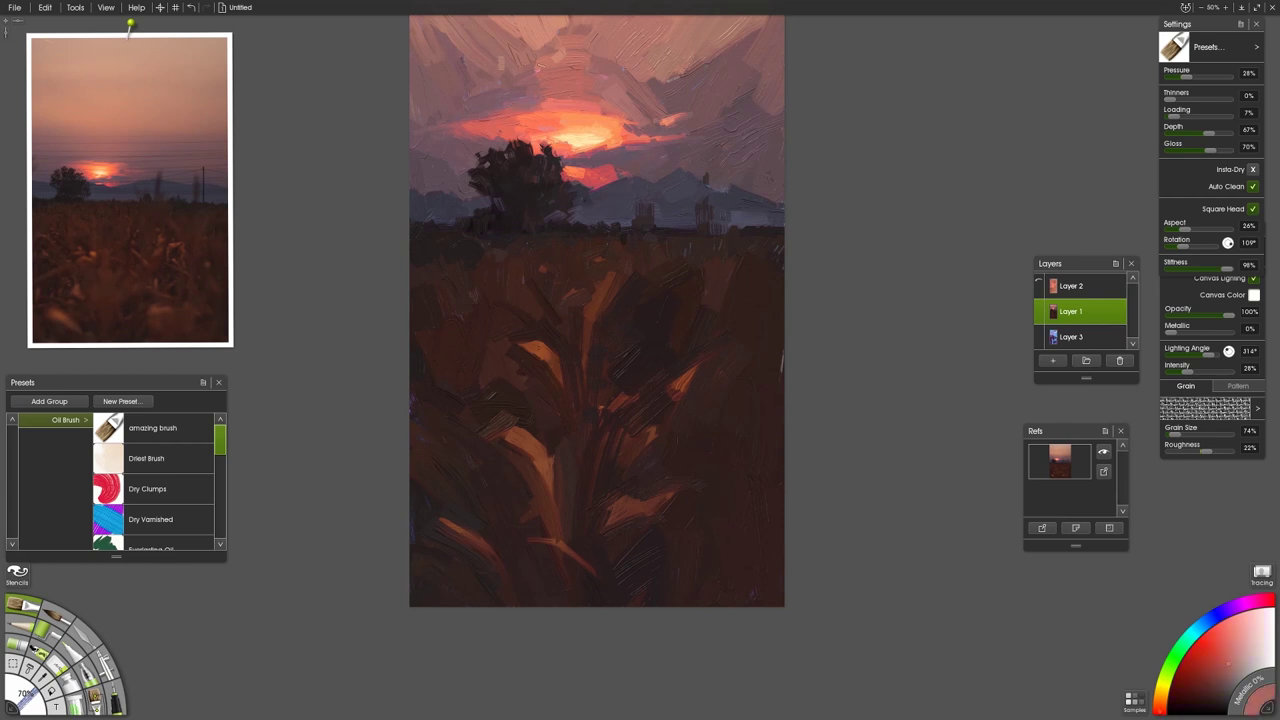
pyautogui.keyDown('alt'); pyautogui.click(540, 33); pyautogui.keyUp('alt')
pyautogui.moveTo(536, 37); pyautogui.dragTo(517, 57)
pyautogui.keyDown('alt'); pyautogui.click(579, 30); pyautogui.keyUp('alt')
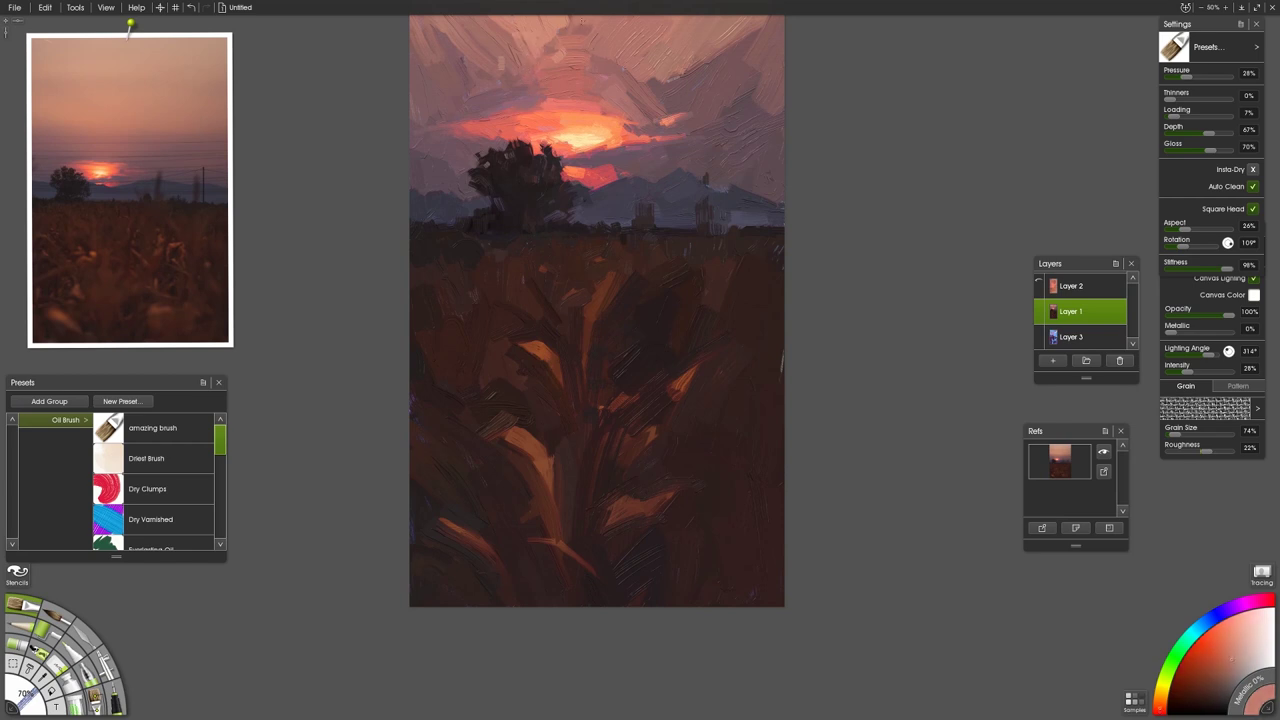
pyautogui.moveTo(579, 40); pyautogui.dragTo(575, 106)
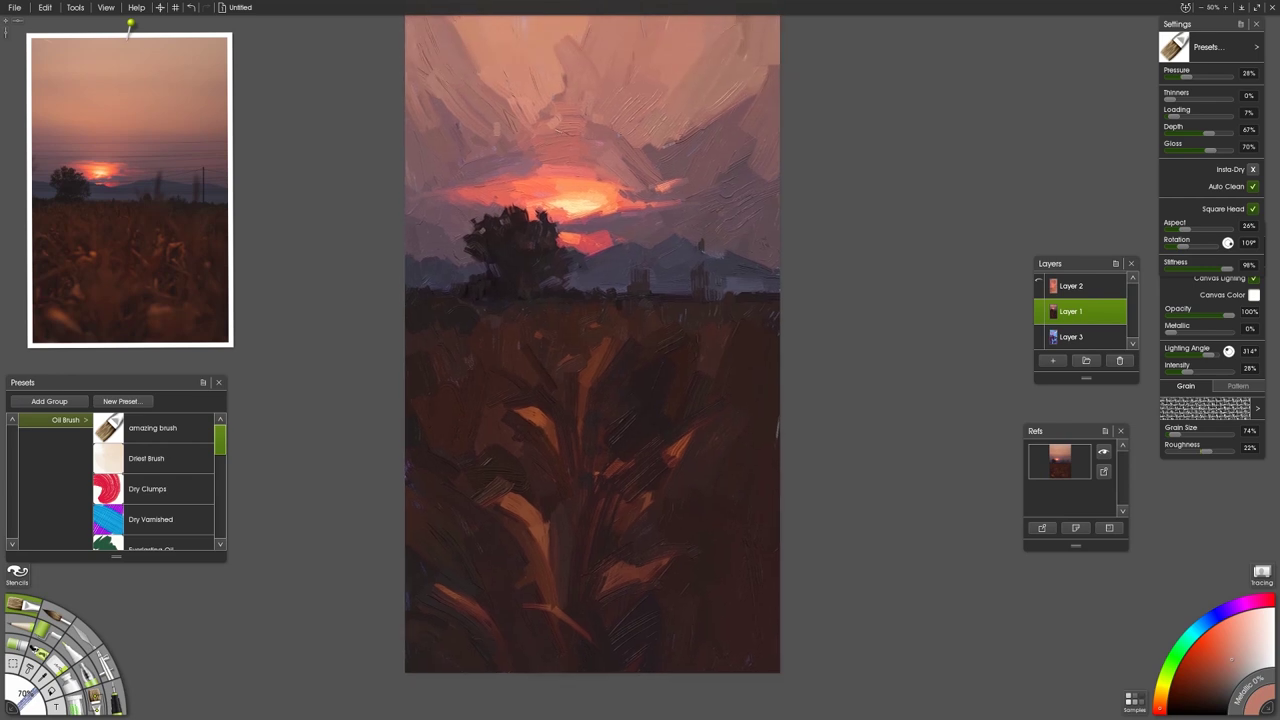
pyautogui.keyDown('alt'); pyautogui.click(575, 90); pyautogui.keyUp('alt')
pyautogui.moveTo(578, 95); pyautogui.dragTo(583, 161)
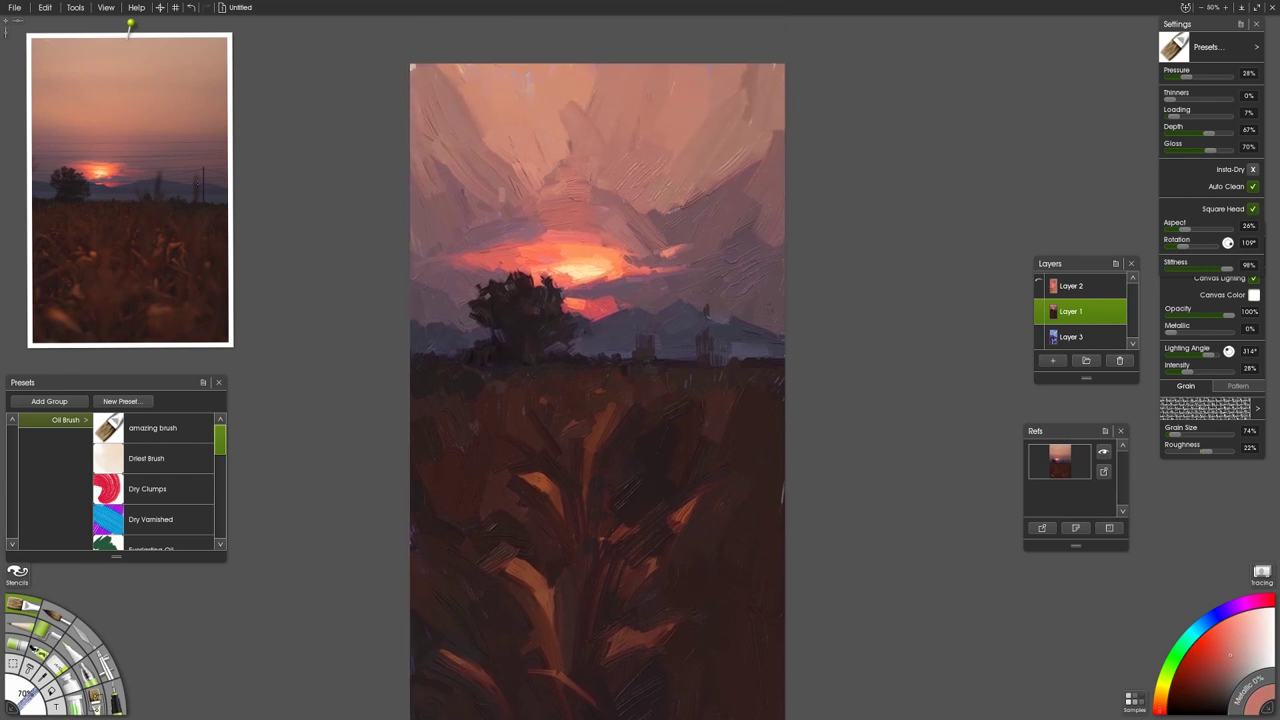
# Step: Brighten the left part of the sun's core with a pale yellow sampled from the reference photo's sun
pyautogui.click(98, 168)
pyautogui.click(104, 146)
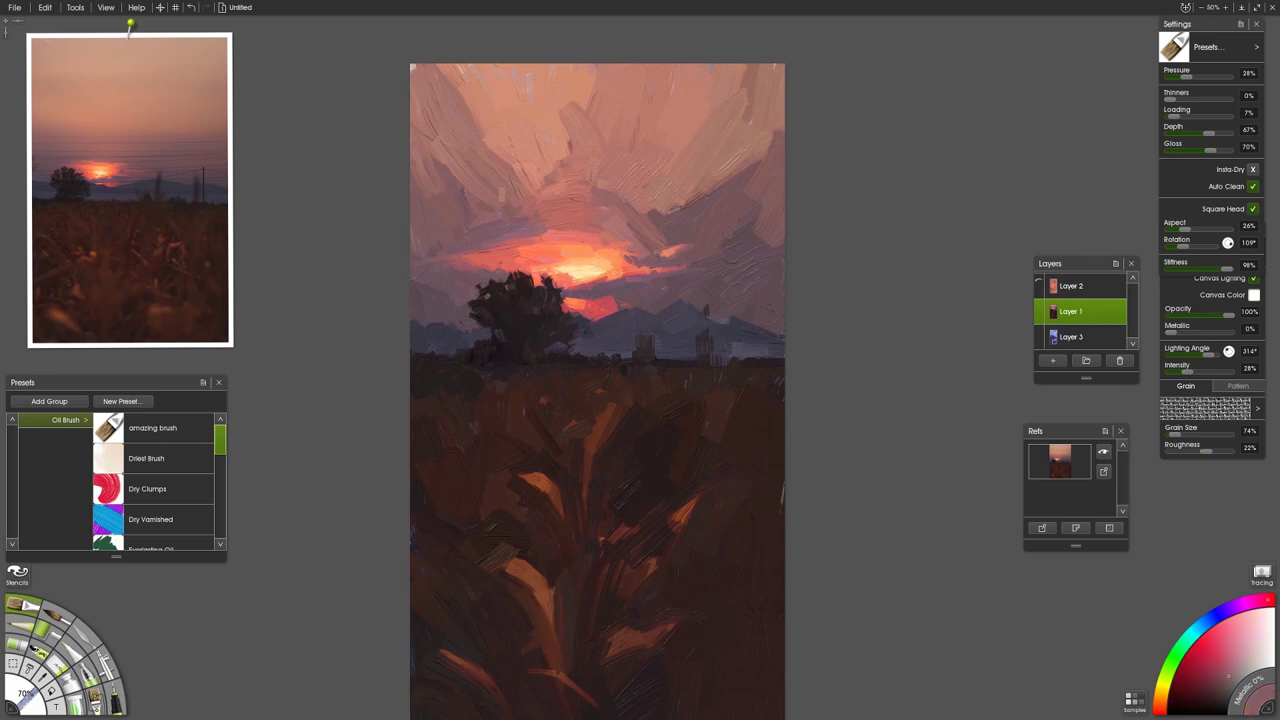
pyautogui.click(102, 171)
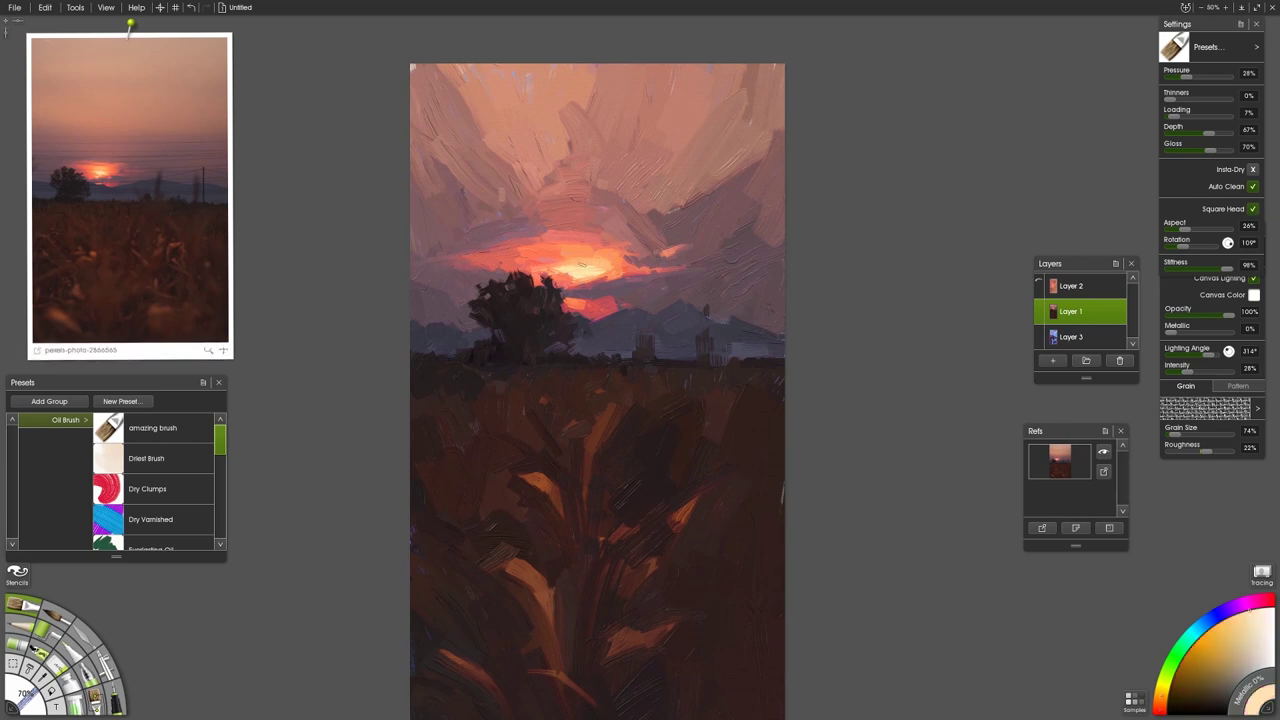
pyautogui.moveTo(570, 266); pyautogui.dragTo(548, 265)
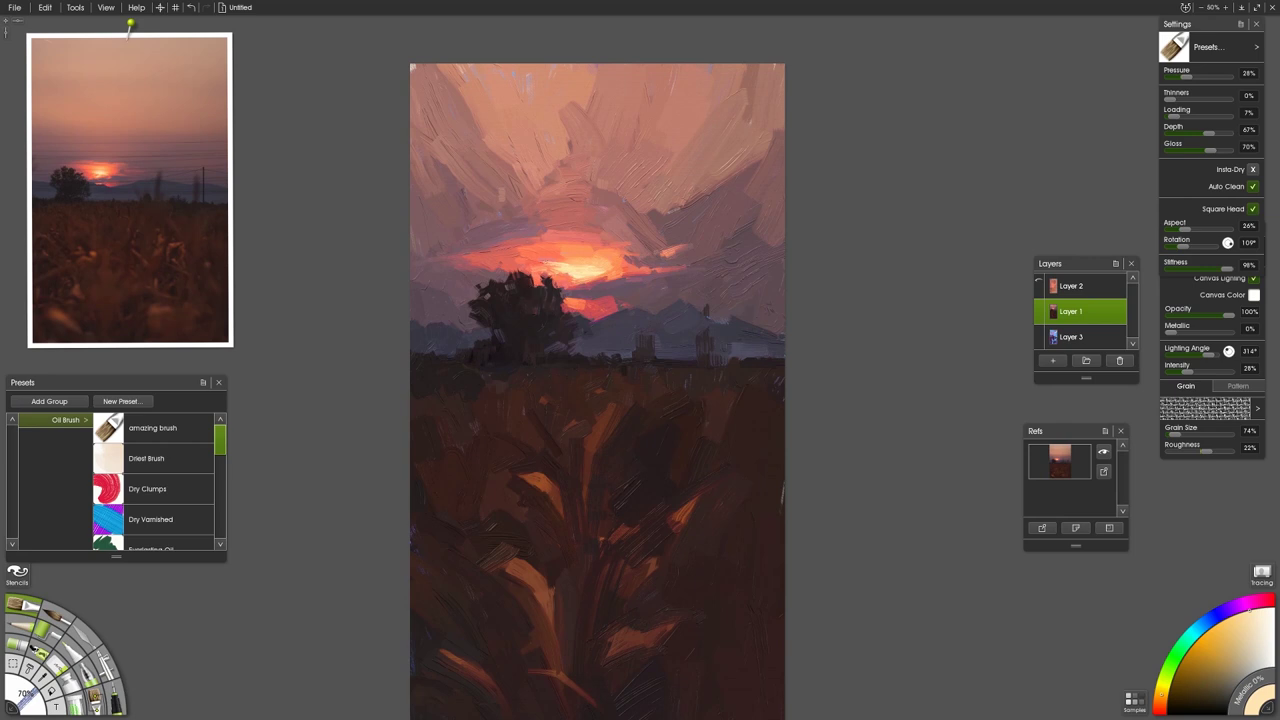
# Step: Mix a bright red and dab a short accent on the tip of the large lower corn leaf
pyautogui.click(1225, 647)
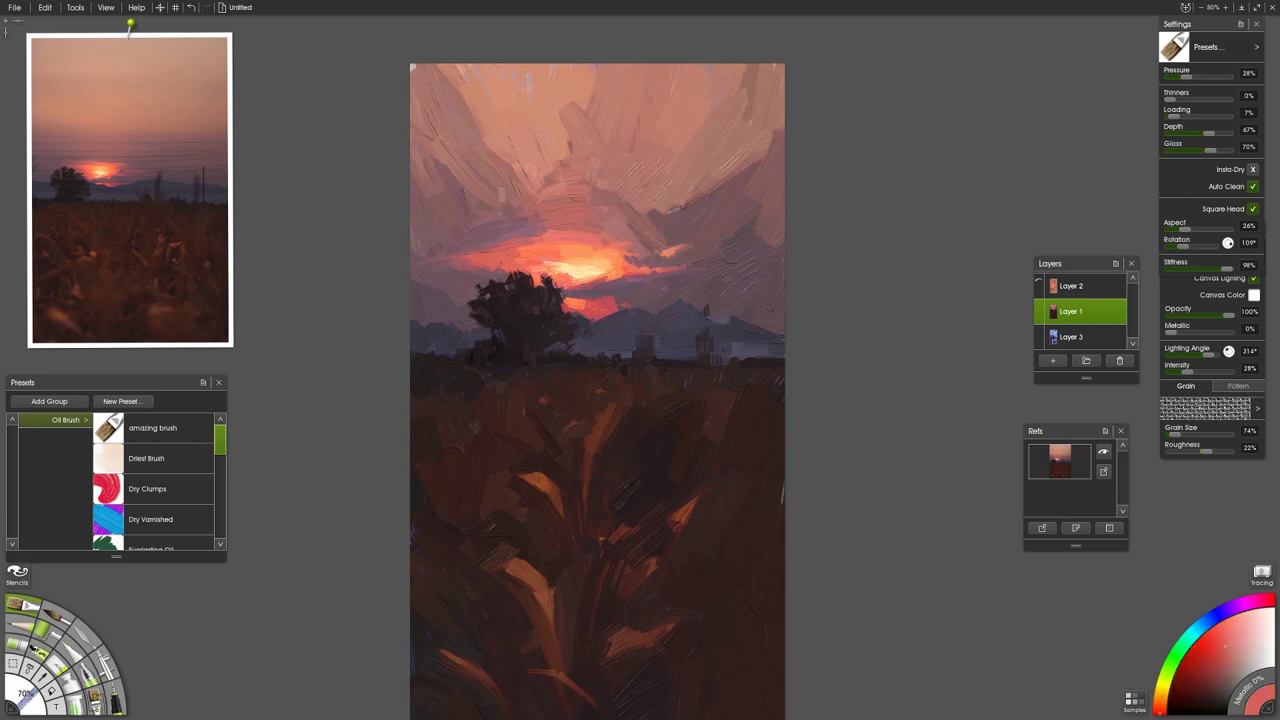
pyautogui.moveTo(640, 556); pyautogui.dragTo(656, 466)
pyautogui.hotkey('ctrl', 'z')
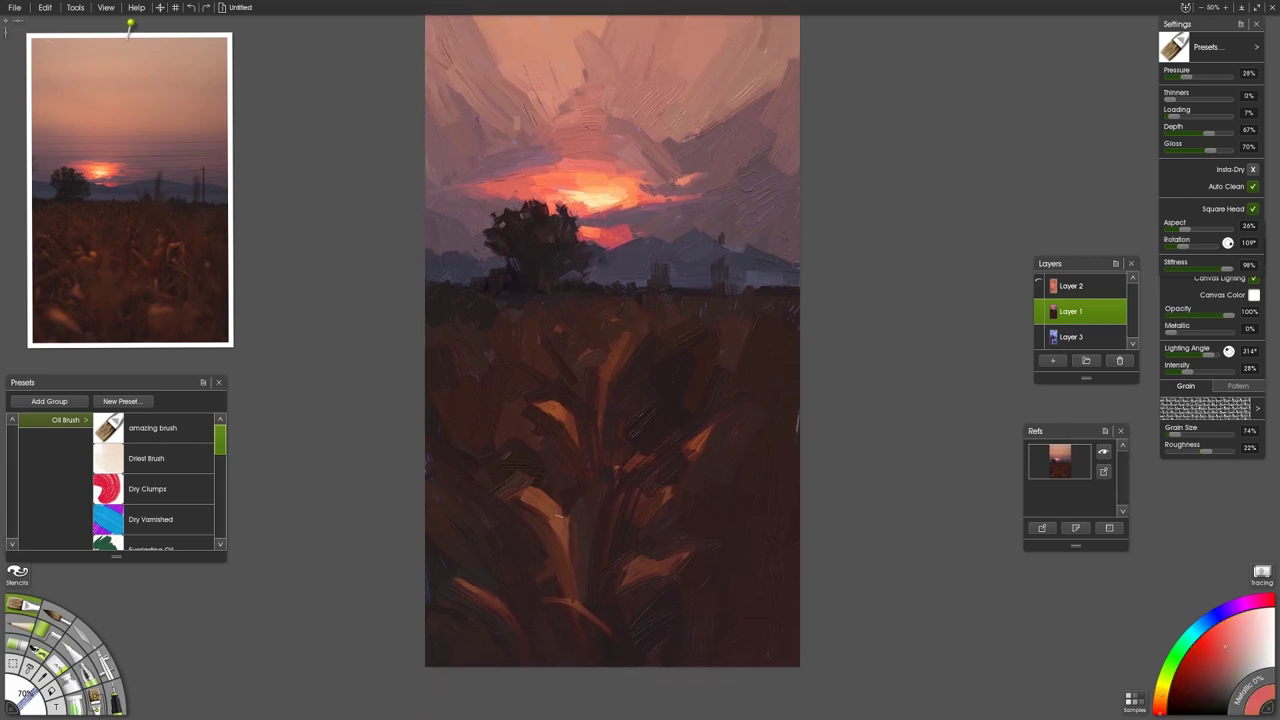
pyautogui.moveTo(522, 489); pyautogui.dragTo(545, 497)
pyautogui.moveTo(620, 440); pyautogui.dragTo(648, 557)
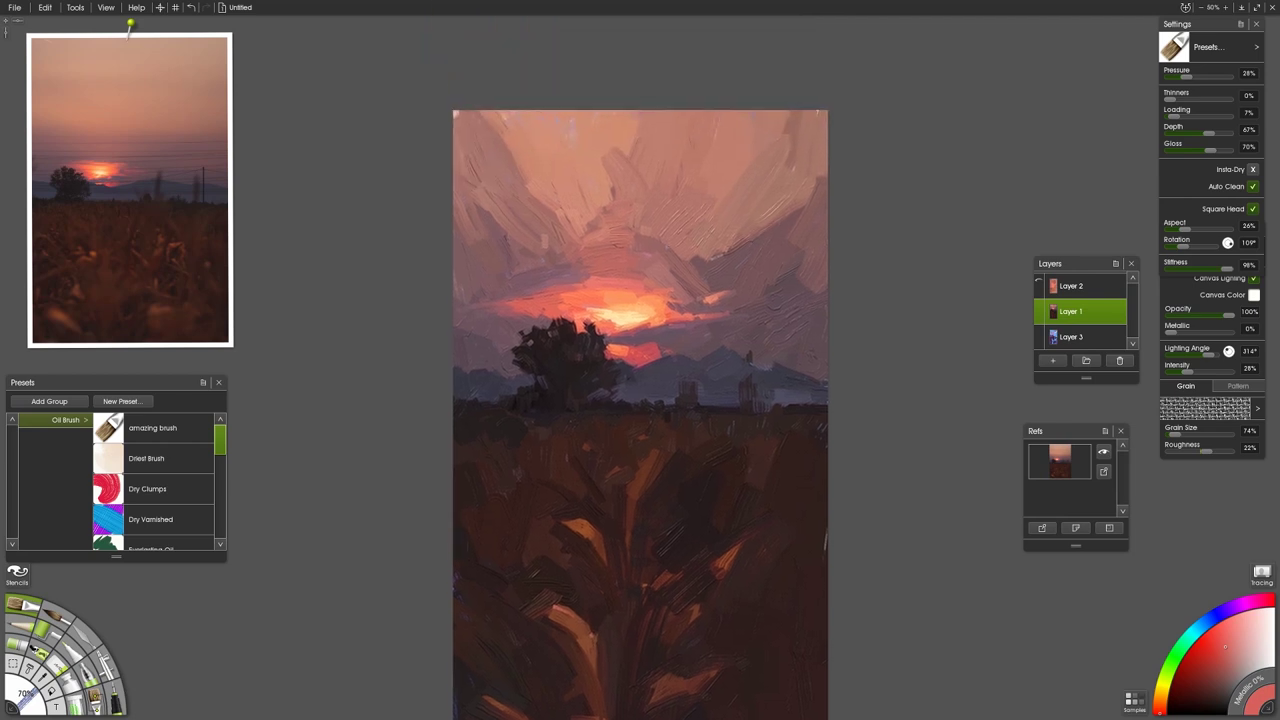
pyautogui.hotkey('ctrl', '-')
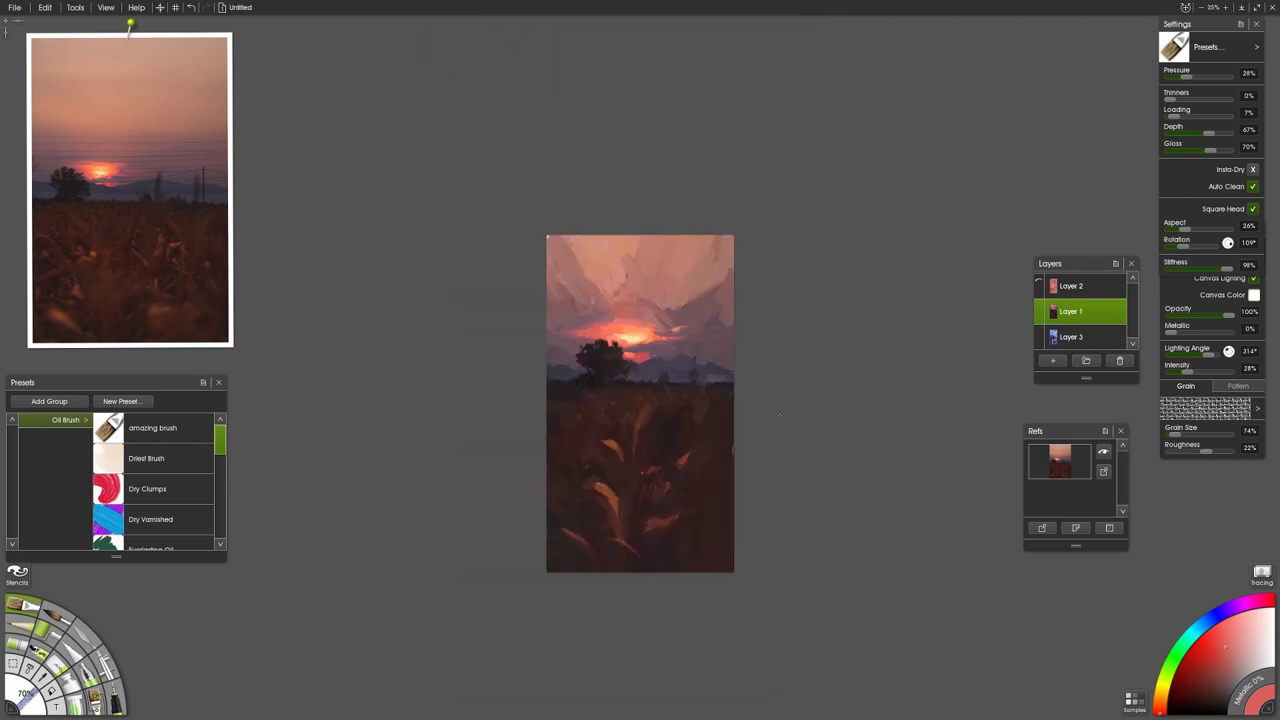
pyautogui.hotkey('ctrl', '+')
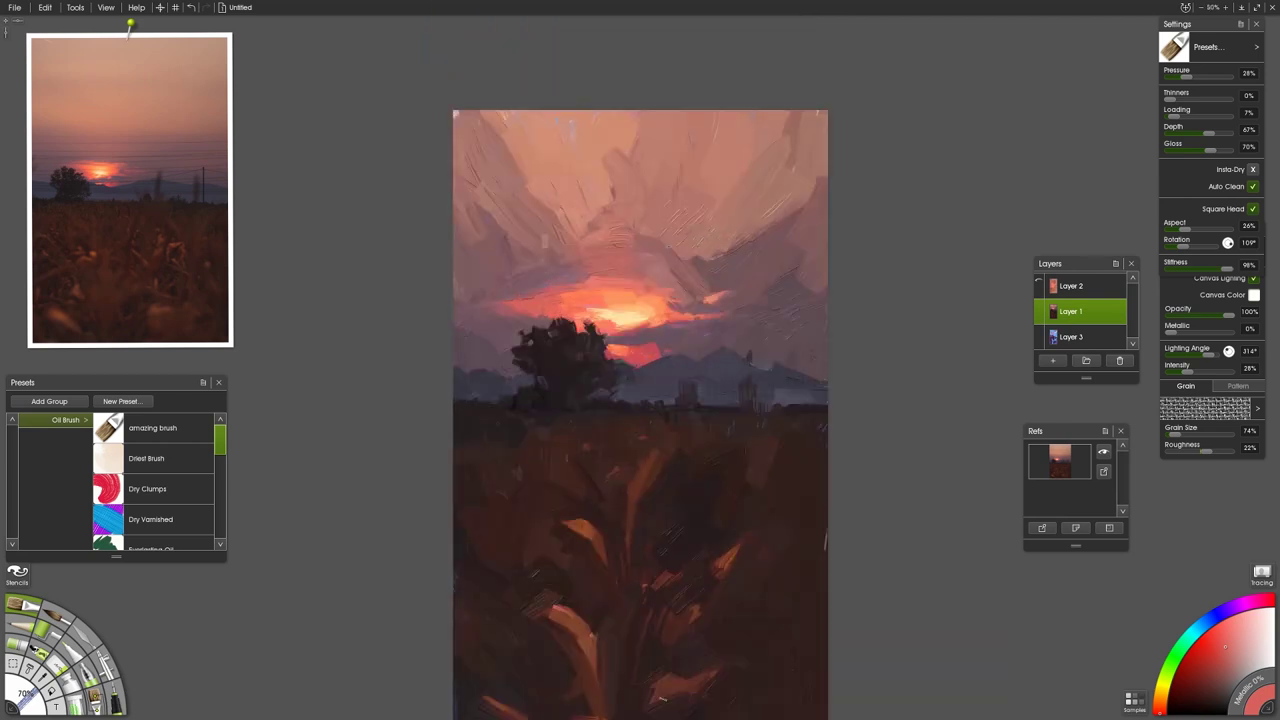
pyautogui.moveTo(619, 433); pyautogui.dragTo(597, 394)
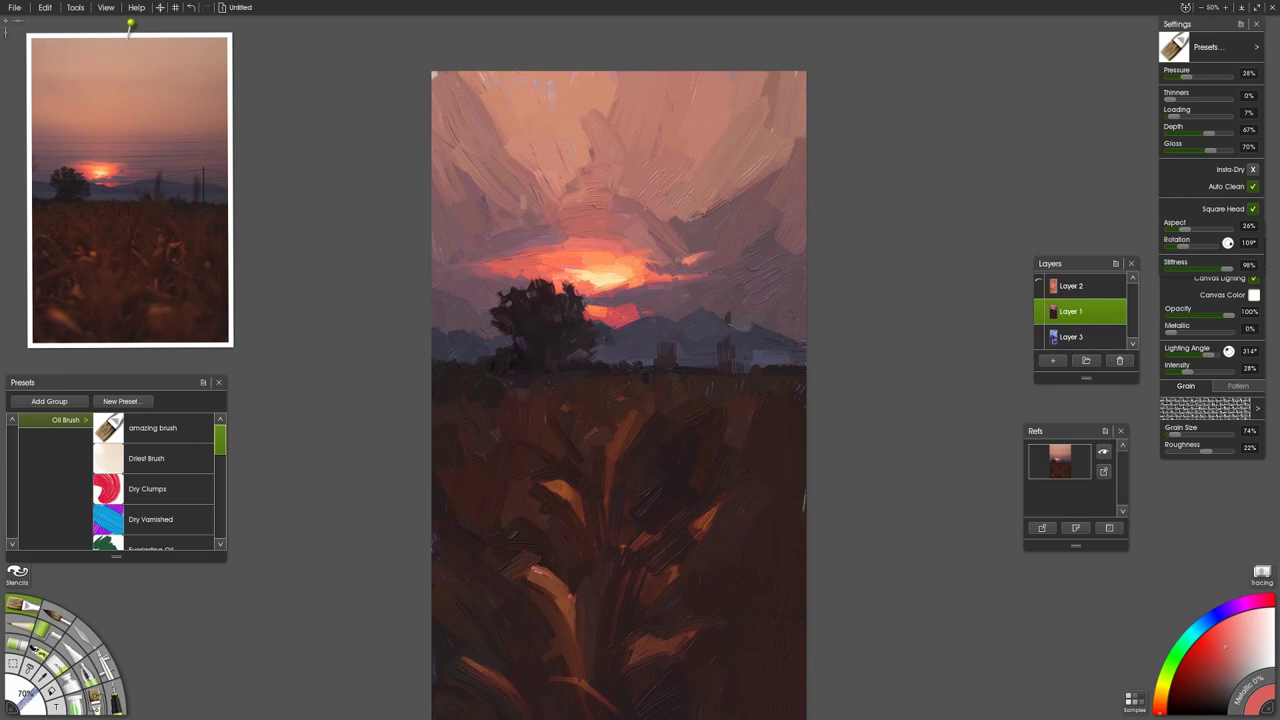
# Step: Add short highlight strokes to the tip of the large lower corn leaf and the sun's core
pyautogui.moveTo(535, 578); pyautogui.dragTo(547, 582)
pyautogui.moveTo(597, 276); pyautogui.dragTo(609, 270)
pyautogui.moveTo(590, 283); pyautogui.dragTo(610, 279)
pyautogui.moveTo(529, 570); pyautogui.dragTo(523, 570)
# Step: Accent the upper-left corn leaf with a red sampled from the glow below the sun
pyautogui.keyDown('alt'); pyautogui.click(547, 580); pyautogui.keyUp('alt')
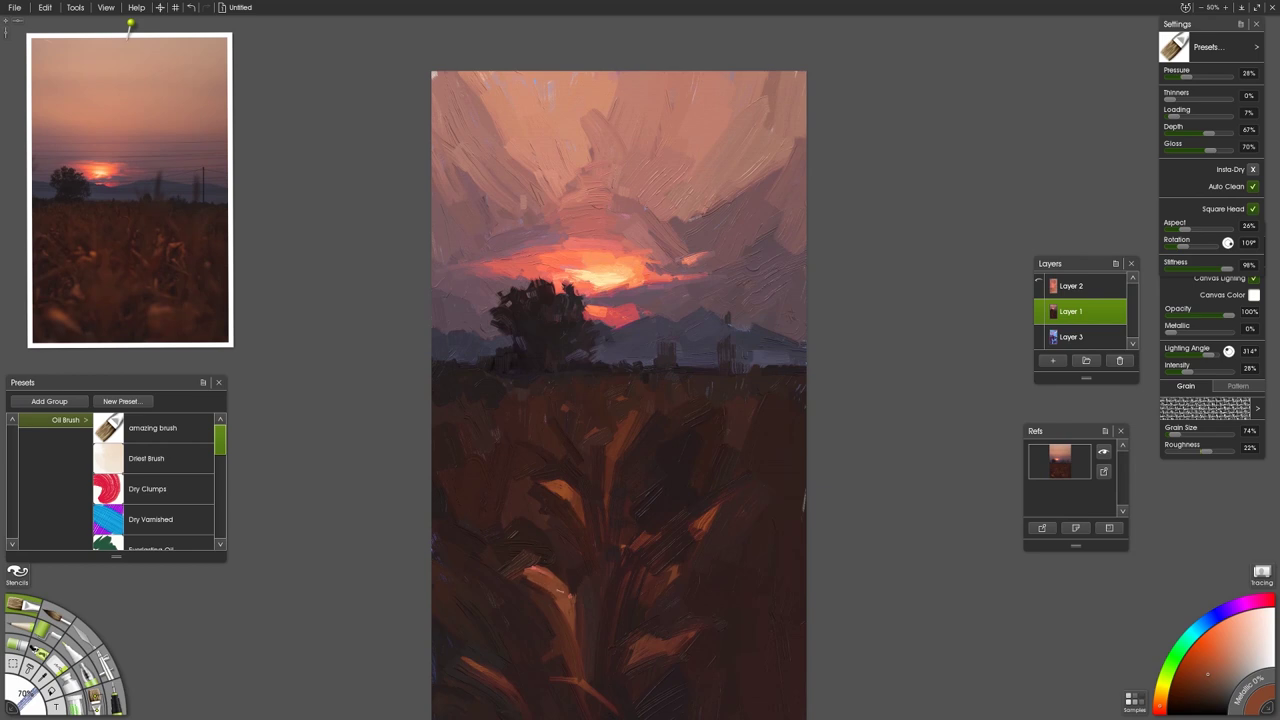
pyautogui.keyDown('alt'); pyautogui.click(618, 314); pyautogui.keyUp('alt')
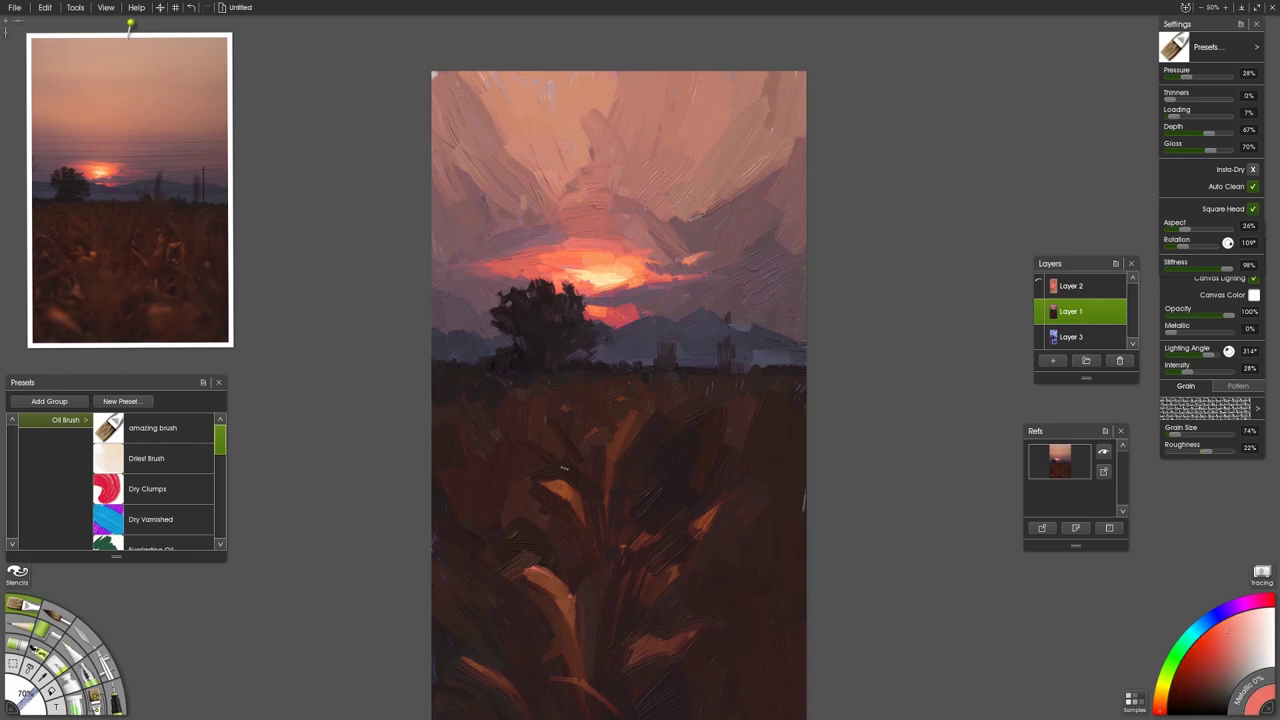
pyautogui.moveTo(562, 484); pyautogui.dragTo(570, 494)
# Step: Try red accents along the corn plant's tall leaf, stem and lower leaves, and undo the strokes
pyautogui.moveTo(612, 450); pyautogui.dragTo(628, 426)
pyautogui.moveTo(618, 547); pyautogui.dragTo(623, 539)
pyautogui.moveTo(616, 605); pyautogui.dragTo(616, 584)
pyautogui.moveTo(634, 654); pyautogui.dragTo(650, 638)
pyautogui.moveTo(594, 698); pyautogui.dragTo(601, 682)
pyautogui.hotkey('ctrl', 'z')
pyautogui.hotkey('ctrl', 'z')
pyautogui.hotkey('ctrl', 'z')
pyautogui.hotkey('ctrl', 'z')
pyautogui.hotkey('ctrl', 'z')
# Step: Set the brush size to 58% and refine the tall central corn leaf with sampled brown-orange and mixed dark tones
pyautogui.moveTo(636, 479)
pyautogui.mouseDown()
pyautogui.moveTo(618, 483)
pyautogui.moveTo(623, 429)
pyautogui.moveTo(609, 457)
pyautogui.mouseUp()
pyautogui.click(1221, 647)
pyautogui.keyDown('alt'); pyautogui.click(613, 456); pyautogui.keyUp('alt')
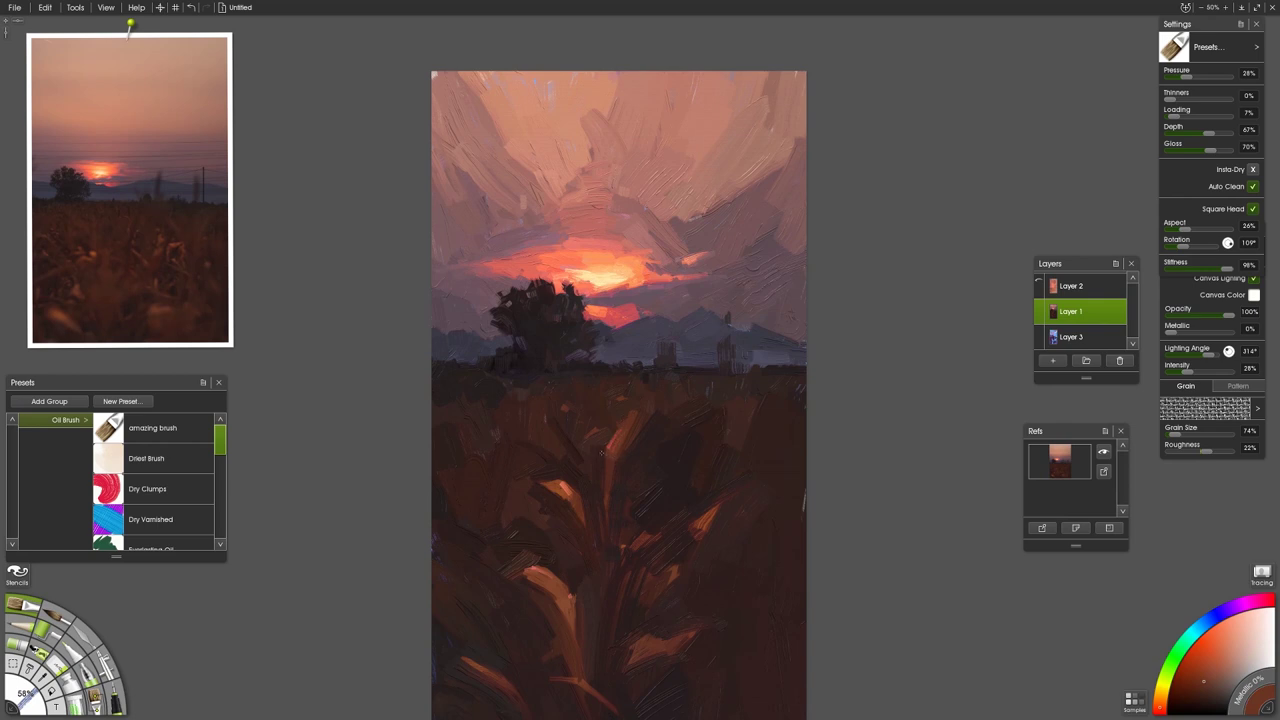
pyautogui.click(1212, 697)
pyautogui.click(607, 449)
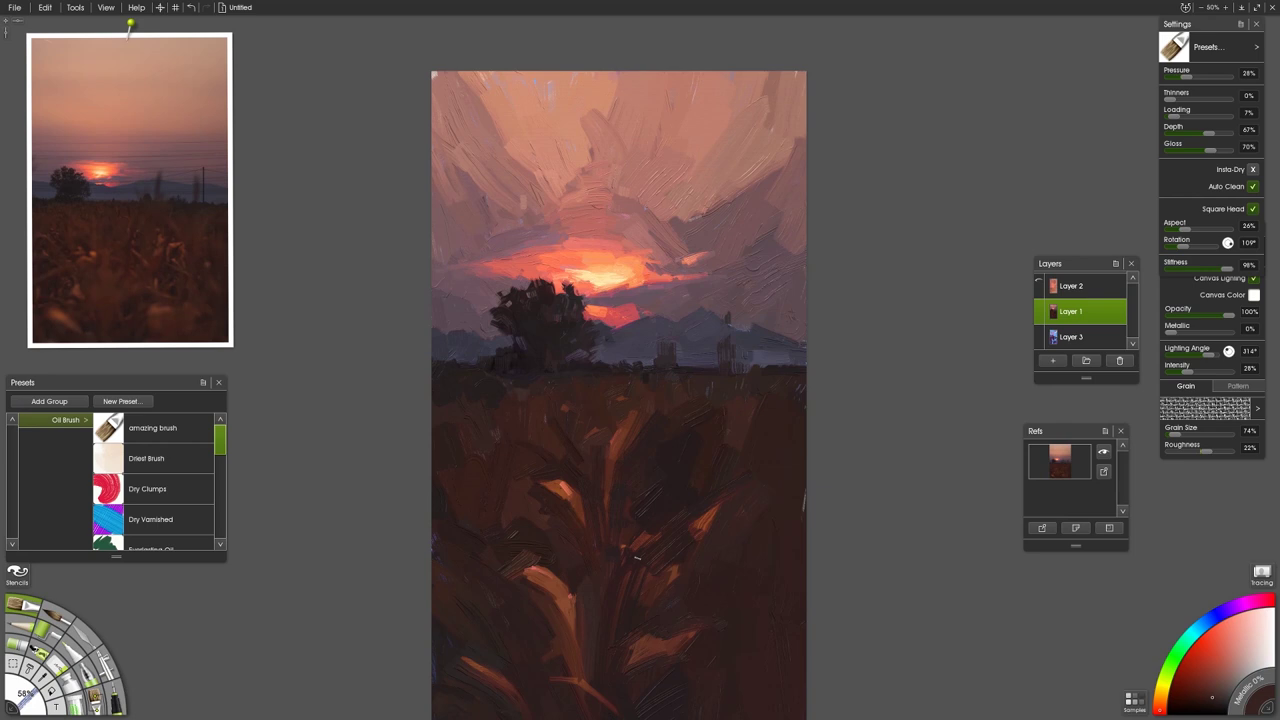
# Step: Touch up the left edge of the upper sky with mixed and sampled mauve tones
pyautogui.click(1233, 663)
pyautogui.moveTo(446, 117); pyautogui.dragTo(451, 136)
pyautogui.keyDown('alt'); pyautogui.click(458, 183); pyautogui.keyUp('alt')
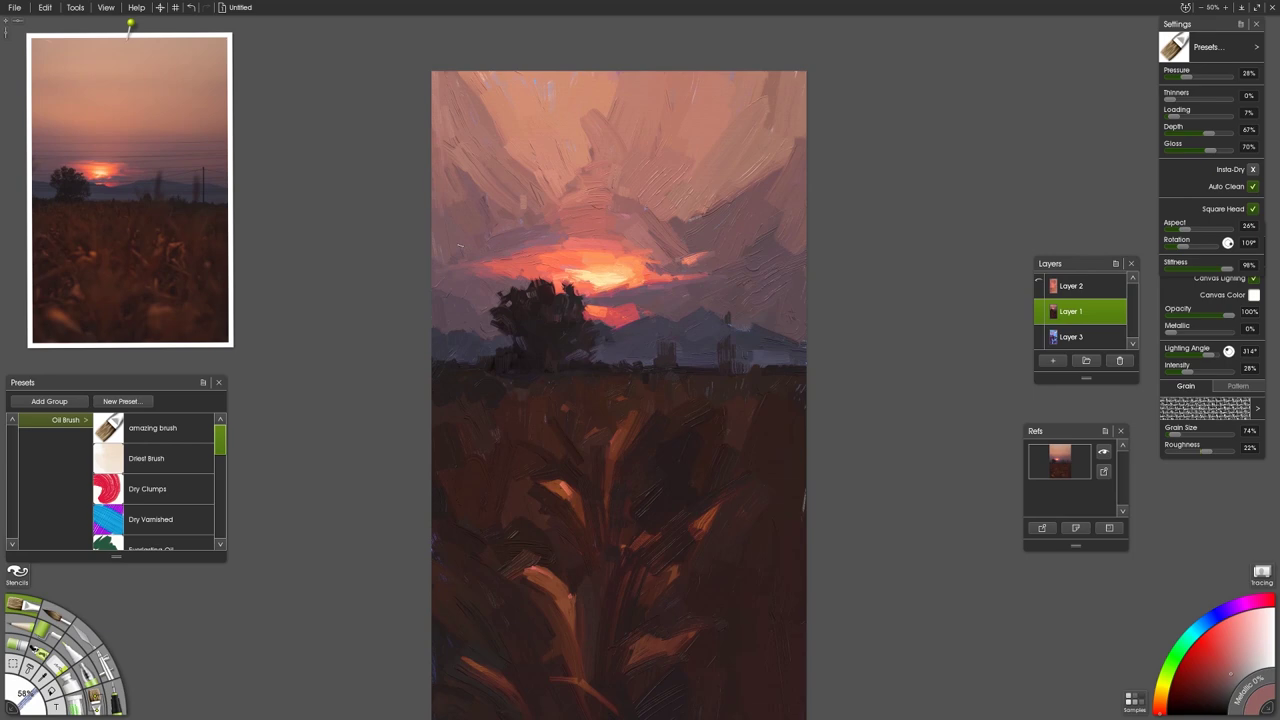
pyautogui.hotkey('ctrl', '-')
pyautogui.hotkey('ctrl', '+')
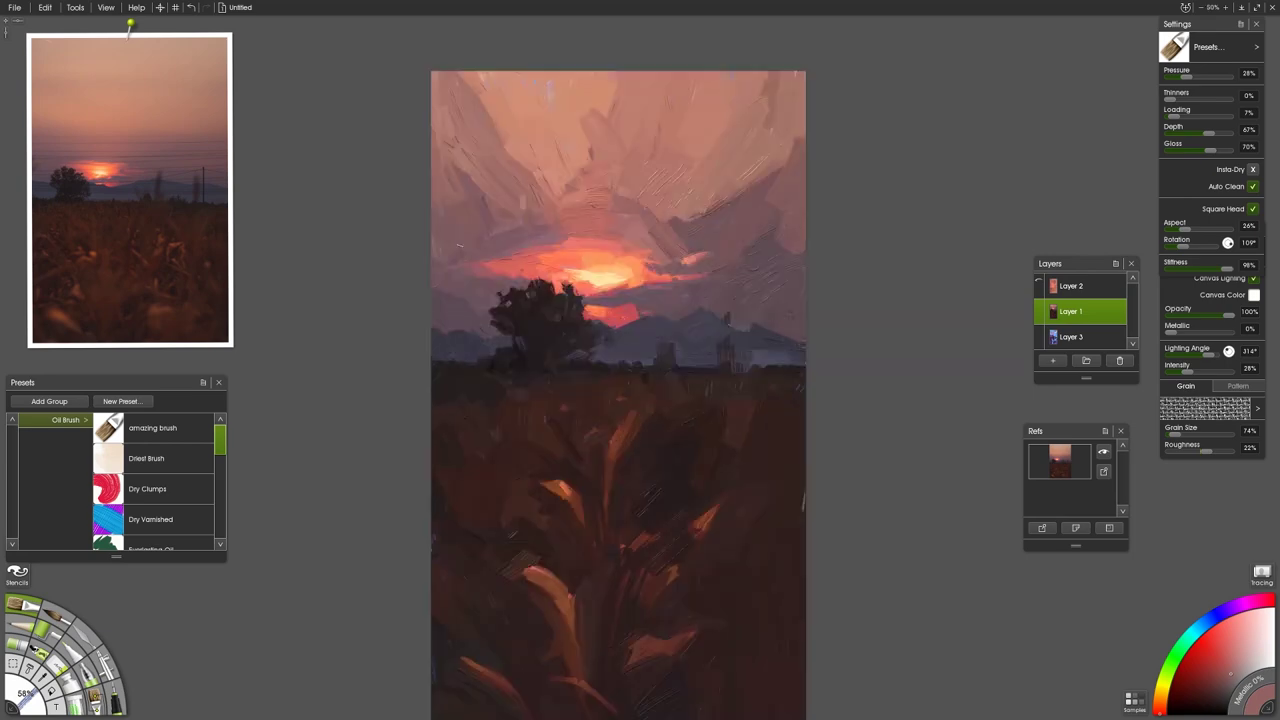